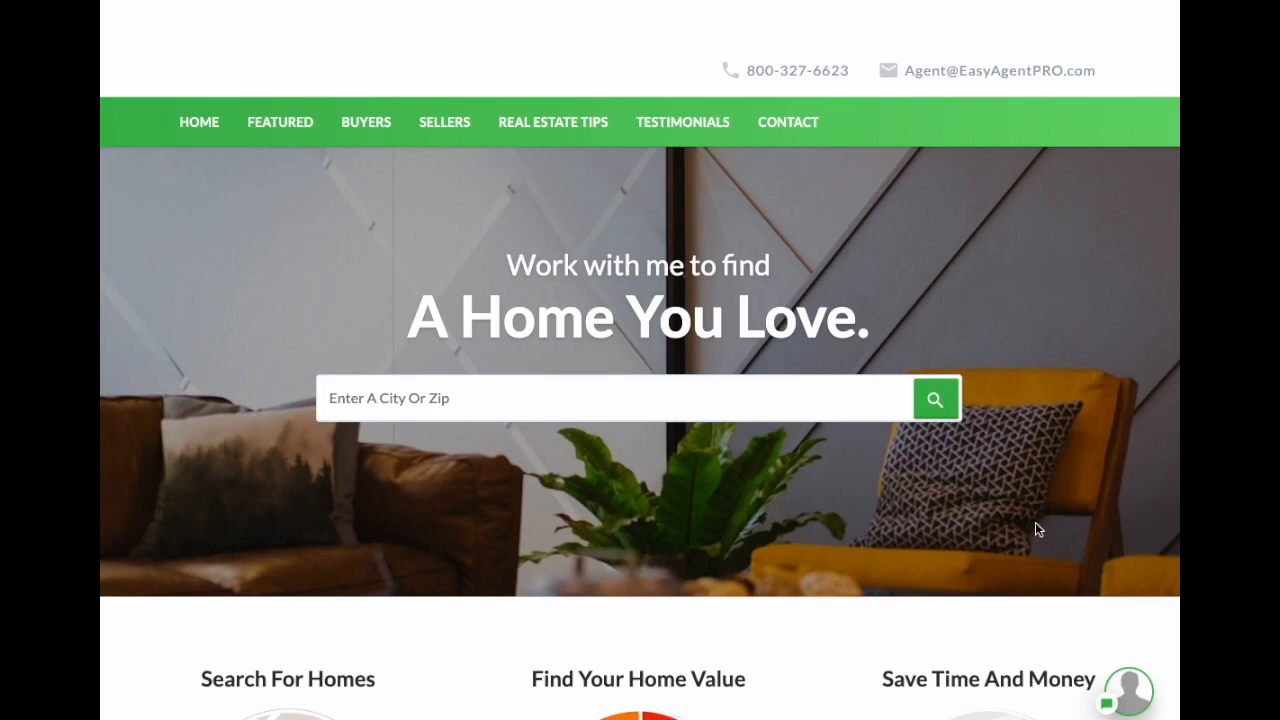
# Step: Scroll down through the live homepage below its hero heading
pyautogui.moveTo(533, 265); pyautogui.dragTo(857, 306)
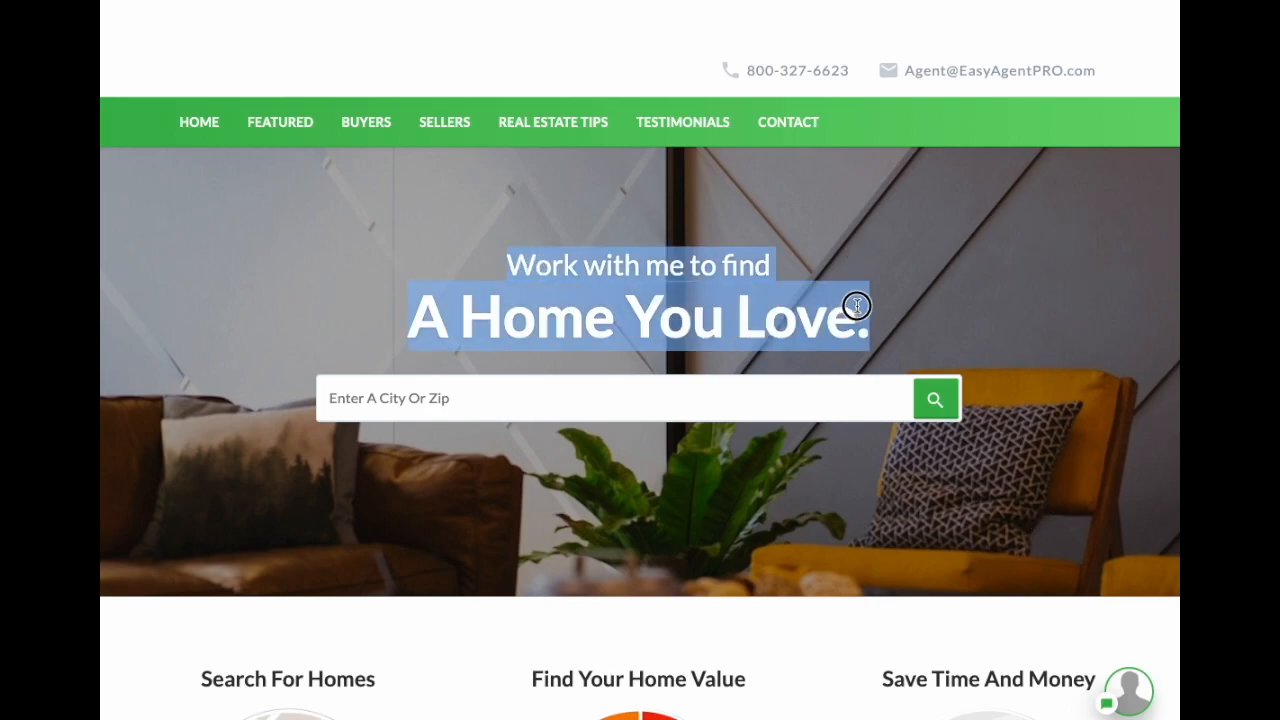
pyautogui.click(1043, 378)
pyautogui.scroll(-3, 1044, 389)
pyautogui.scroll(-2, 1045, 395)
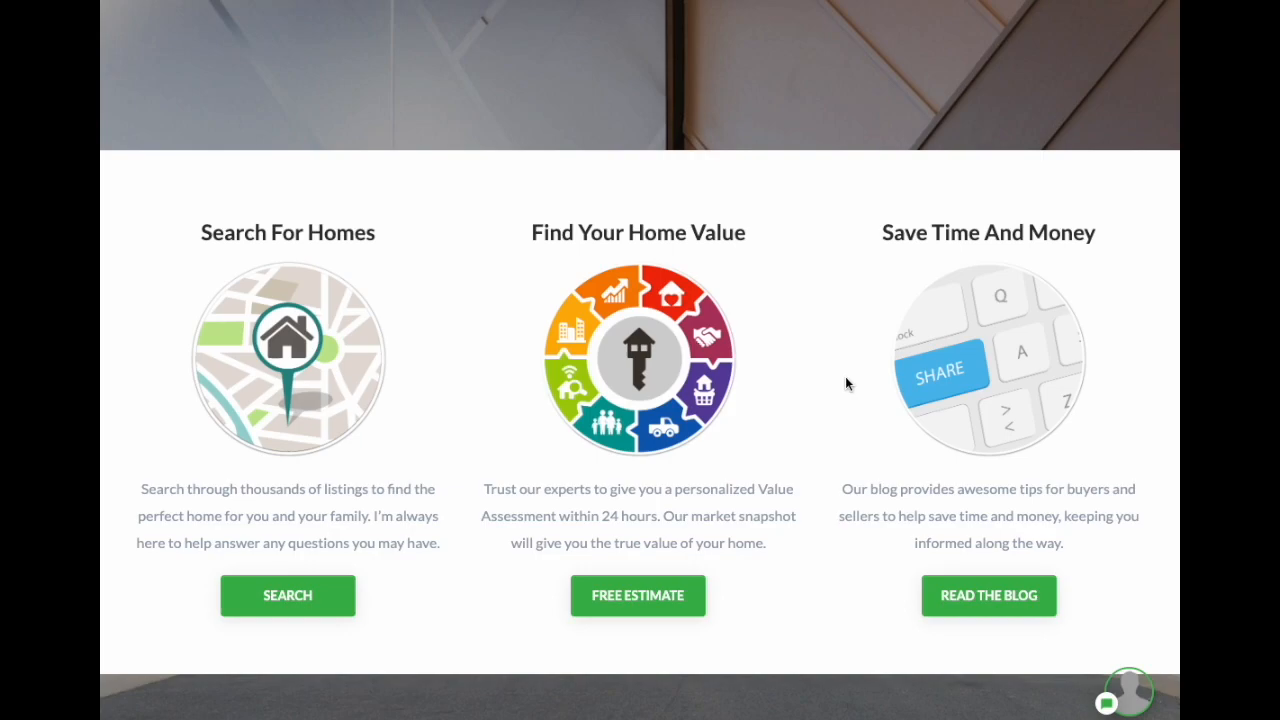
pyautogui.scroll(-20, 846, 384)
pyautogui.scroll(-12, 828, 380)
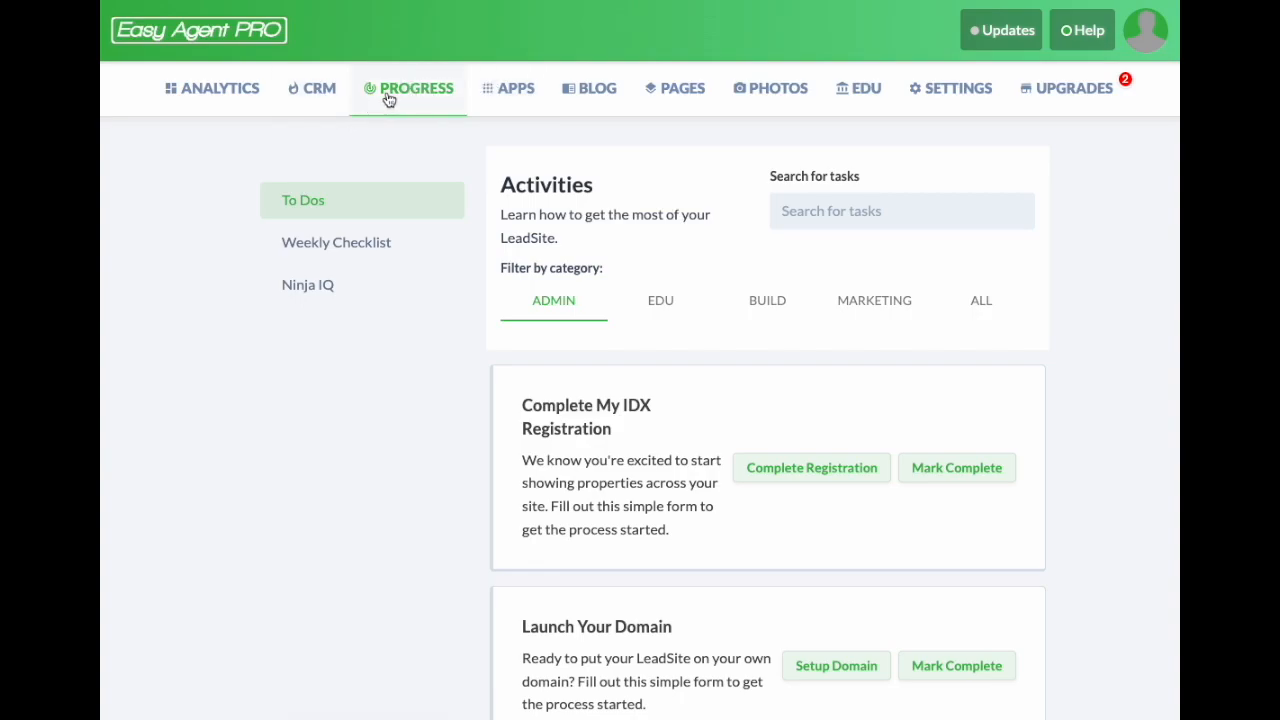
# Step: Open the Homepages app from the Site Design section of the Apps page
pyautogui.click(504, 93)
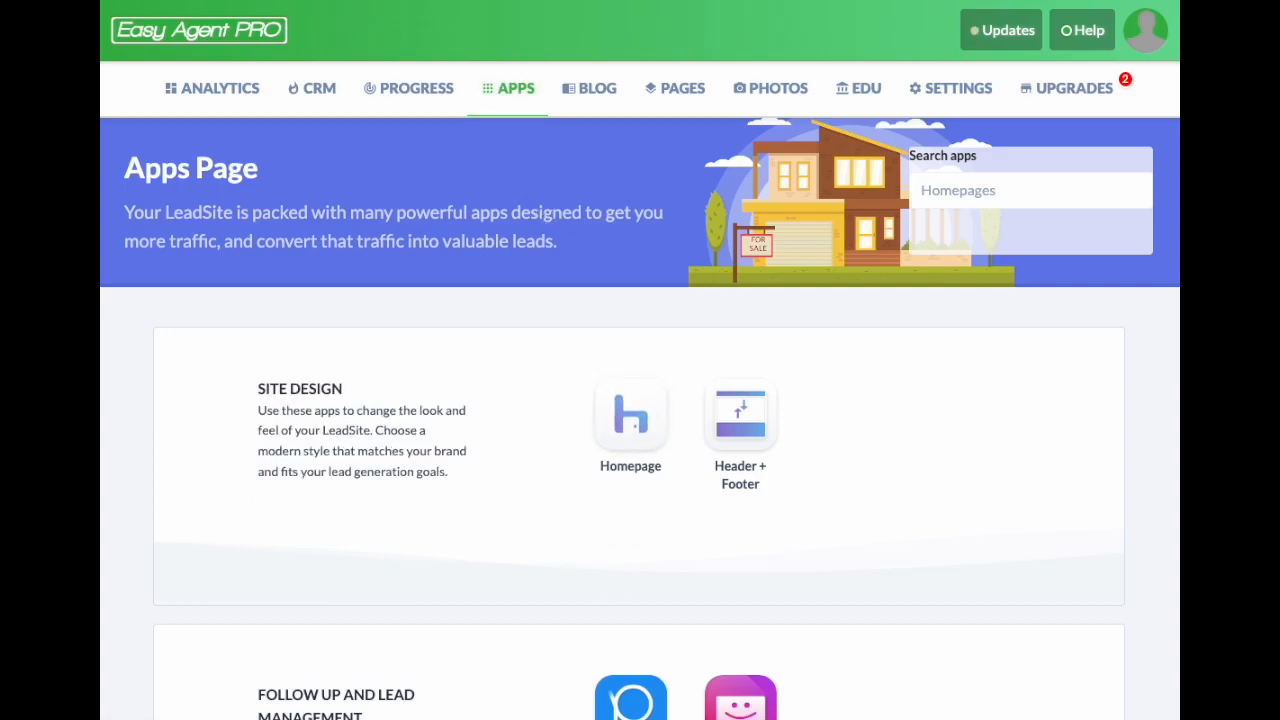
pyautogui.tripleClick(300, 388)
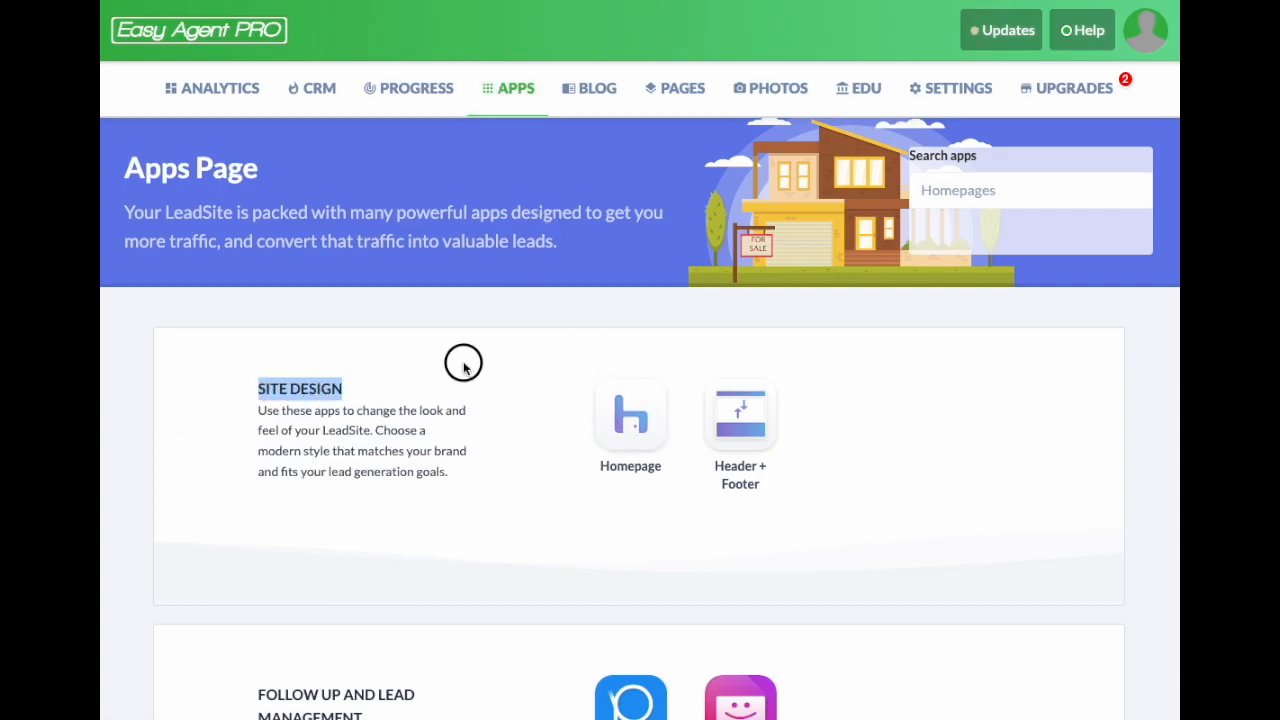
pyautogui.click(618, 413)
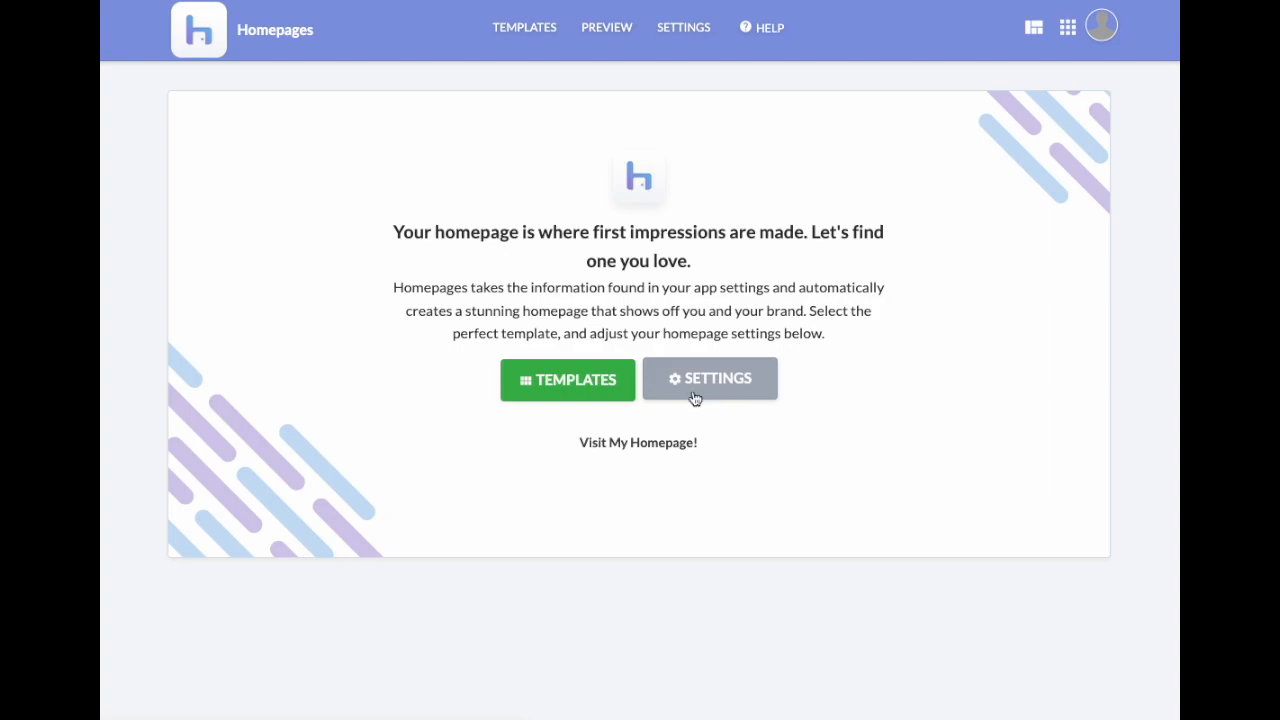
# Step: Browse the Templates gallery past Video Modern and East Aspen, then return to the top
pyautogui.click(568, 388)
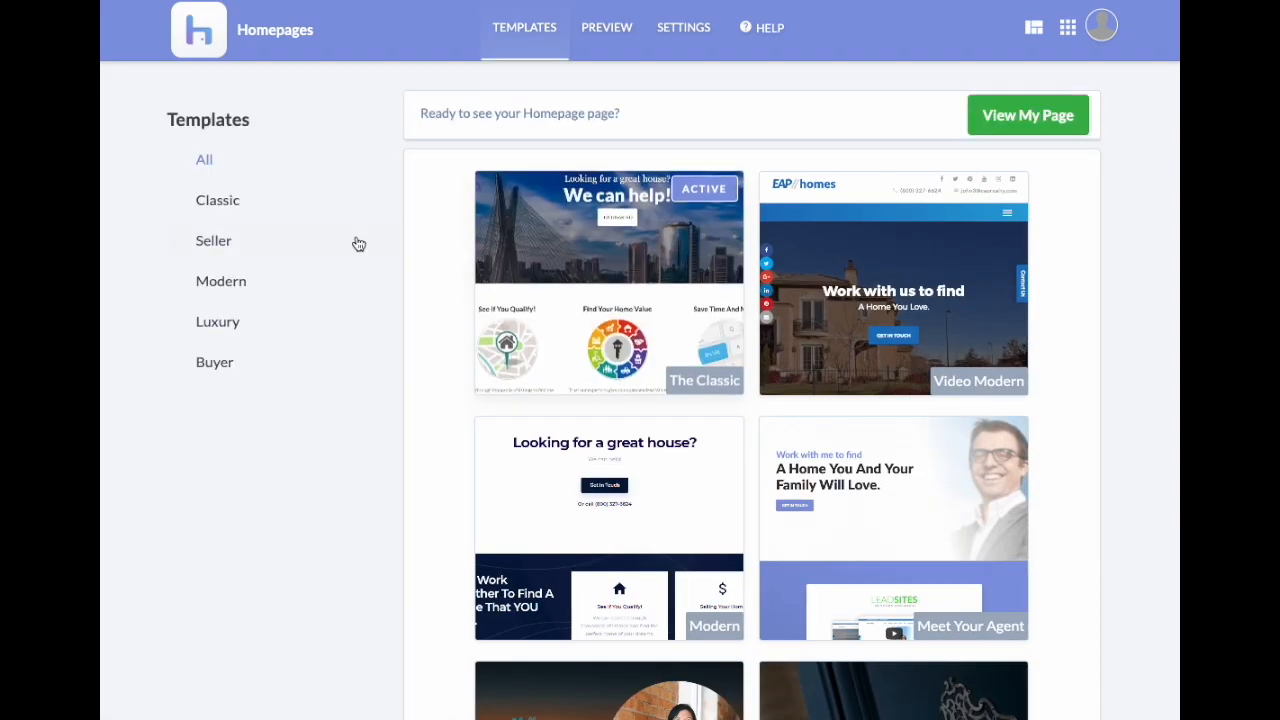
pyautogui.scroll(-4, 1122, 330)
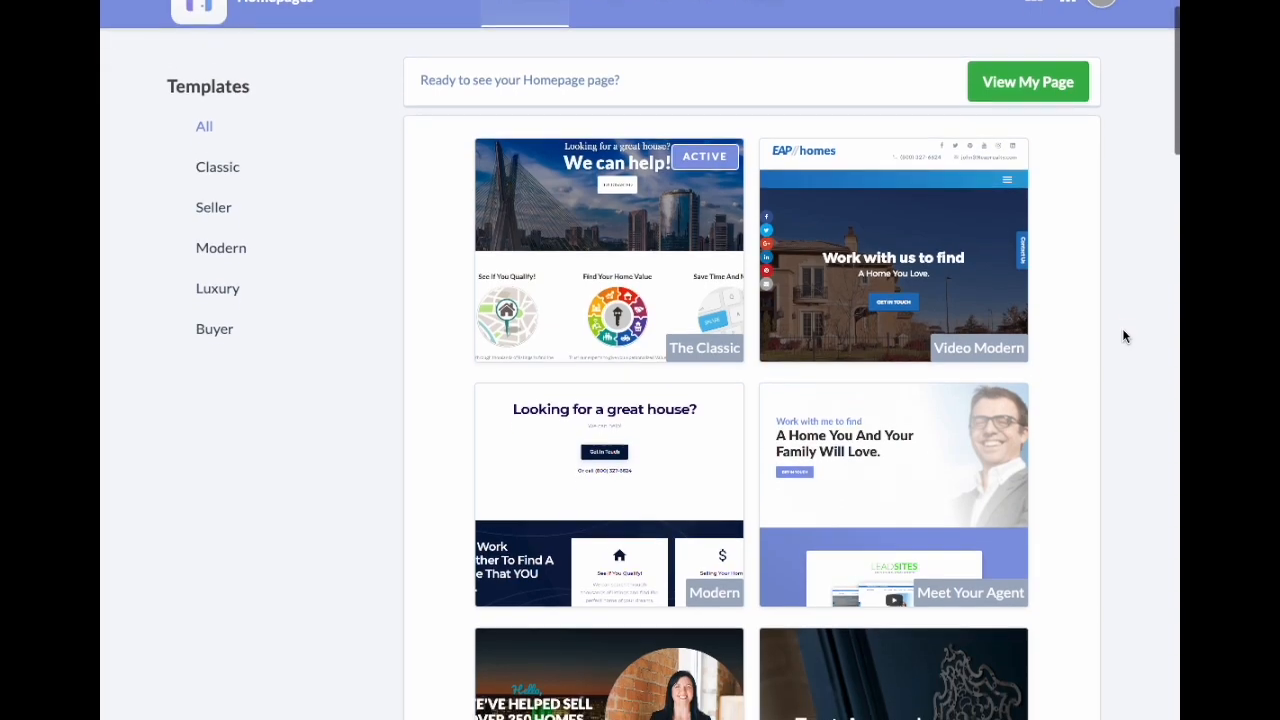
pyautogui.scroll(-11, 1117, 336)
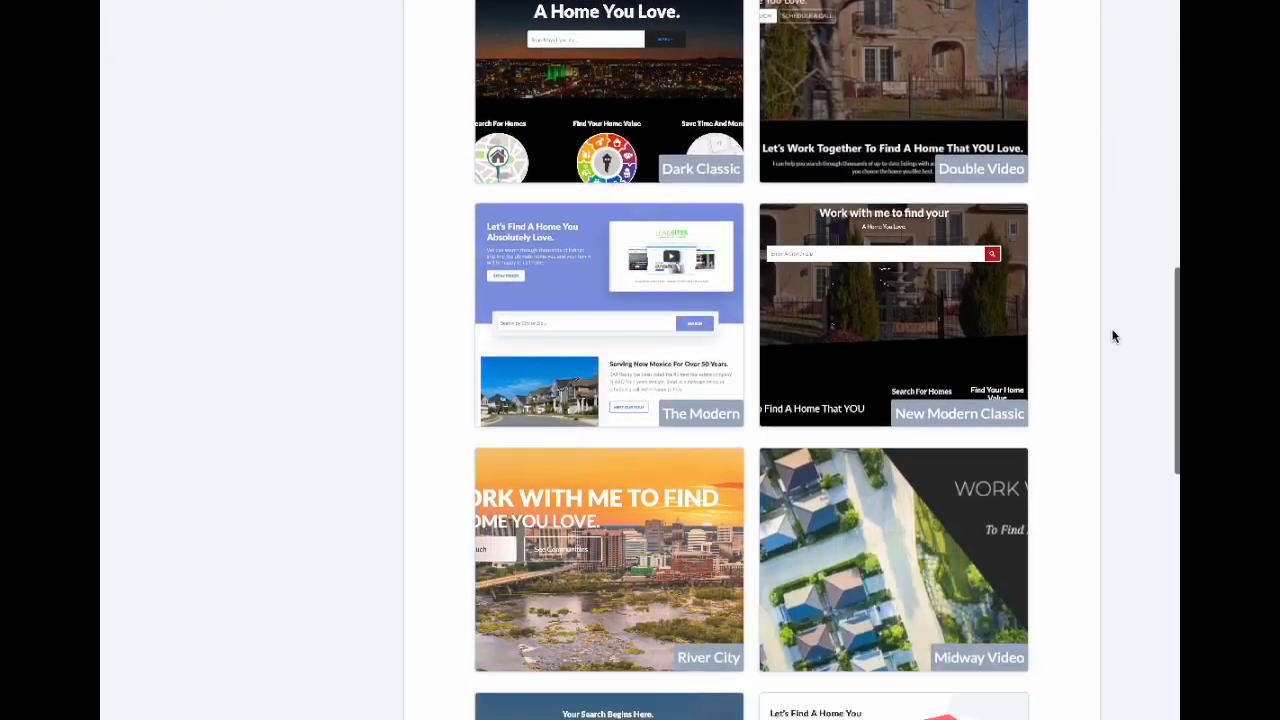
pyautogui.scroll(-4, 1110, 336)
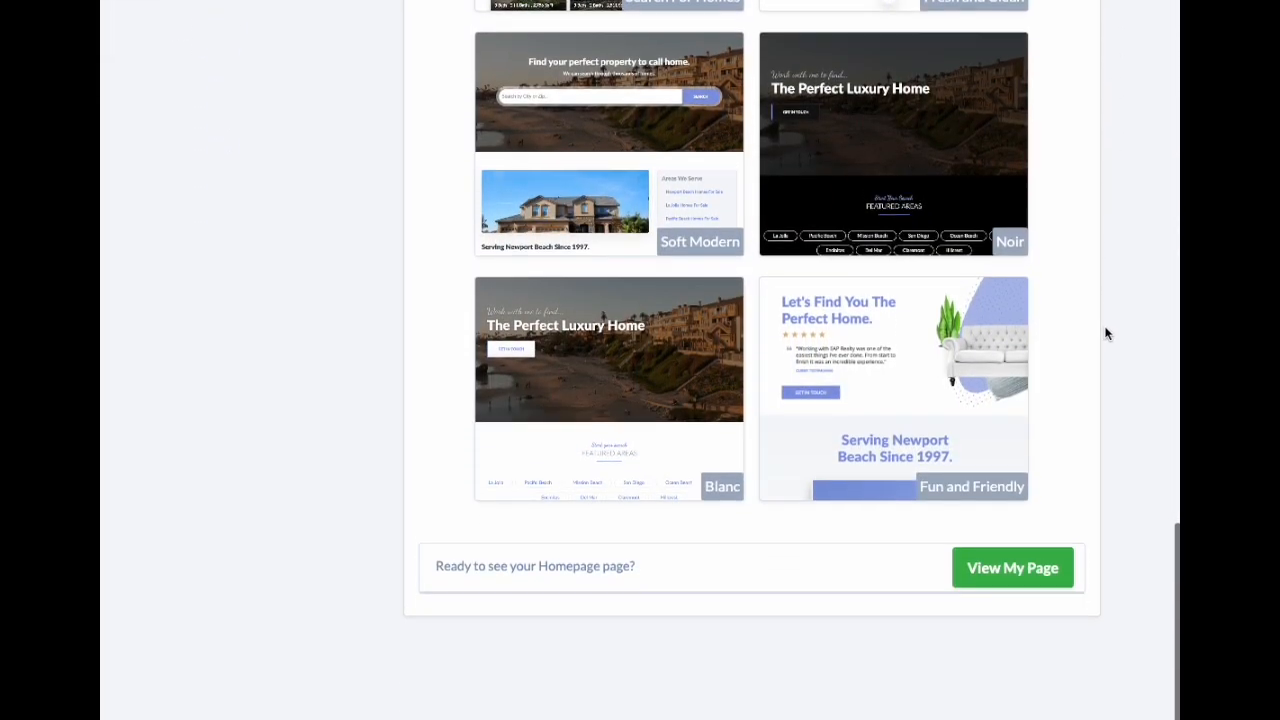
pyautogui.scroll(5, 1086, 255)
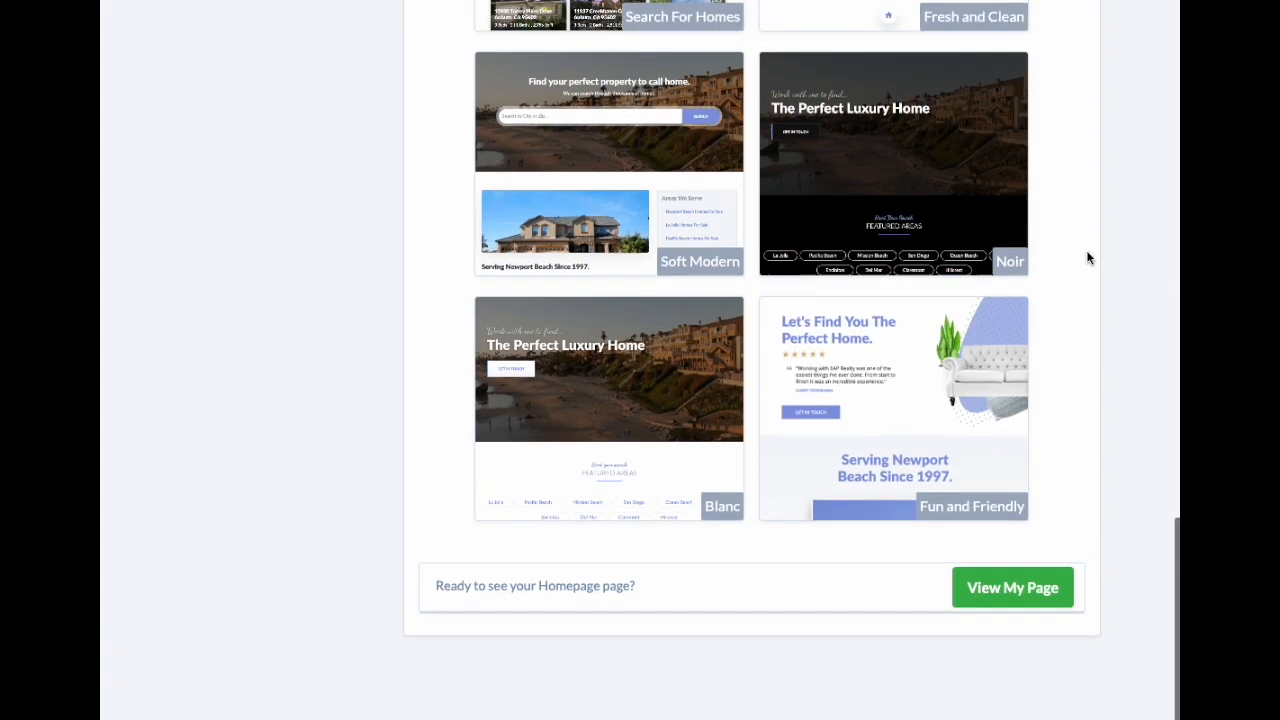
pyautogui.scroll(12, 1088, 258)
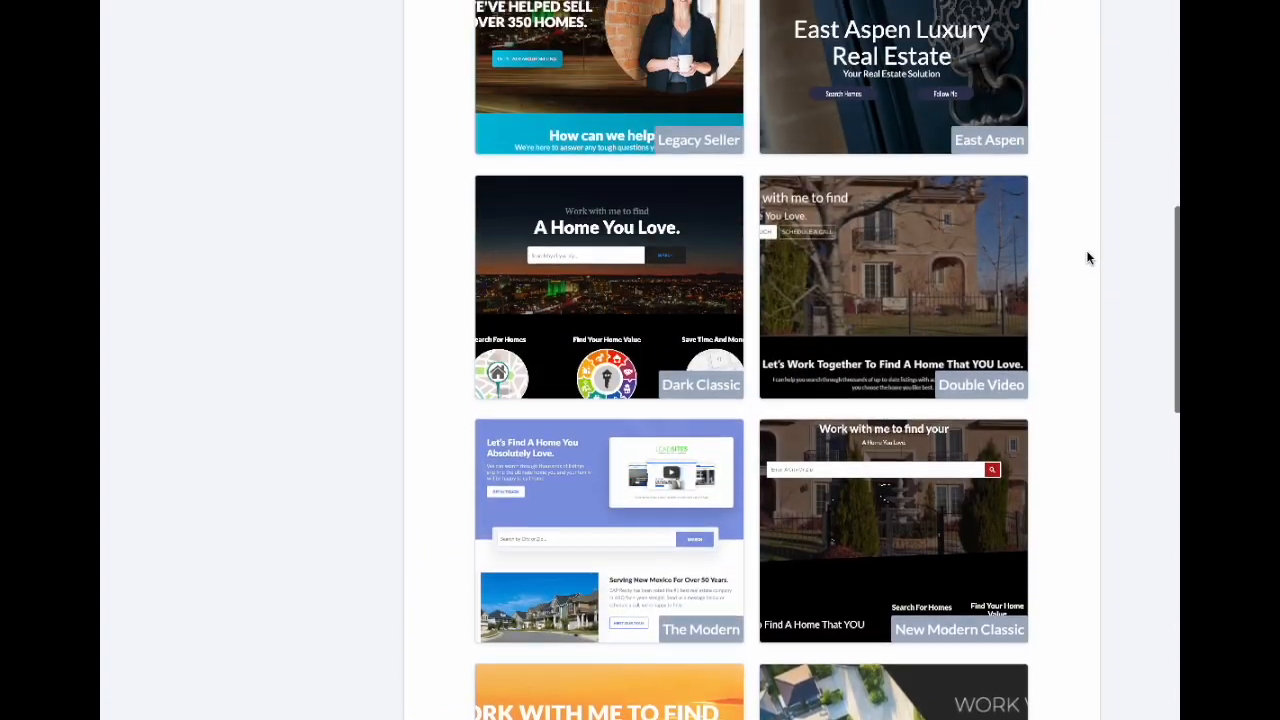
pyautogui.scroll(3, 1088, 258)
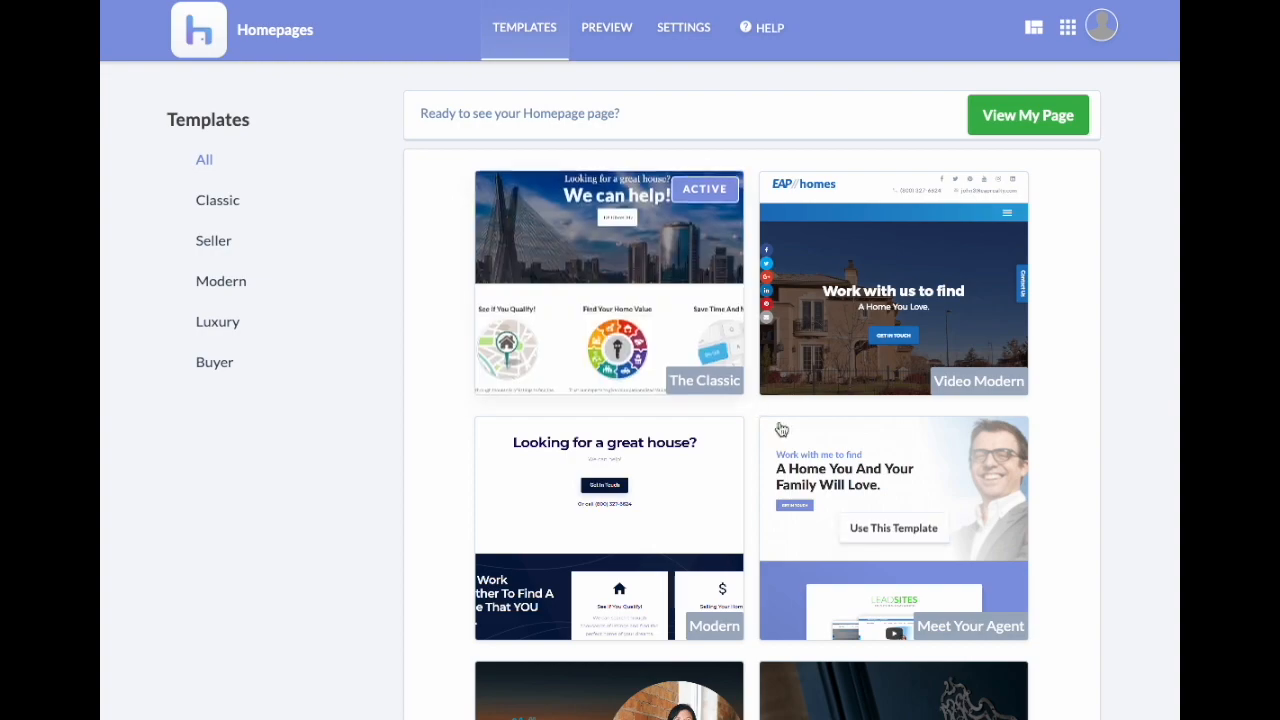
pyautogui.scroll(-1, 848, 441)
pyautogui.scroll(-5, 910, 445)
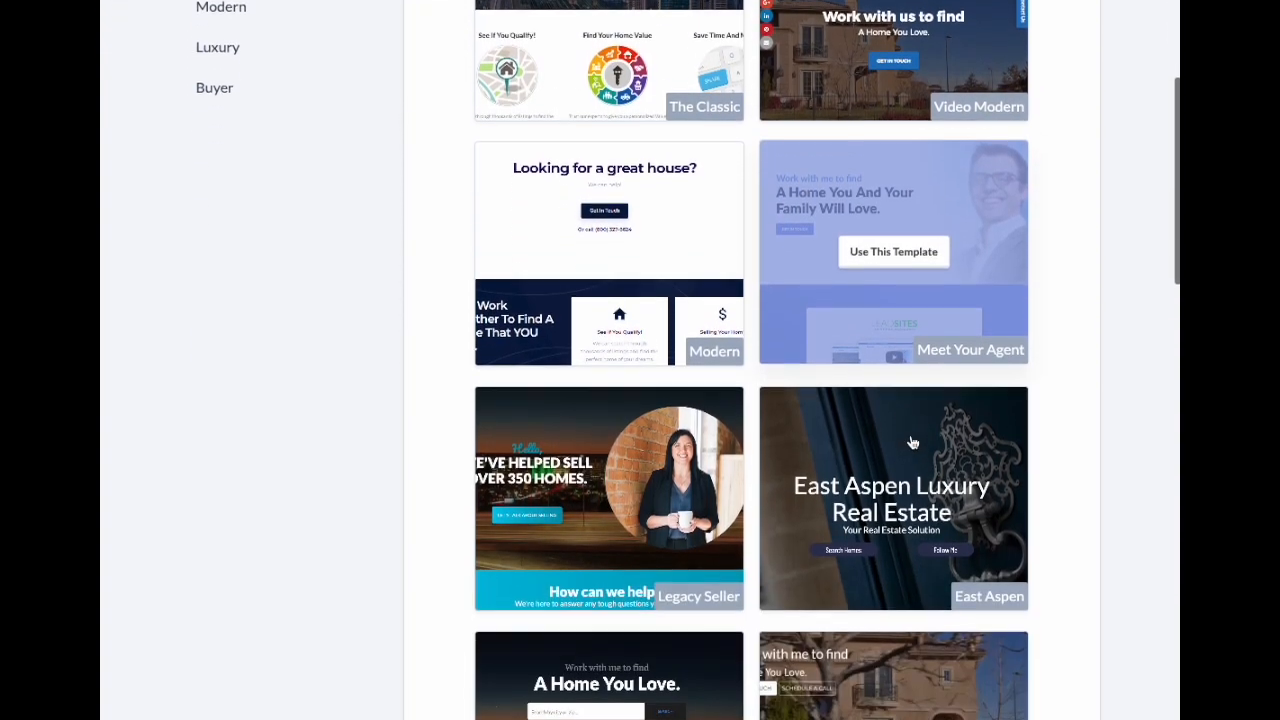
pyautogui.scroll(-2, 910, 445)
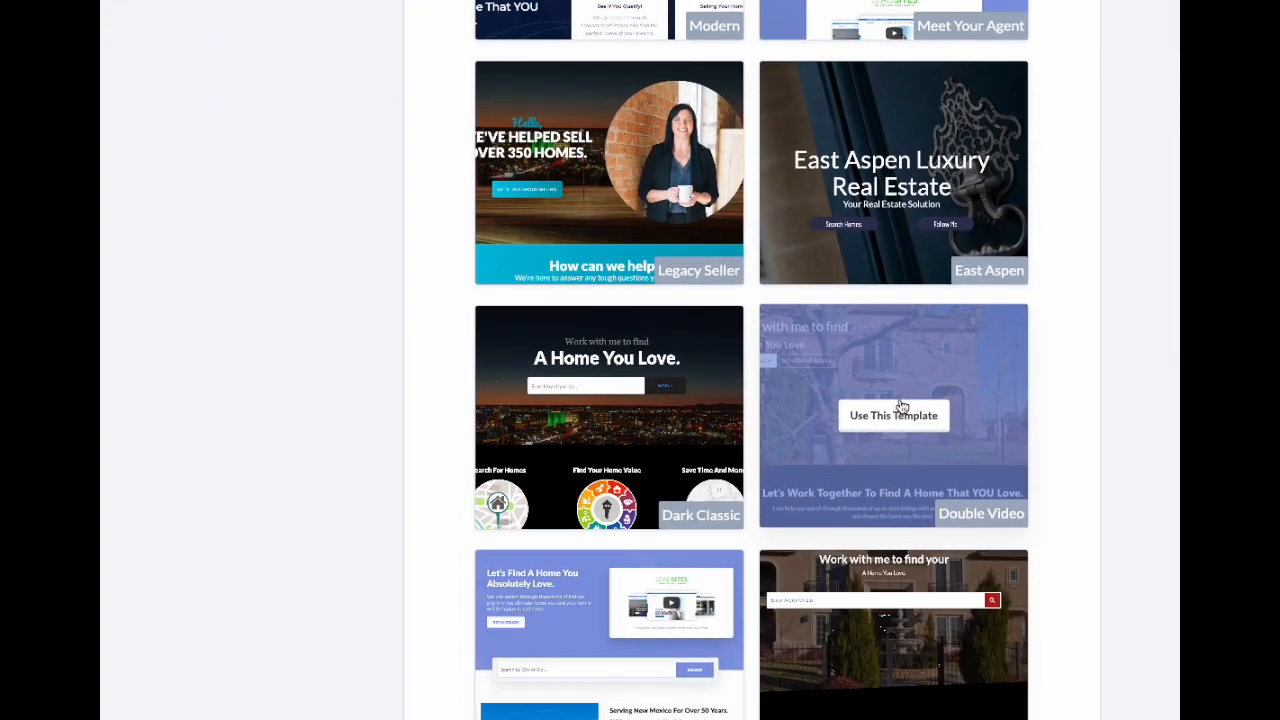
pyautogui.scroll(-2, 895, 440)
pyautogui.scroll(-8, 895, 440)
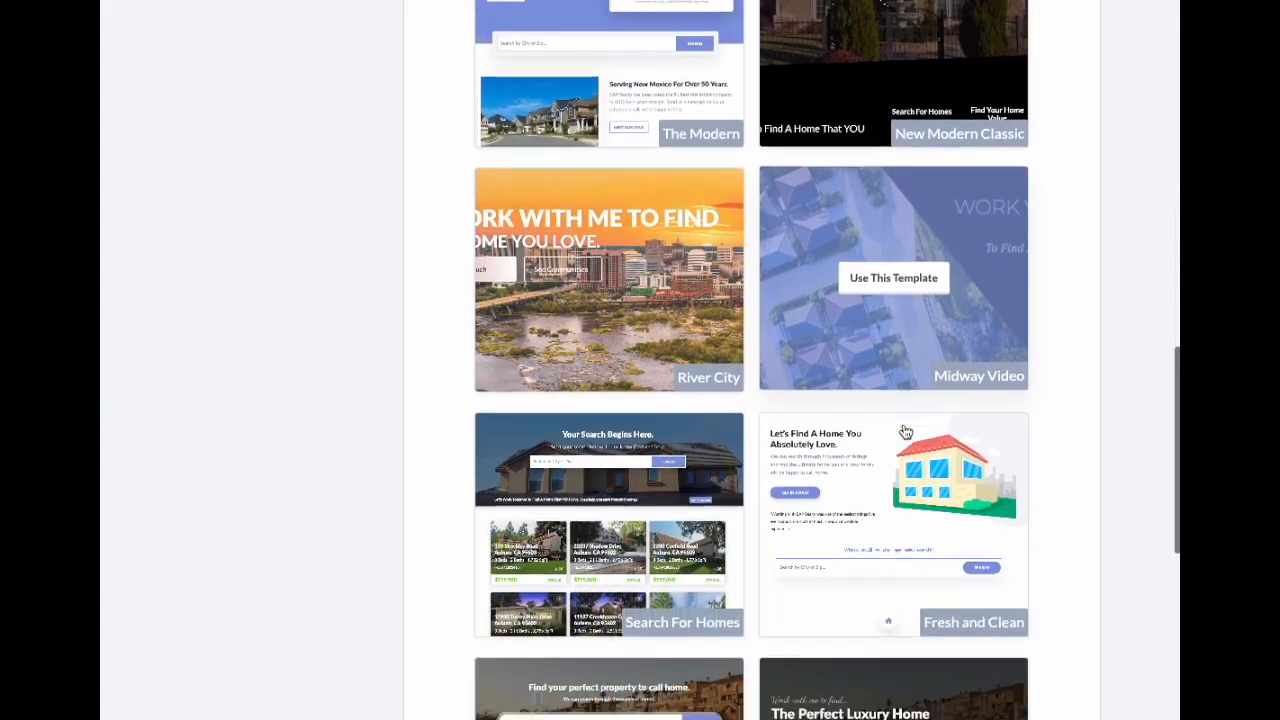
pyautogui.scroll(10, 905, 432)
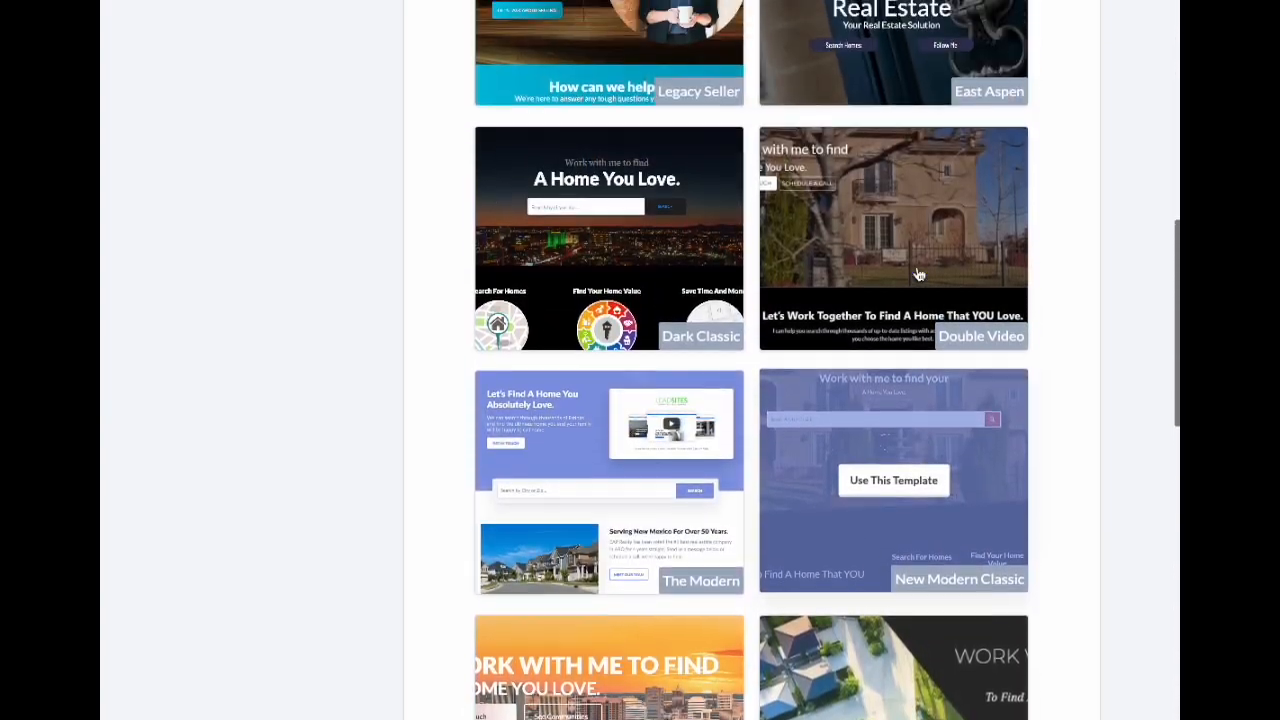
pyautogui.scroll(1, 886, 270)
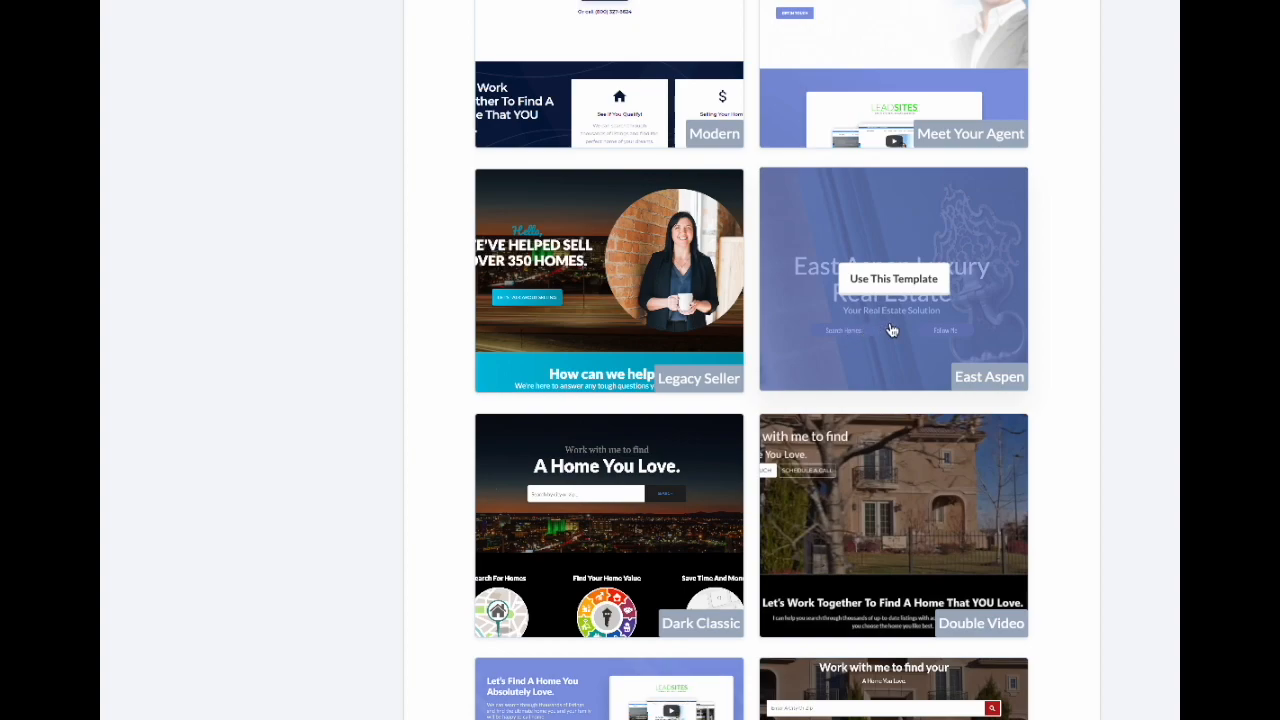
pyautogui.scroll(6, 676, 255)
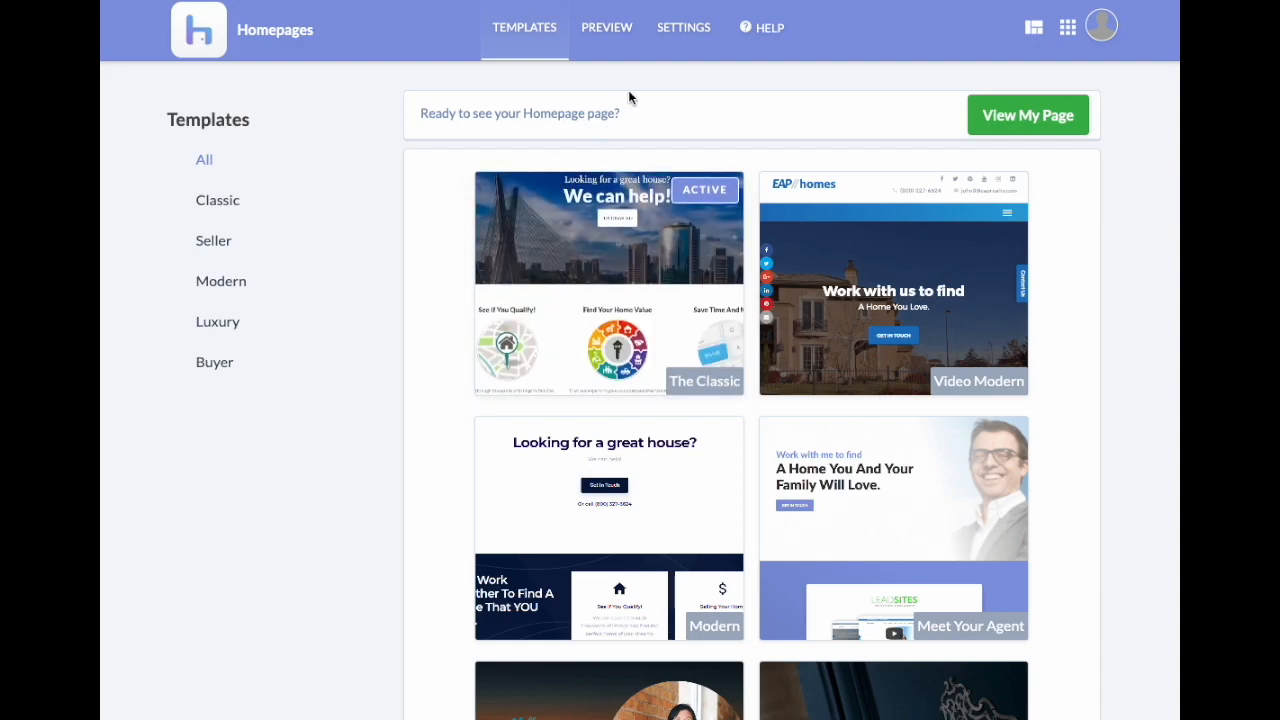
# Step: Open Homepage Settings and look over its list of sections
pyautogui.click(686, 30)
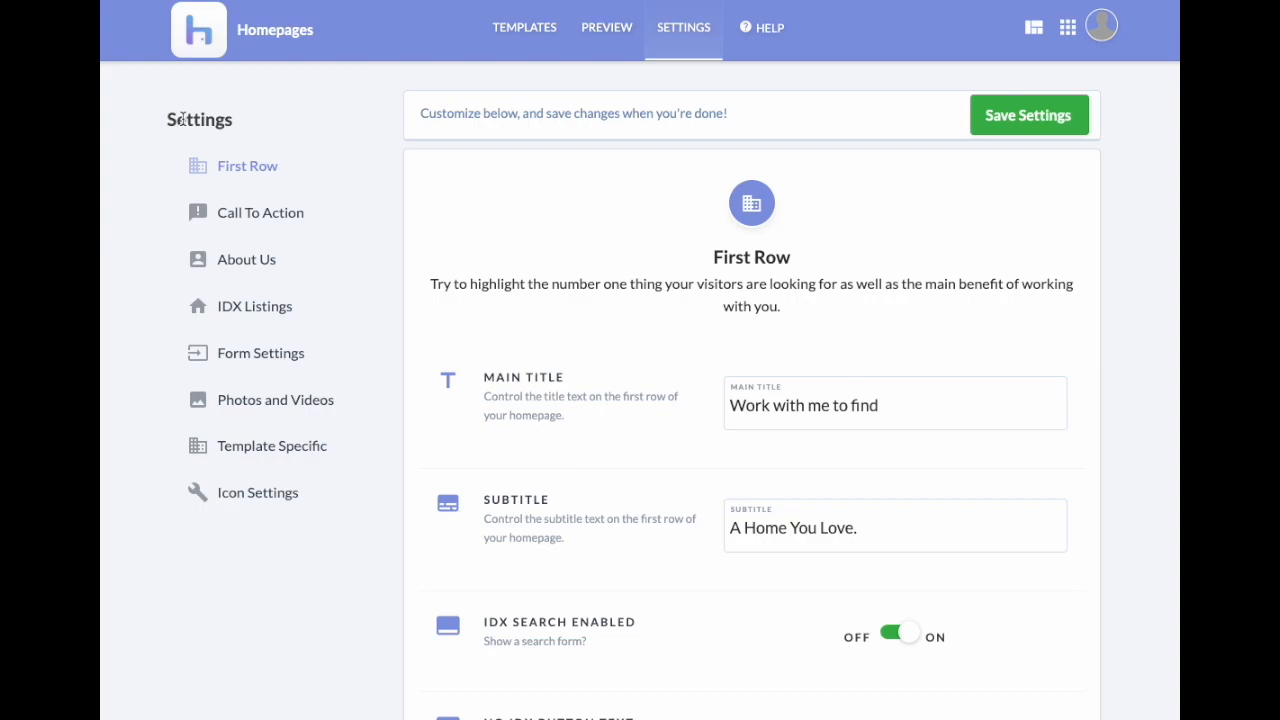
pyautogui.moveTo(197, 118); pyautogui.dragTo(340, 551)
pyautogui.click(350, 540)
# Step: Compare the First Row main title 'Work with me to find' with the live hero heading
pyautogui.click(733, 406)
pyautogui.moveTo(733, 406); pyautogui.dragTo(877, 463)
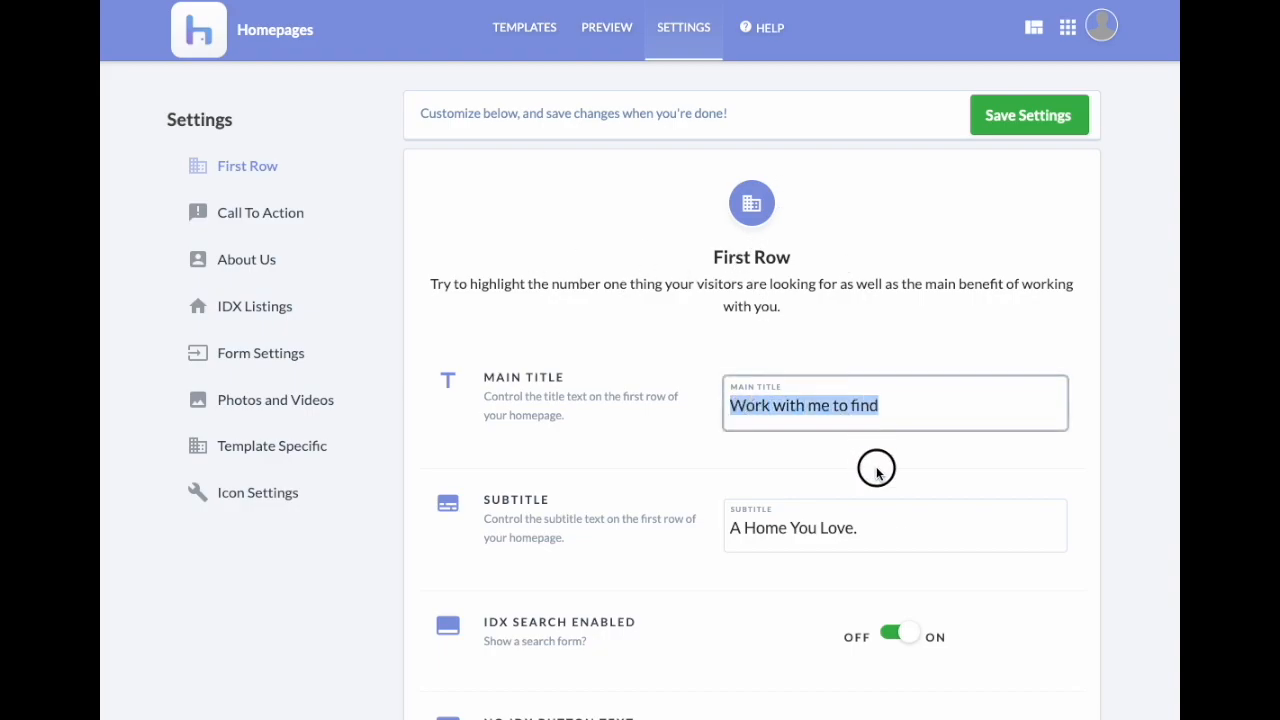
pyautogui.click(894, 491)
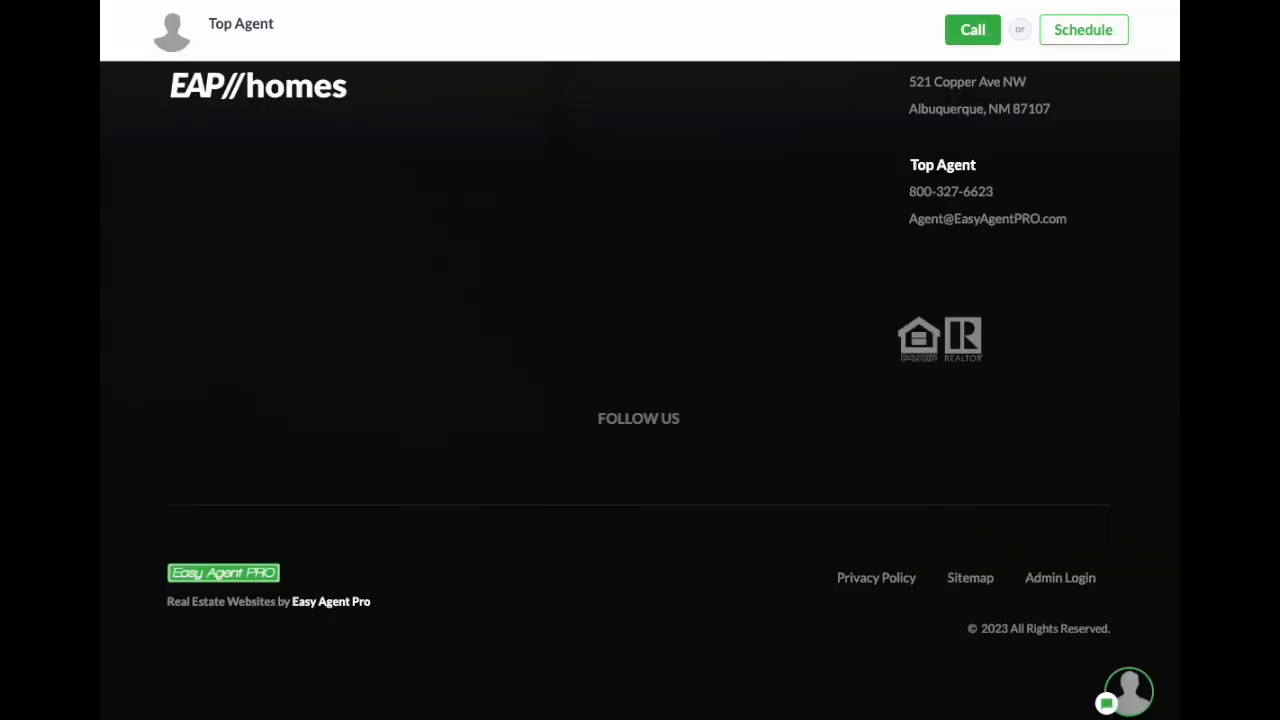
pyautogui.scroll(10, 683, 310)
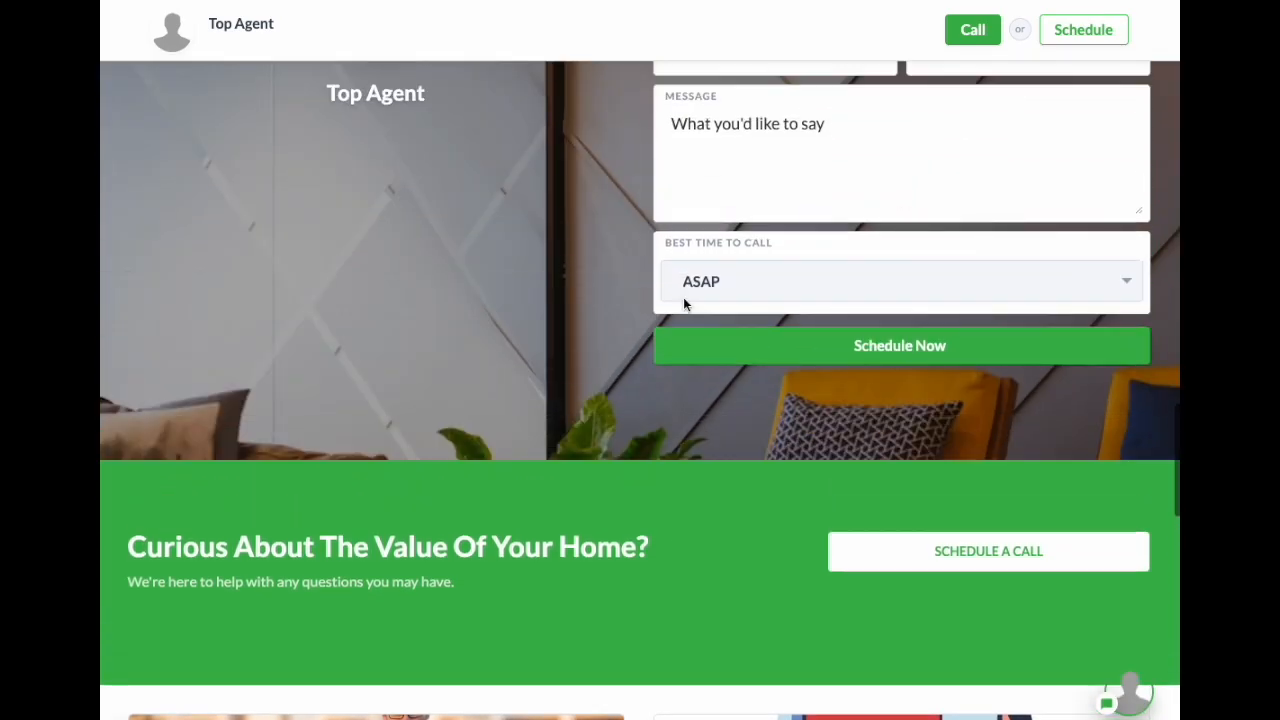
pyautogui.scroll(10, 686, 306)
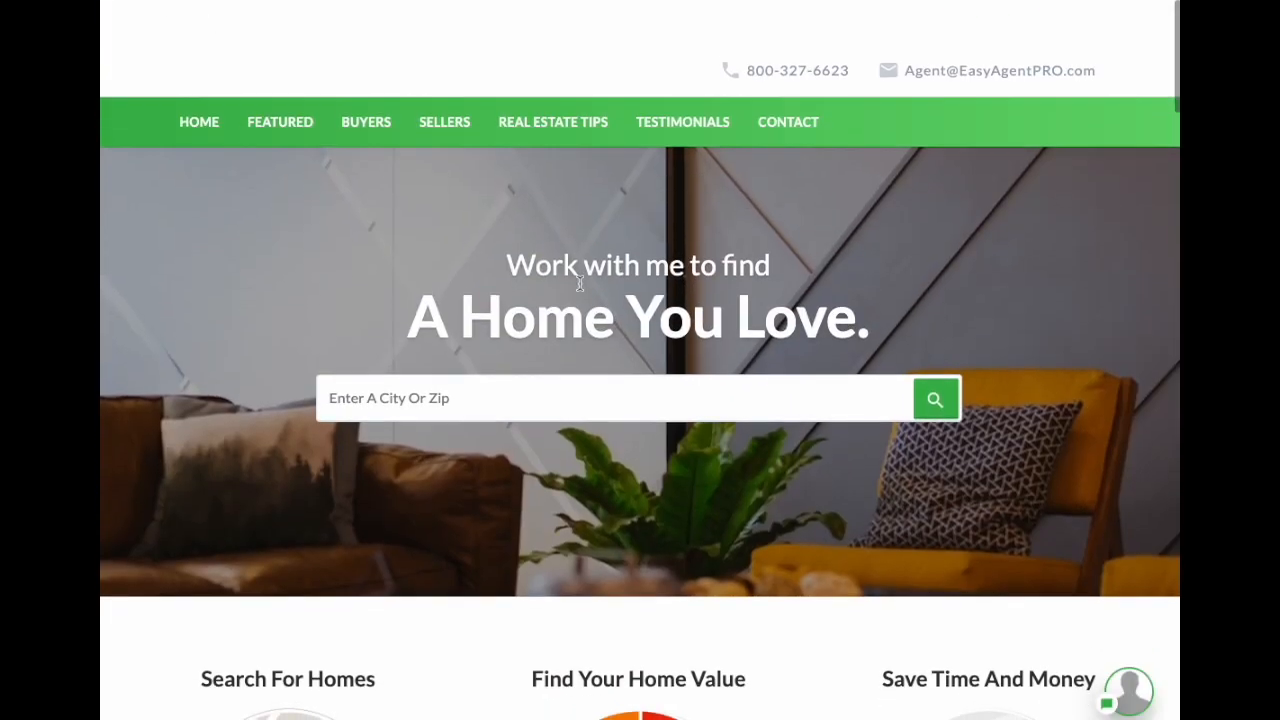
pyautogui.moveTo(542, 262)
pyautogui.mouseDown()
pyautogui.moveTo(871, 310)
pyautogui.moveTo(543, 280)
pyautogui.moveTo(542, 263)
pyautogui.mouseUp()
pyautogui.click(868, 311)
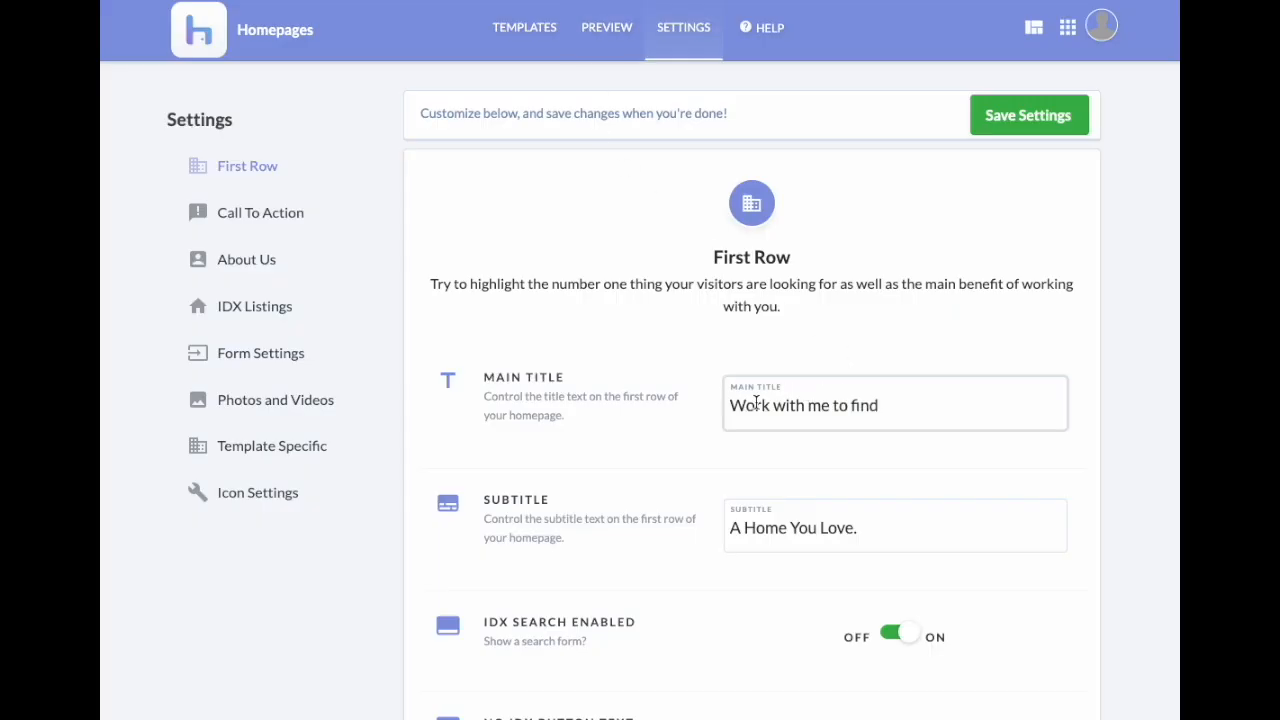
pyautogui.moveTo(747, 405); pyautogui.dragTo(889, 408)
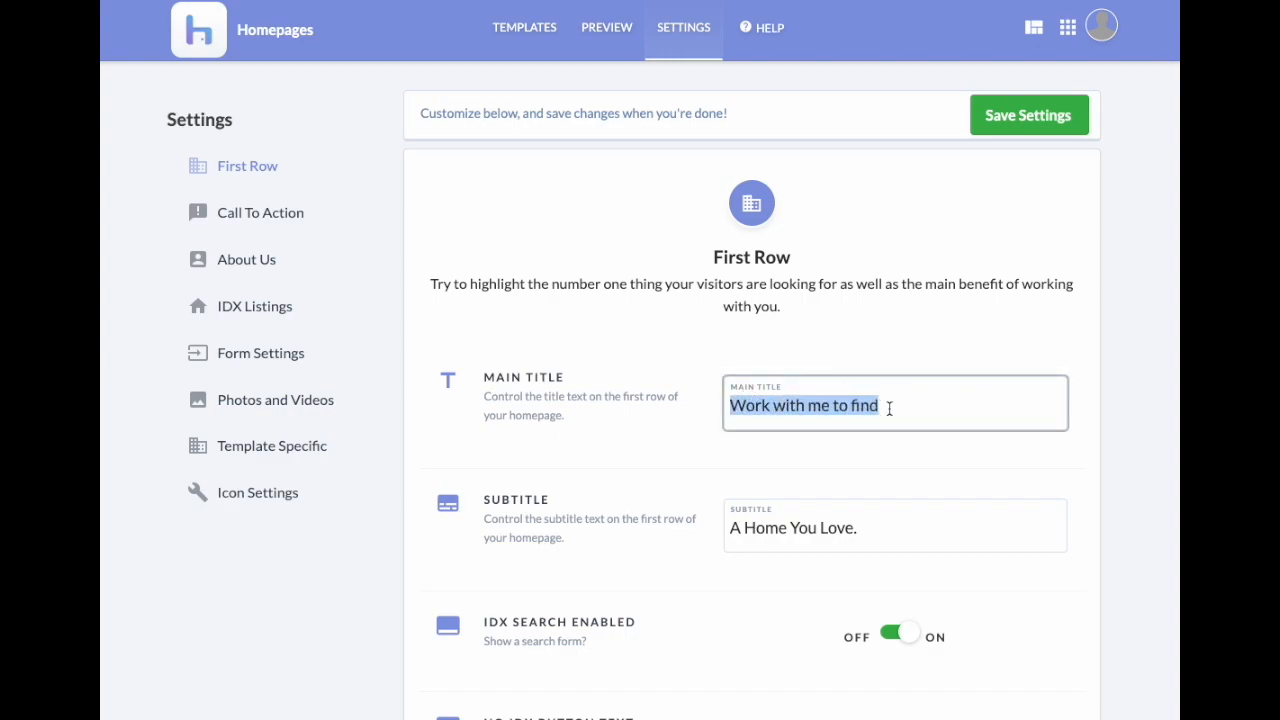
# Step: Set the main title to the agent's name plus 'will help you', subtitle 'Find Your Dream Home!', and save
pyautogui.write('Just')
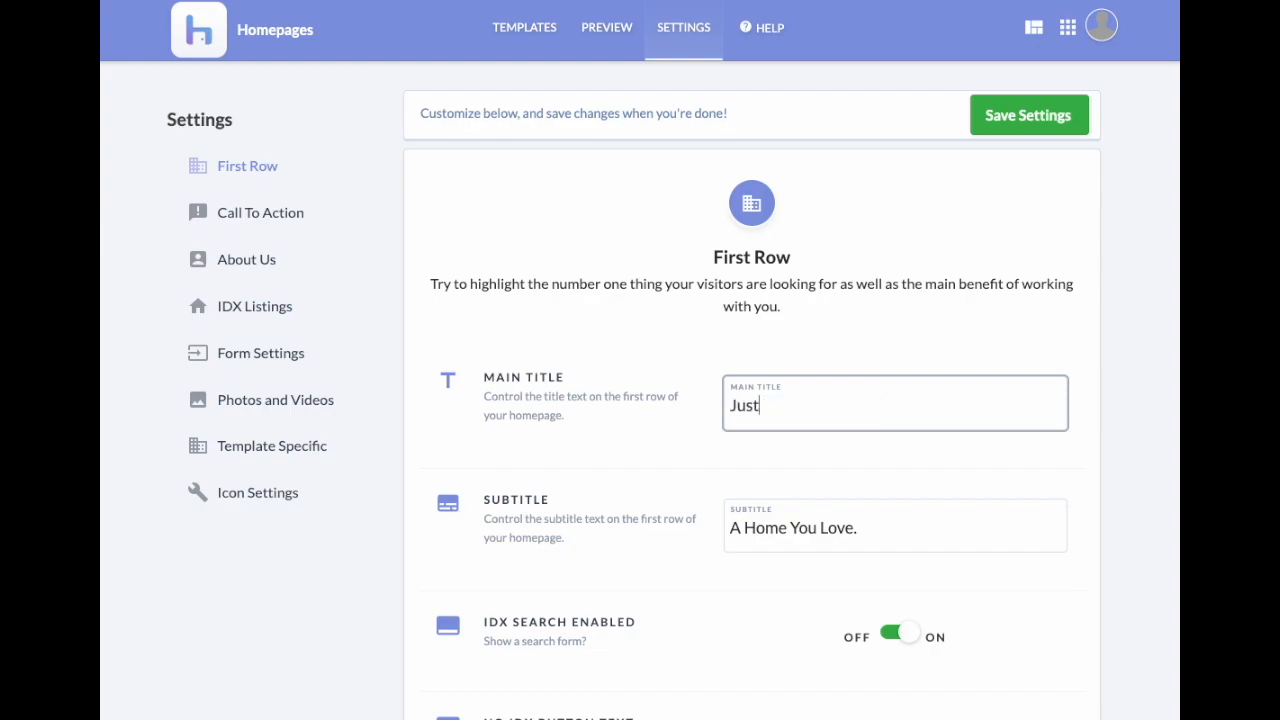
pyautogui.write('in will help you')
pyautogui.press('Tab')
pyautogui.write('Find Your Dream Home!@')
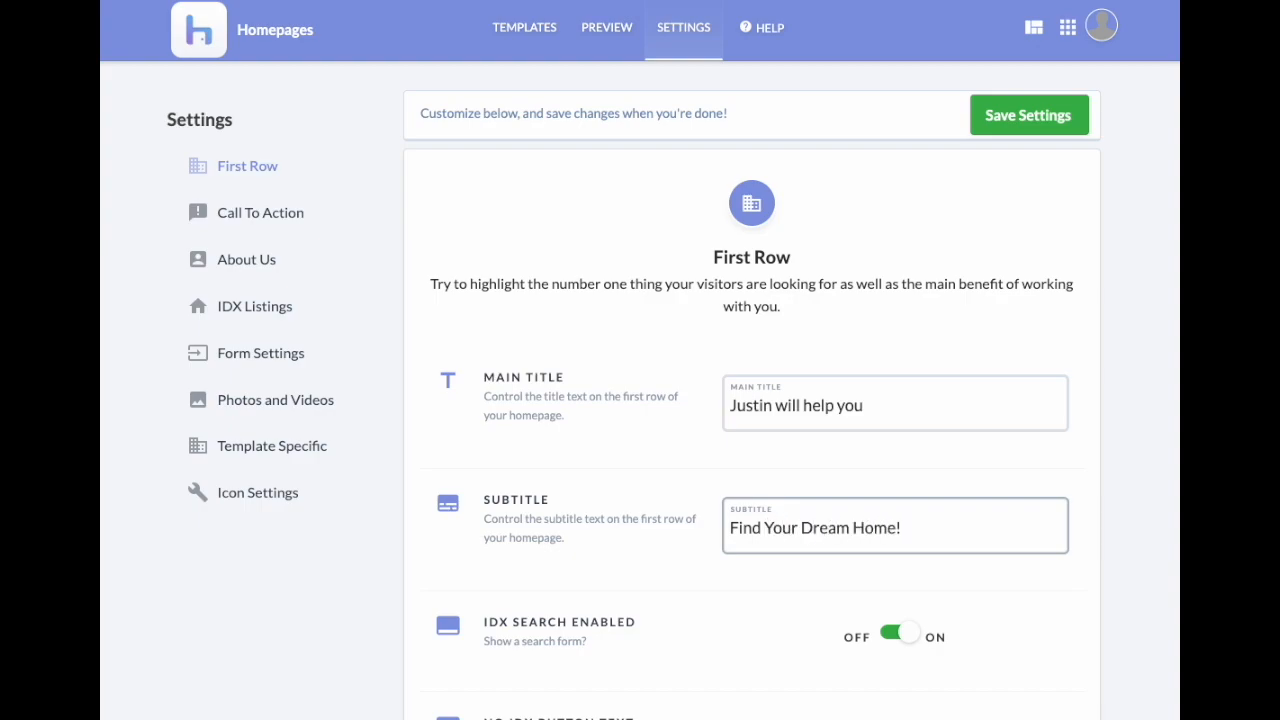
pyautogui.click(853, 477)
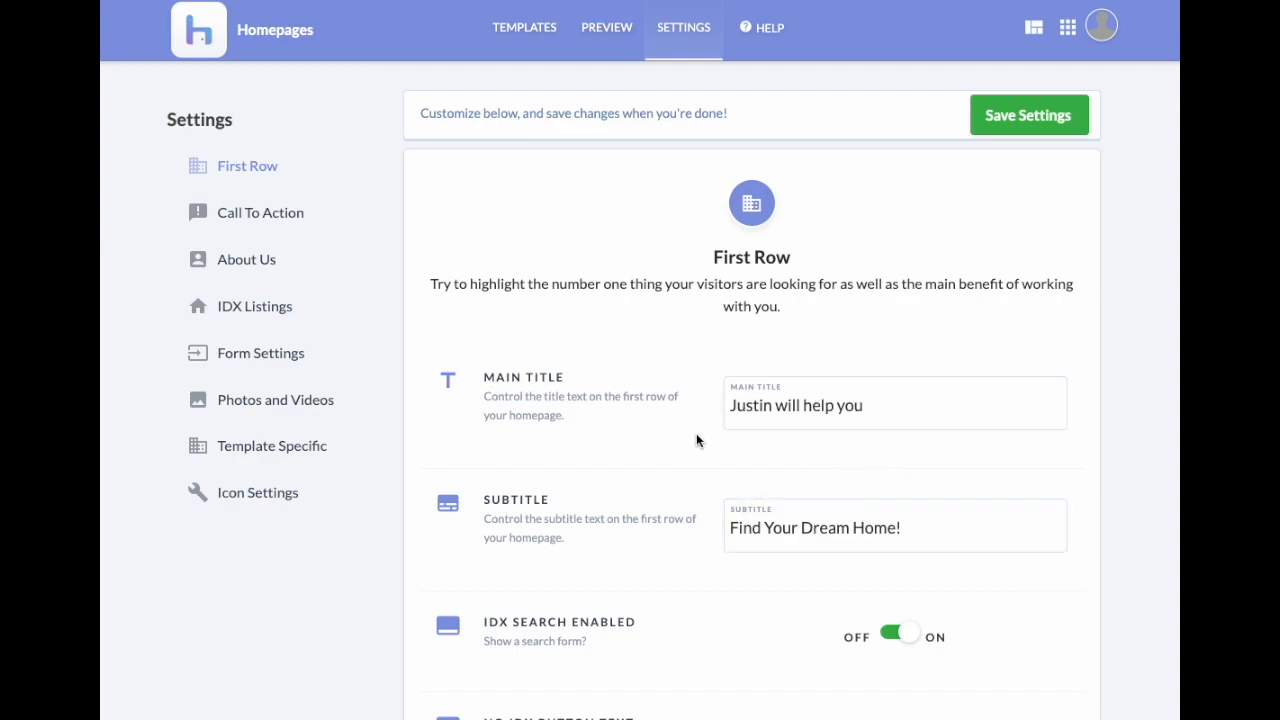
pyautogui.click(1047, 124)
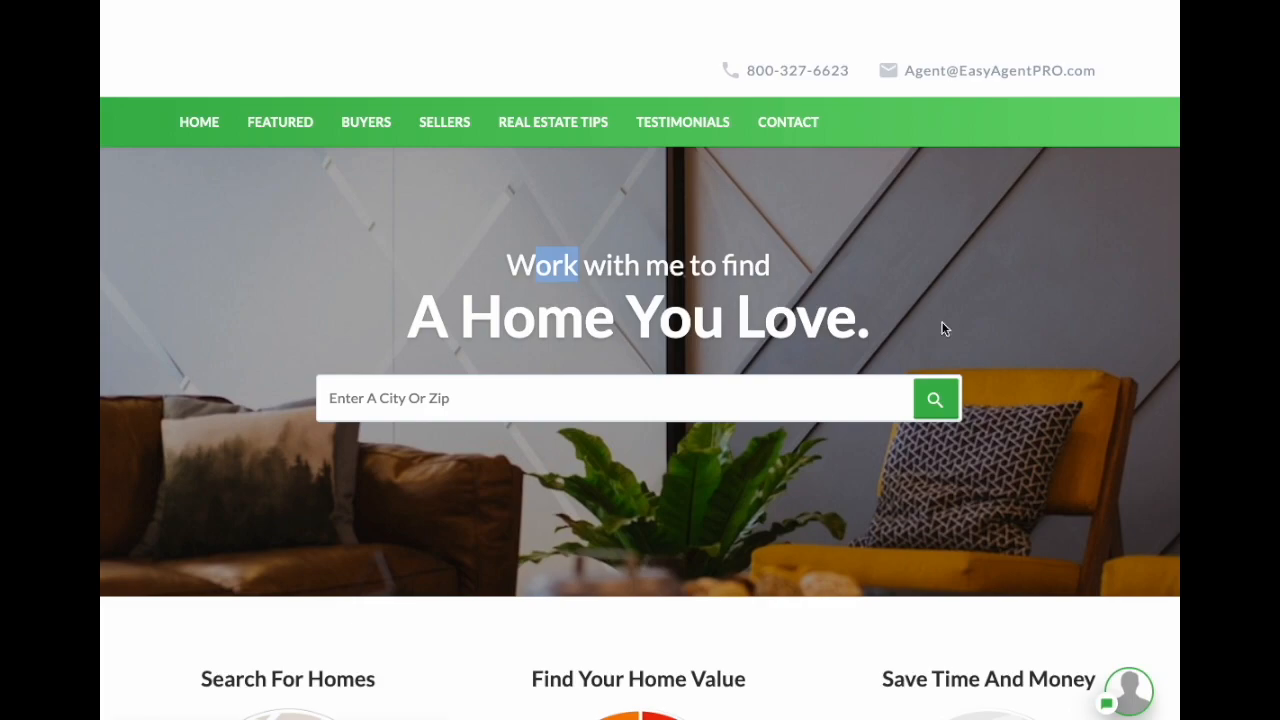
# Step: Reload the live homepage to check the new hero headline, then close that tab
pyautogui.press('super+r')
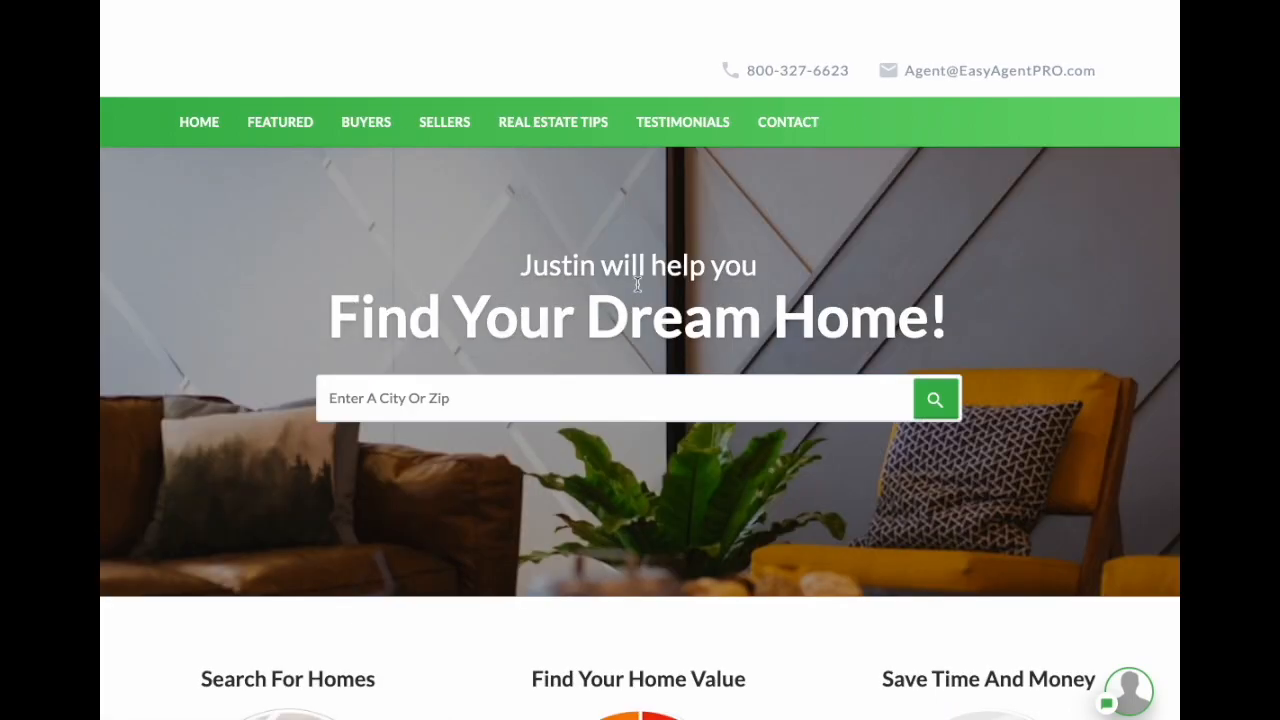
pyautogui.moveTo(530, 264); pyautogui.dragTo(973, 308)
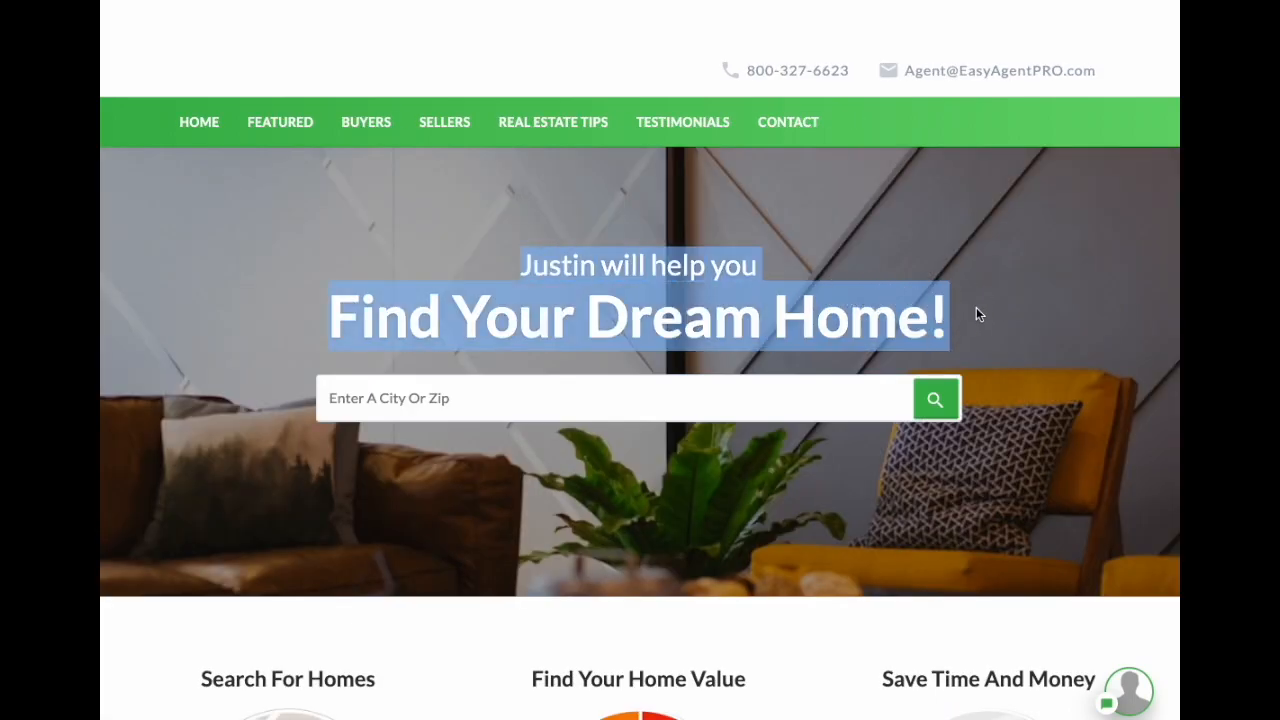
pyautogui.click(979, 308)
pyautogui.moveTo(530, 266); pyautogui.dragTo(958, 307)
pyautogui.click(958, 307)
pyautogui.moveTo(332, 315); pyautogui.dragTo(950, 318)
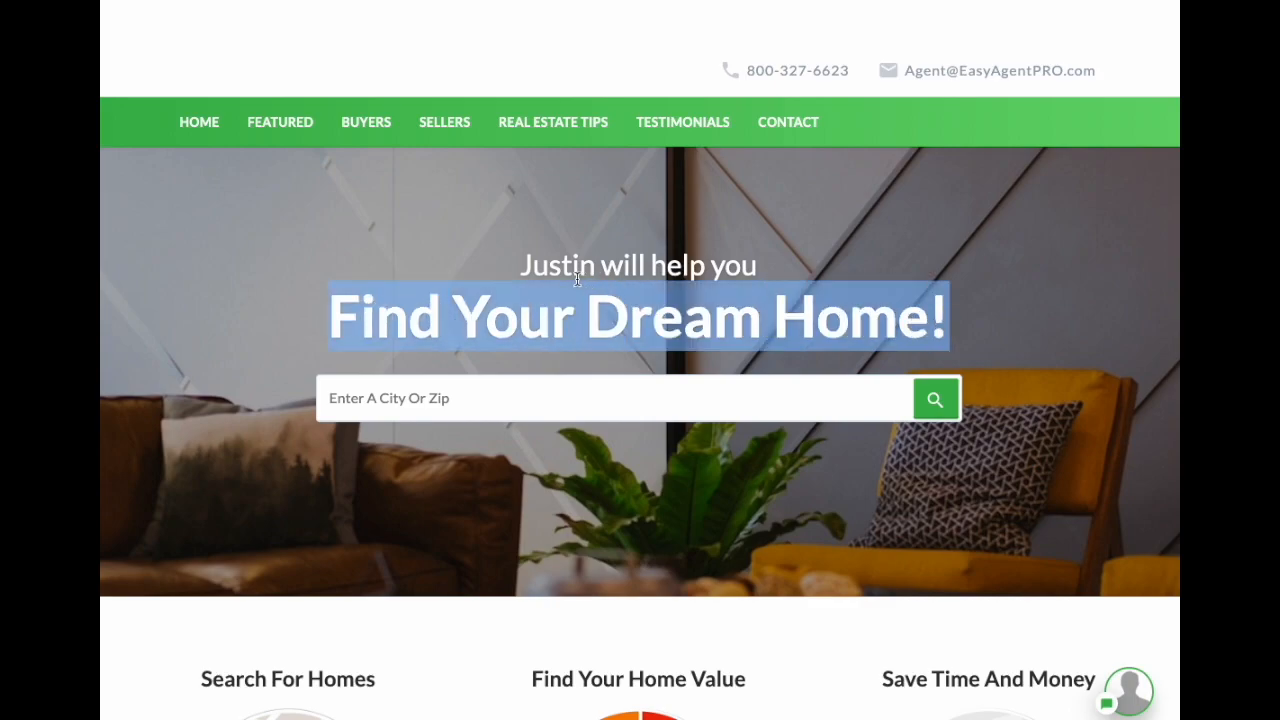
pyautogui.moveTo(521, 266); pyautogui.dragTo(734, 257)
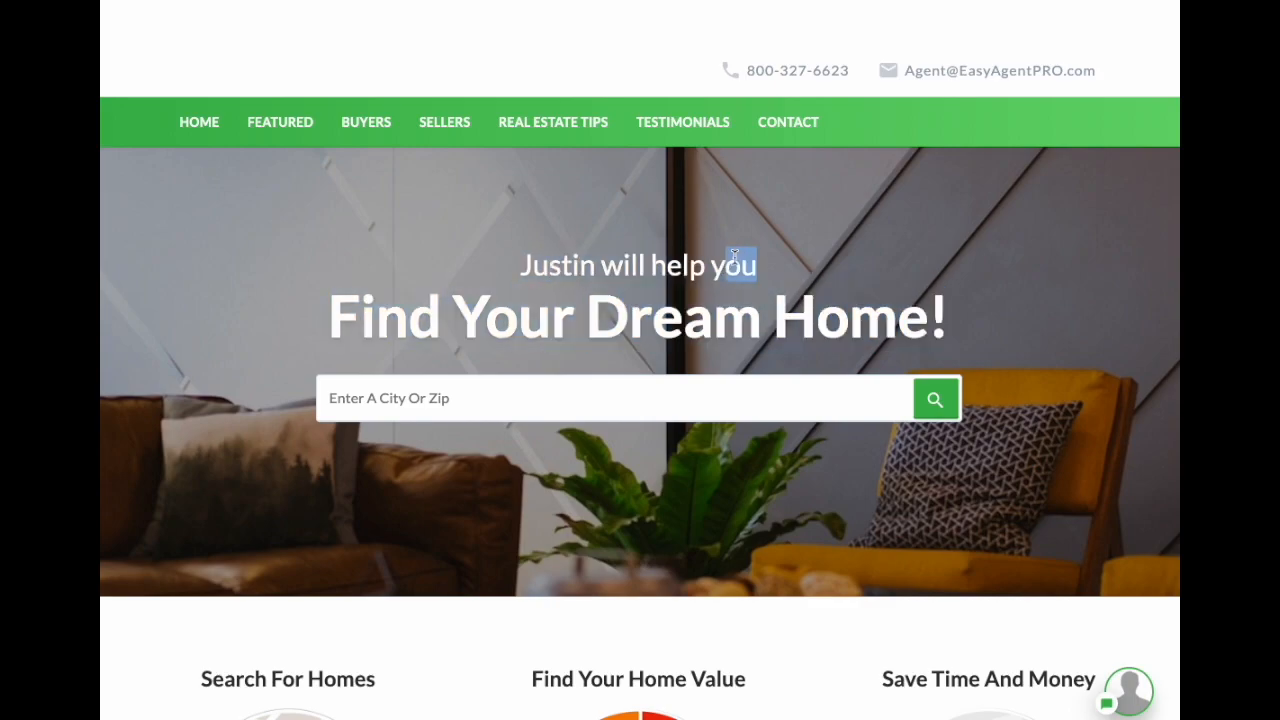
pyautogui.click(781, 264)
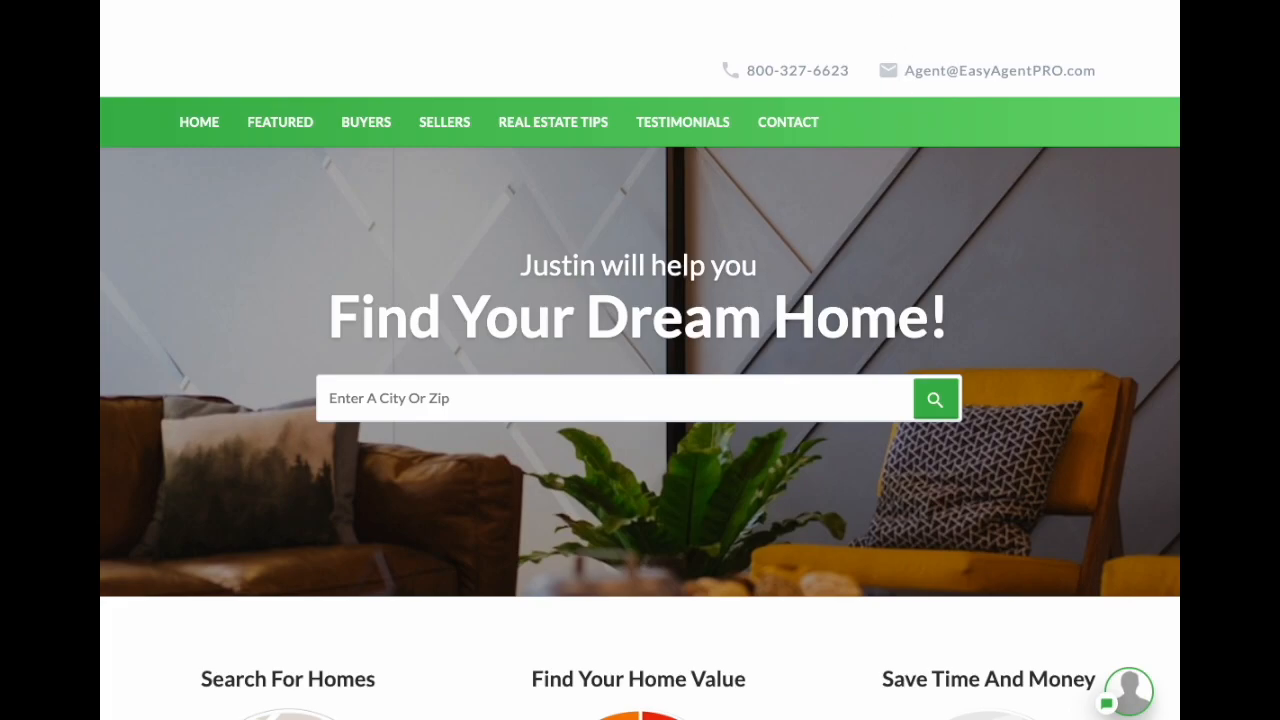
pyautogui.hotkey('ctrl', 'w')
# Step: Delete 'Find' from the subtitle and add 'find' to the end of the main title
pyautogui.click(738, 525)
pyautogui.doubleClick(738, 527)
pyautogui.press('BackSpace')
pyautogui.click(900, 414)
pyautogui.write('find')
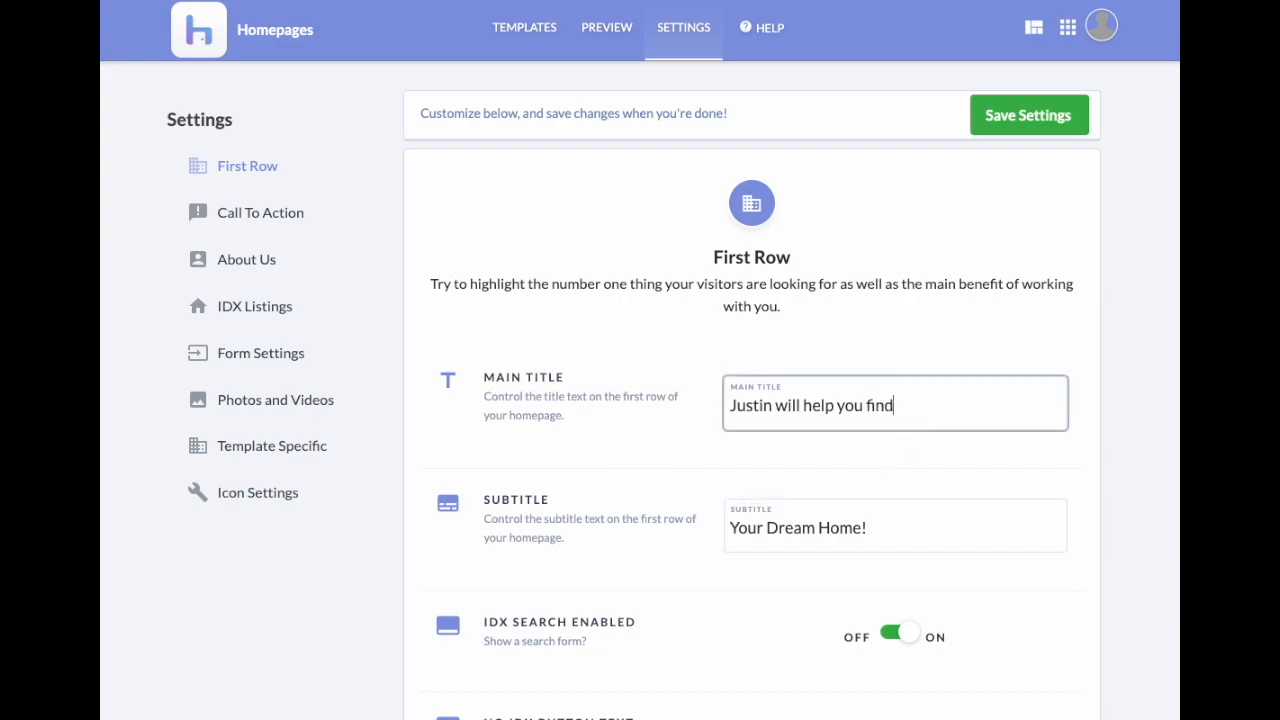
# Step: Save the reworded title and subtitle and reload the homepage to verify the hero headline
pyautogui.click(1045, 130)
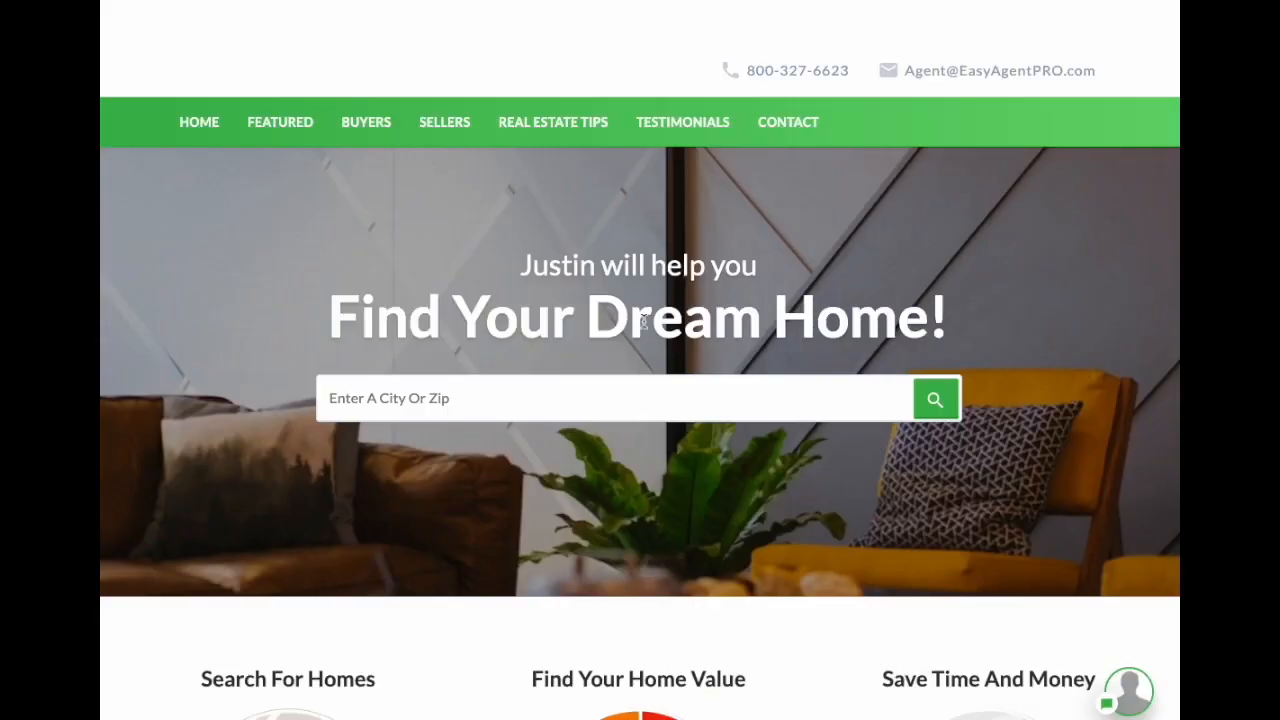
pyautogui.press('F5')
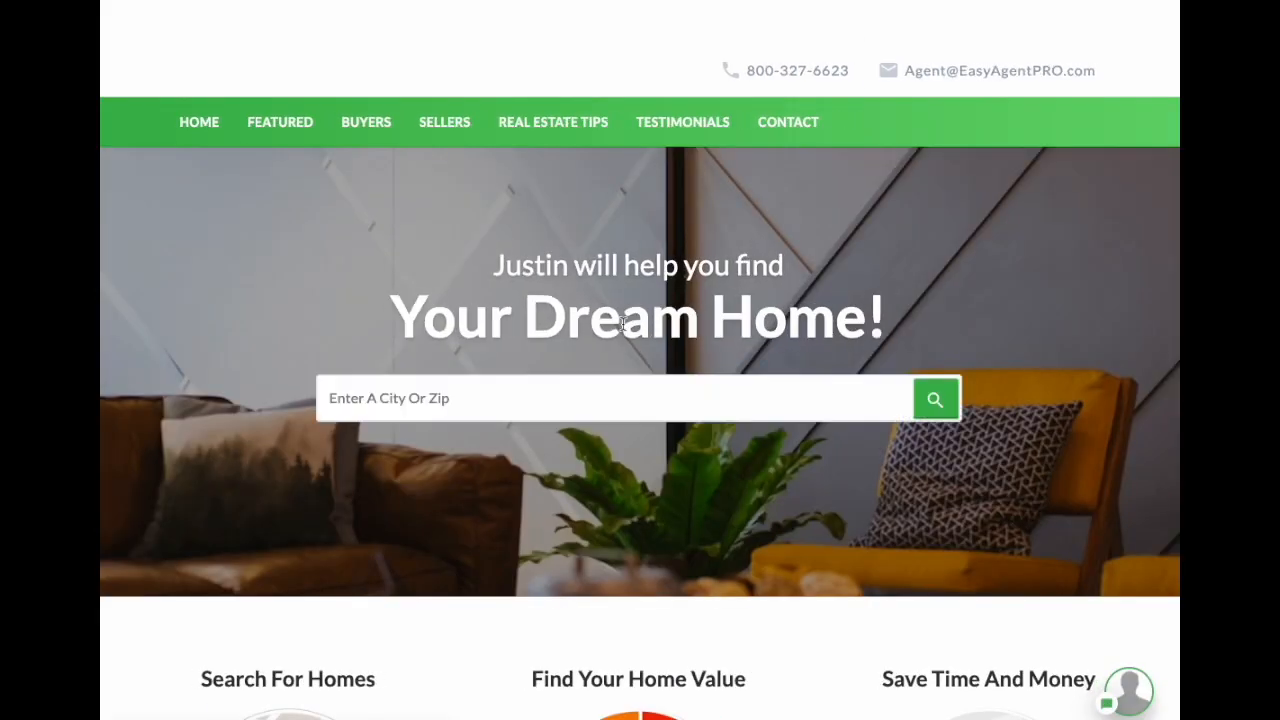
pyautogui.moveTo(493, 266); pyautogui.dragTo(883, 298)
pyautogui.click(946, 322)
pyautogui.click(897, 326)
pyautogui.click(938, 303)
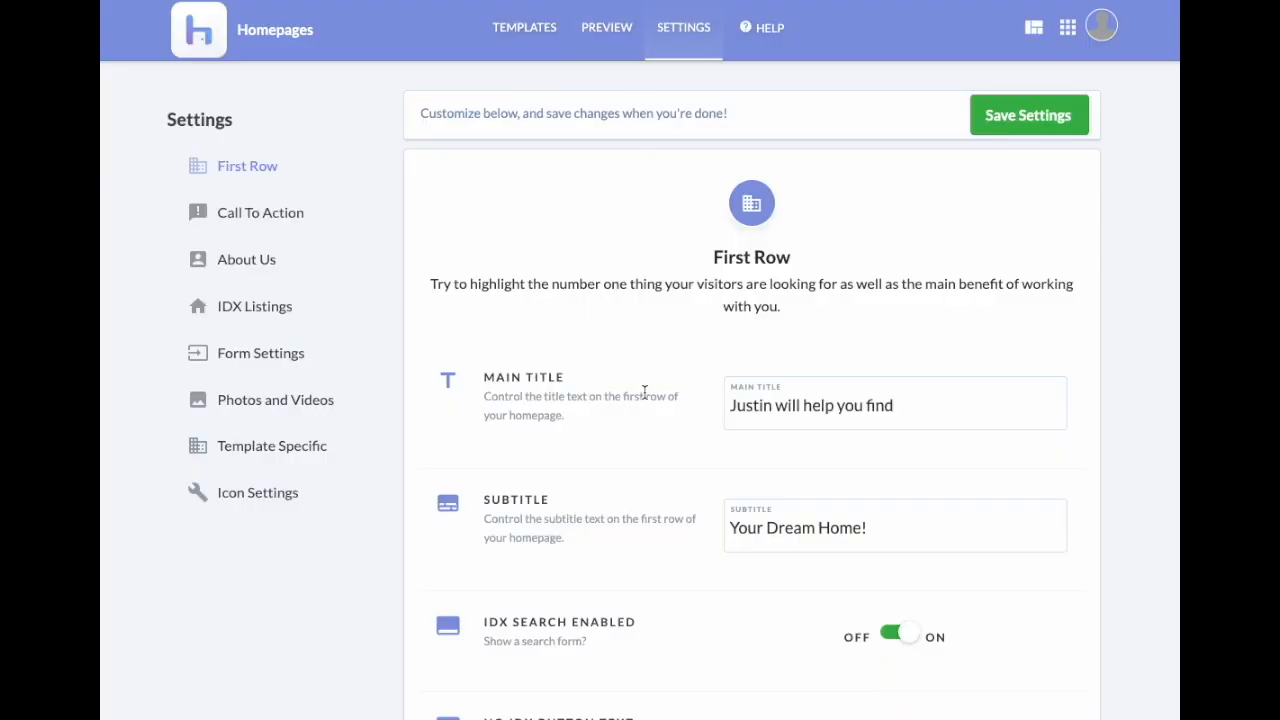
# Step: Turn IDX Search Enabled off in First Row settings and save
pyautogui.scroll(-5, 645, 392)
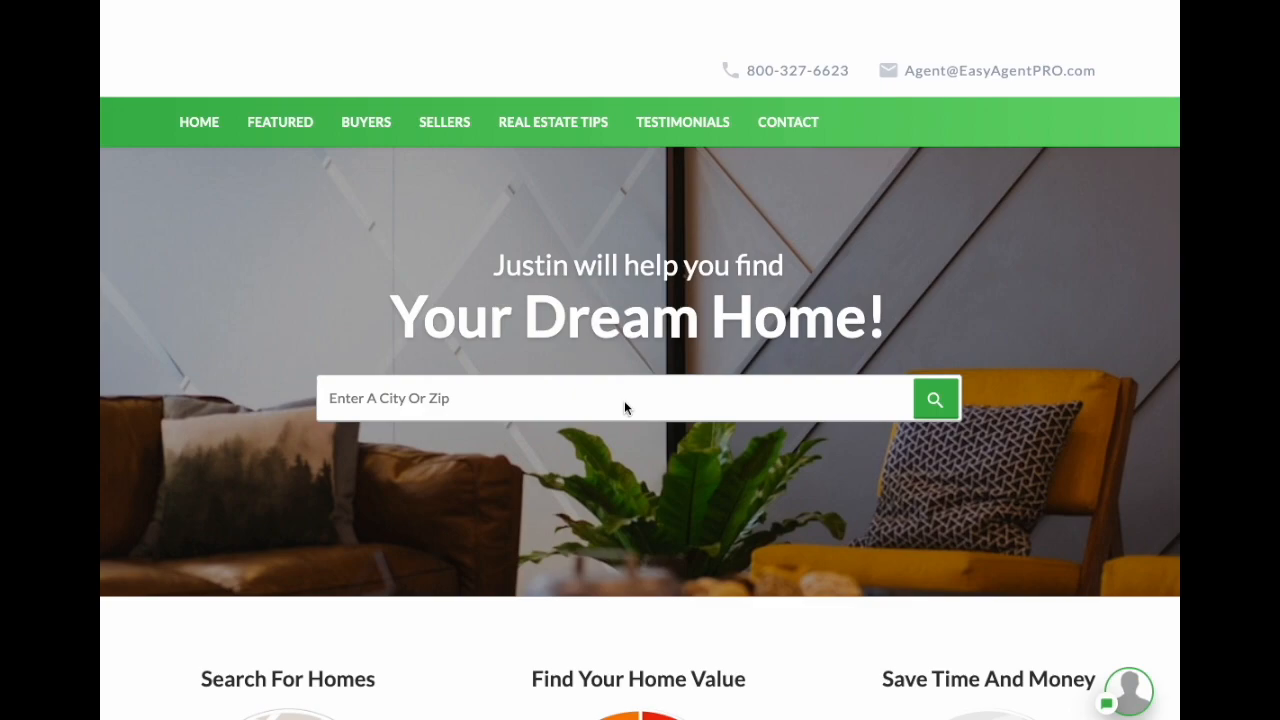
pyautogui.click(623, 402)
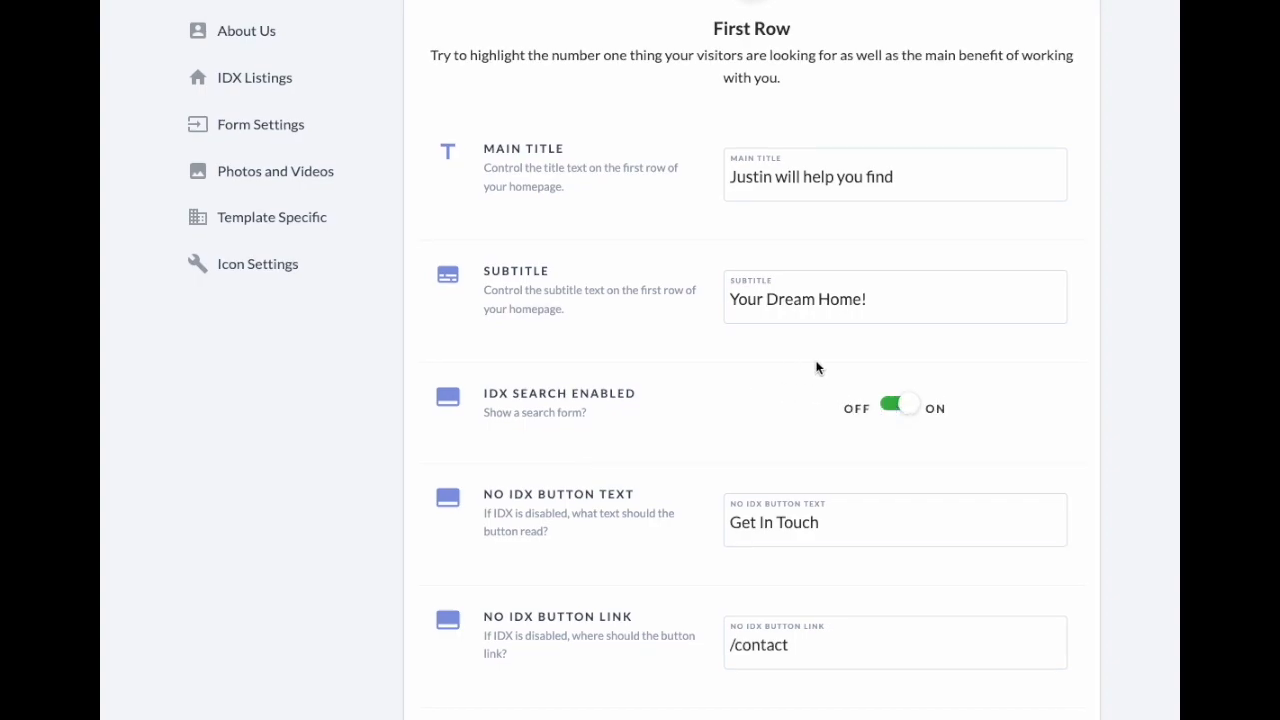
pyautogui.click(893, 405)
pyautogui.scroll(3, 1029, 164)
pyautogui.click(1029, 124)
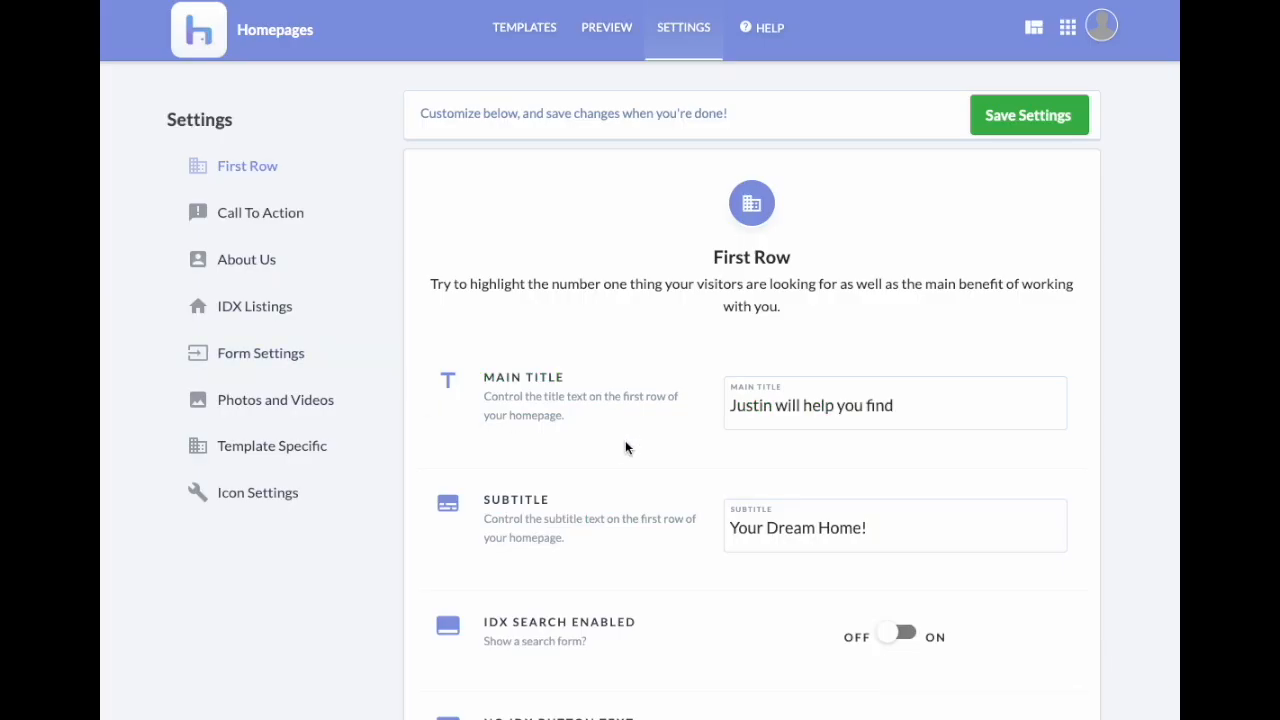
# Step: Inspect the No IDX button link '/contact' and test the Get In Touch button
pyautogui.scroll(-5, 626, 443)
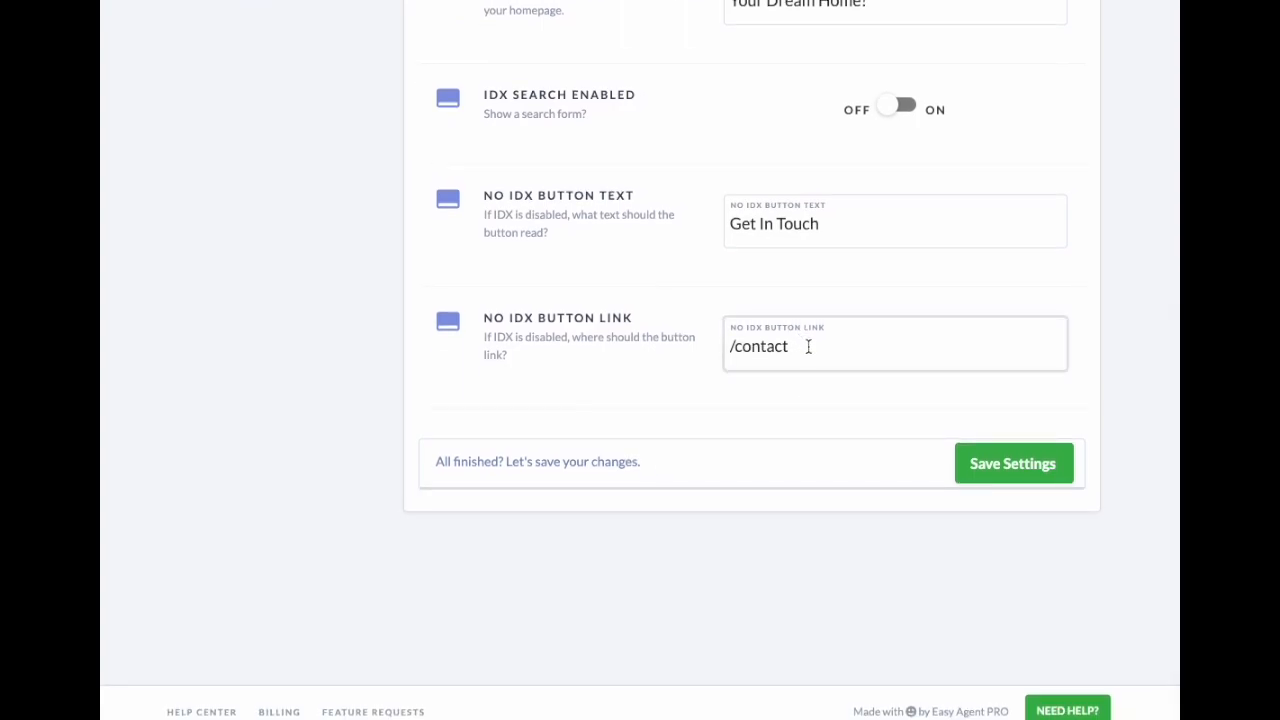
pyautogui.doubleClick(594, 321)
pyautogui.moveTo(594, 321); pyautogui.dragTo(640, 321)
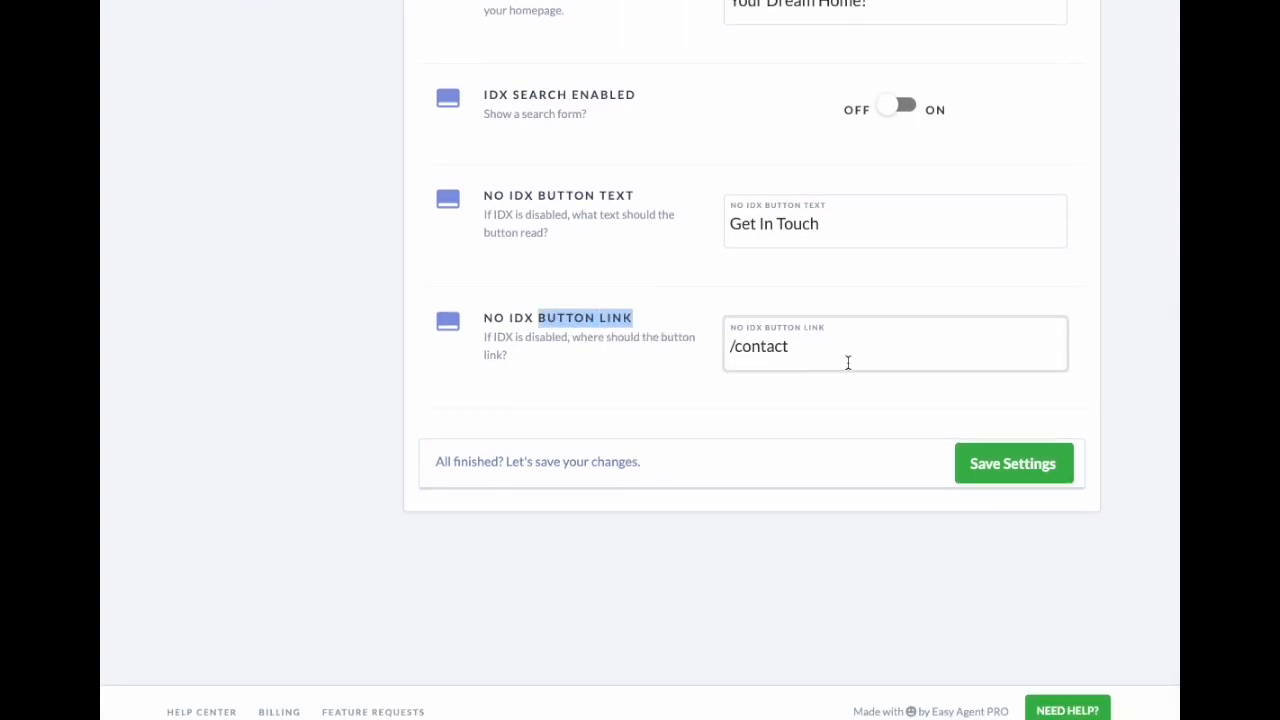
pyautogui.click(839, 354)
pyautogui.moveTo(839, 354); pyautogui.dragTo(677, 349)
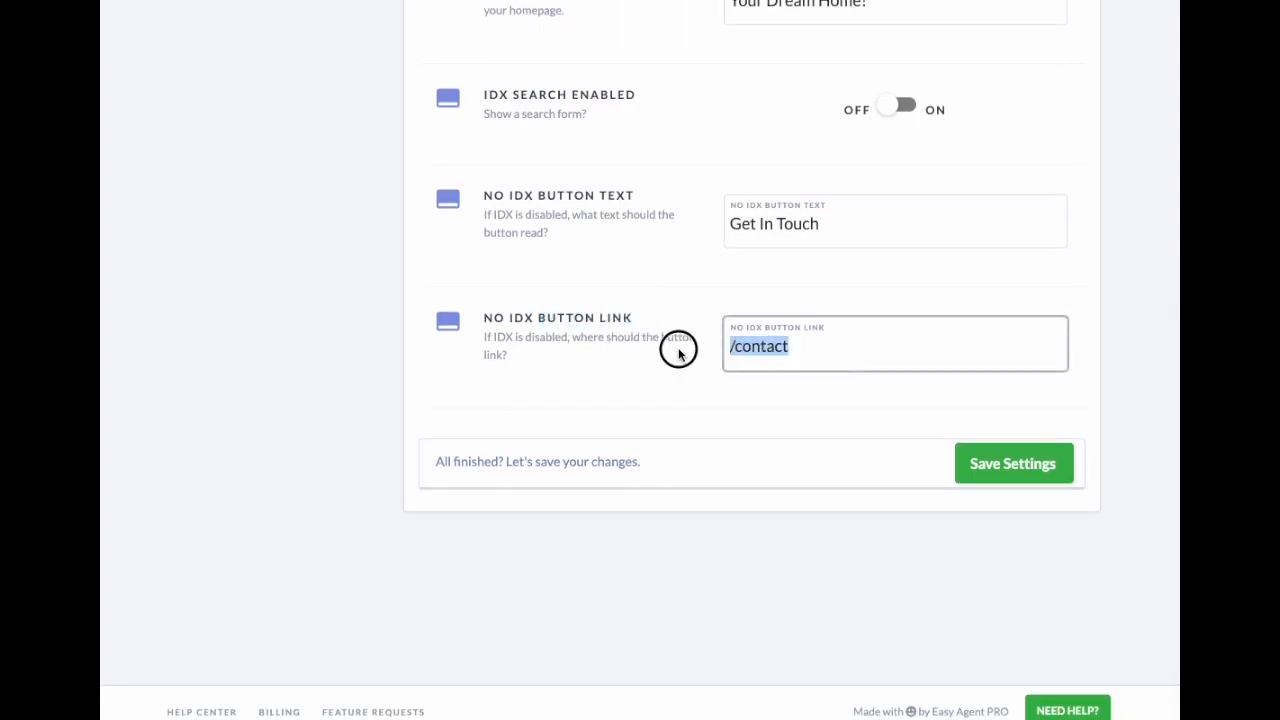
pyautogui.click(733, 351)
pyautogui.moveTo(731, 350); pyautogui.dragTo(797, 352)
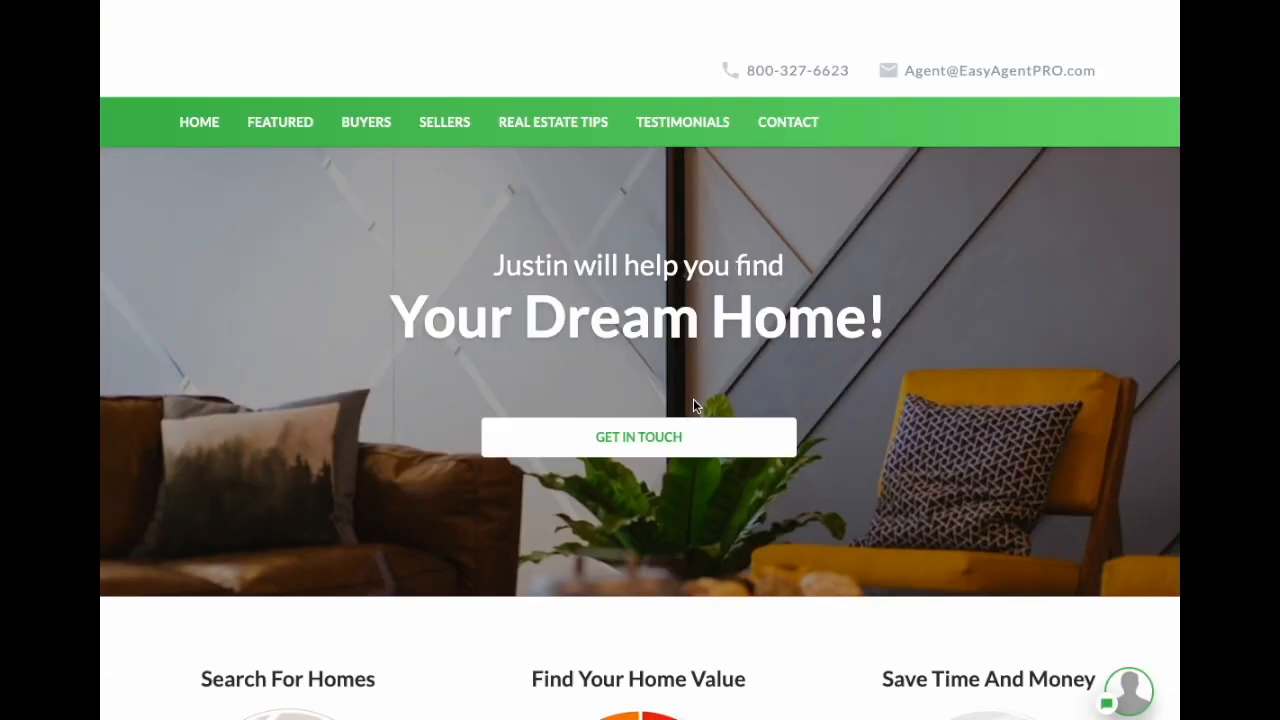
pyautogui.click(691, 432)
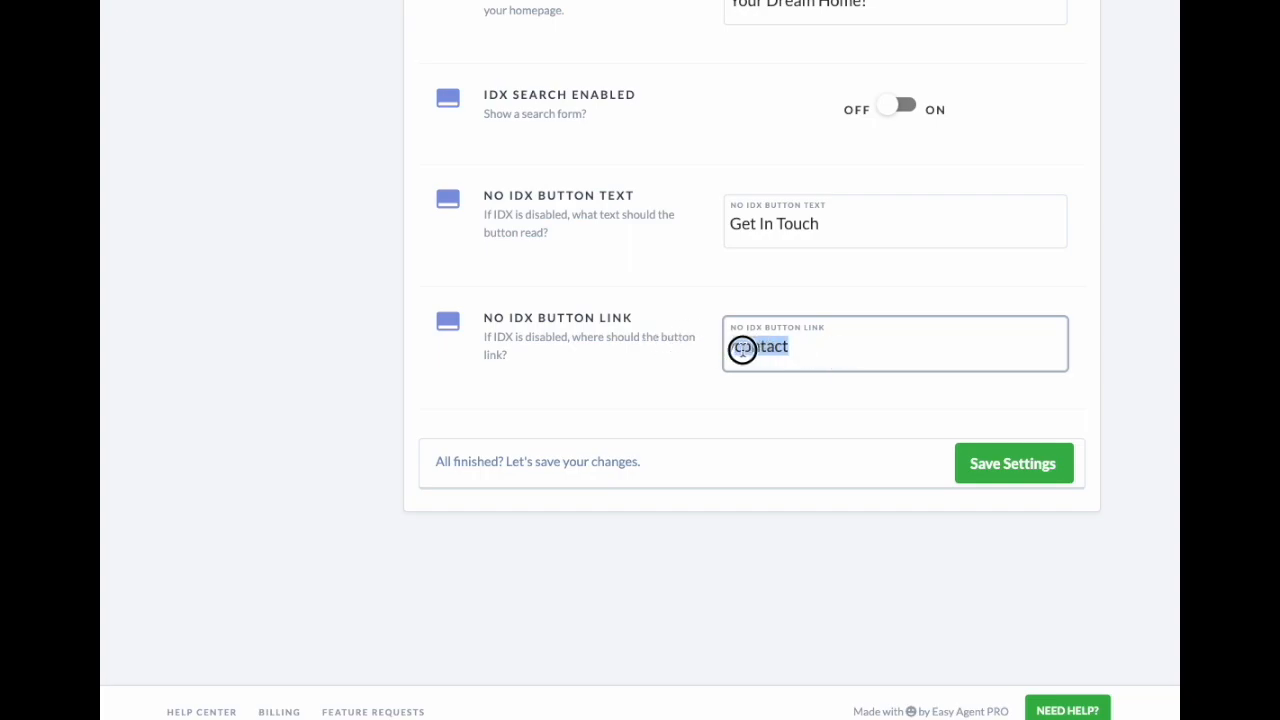
pyautogui.click(865, 350)
pyautogui.moveTo(825, 349)
pyautogui.mouseDown()
pyautogui.moveTo(717, 349)
pyautogui.moveTo(849, 354)
pyautogui.mouseUp()
pyautogui.click(682, 374)
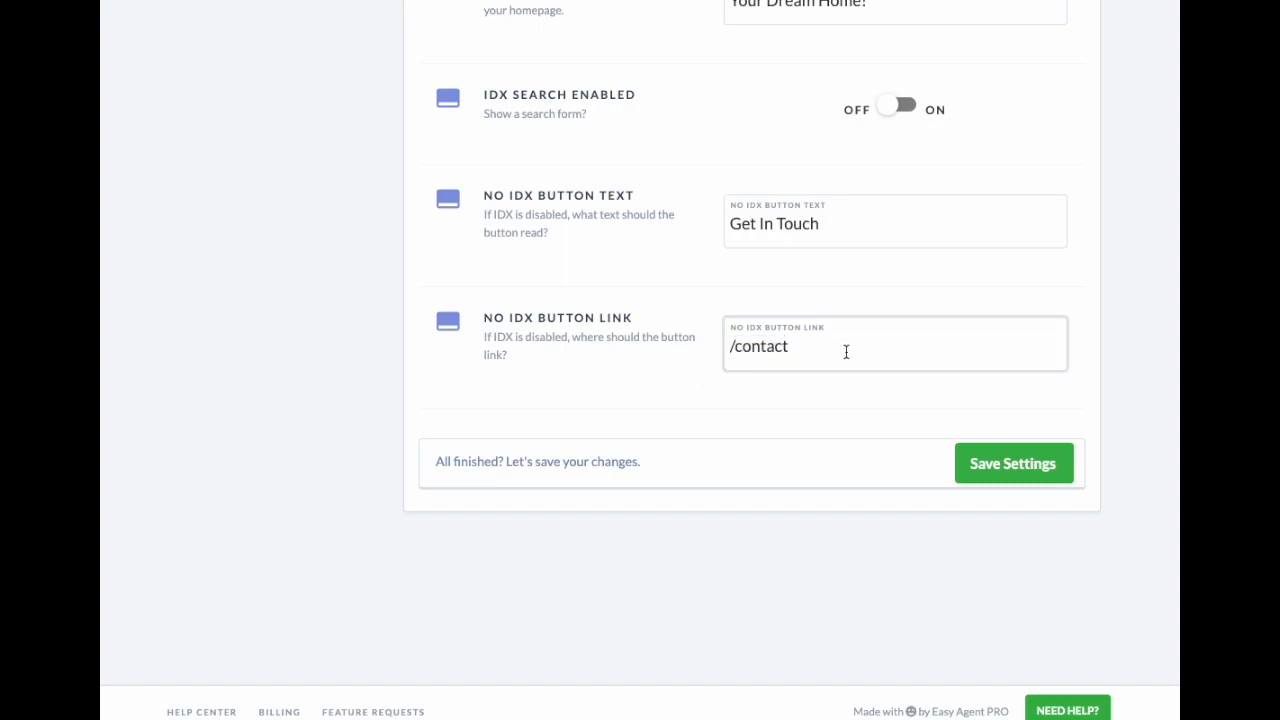
# Step: Reselect the '/contact' value in the button link field several times, then scroll back up
pyautogui.doubleClick(732, 346)
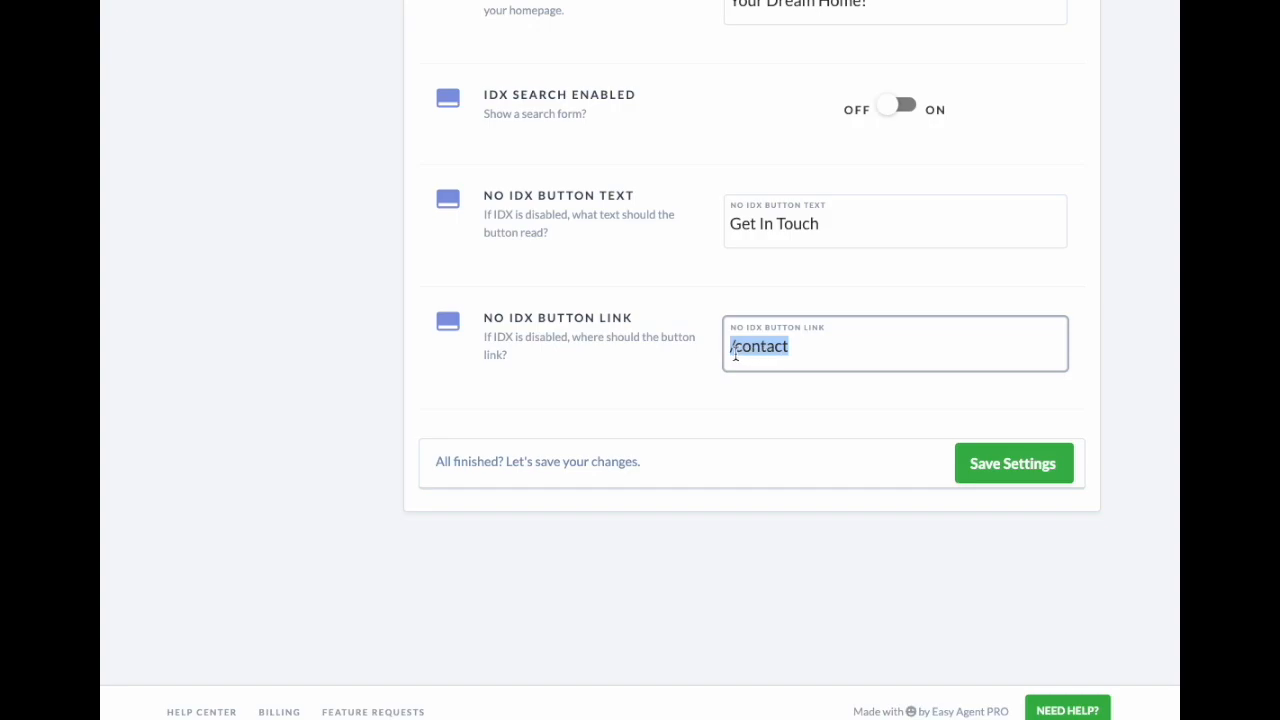
pyautogui.doubleClick(770, 346)
pyautogui.doubleClick(735, 346)
pyautogui.moveTo(814, 346); pyautogui.dragTo(726, 344)
pyautogui.click(745, 347)
pyautogui.doubleClick(747, 347)
pyautogui.moveTo(790, 347); pyautogui.dragTo(693, 342)
pyautogui.click(704, 350)
pyautogui.click(787, 357)
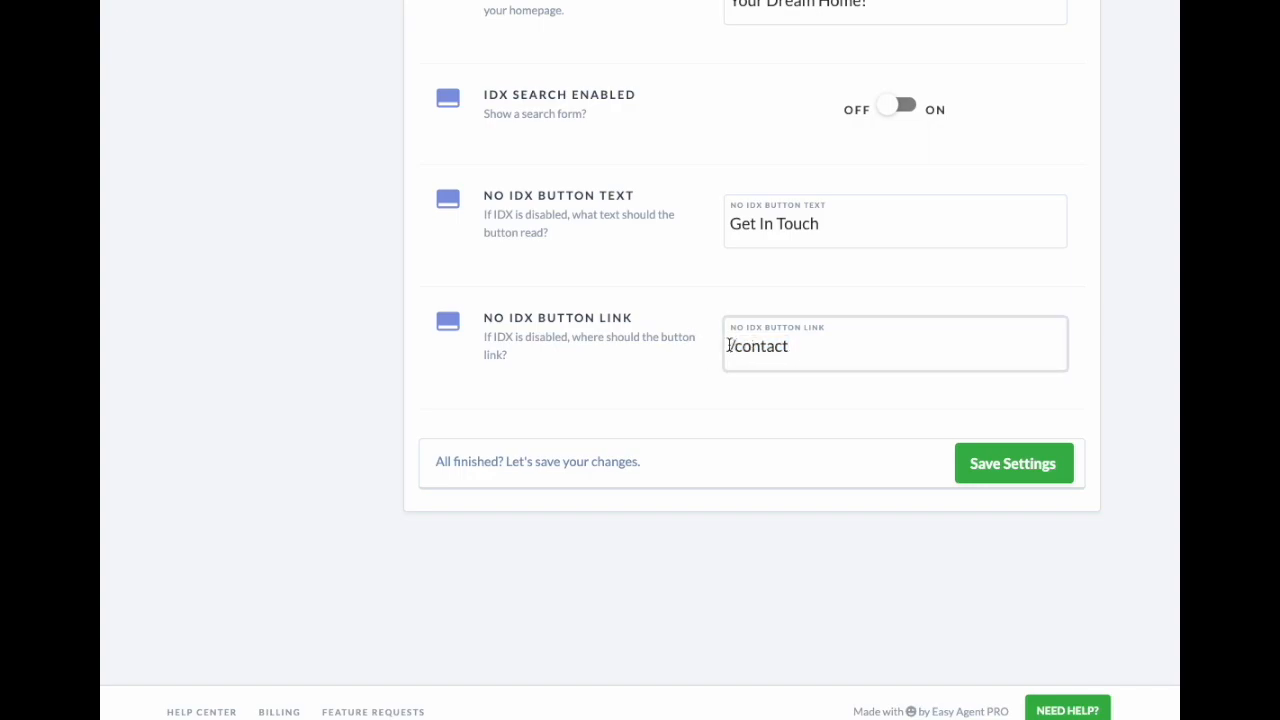
pyautogui.moveTo(729, 345); pyautogui.dragTo(831, 351)
pyautogui.click(805, 392)
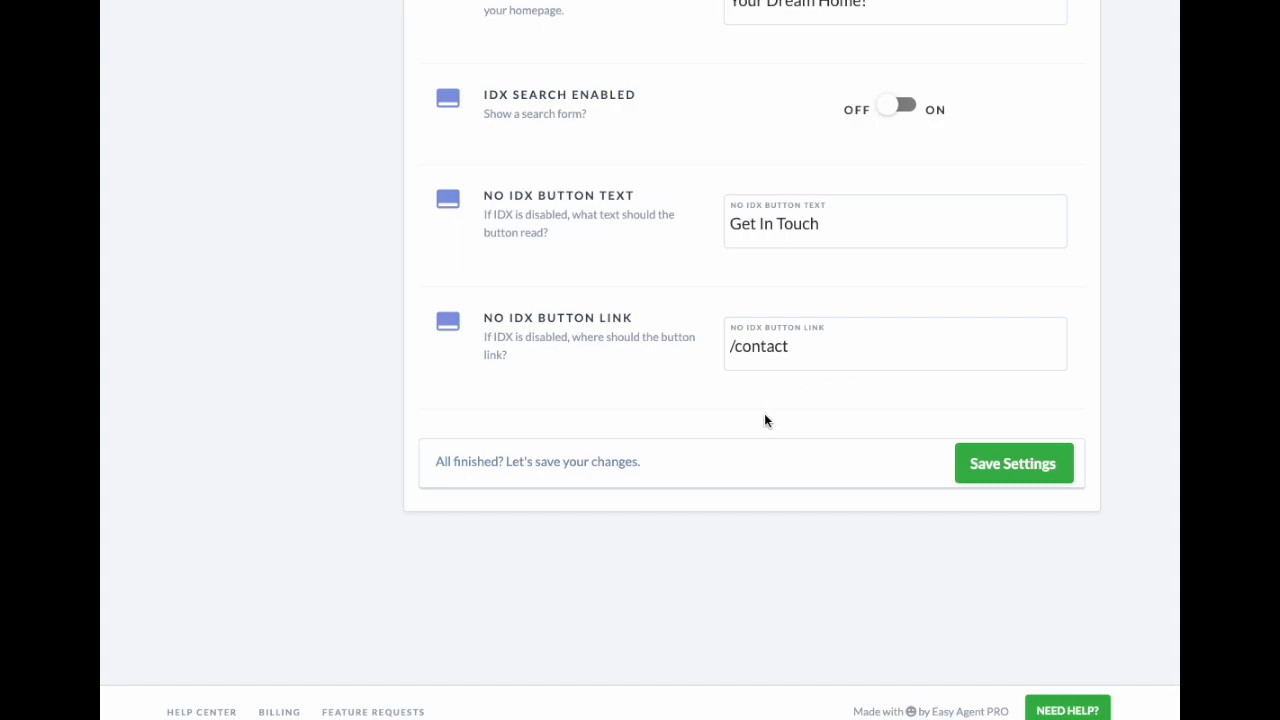
pyautogui.tripleClick(763, 345)
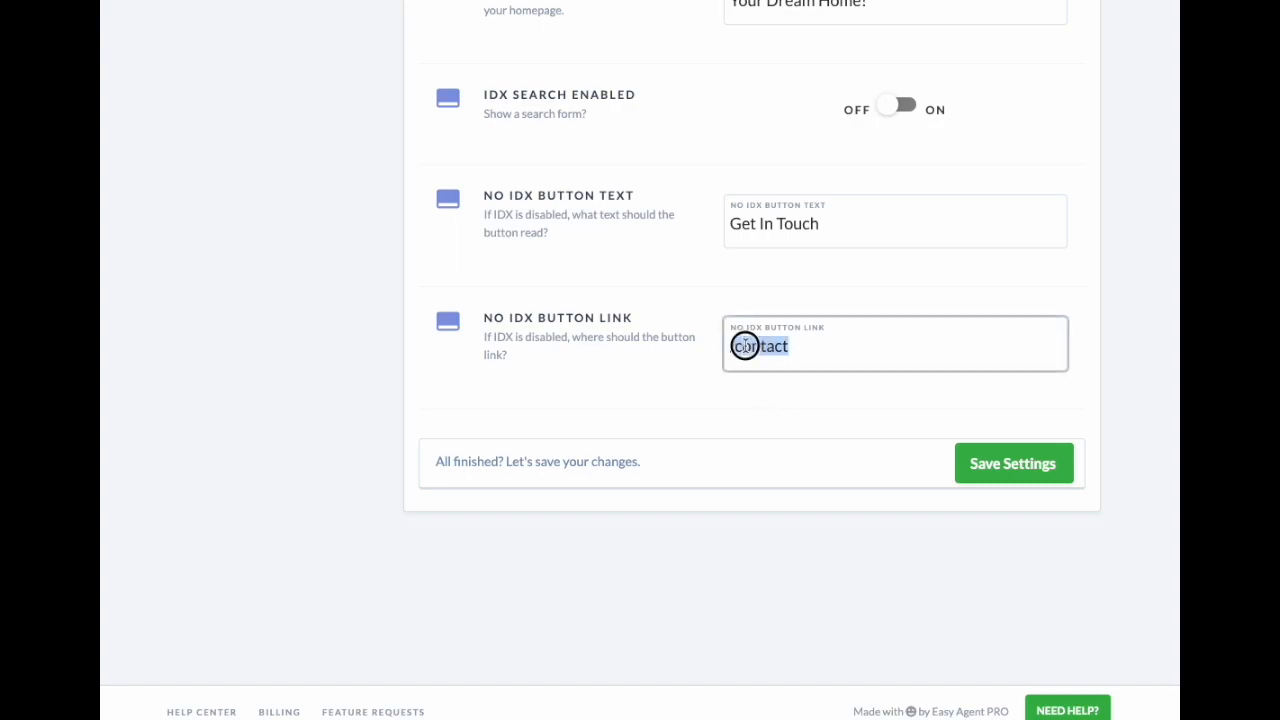
pyautogui.click(720, 402)
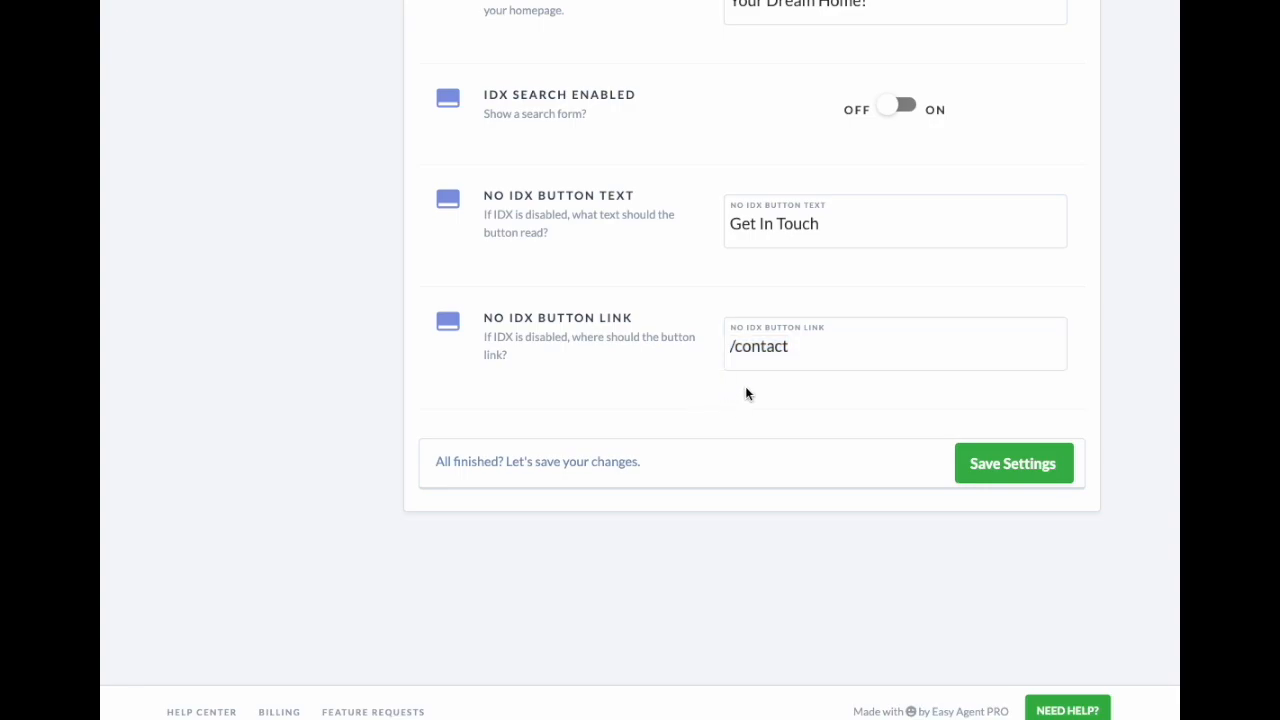
pyautogui.moveTo(819, 346); pyautogui.dragTo(683, 349)
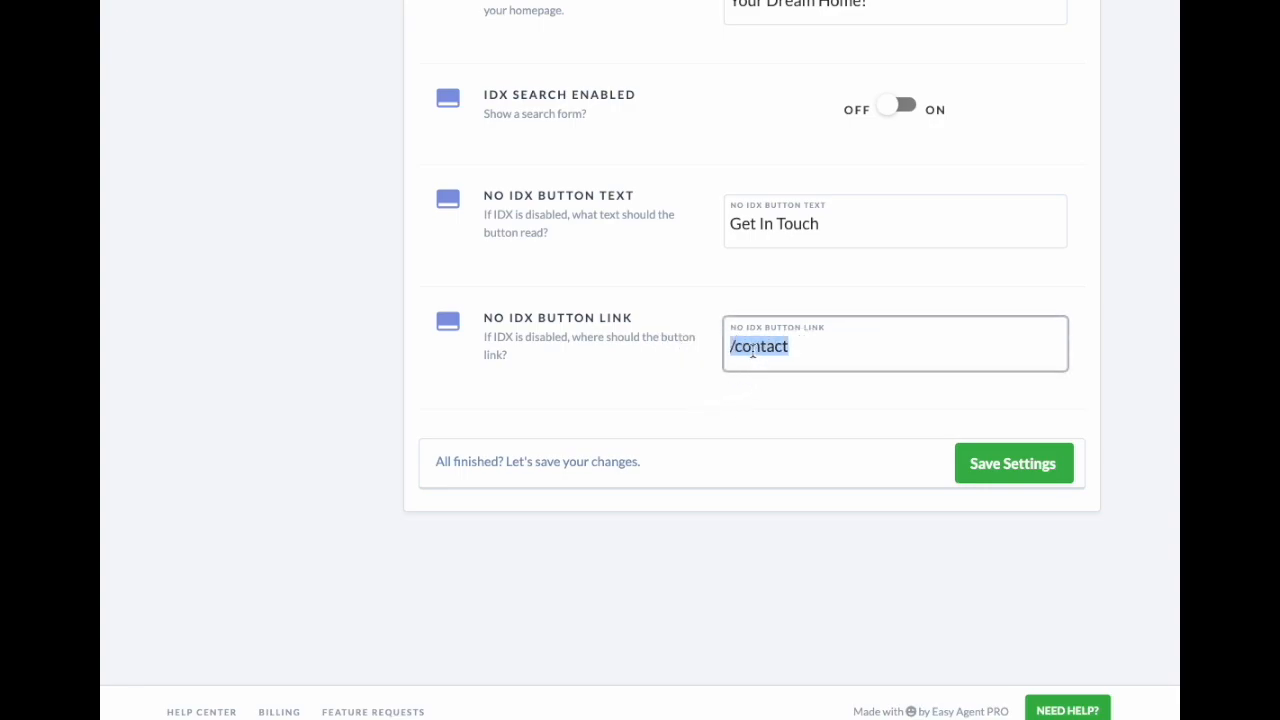
pyautogui.click(780, 398)
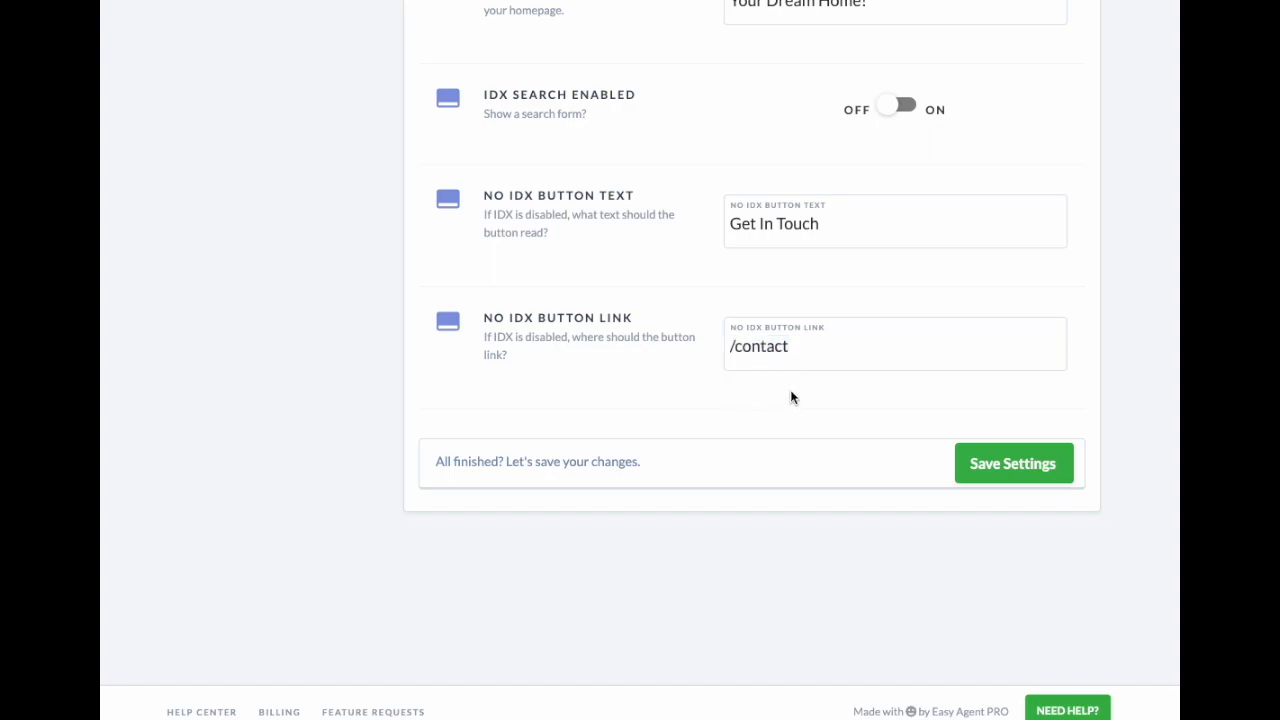
pyautogui.scroll(3, 805, 388)
pyautogui.scroll(2, 797, 381)
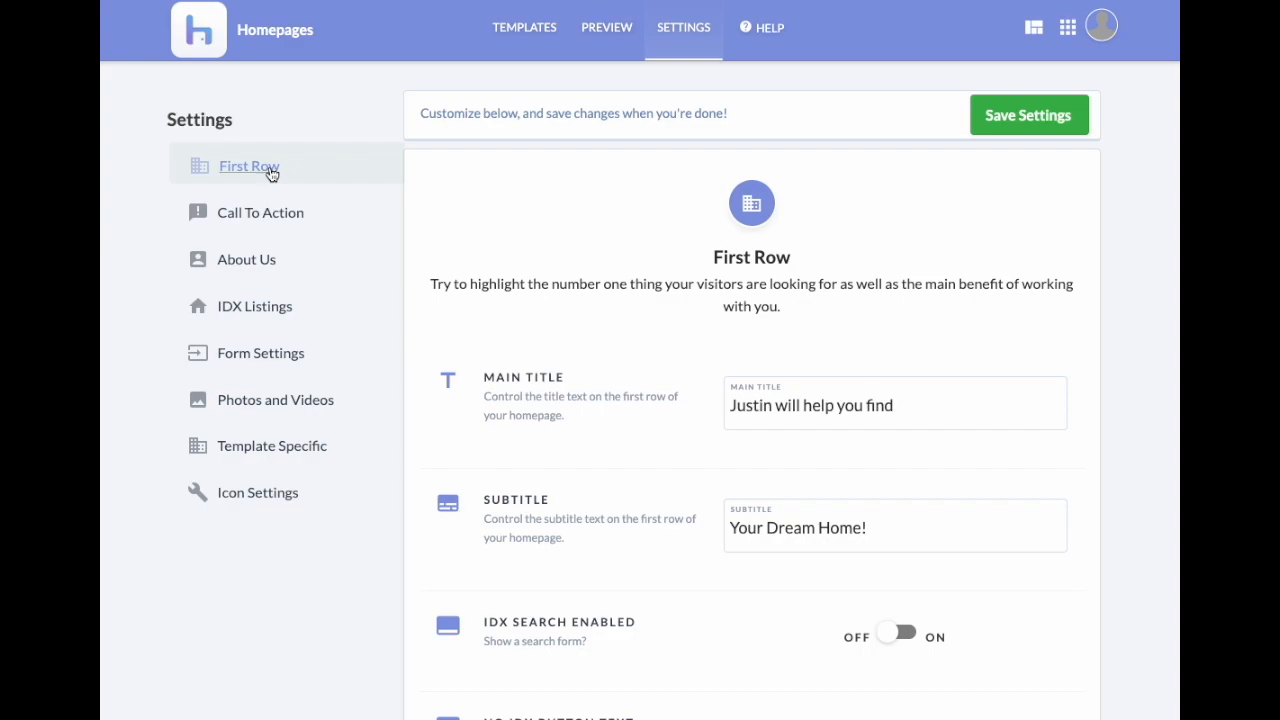
# Step: Switch between About Us and Call To Action, ending on Call To Action's Schedule A Call settings
pyautogui.click(257, 217)
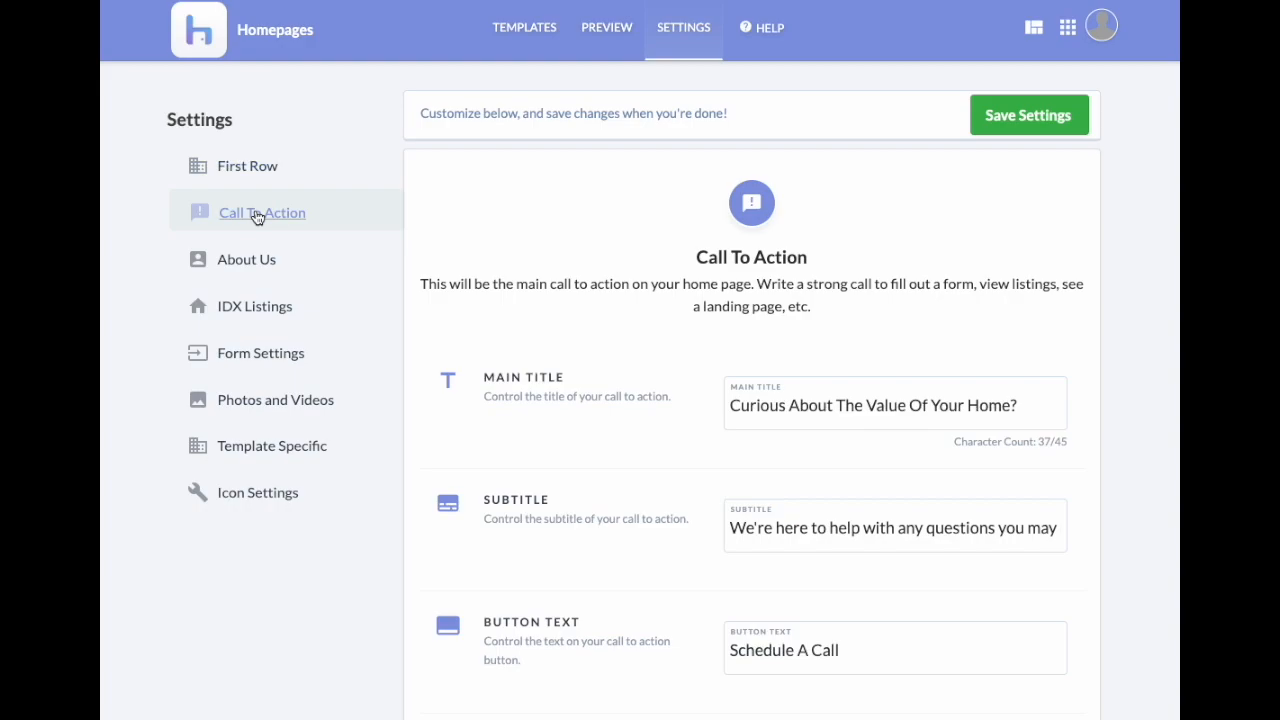
pyautogui.click(238, 263)
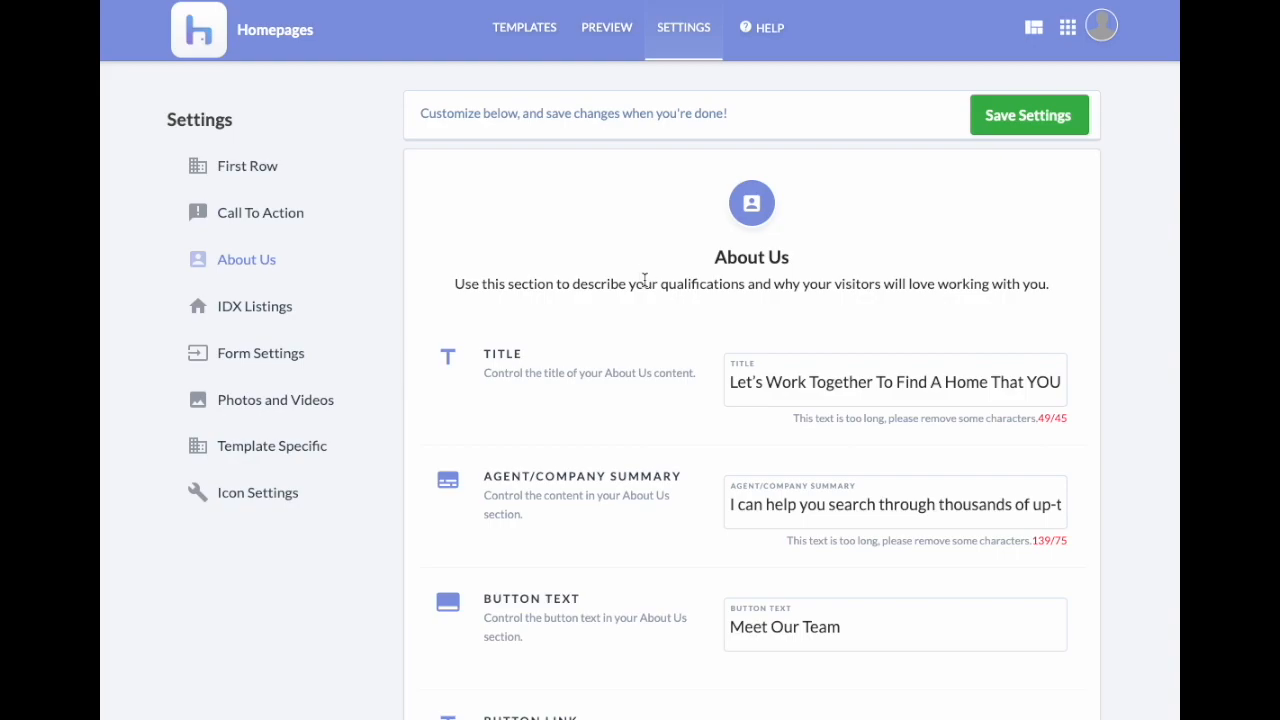
pyautogui.click(268, 218)
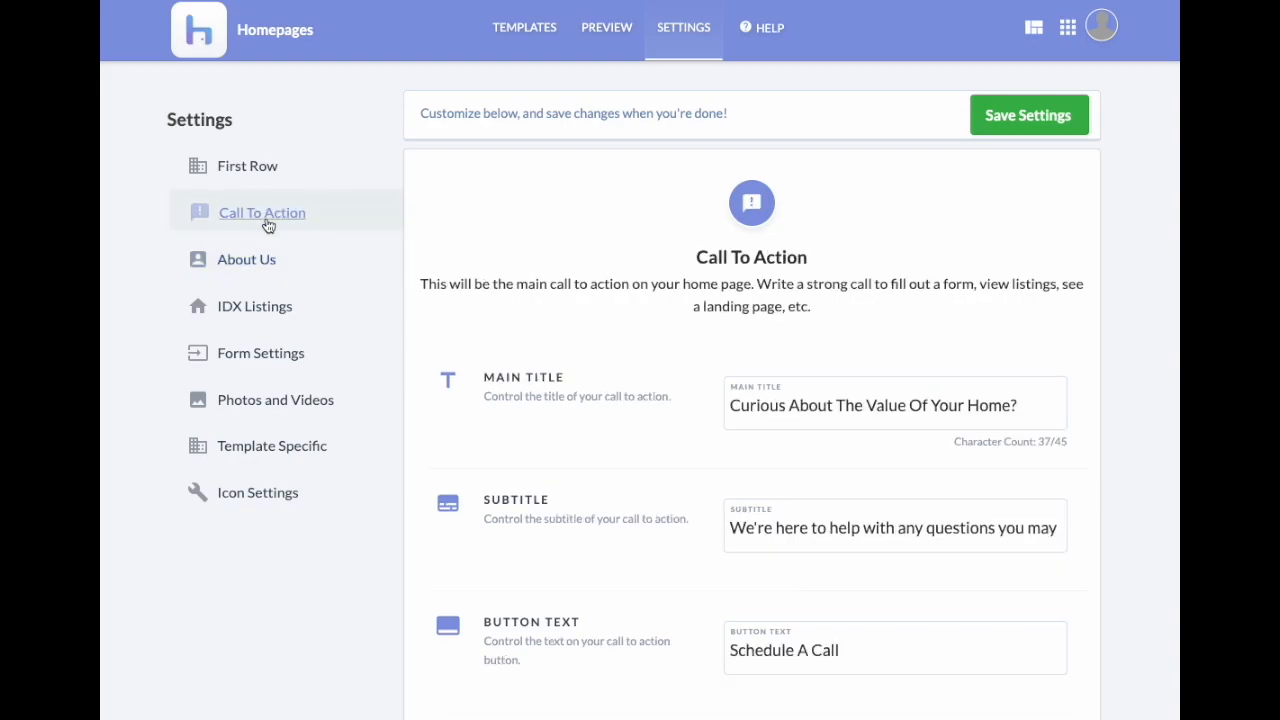
pyautogui.click(250, 263)
pyautogui.click(258, 213)
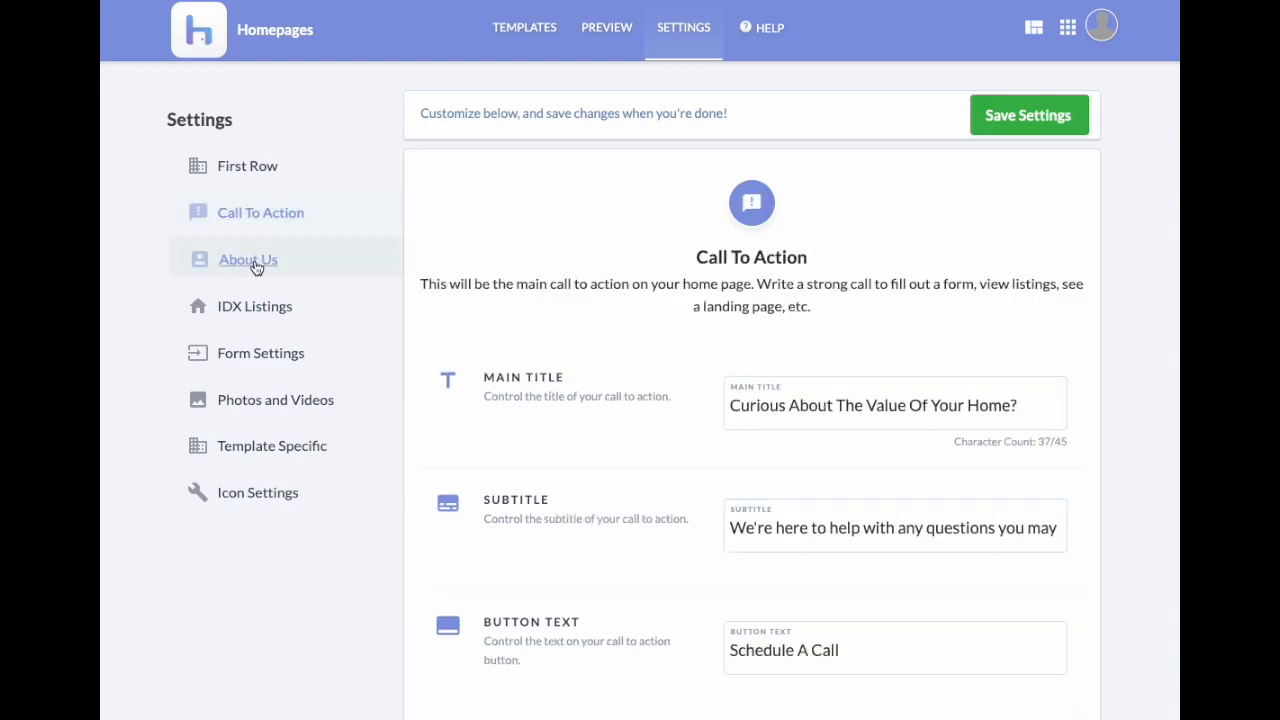
pyautogui.click(258, 265)
pyautogui.click(238, 216)
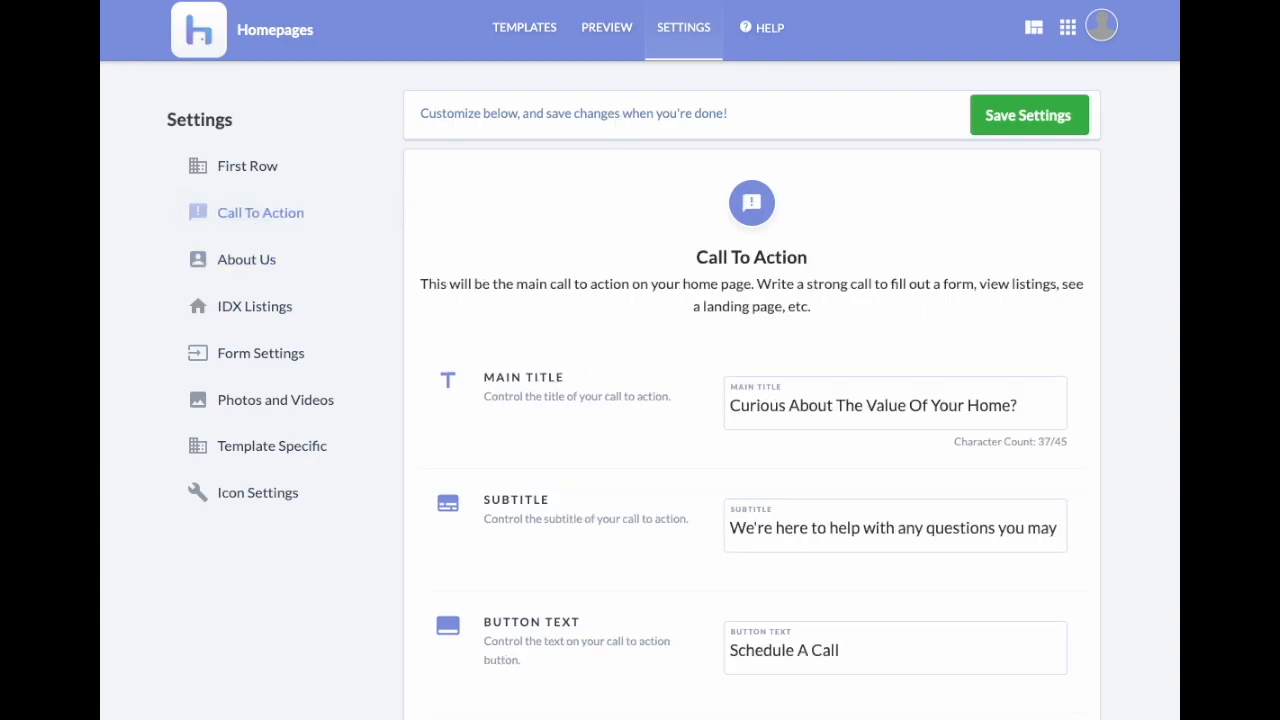
pyautogui.scroll(-2, 700, 378)
# Step: Set the title to 'View homes in Orlando' and subtitle 'Here are some homes you might want to make your own!'
pyautogui.moveTo(739, 281); pyautogui.dragTo(1040, 276)
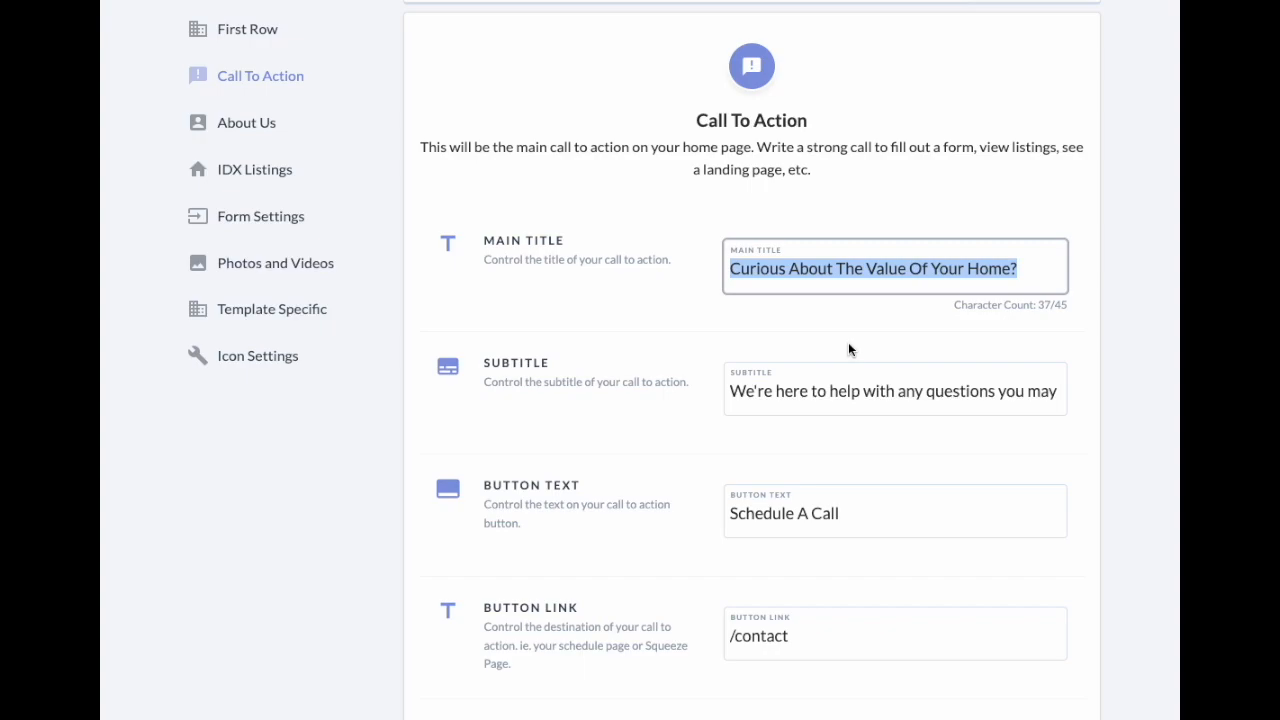
pyautogui.write('View hom')
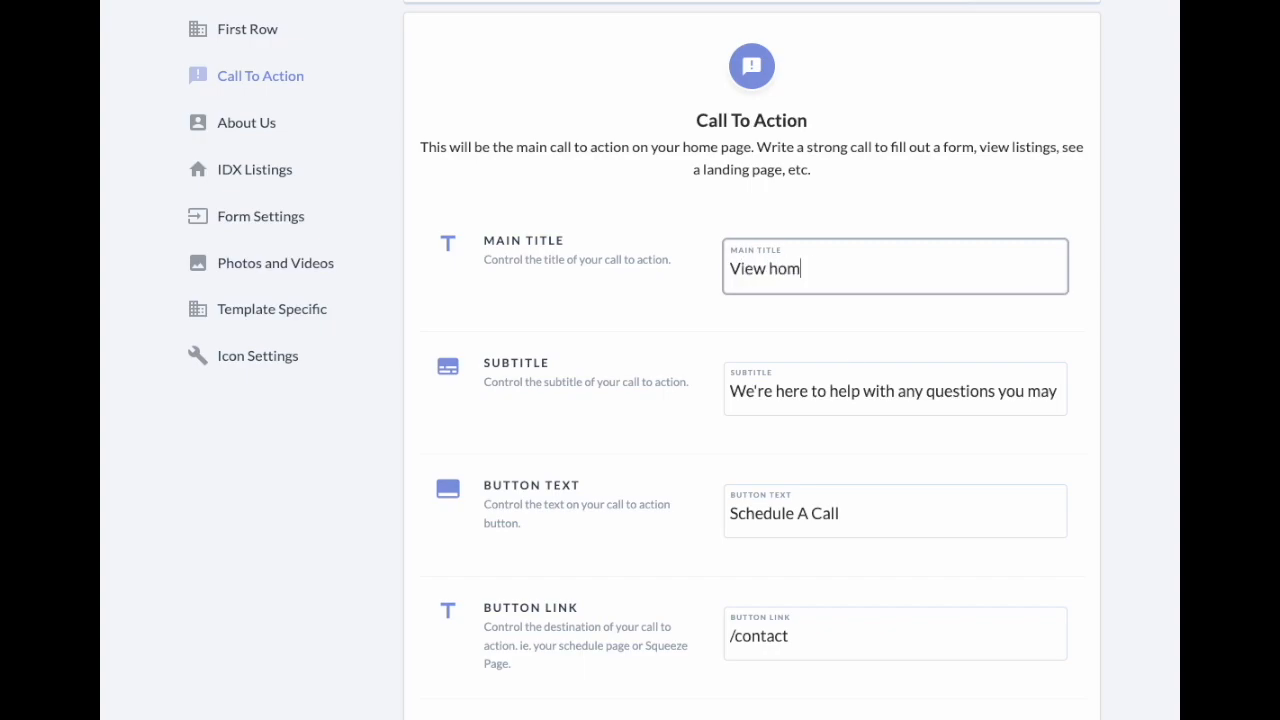
pyautogui.write('es in Orlando!')
pyautogui.press('Tab')
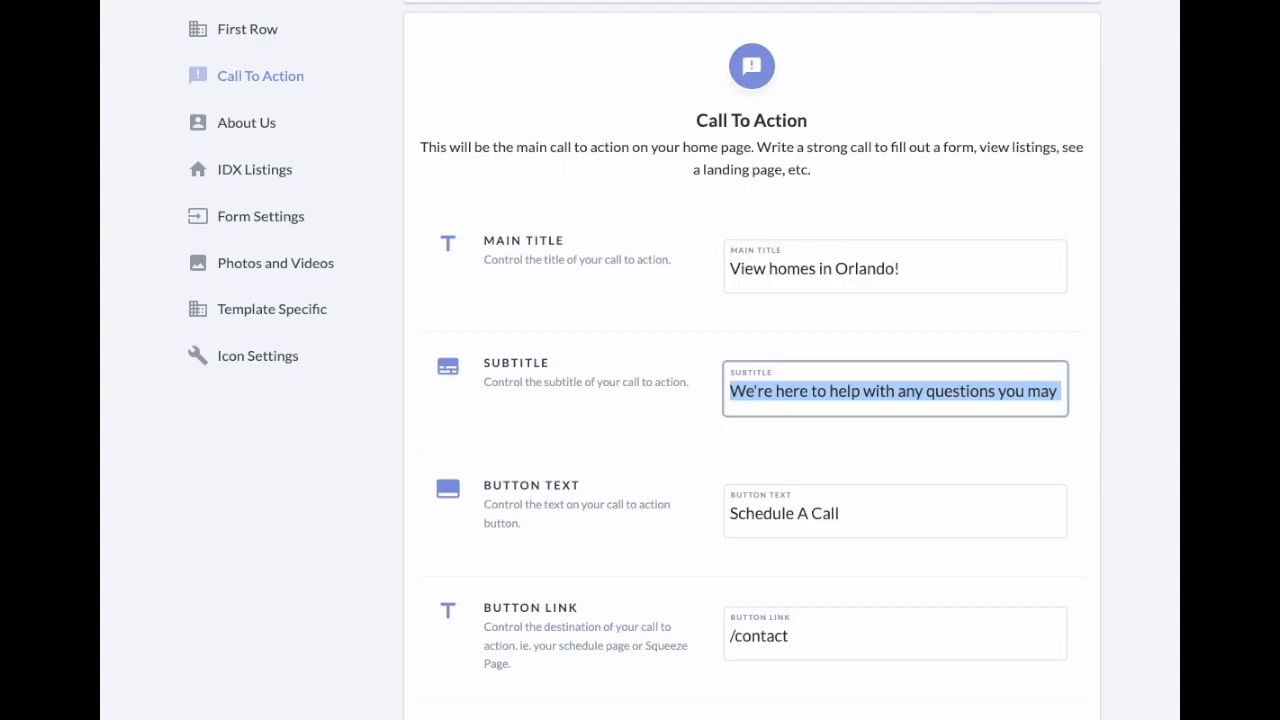
pyautogui.write('Here are som')
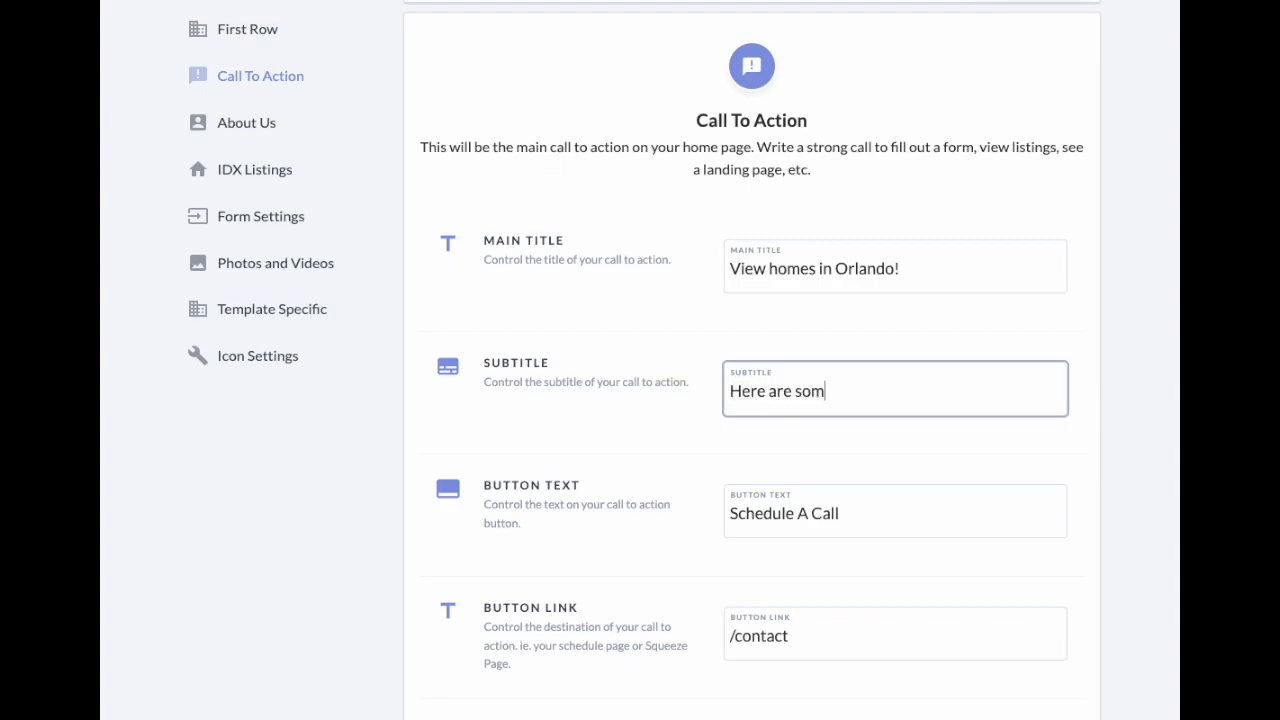
pyautogui.write('e homes you mightt want to make your')
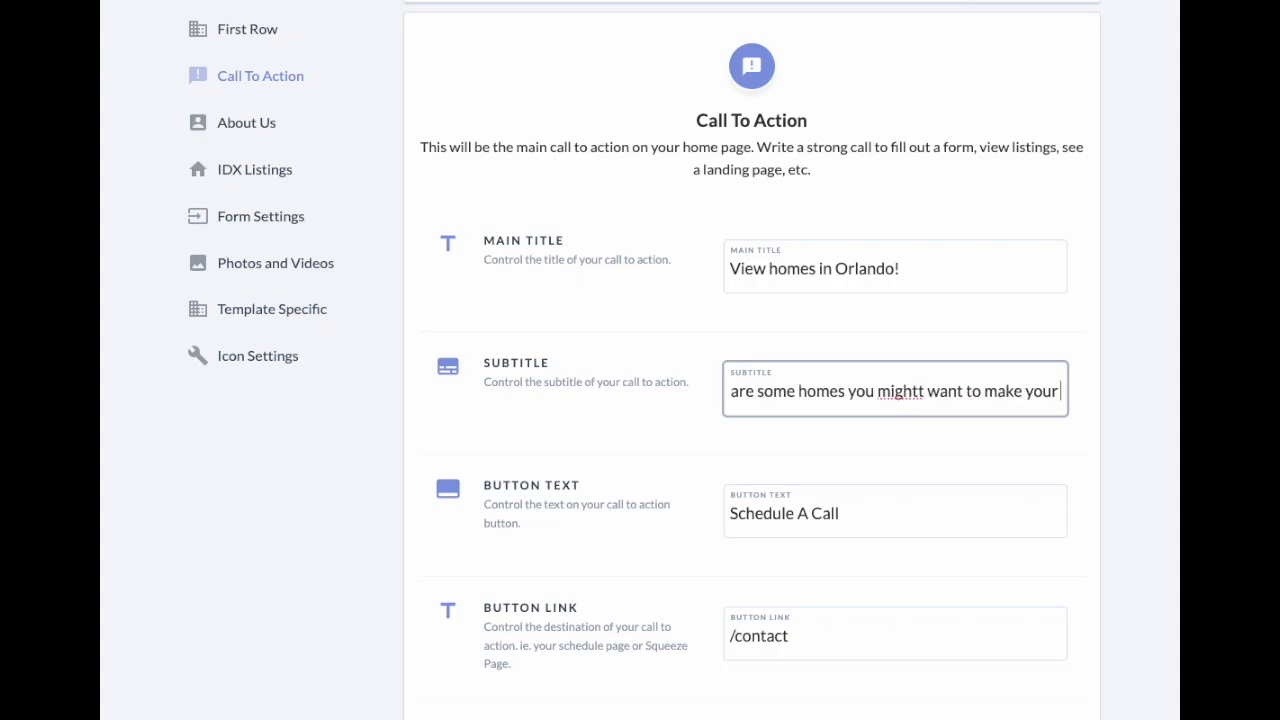
pyautogui.write(' own!')
pyautogui.click(883, 391)
pyautogui.press('BackSpace')
pyautogui.click(935, 452)
# Step: Change the button text to 'Click here!' and its link to /orlando, then save
pyautogui.click(857, 537)
pyautogui.tripleClick(951, 529)
pyautogui.write('Click here!')
pyautogui.doubleClick(780, 636)
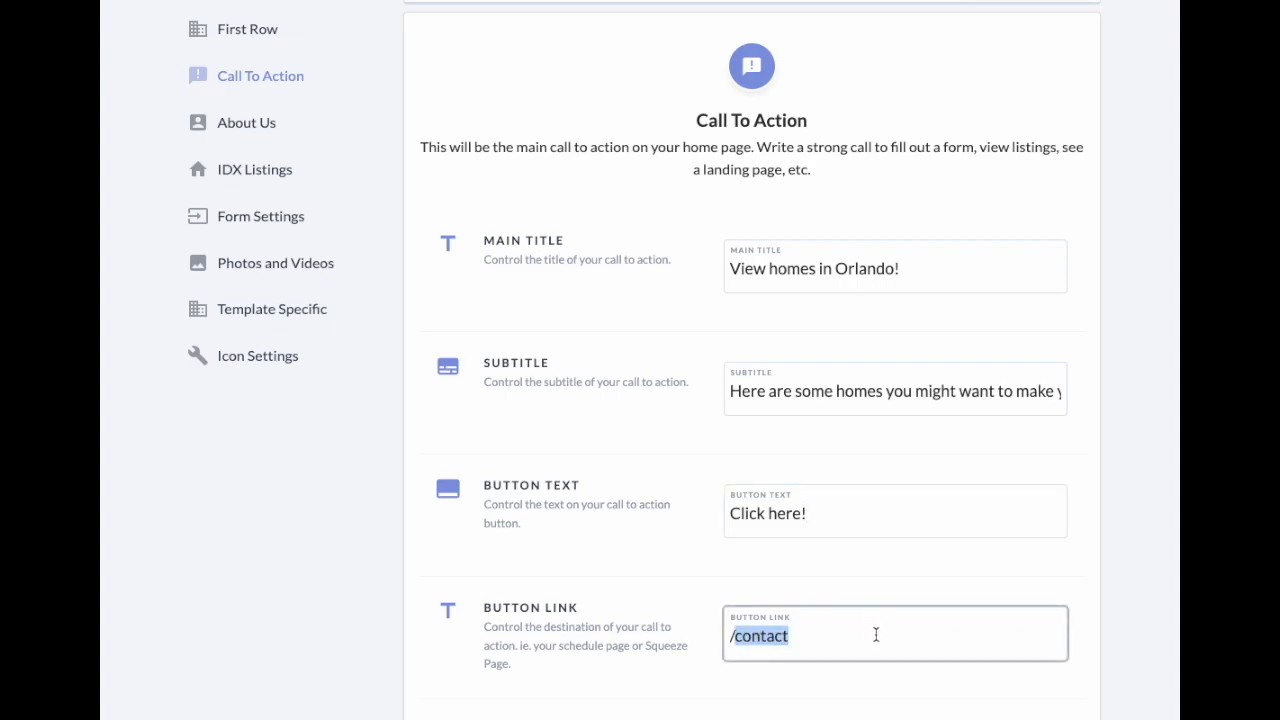
pyautogui.write('orlando')
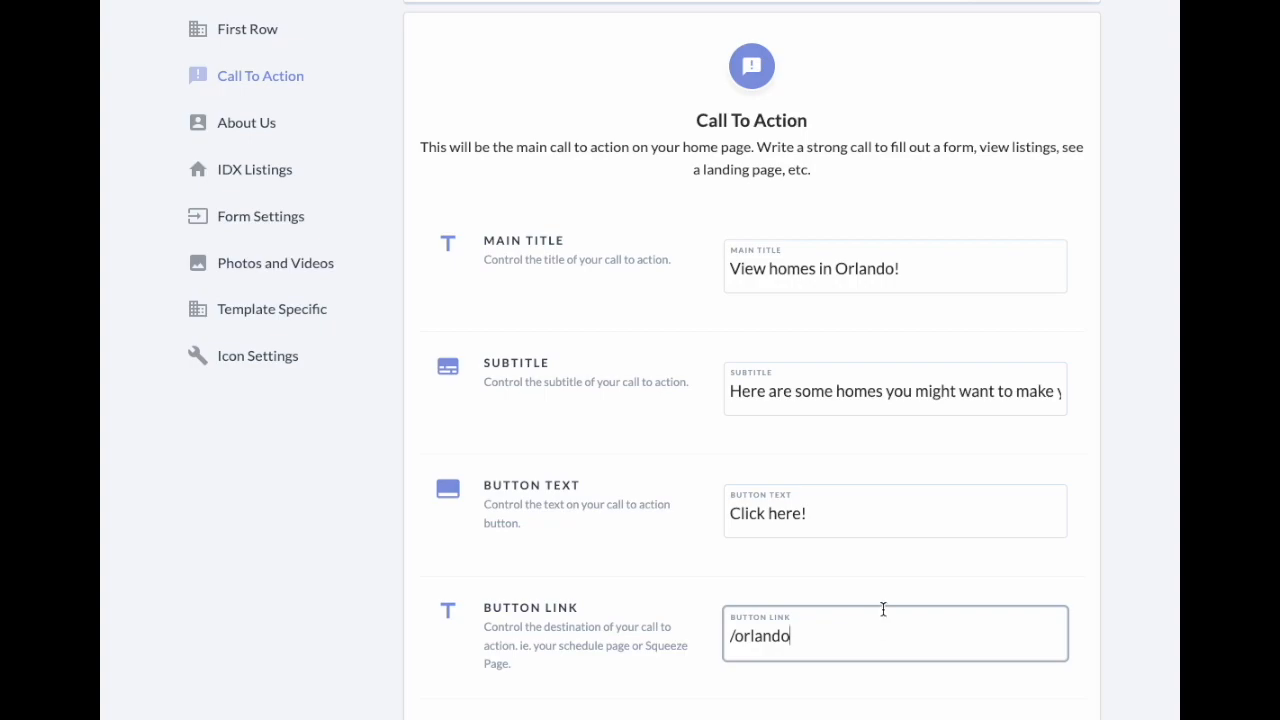
pyautogui.scroll(-2, 883, 606)
pyautogui.click(1027, 563)
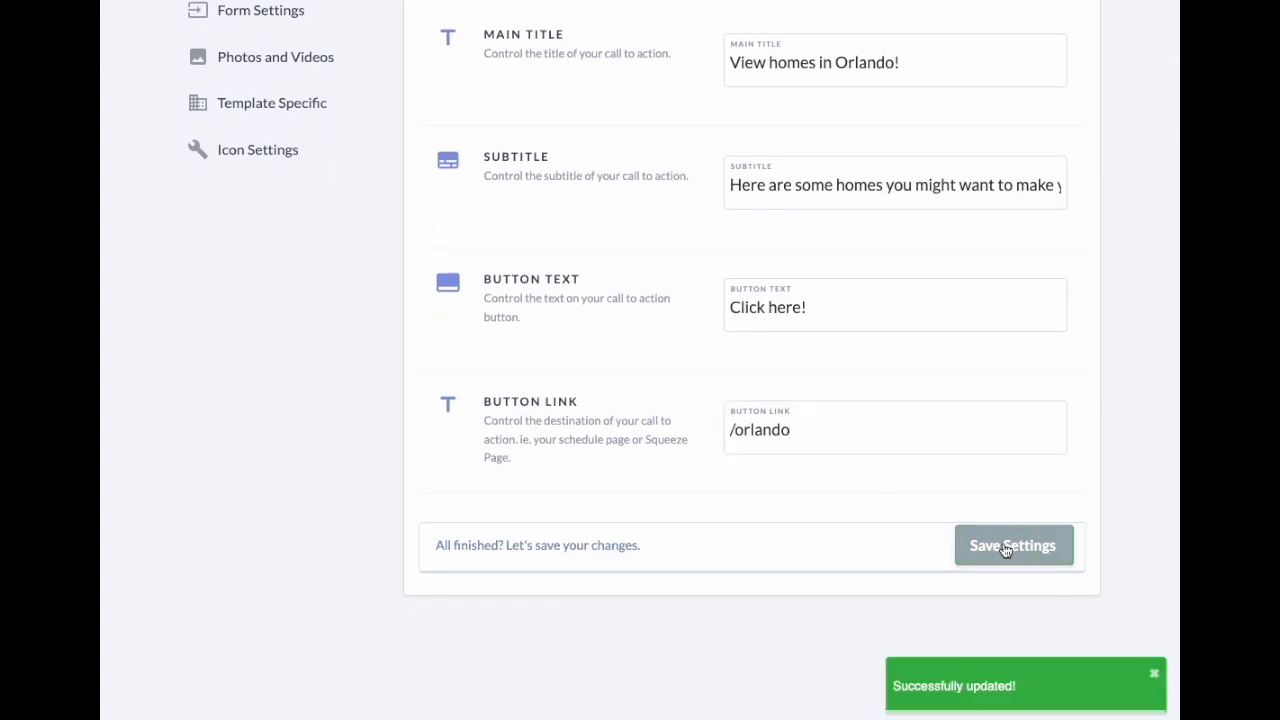
pyautogui.scroll(2, 1006, 66)
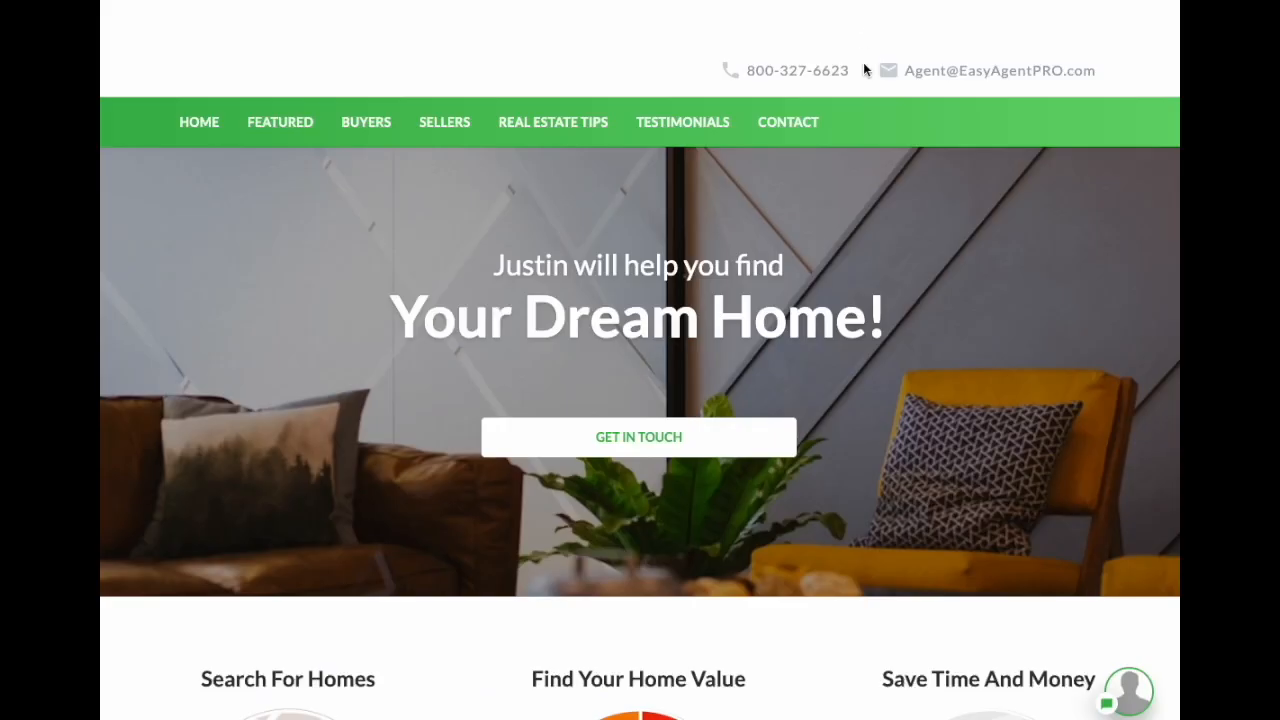
pyautogui.scroll(-20, 903, 205)
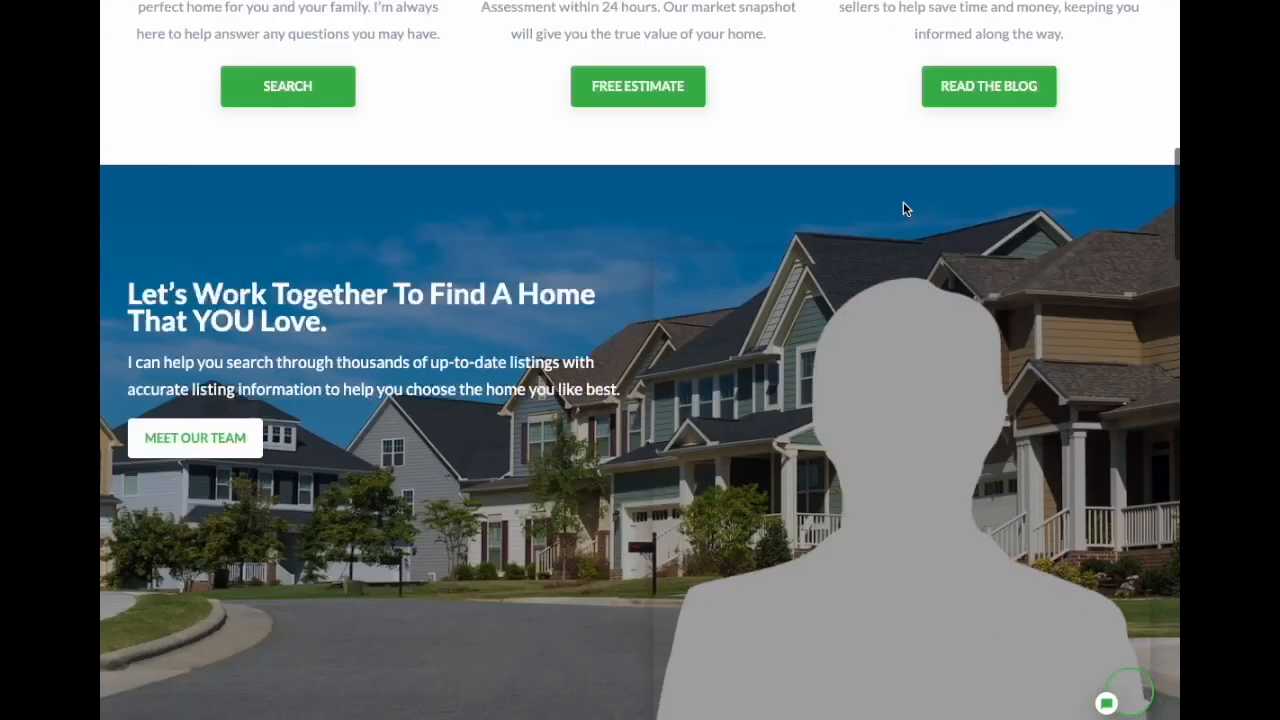
pyautogui.scroll(-1, 917, 237)
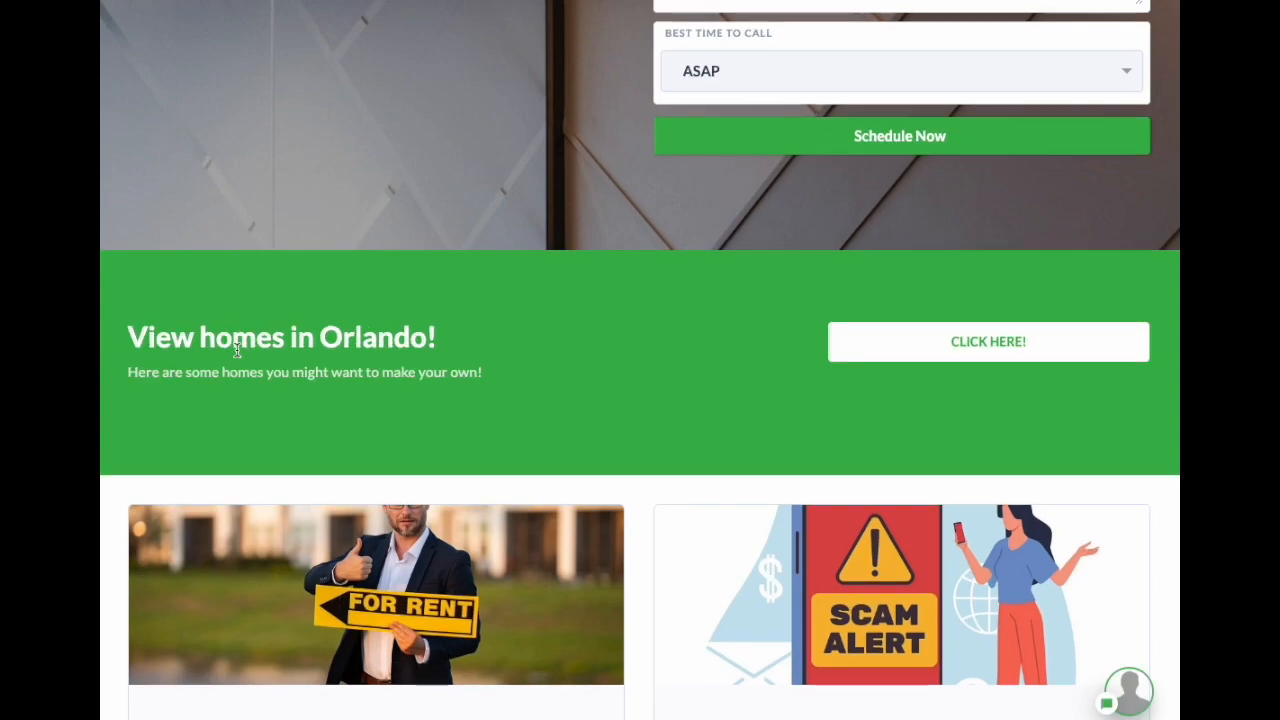
pyautogui.doubleClick(155, 340)
pyautogui.moveTo(155, 340); pyautogui.dragTo(766, 420)
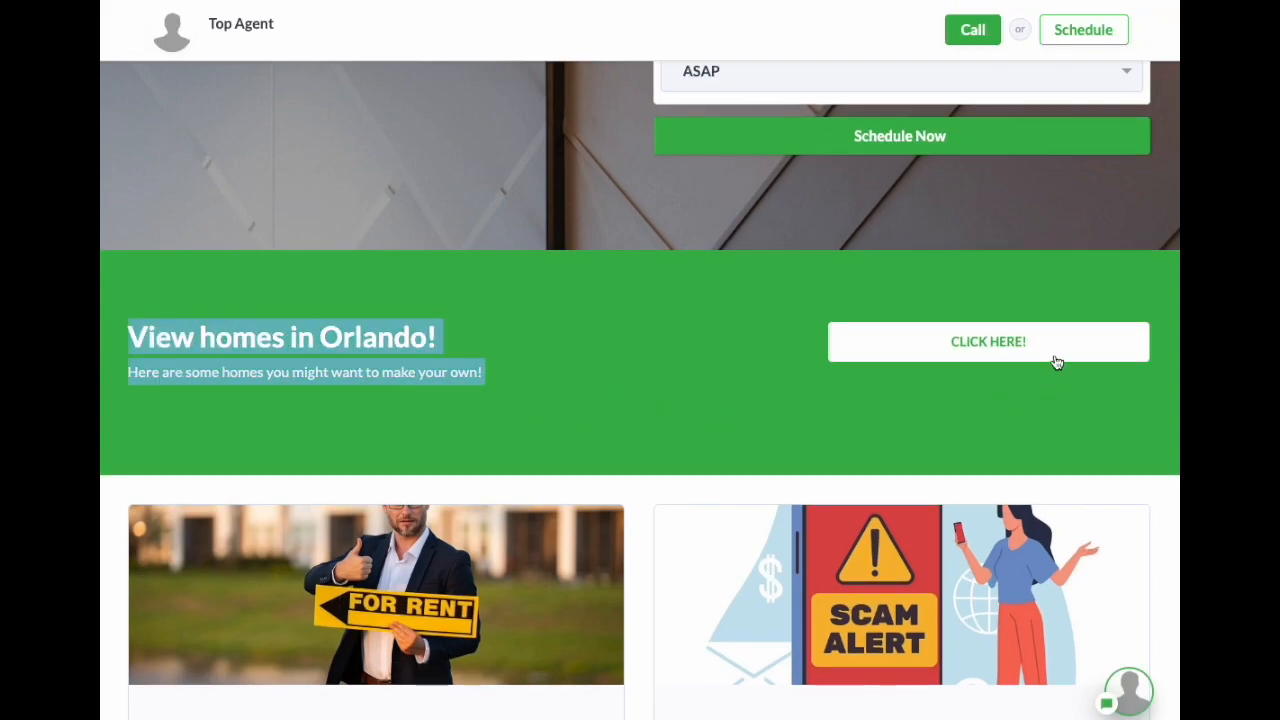
pyautogui.click(722, 390)
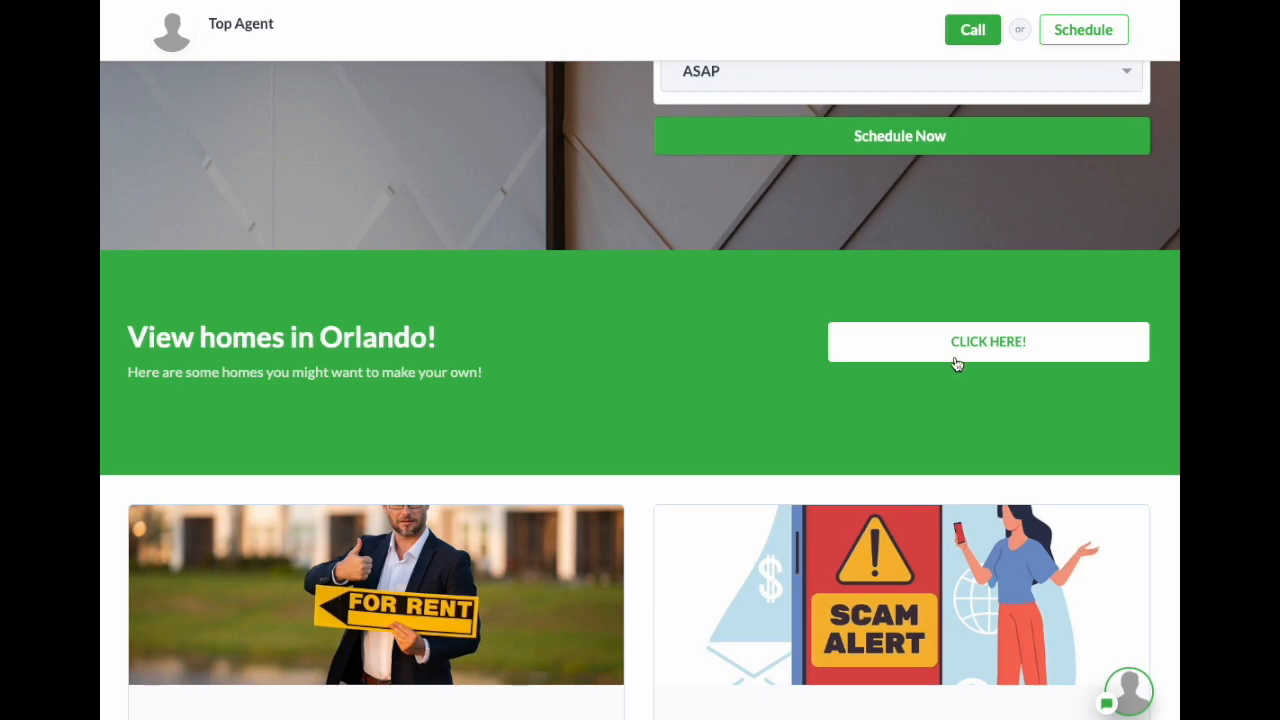
pyautogui.scroll(6, 922, 282)
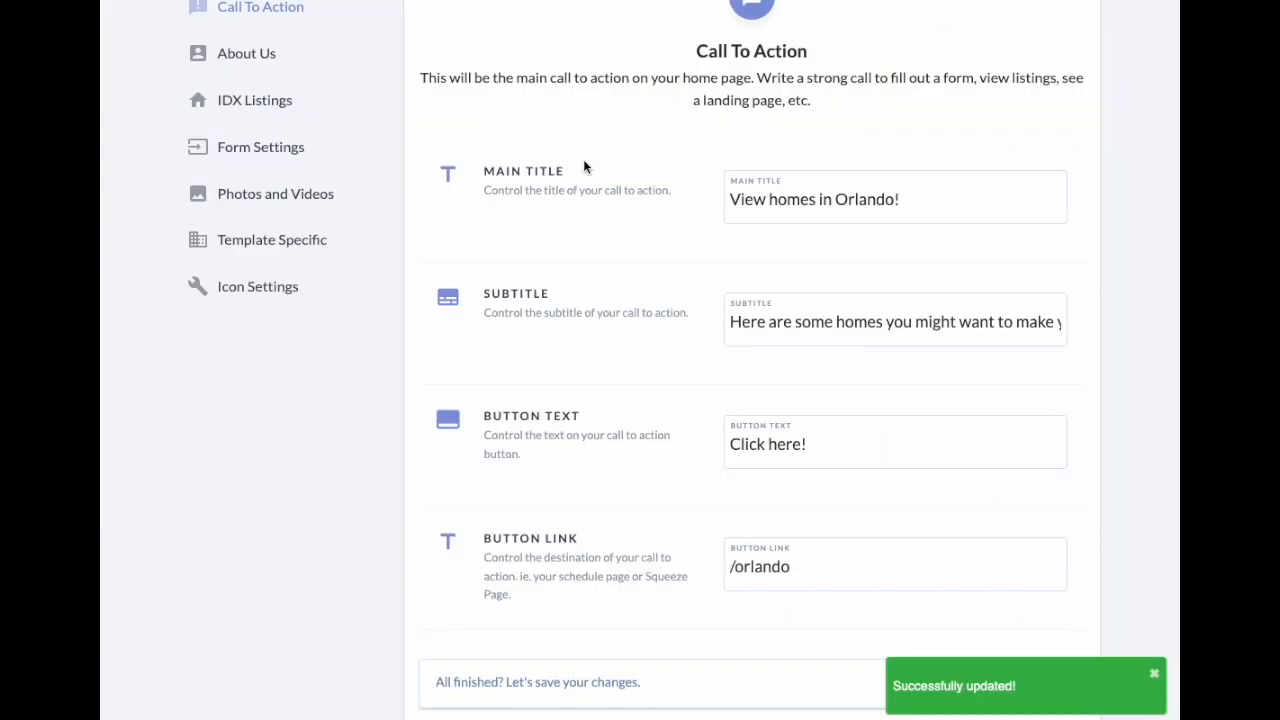
pyautogui.scroll(3, 346, 189)
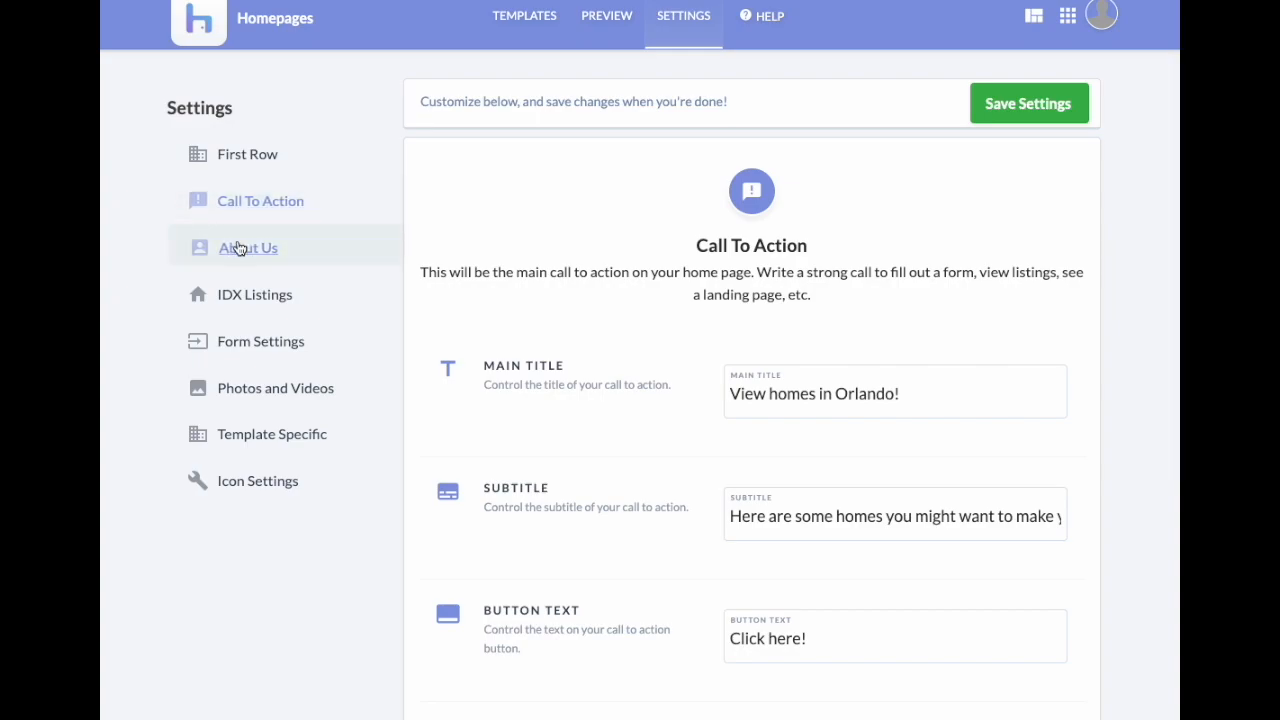
# Step: Open the About Us settings and look over the hero heading, agent photo and About Us button link
pyautogui.click(240, 248)
pyautogui.scroll(-4, 660, 342)
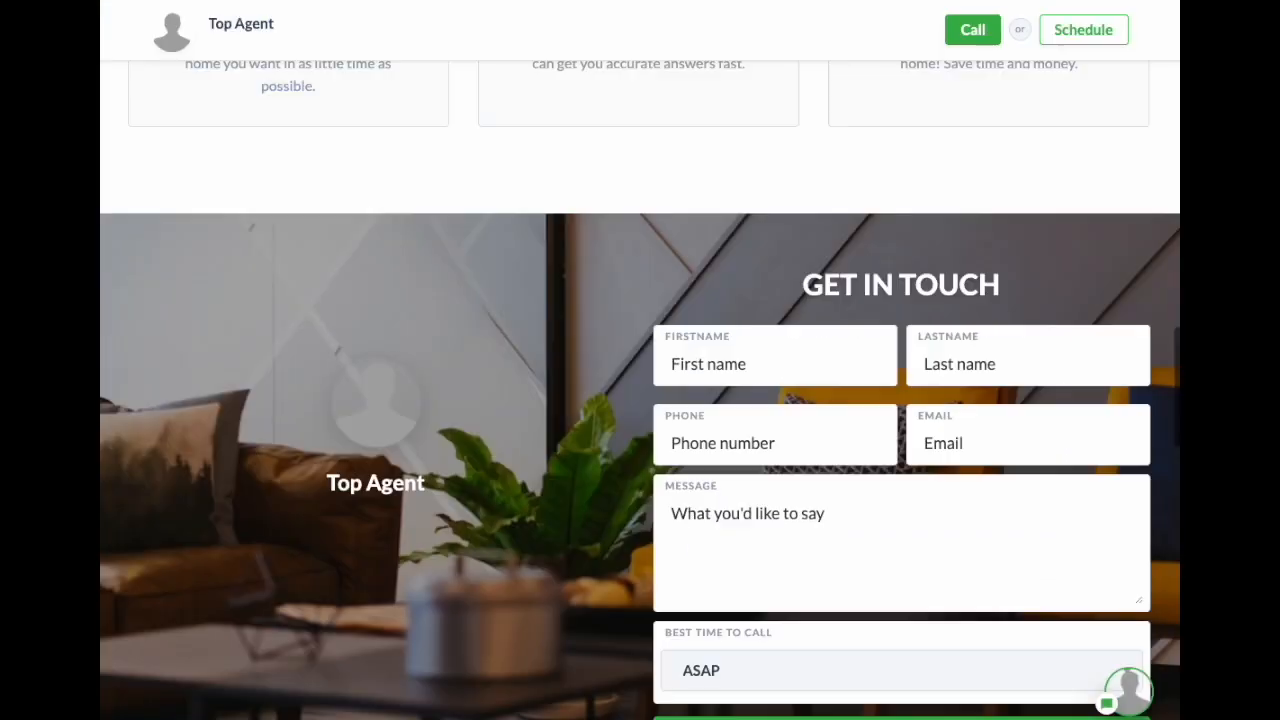
pyautogui.scroll(5, 823, 149)
pyautogui.scroll(5, 829, 150)
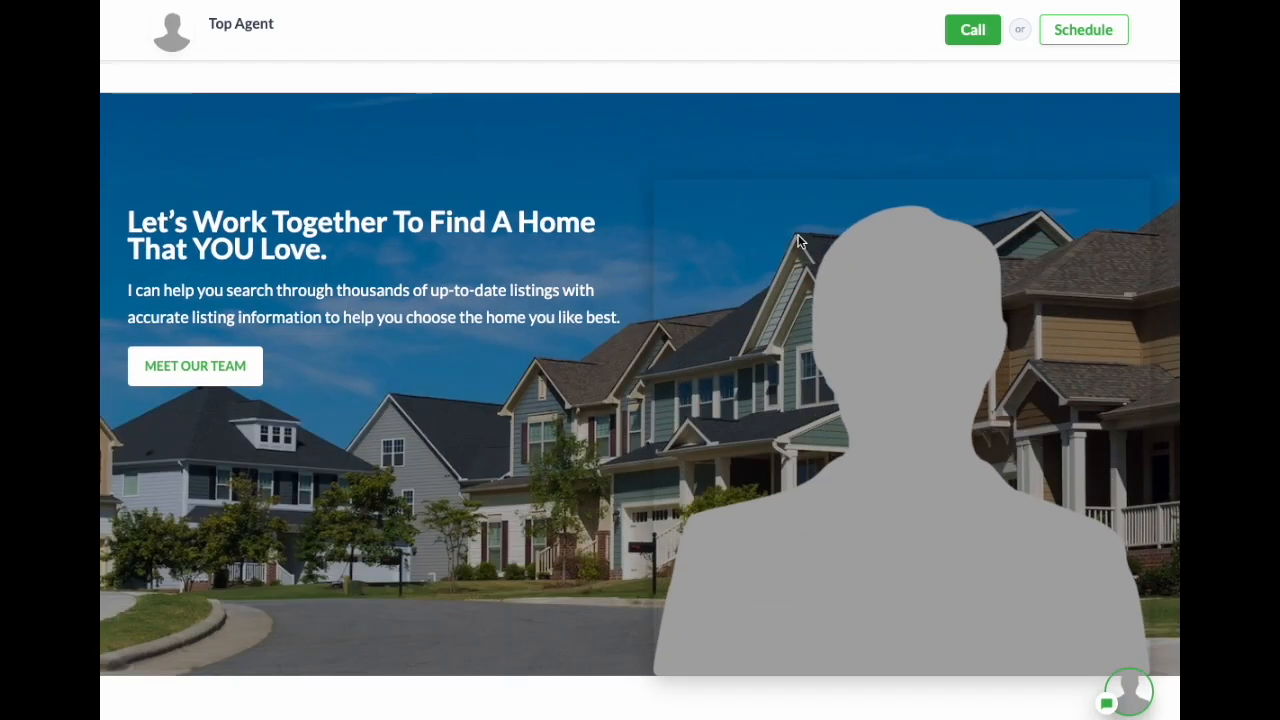
pyautogui.moveTo(128, 216); pyautogui.dragTo(580, 374)
pyautogui.click(409, 386)
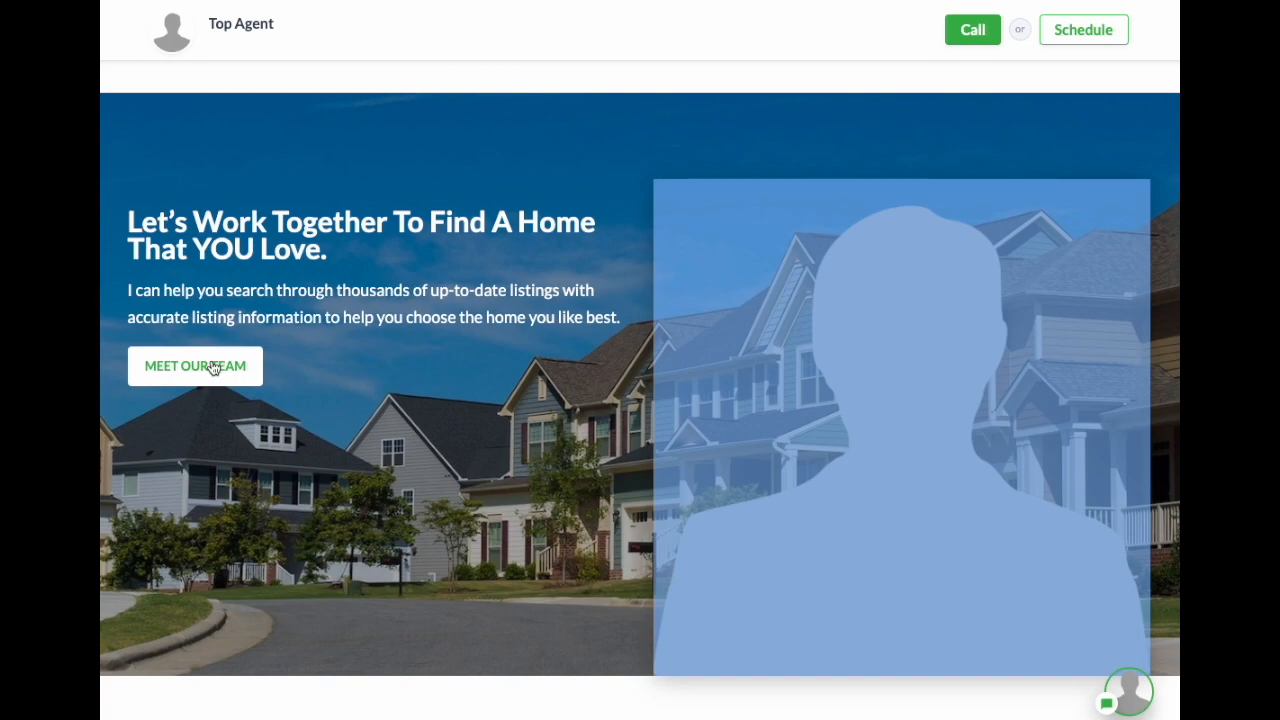
pyautogui.click(345, 373)
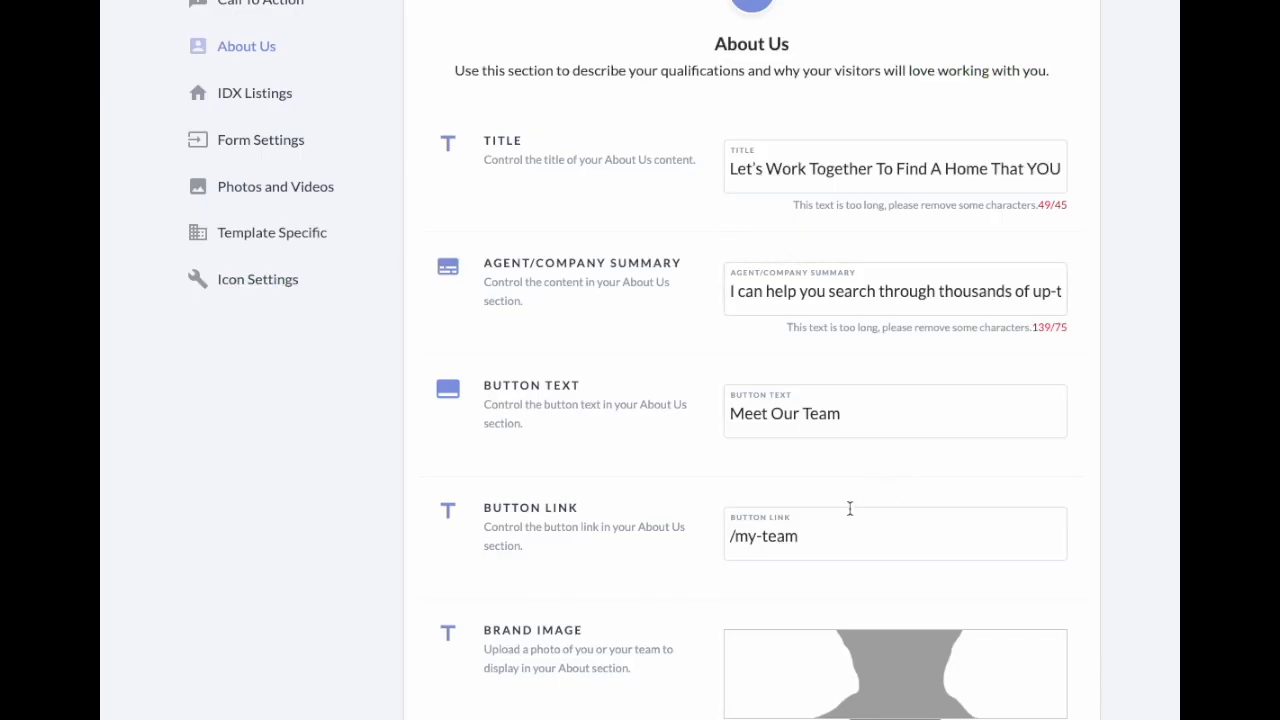
pyautogui.click(883, 530)
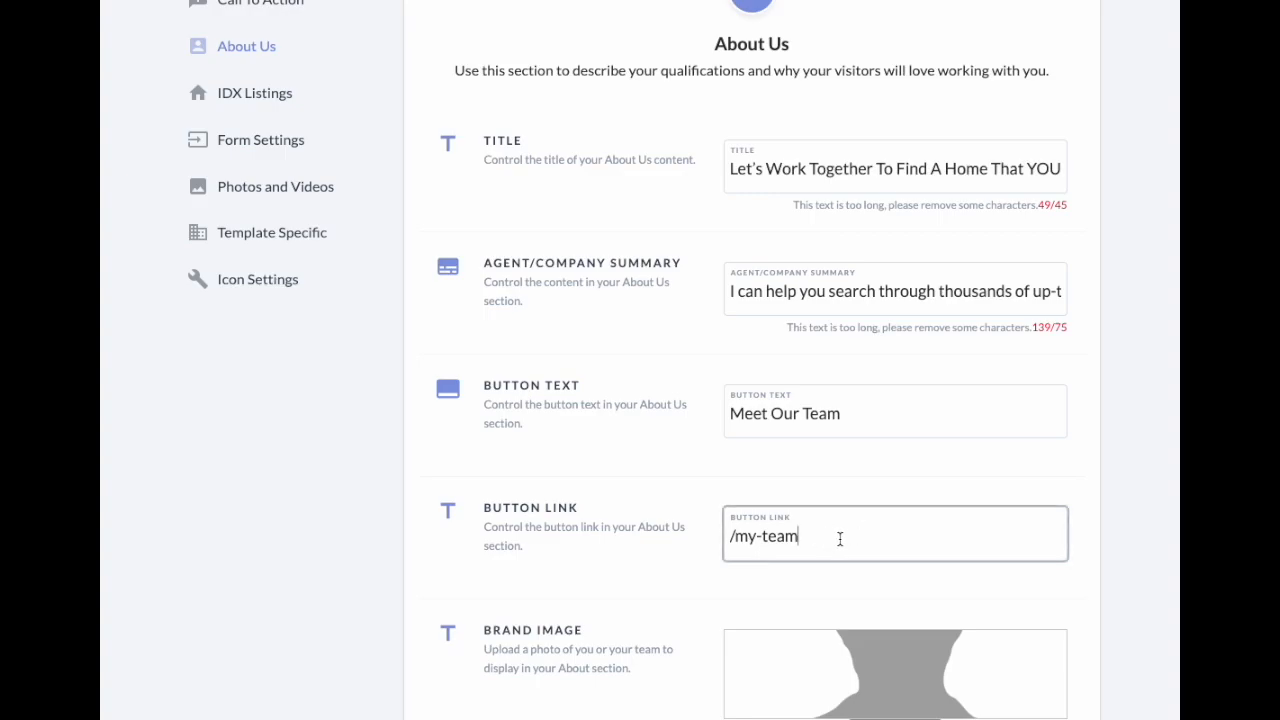
pyautogui.moveTo(836, 541); pyautogui.dragTo(876, 544)
pyautogui.scroll(-1, 863, 246)
# Step: Replace the summary's opening 'I' with 'We' so it reads 'We can help'
pyautogui.click(872, 117)
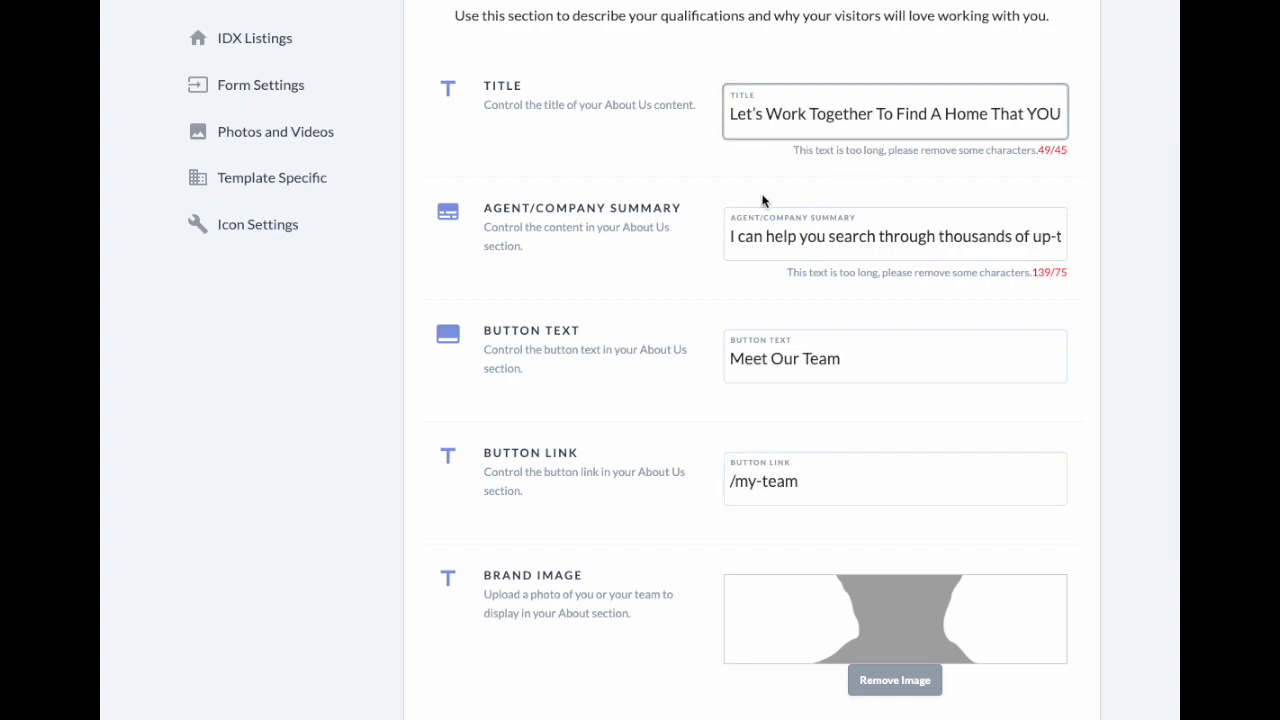
pyautogui.click(733, 237)
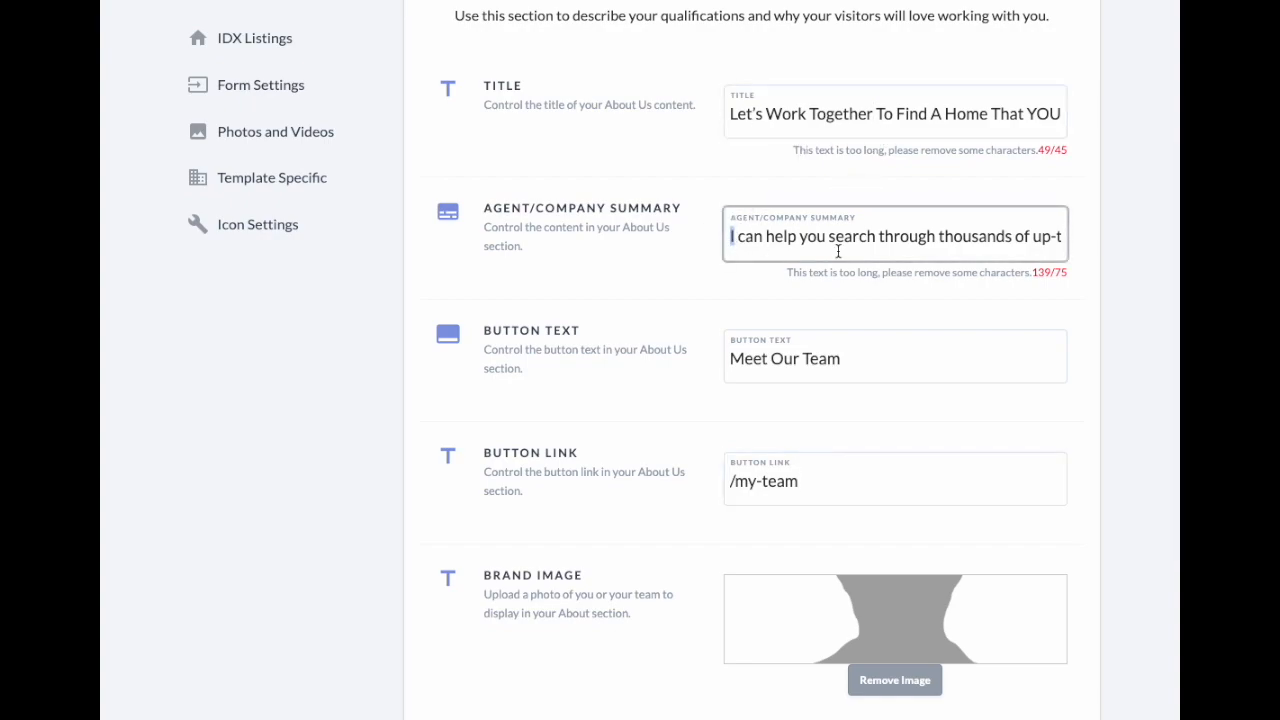
pyautogui.scroll(1, 745, 244)
pyautogui.write('We')
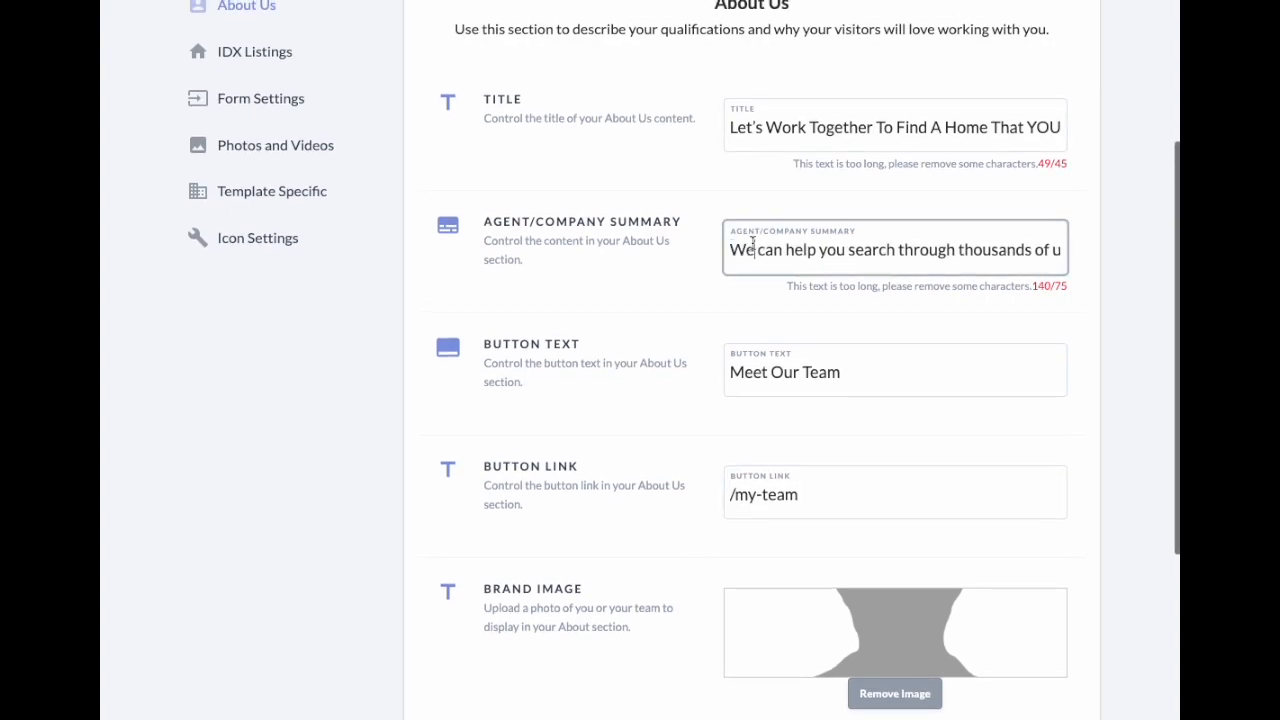
pyautogui.click(770, 137)
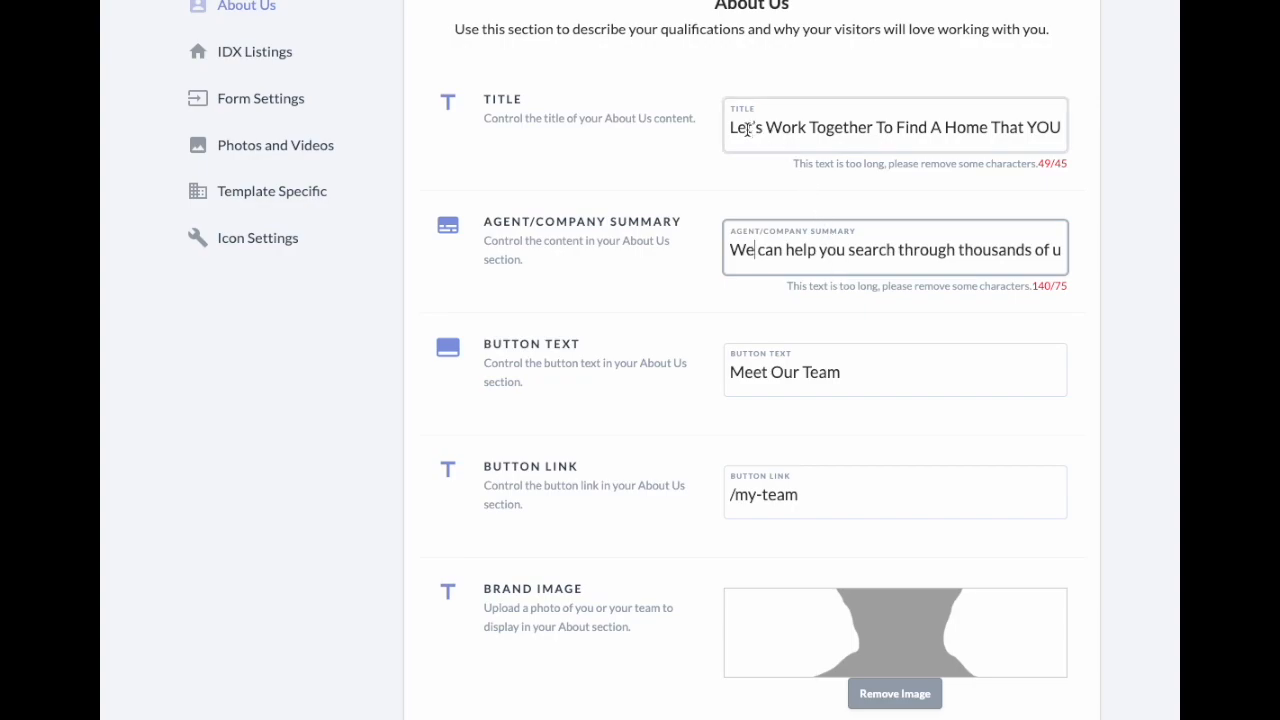
pyautogui.moveTo(1052, 128); pyautogui.dragTo(813, 114)
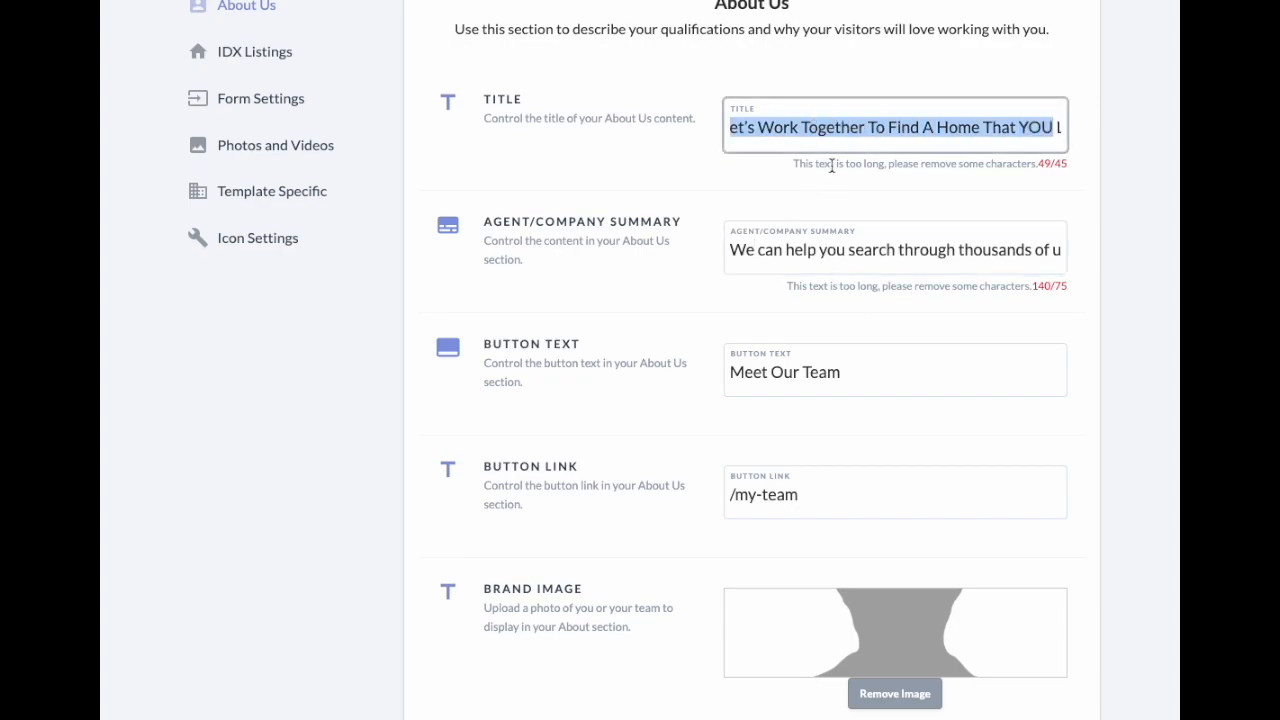
pyautogui.click(1048, 197)
pyautogui.scroll(1, 736, 62)
pyautogui.tripleClick(740, 41)
pyautogui.click(637, 98)
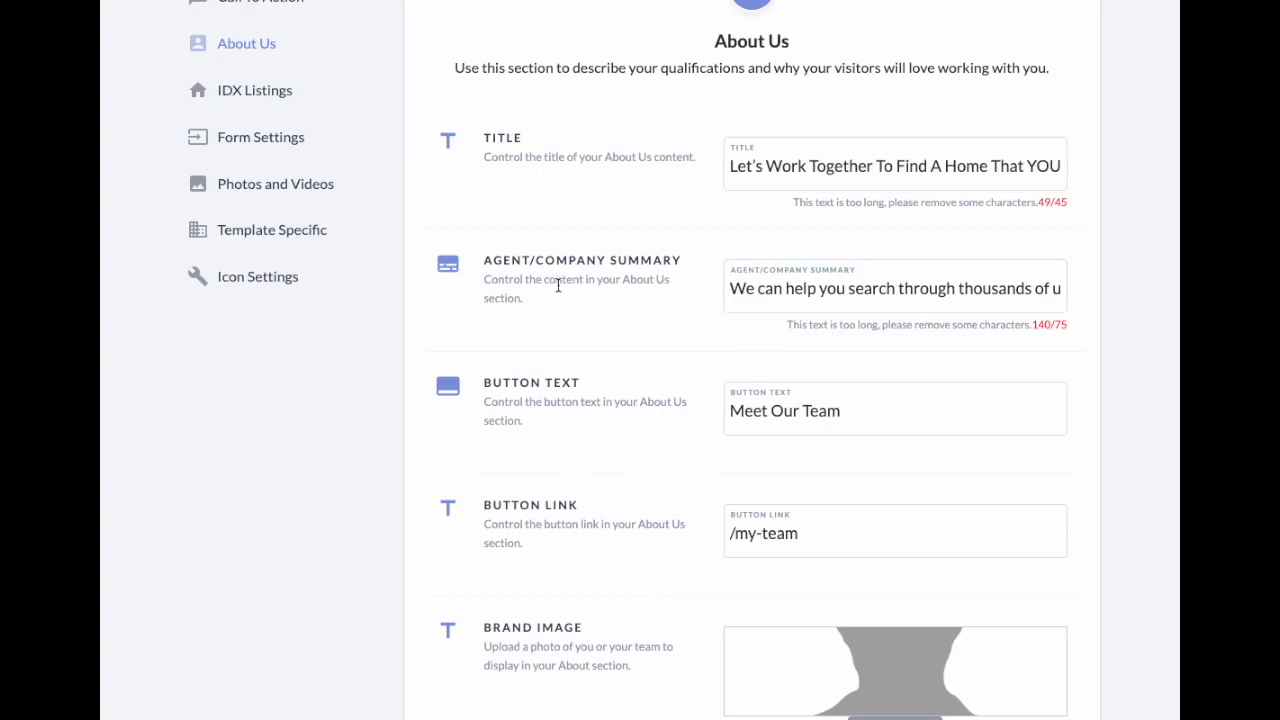
pyautogui.scroll(-3, 558, 290)
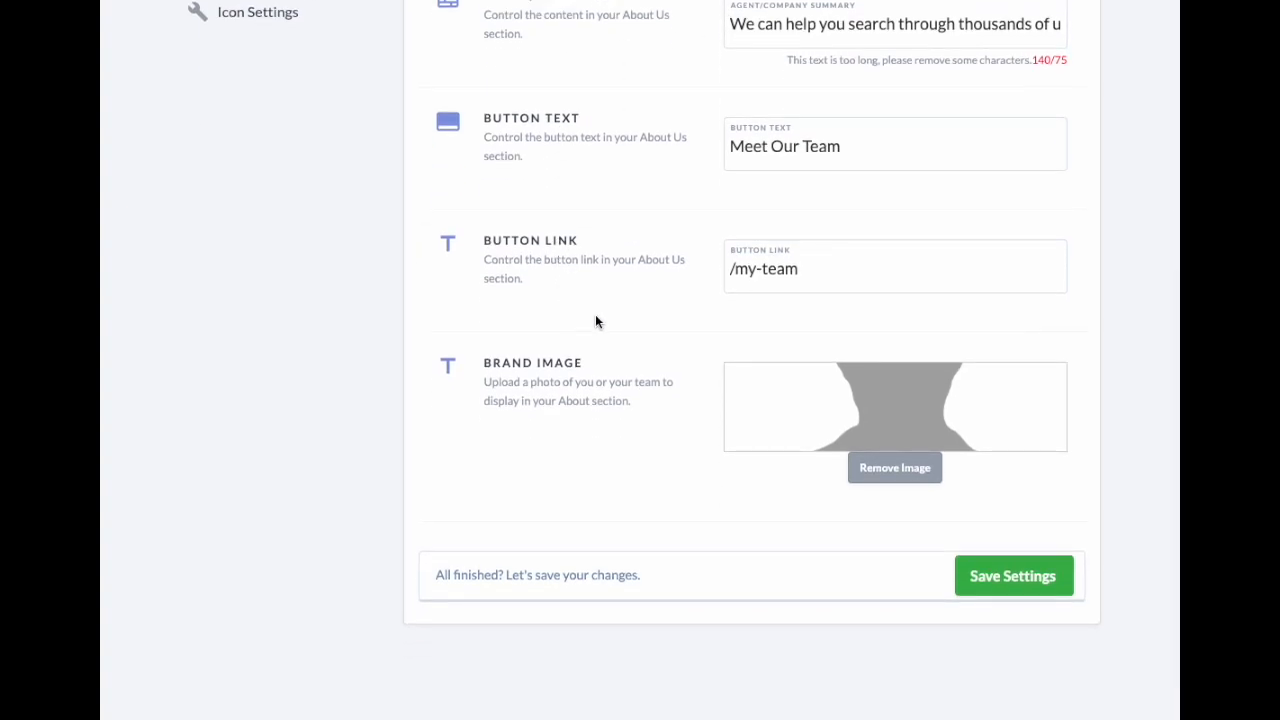
pyautogui.scroll(5, 600, 315)
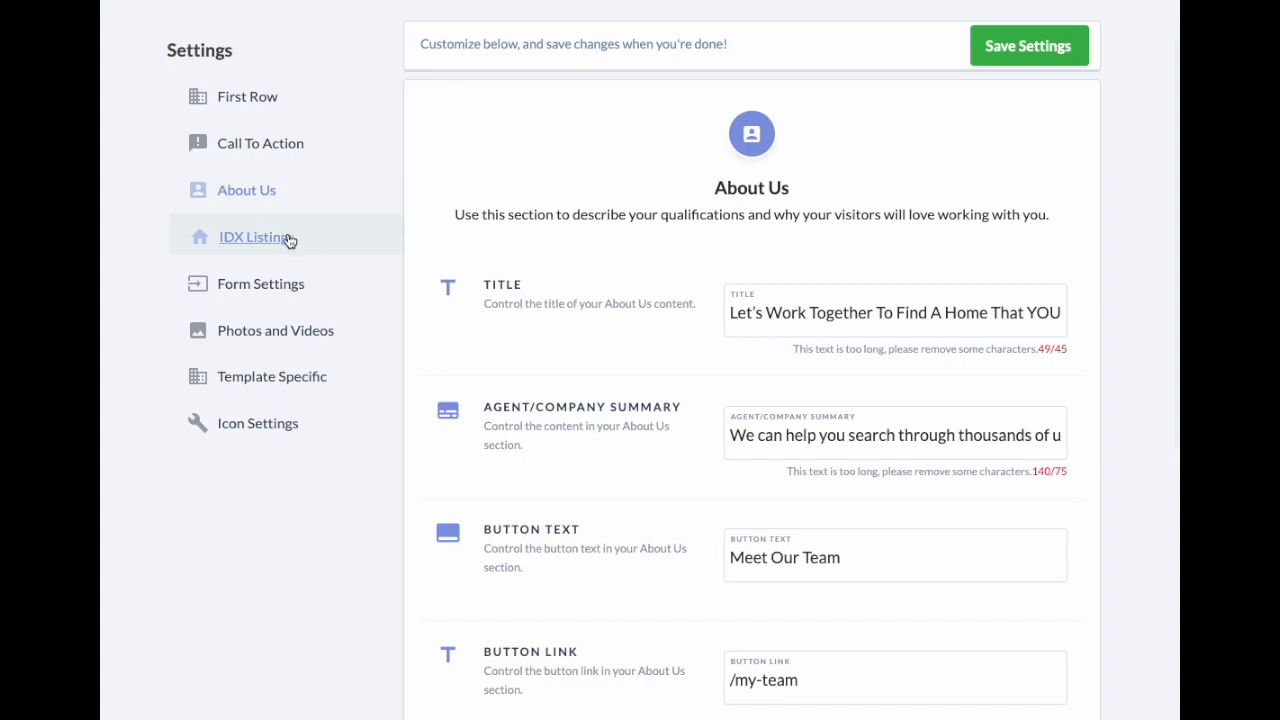
# Step: Open the IDX Listings settings and launch the Shortcode Builder
pyautogui.click(268, 243)
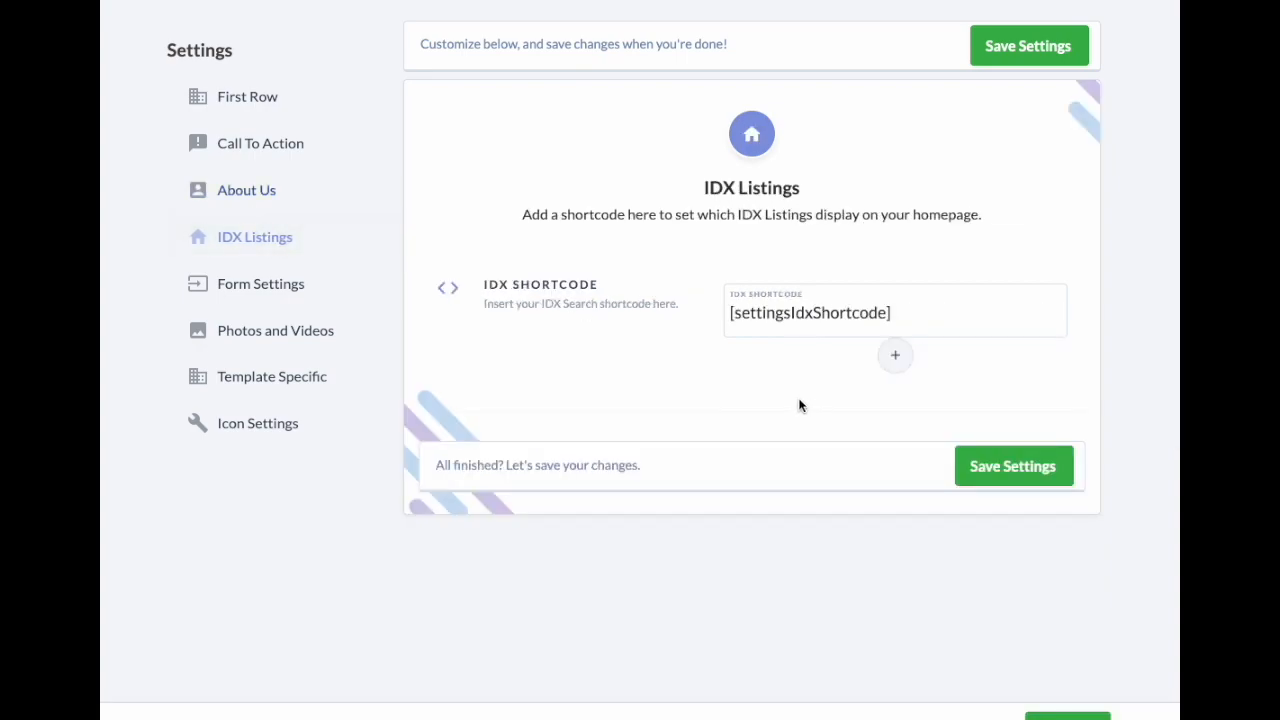
pyautogui.click(957, 312)
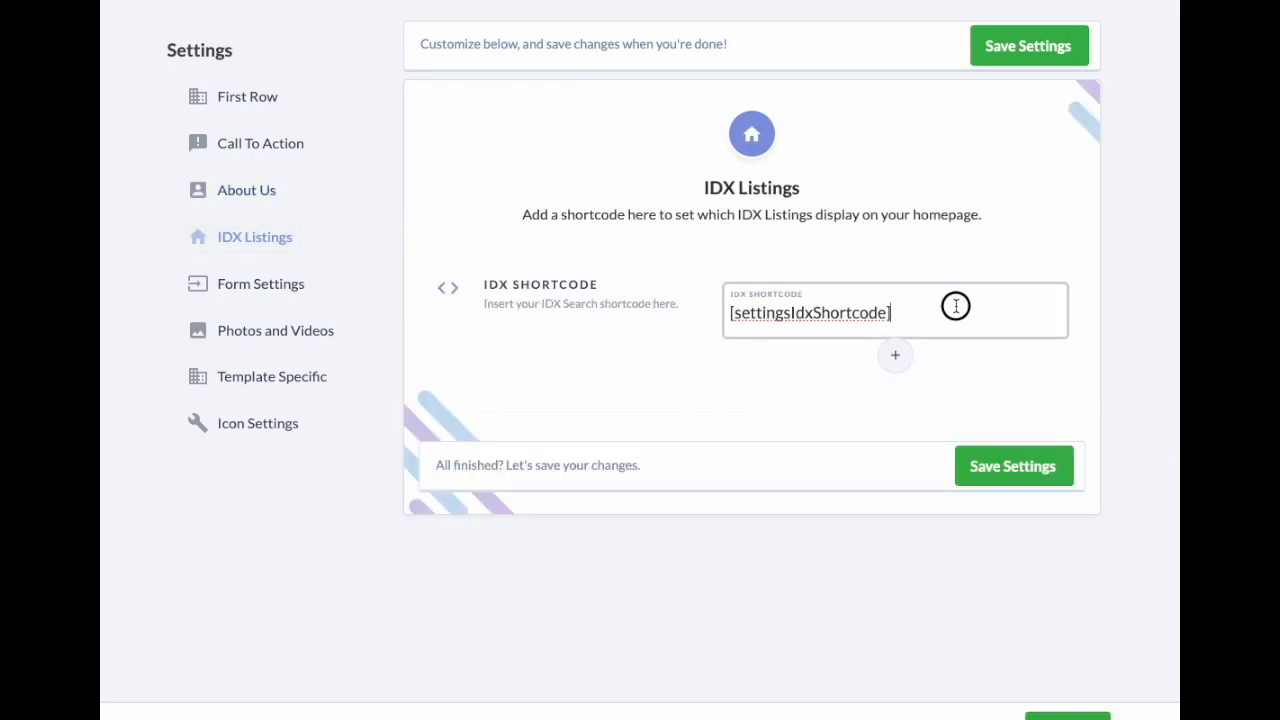
pyautogui.click(757, 382)
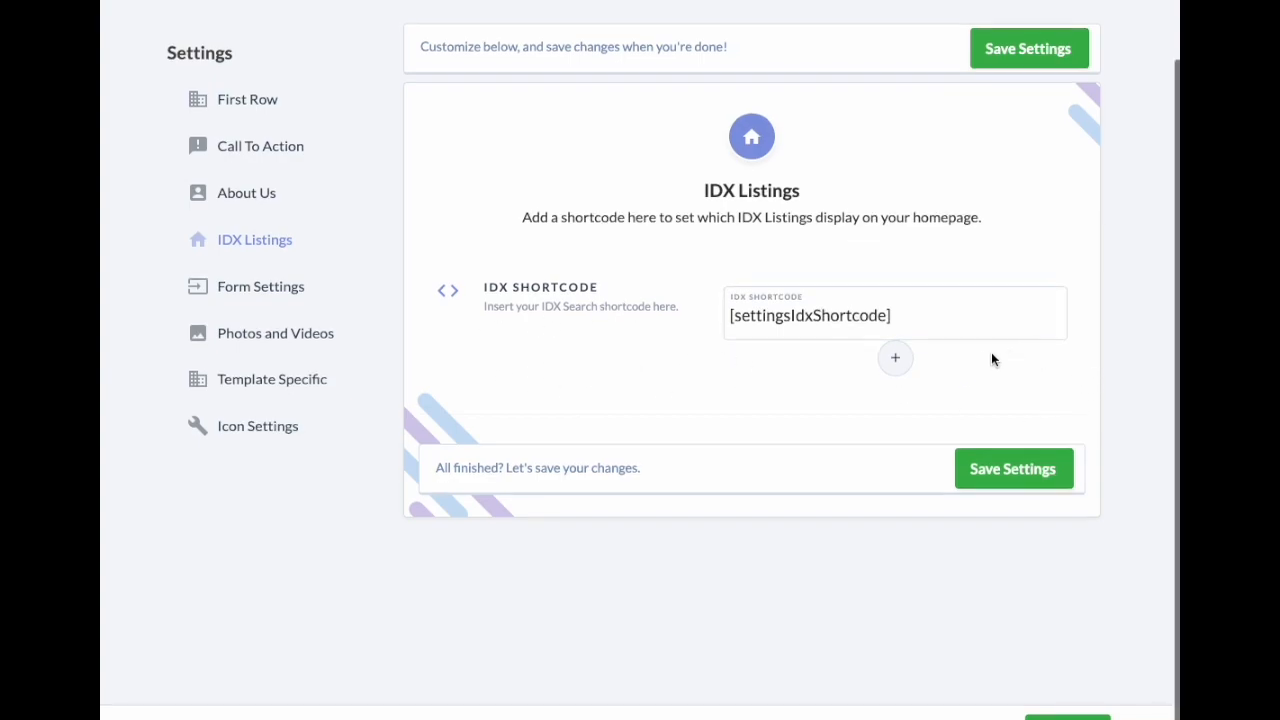
pyautogui.click(896, 362)
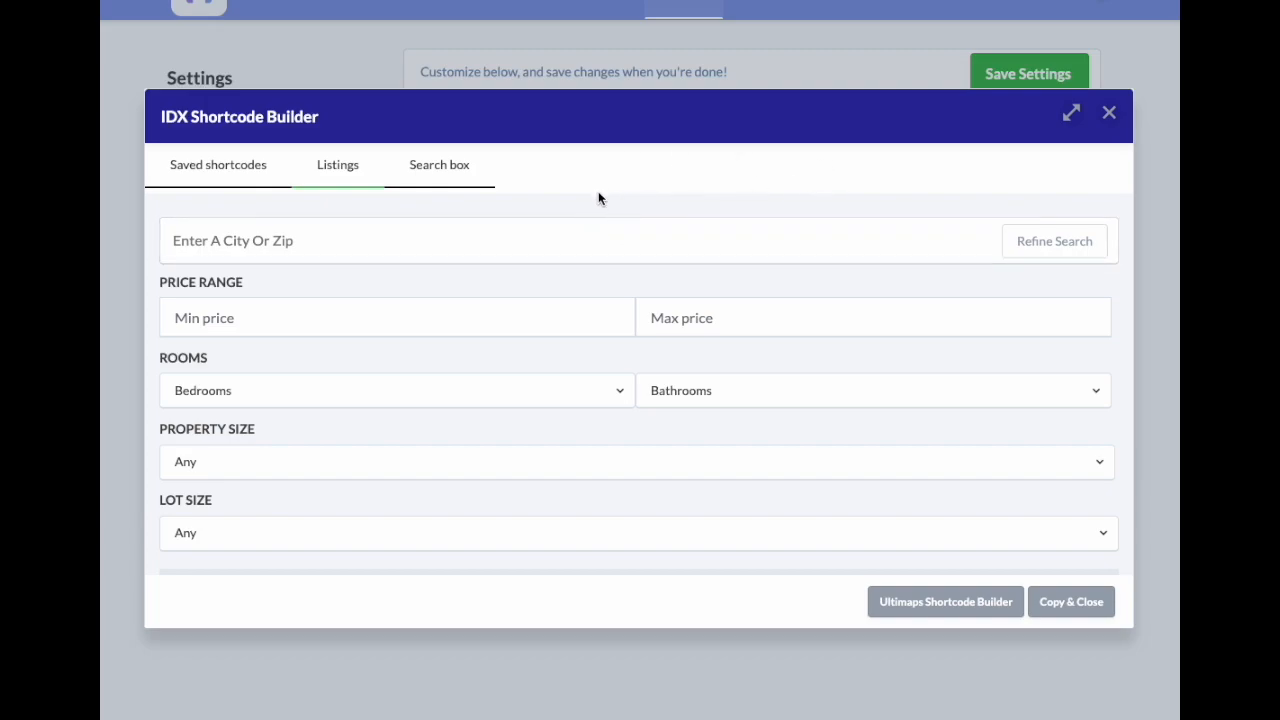
pyautogui.tripleClick(174, 115)
pyautogui.click(612, 243)
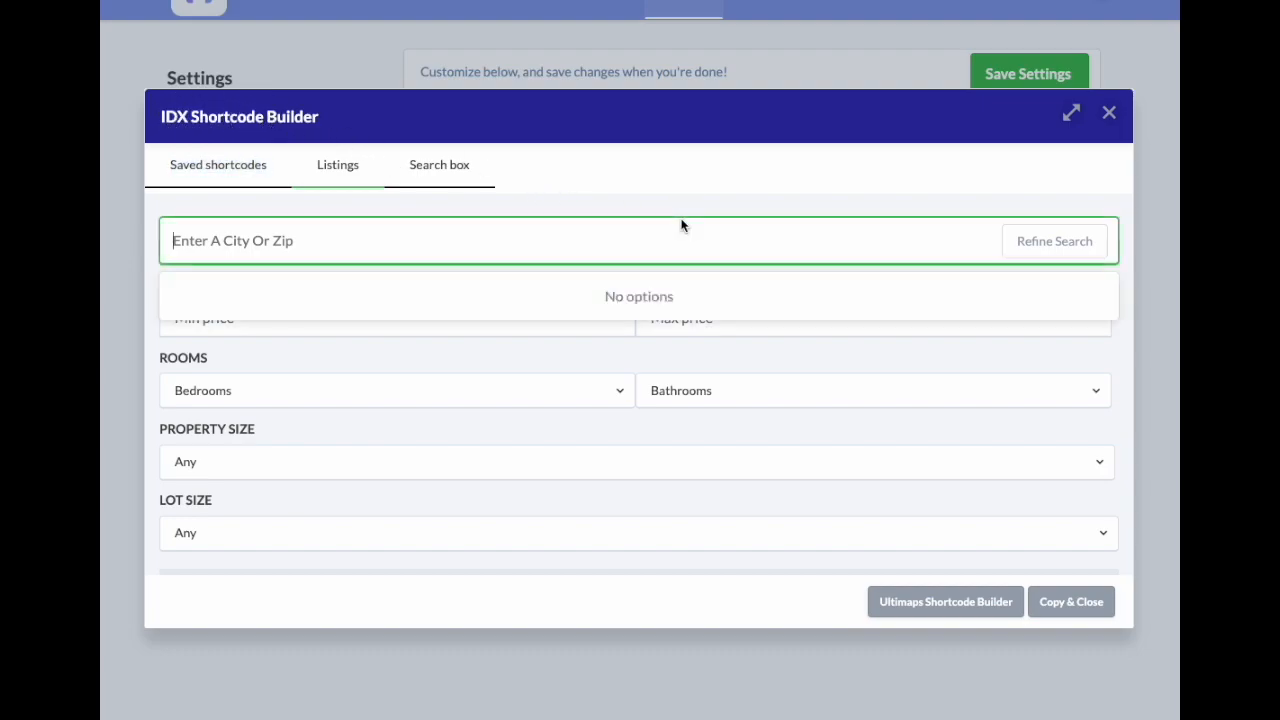
pyautogui.click(655, 203)
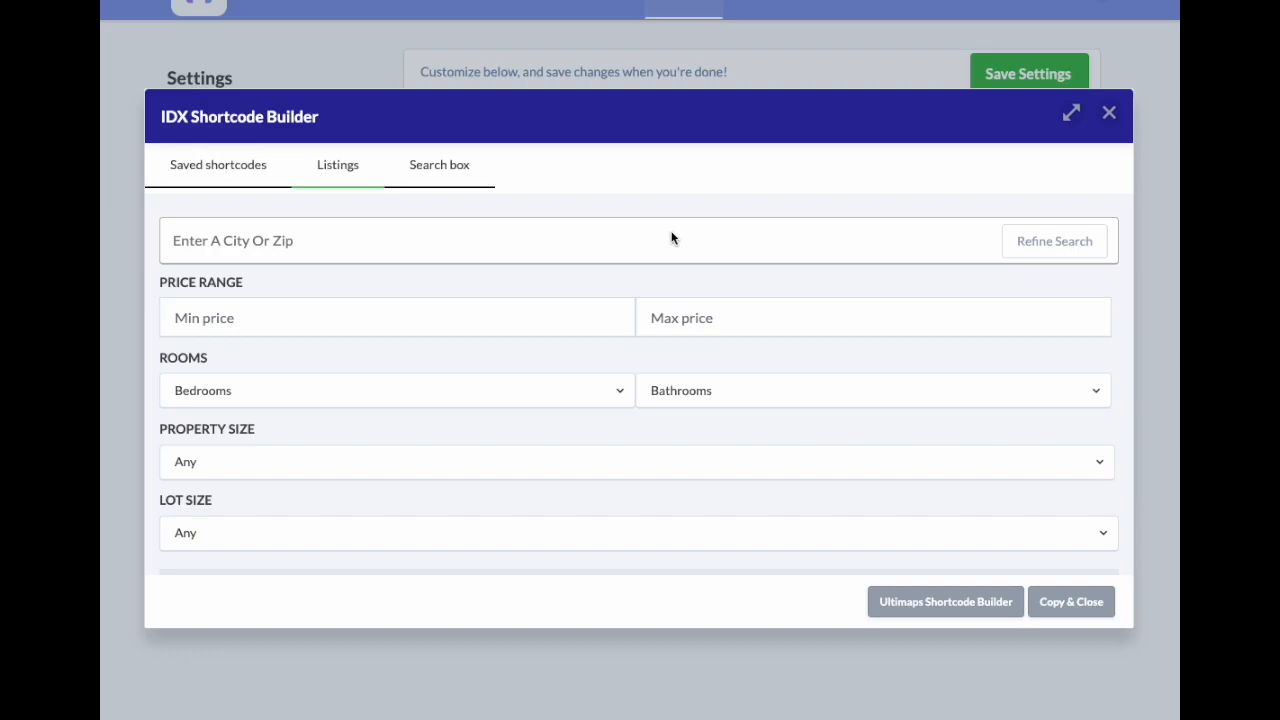
# Step: Search Orlando with a $100,000 minimum and $1,000,000 maximum price
pyautogui.scroll(-1, 474, 245)
pyautogui.click(474, 245)
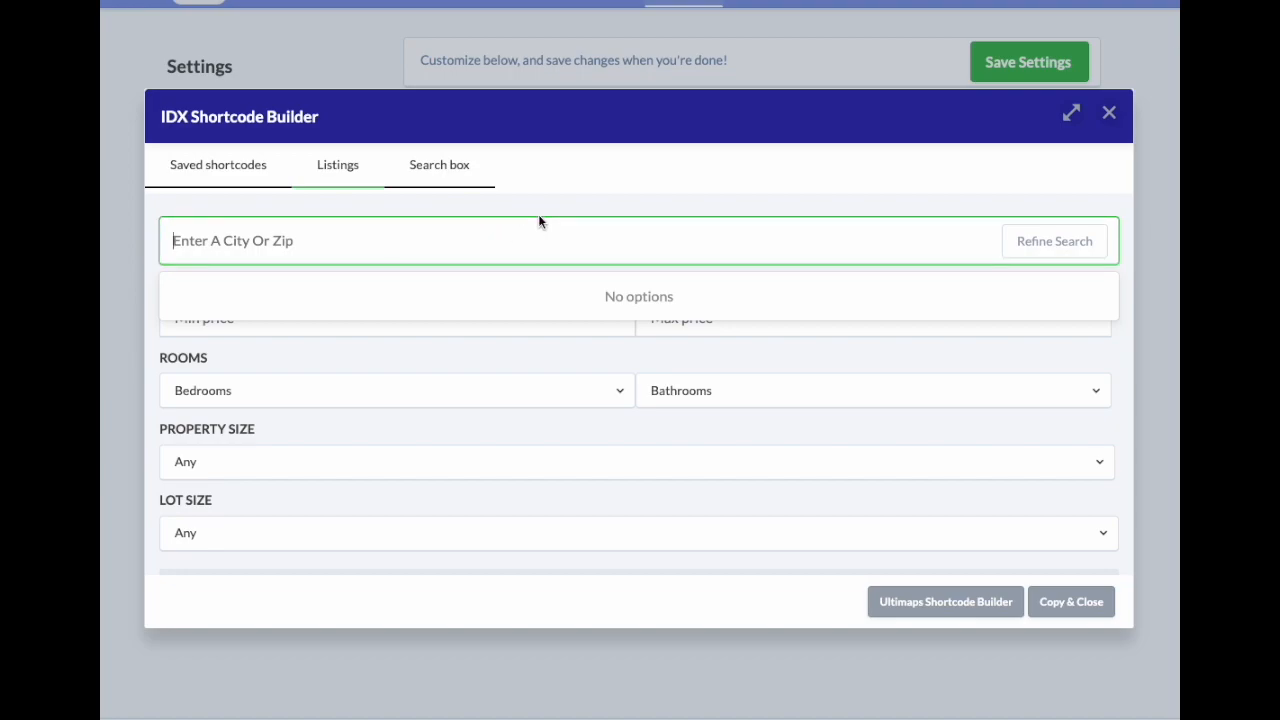
pyautogui.write('Orlando')
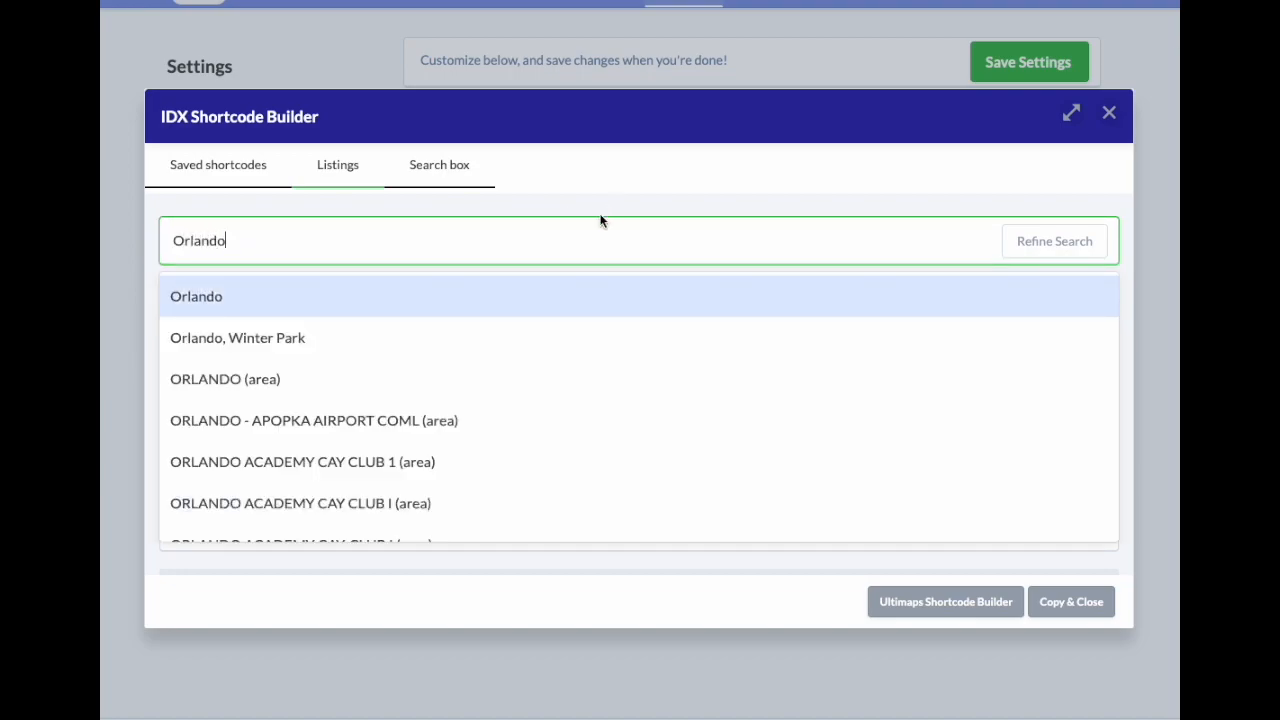
pyautogui.click(252, 300)
pyautogui.click(381, 326)
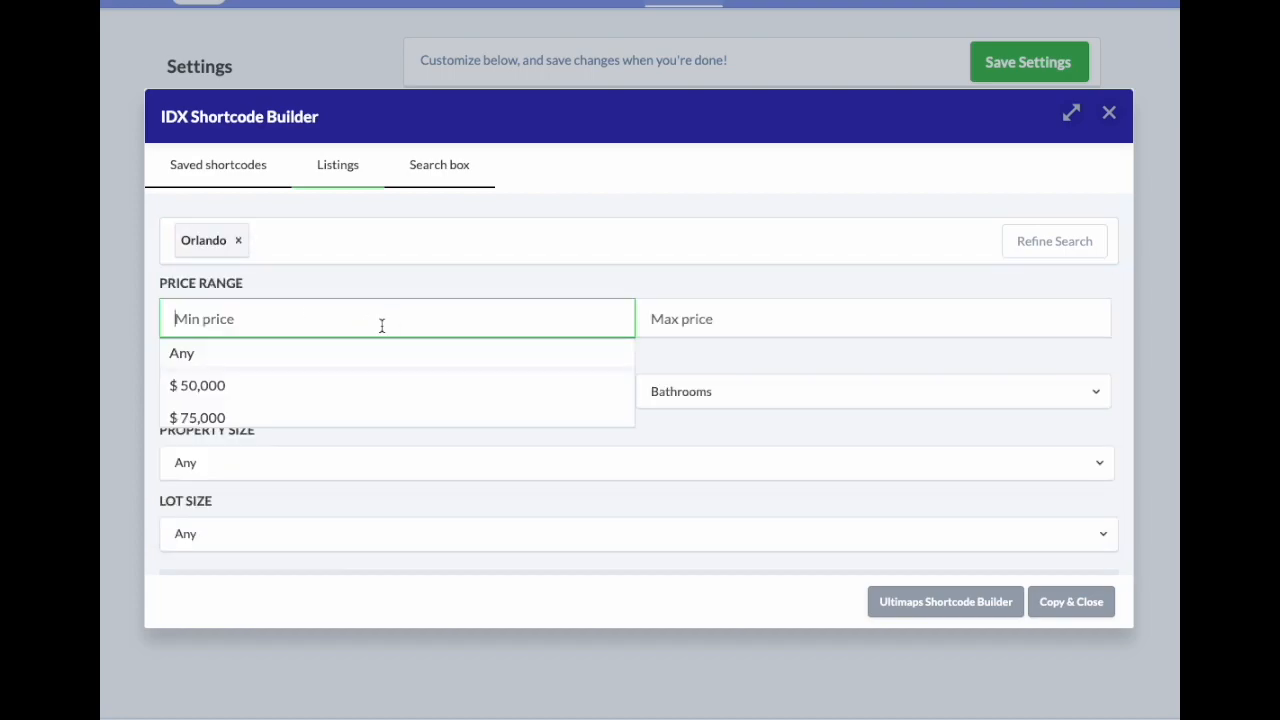
pyautogui.write('100,000')
pyautogui.press('Tab')
pyautogui.write('1,000,0')
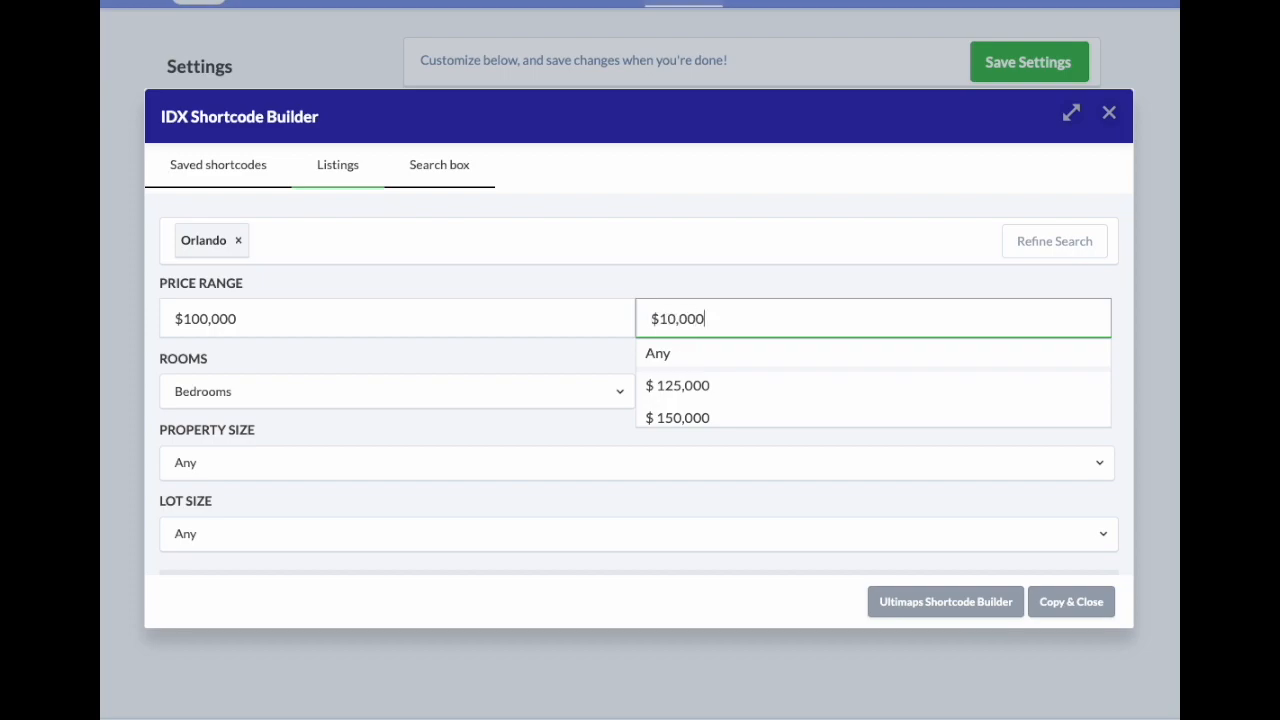
pyautogui.write('00')
pyautogui.press('Tab')
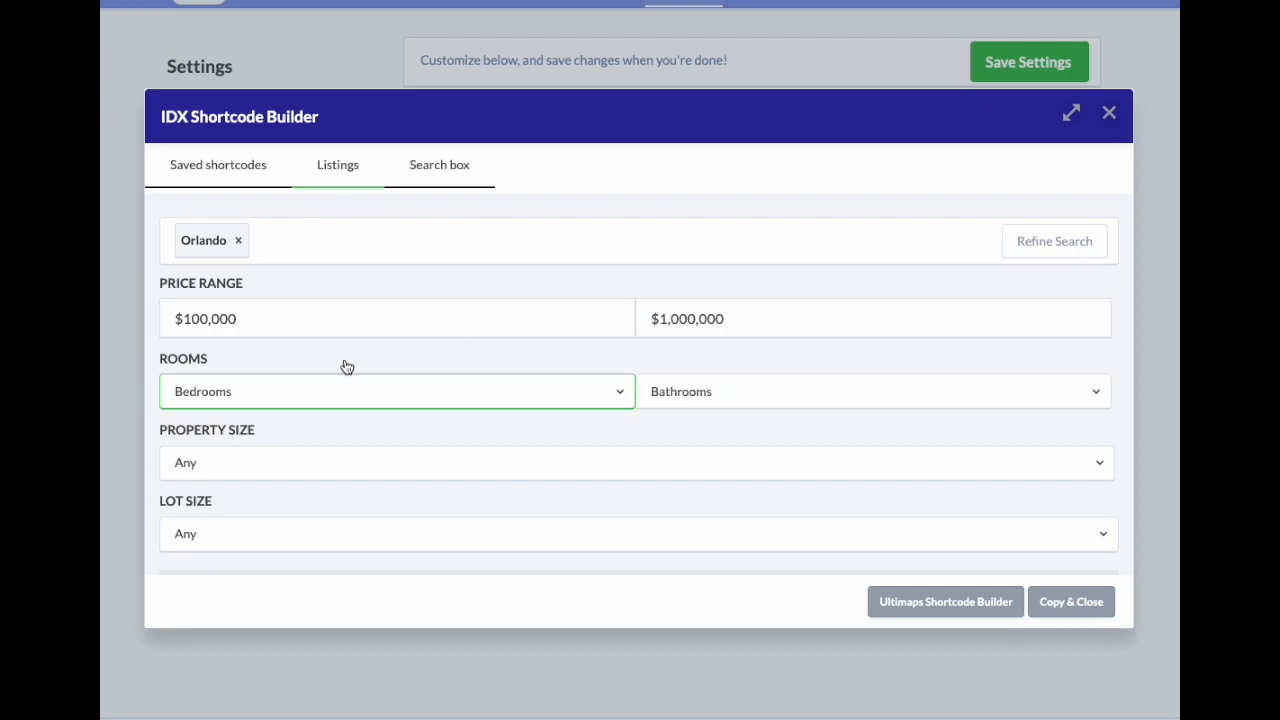
# Step: Sort results by Newest Listings and turn on Prioritize Agent
pyautogui.scroll(-10, 364, 358)
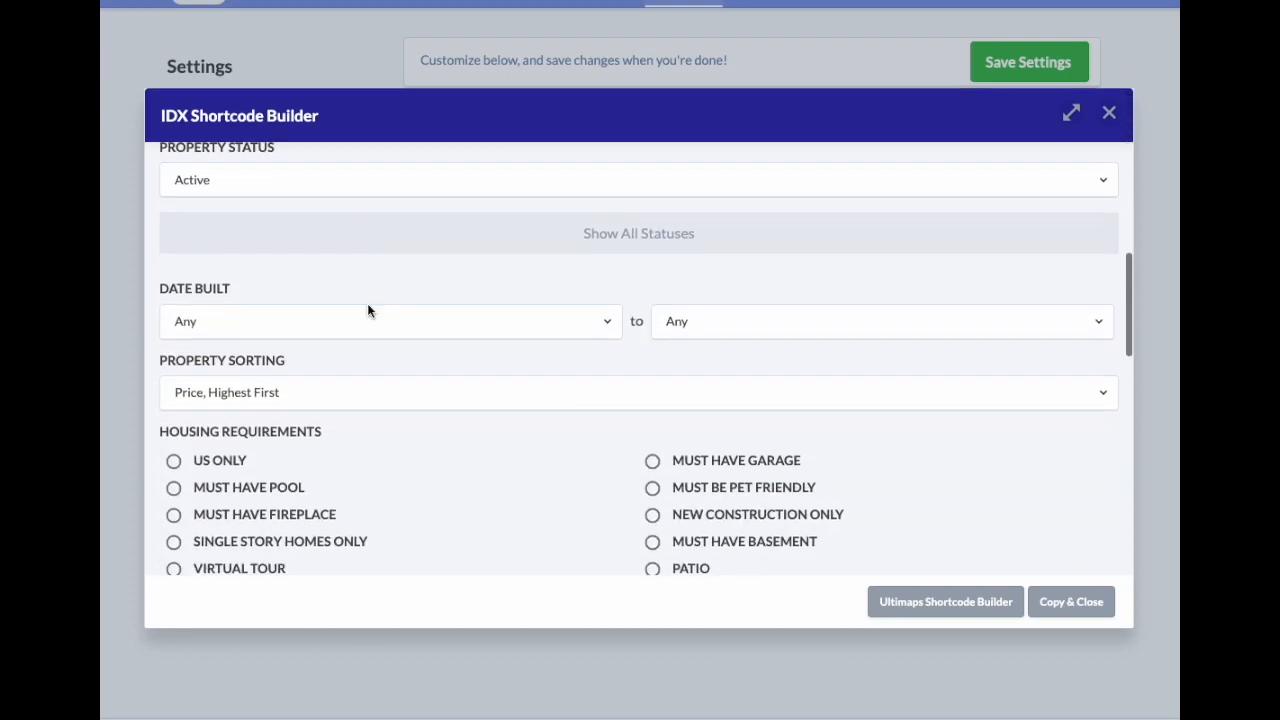
pyautogui.scroll(-2, 367, 310)
pyautogui.click(390, 279)
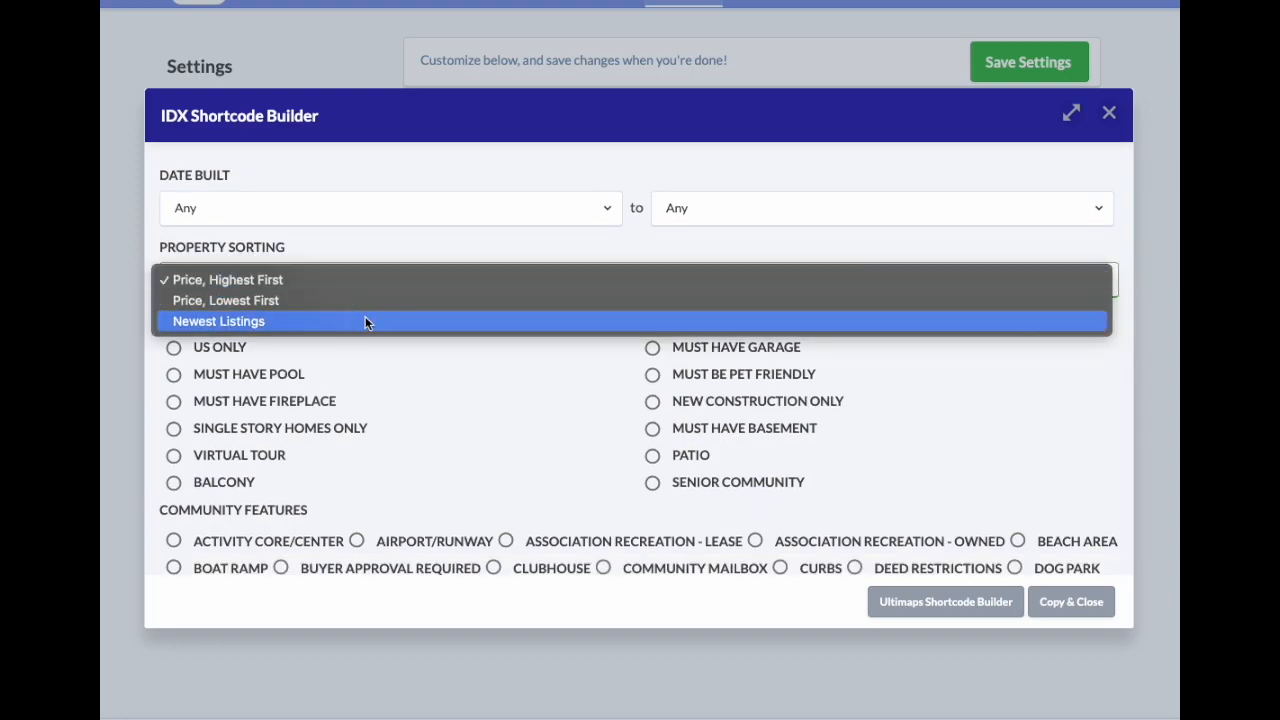
pyautogui.click(365, 321)
pyautogui.scroll(-8, 431, 363)
pyautogui.scroll(-3, 380, 410)
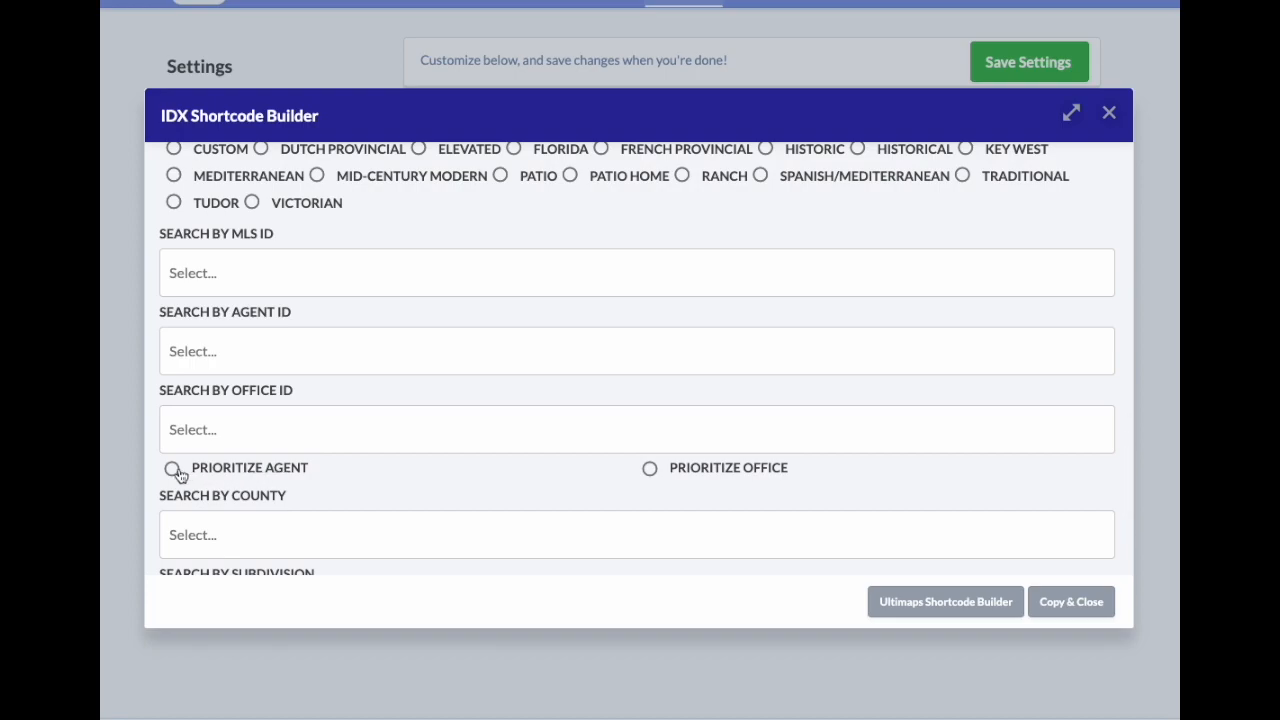
pyautogui.click(173, 469)
pyautogui.scroll(-1, 175, 470)
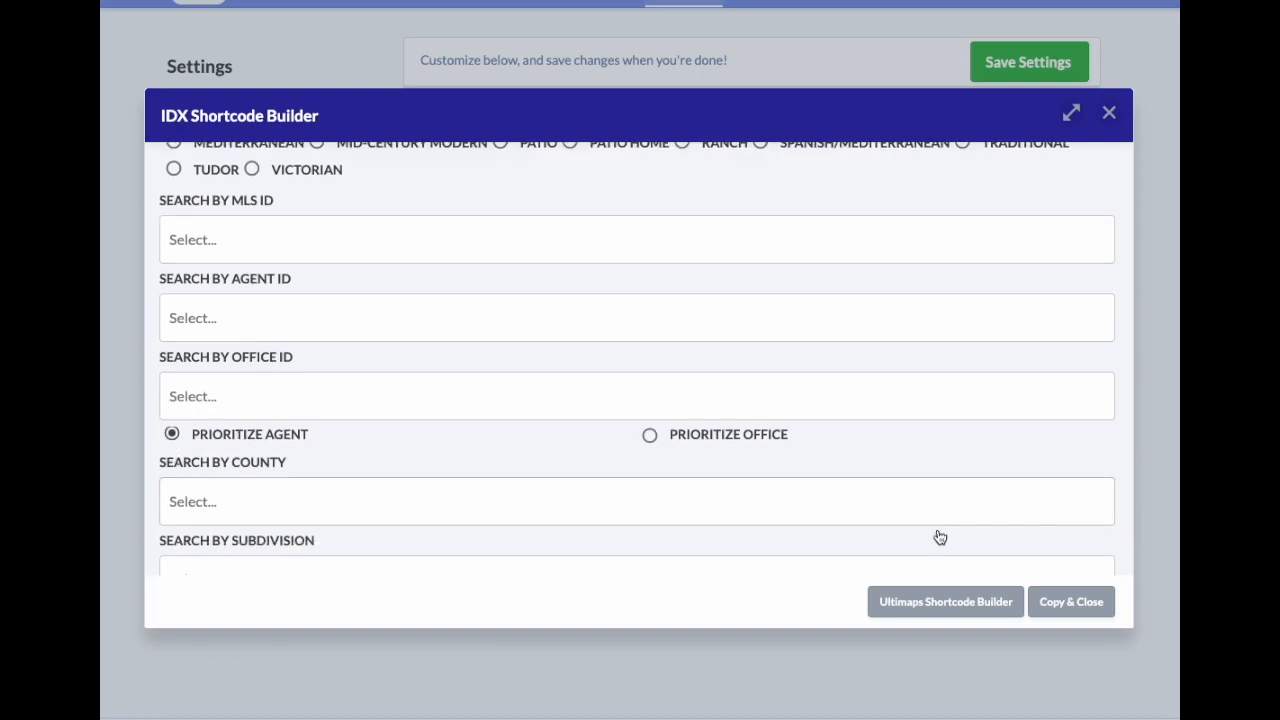
# Step: Copy the built Orlando shortcode and paste it over the old IDX Shortcode field value
pyautogui.click(1096, 600)
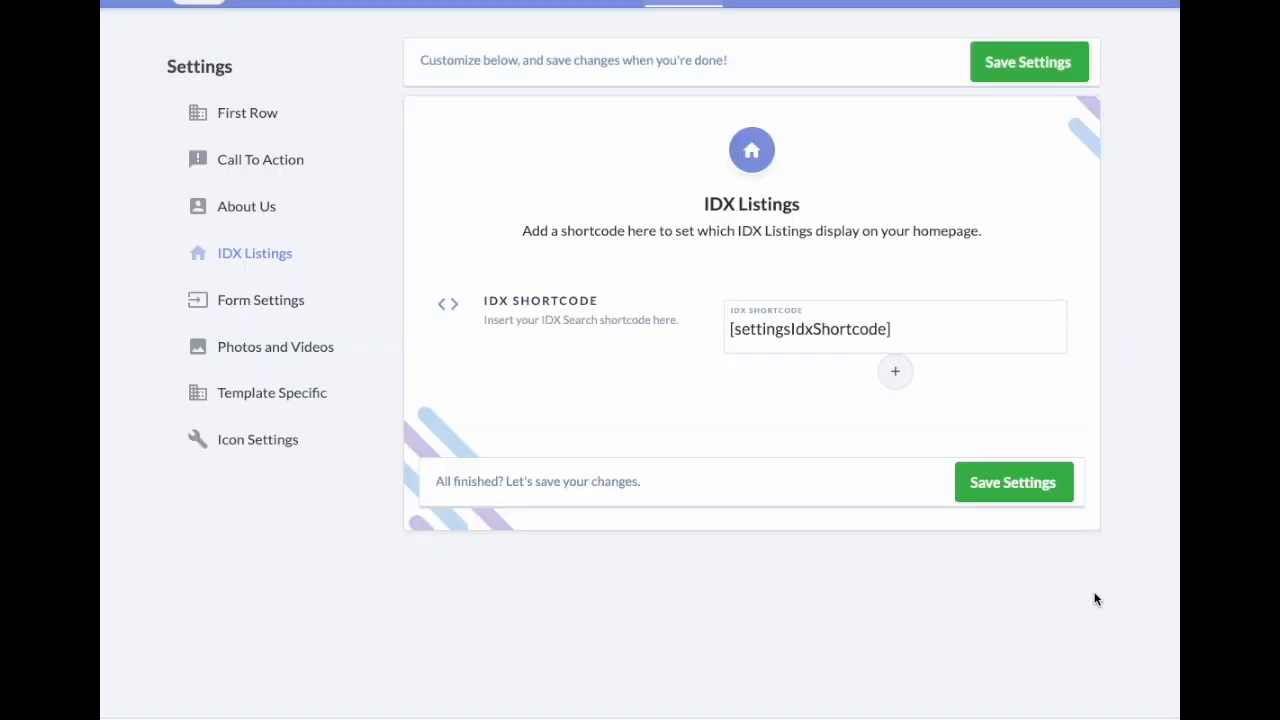
pyautogui.tripleClick(929, 329)
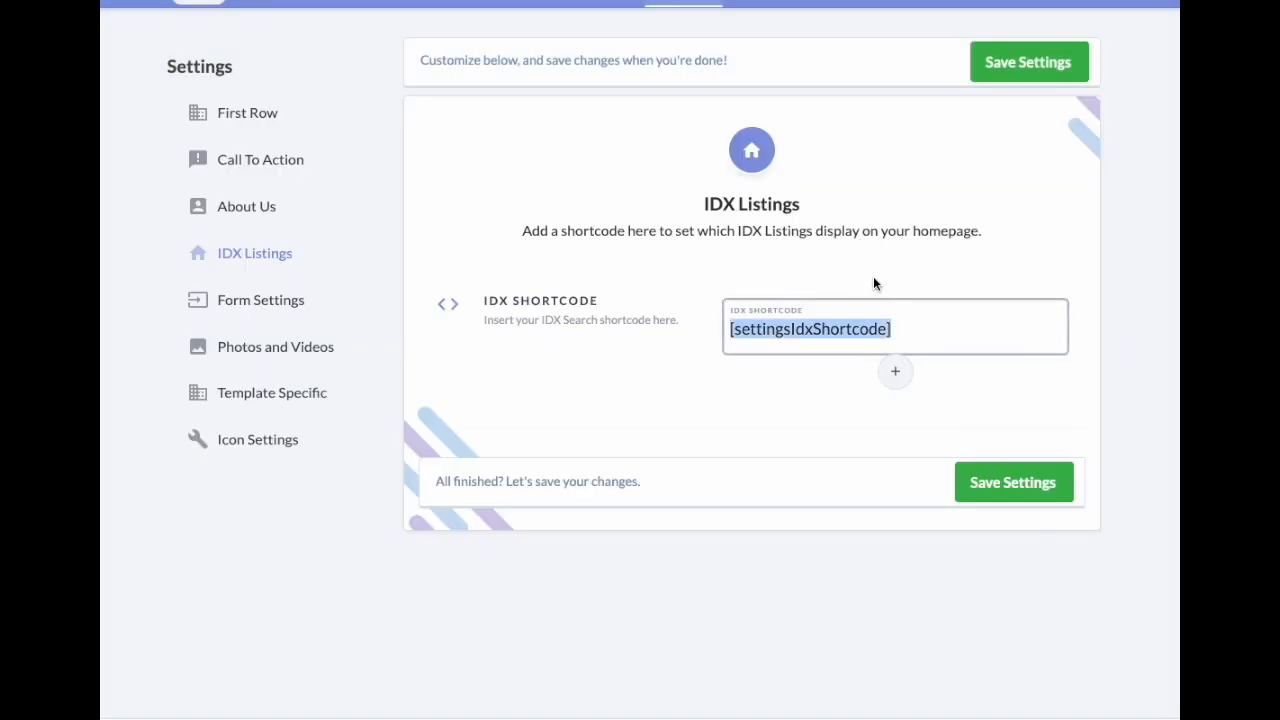
pyautogui.rightClick(811, 328)
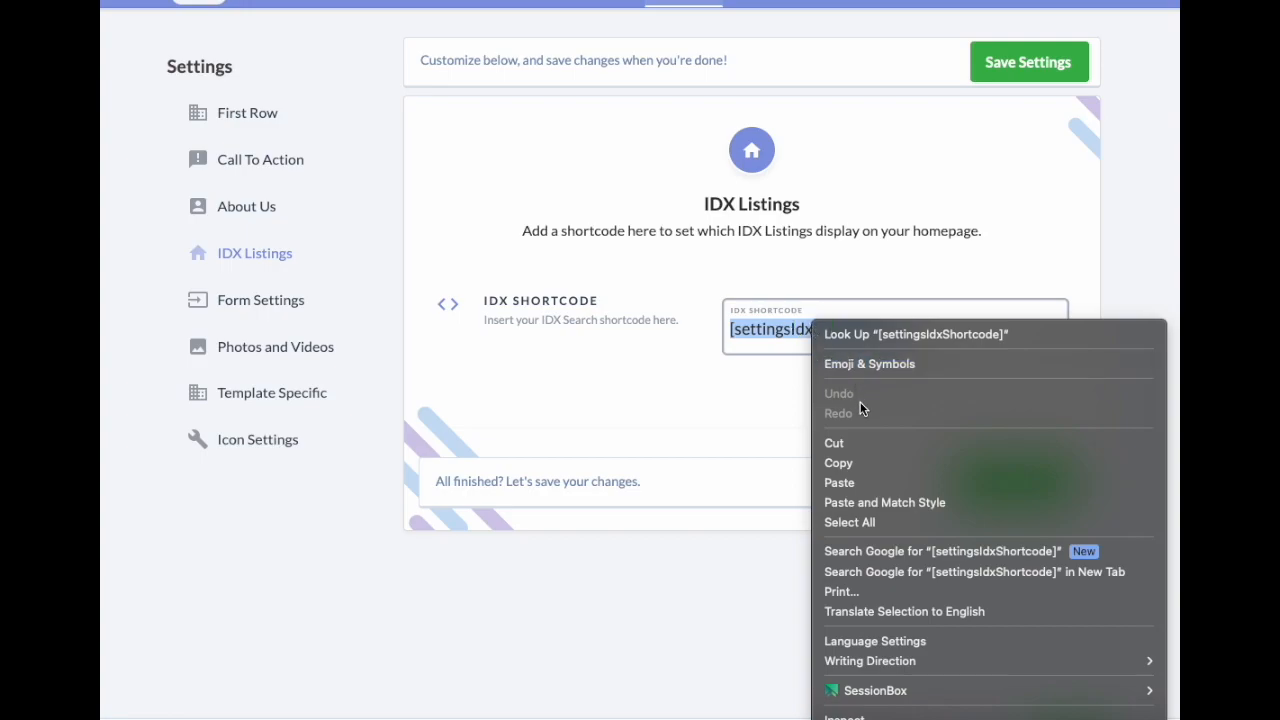
pyautogui.click(858, 481)
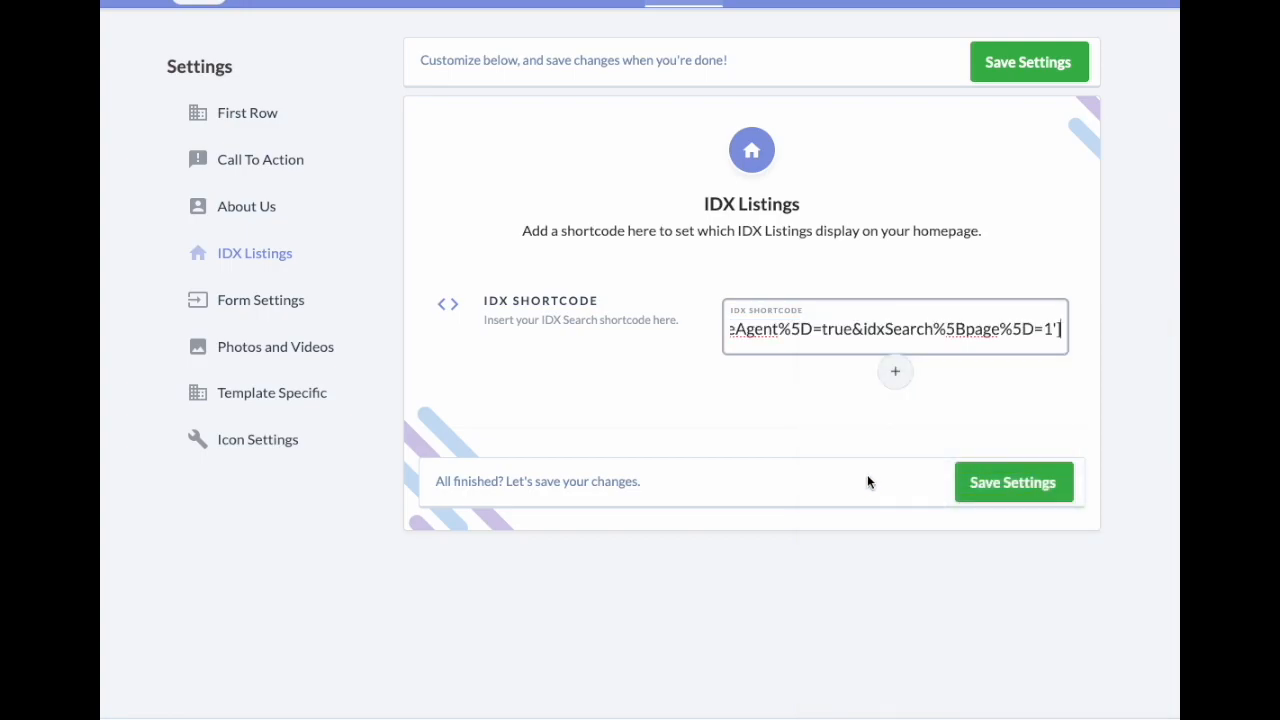
pyautogui.moveTo(1061, 329); pyautogui.dragTo(1114, 323)
# Step: Save the IDX settings and reload the homepage to check the Orlando property listings
pyautogui.click(990, 482)
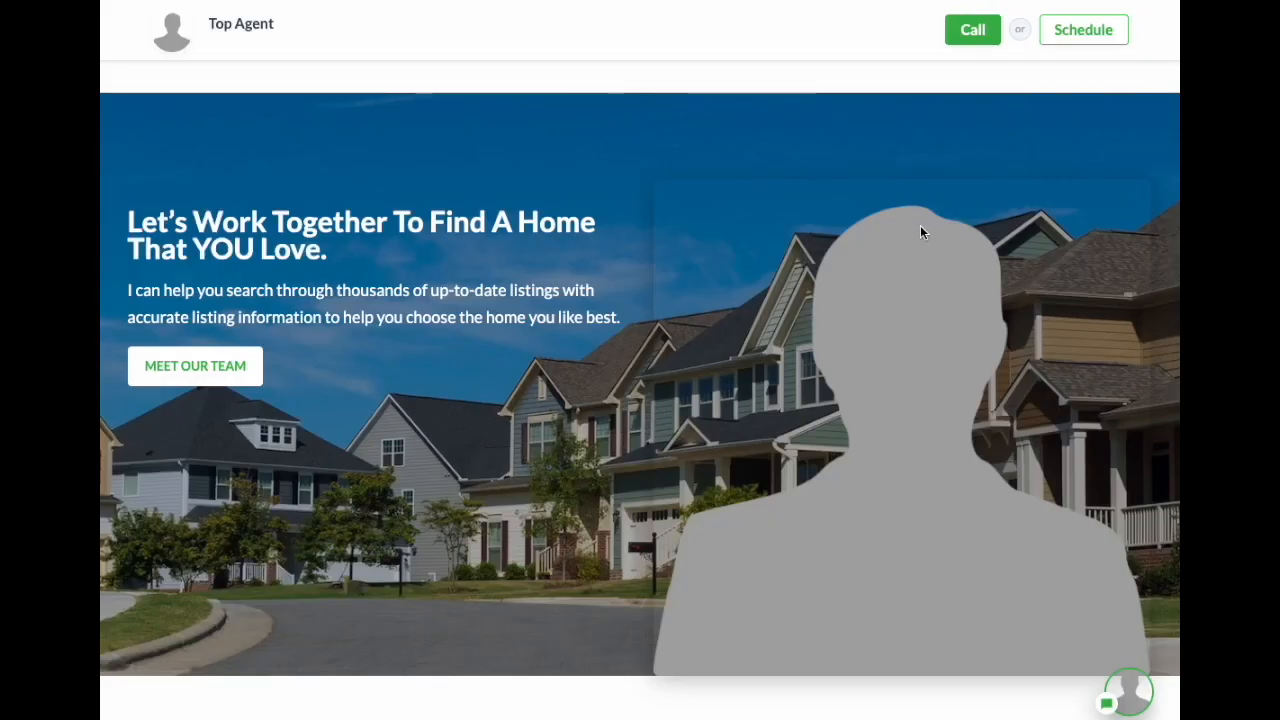
pyautogui.press('F5')
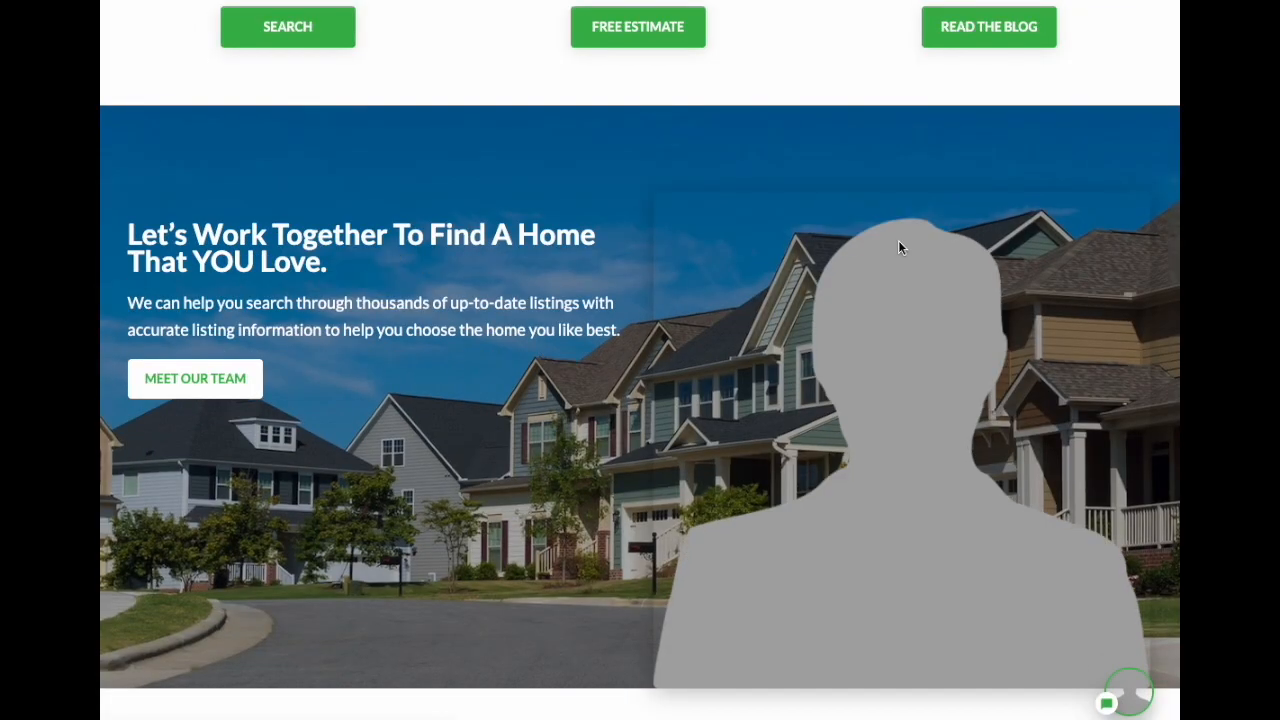
pyautogui.scroll(-10, 893, 250)
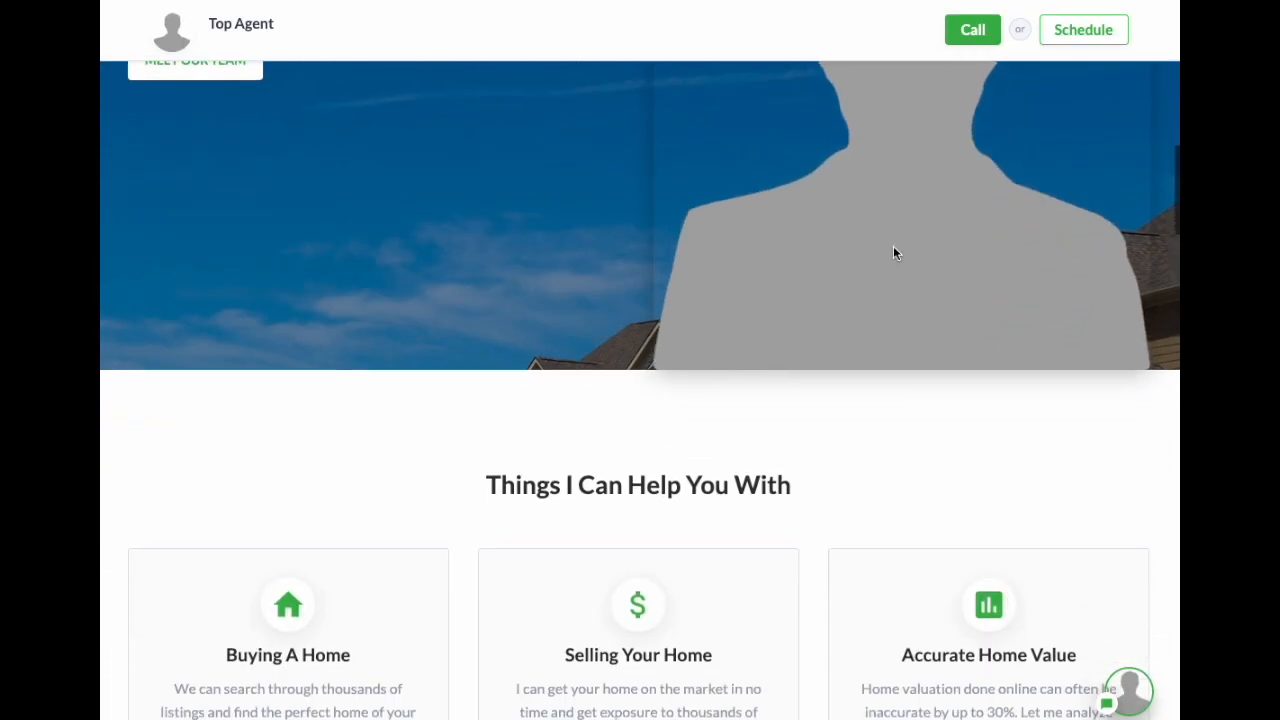
pyautogui.scroll(-10, 896, 257)
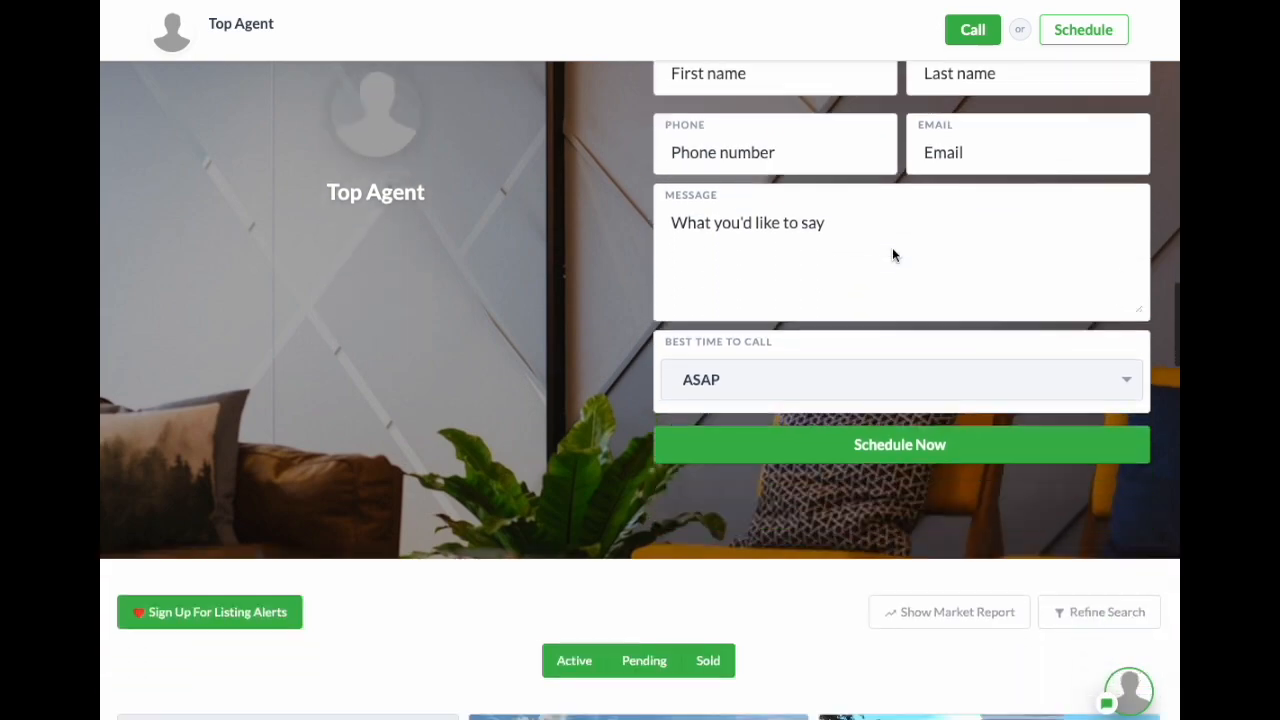
pyautogui.scroll(-2, 905, 258)
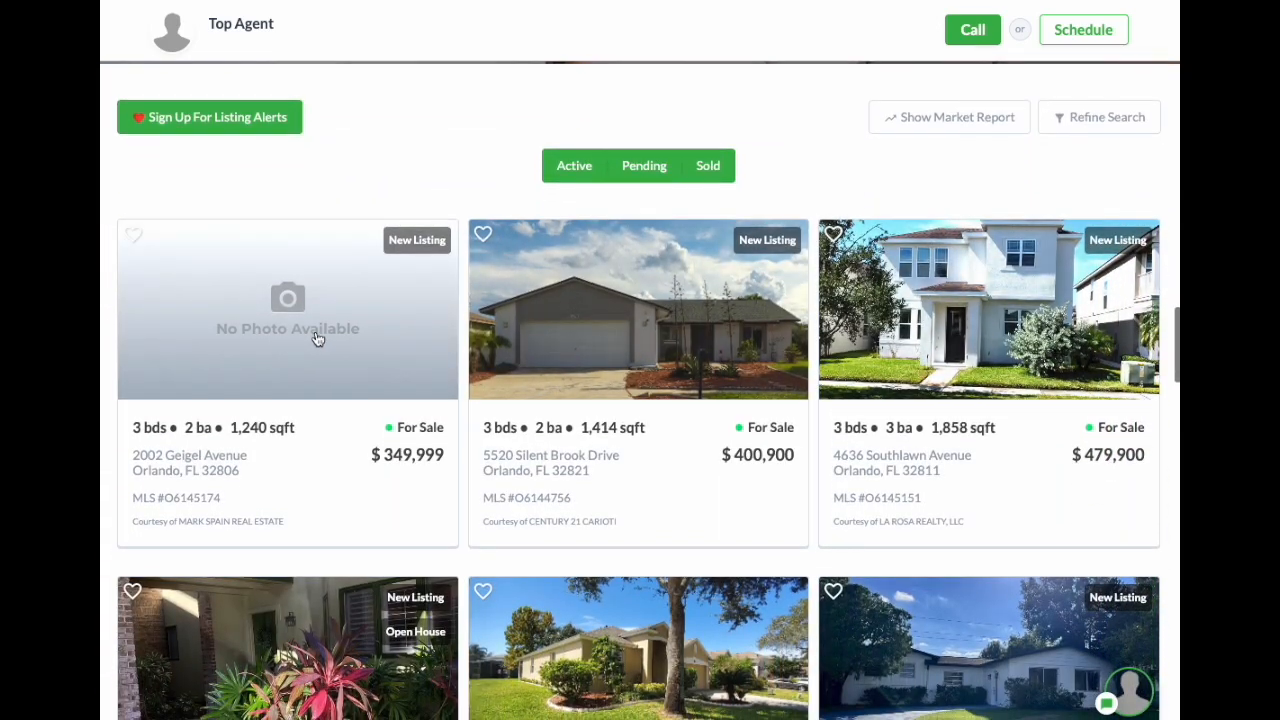
pyautogui.scroll(-1, 860, 355)
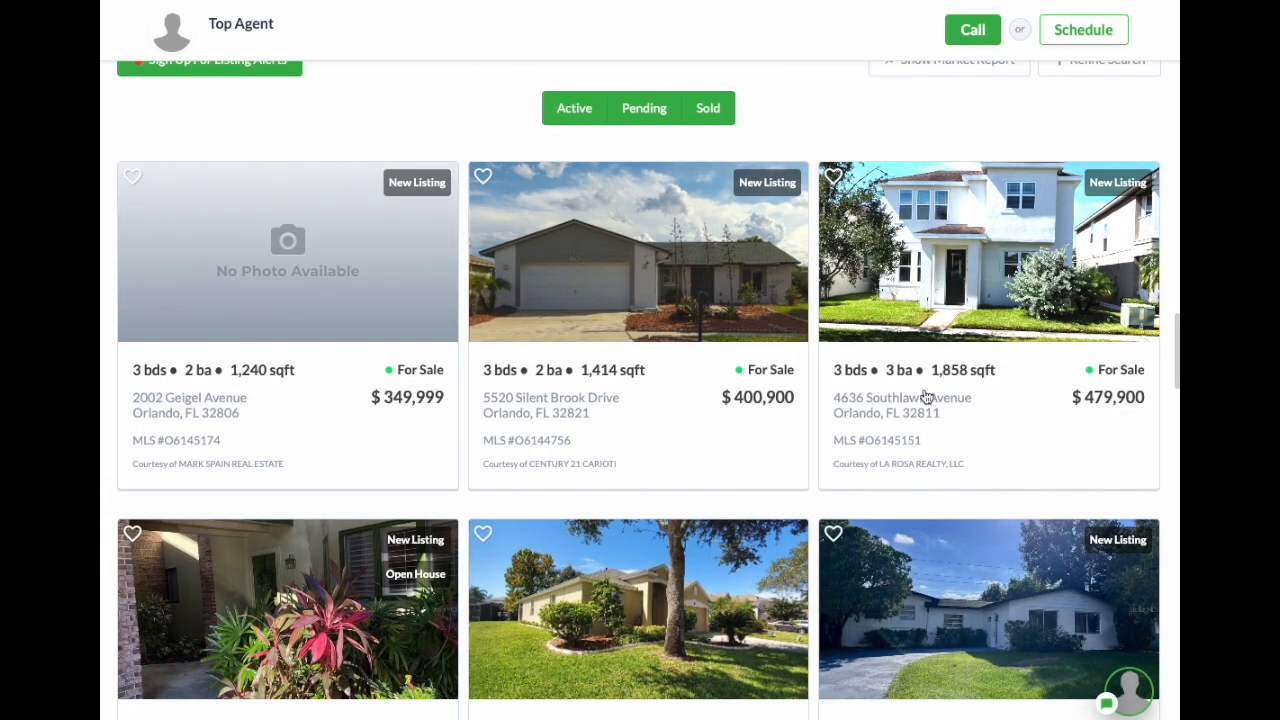
pyautogui.scroll(-1, 686, 423)
pyautogui.scroll(2, 715, 356)
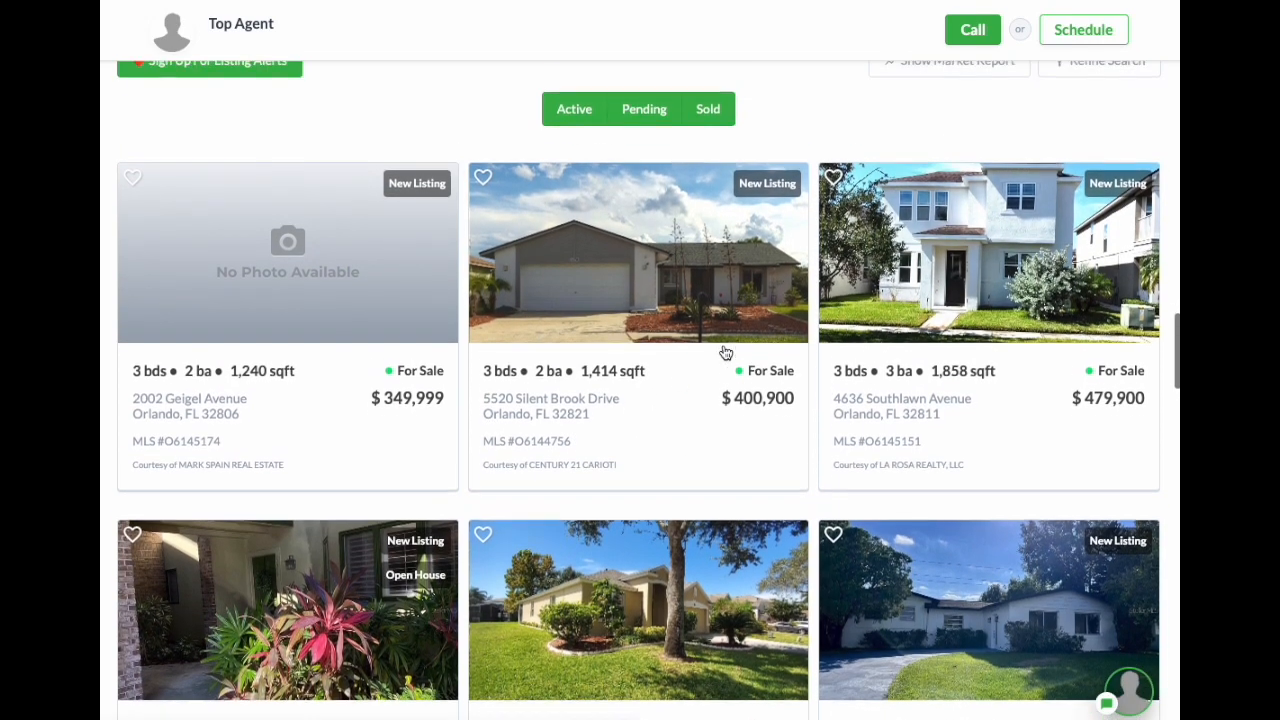
pyautogui.scroll(-4, 805, 386)
pyautogui.scroll(1, 814, 387)
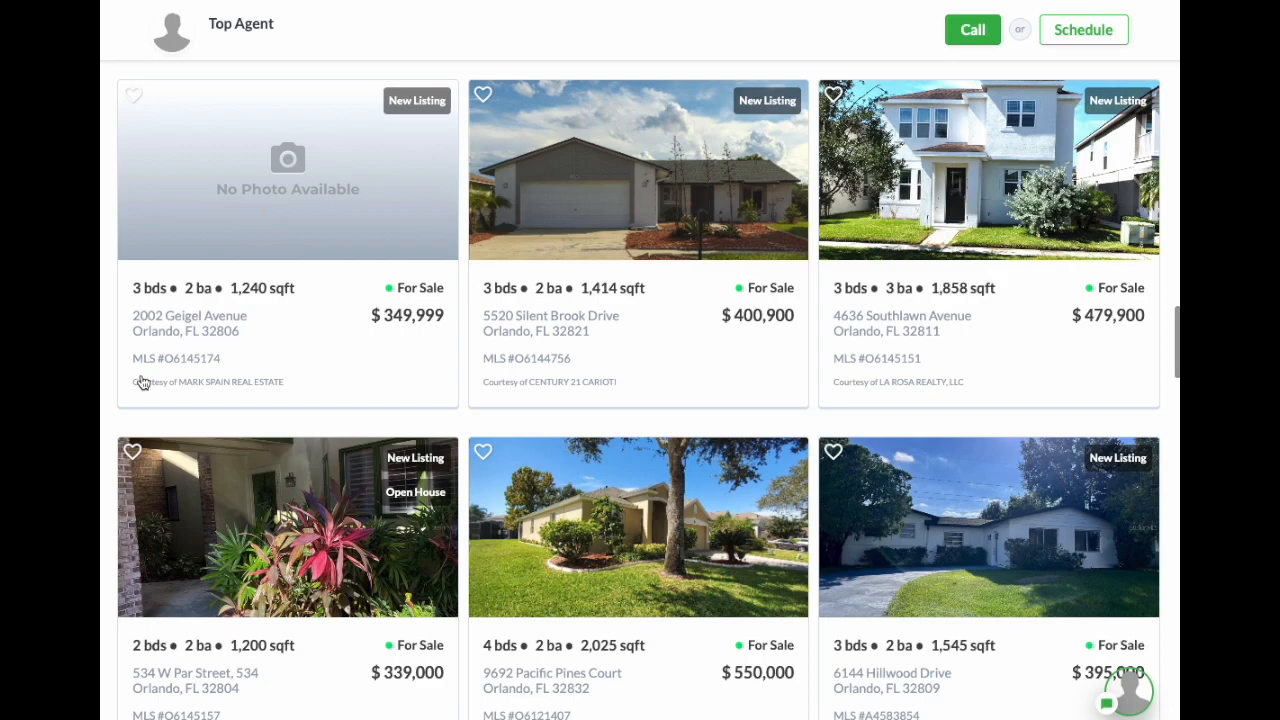
pyautogui.scroll(10, 982, 422)
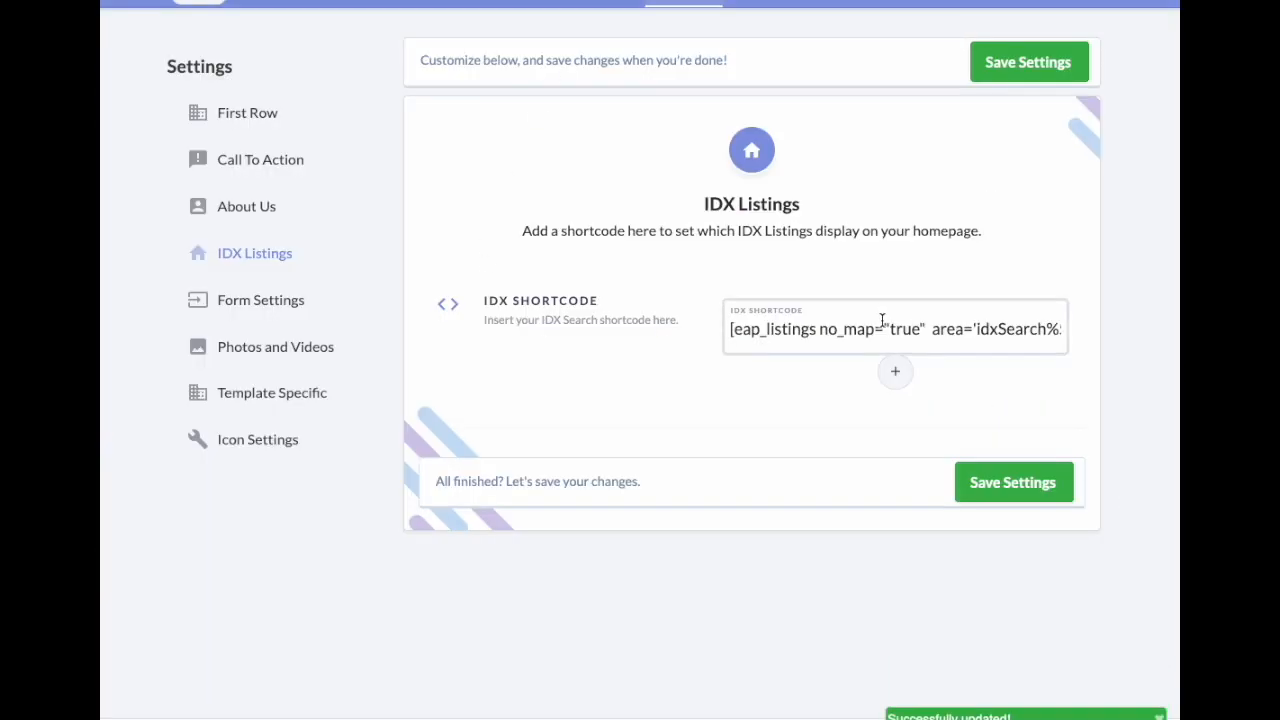
# Step: Check the form settings against the GET IN TOUCH heading on the live page
pyautogui.click(561, 397)
pyautogui.click(278, 305)
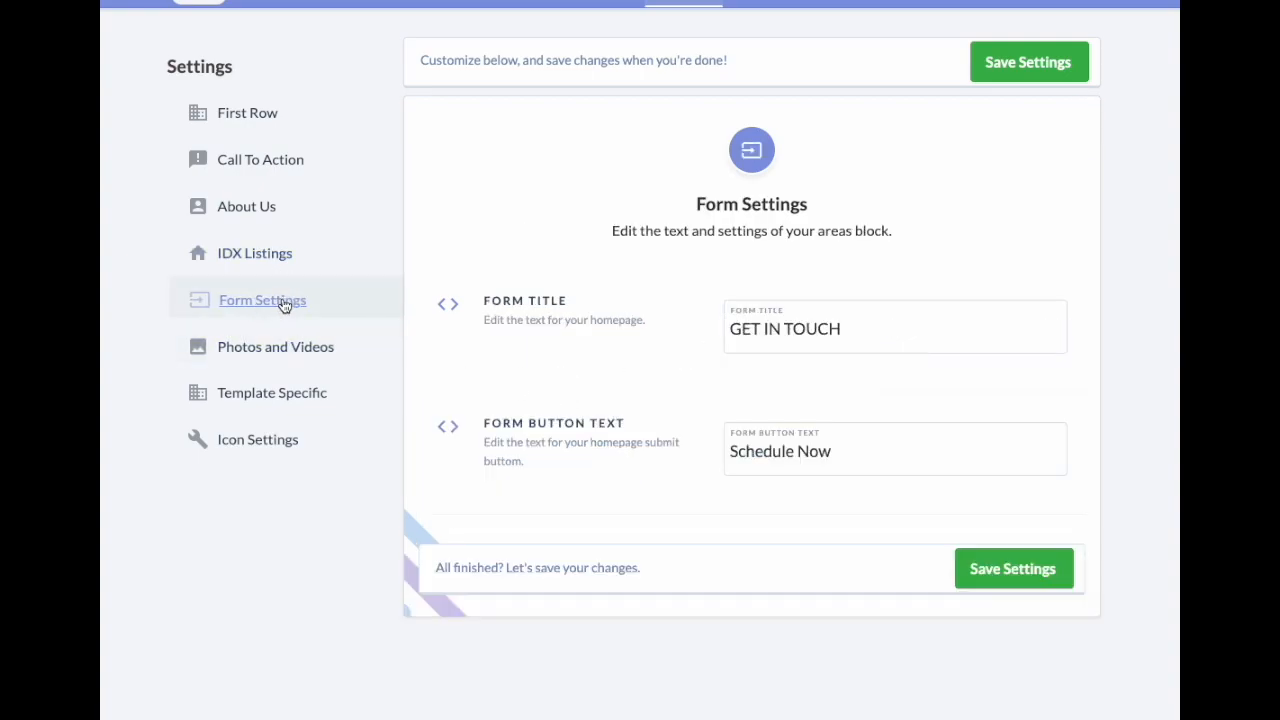
pyautogui.moveTo(897, 343); pyautogui.dragTo(700, 320)
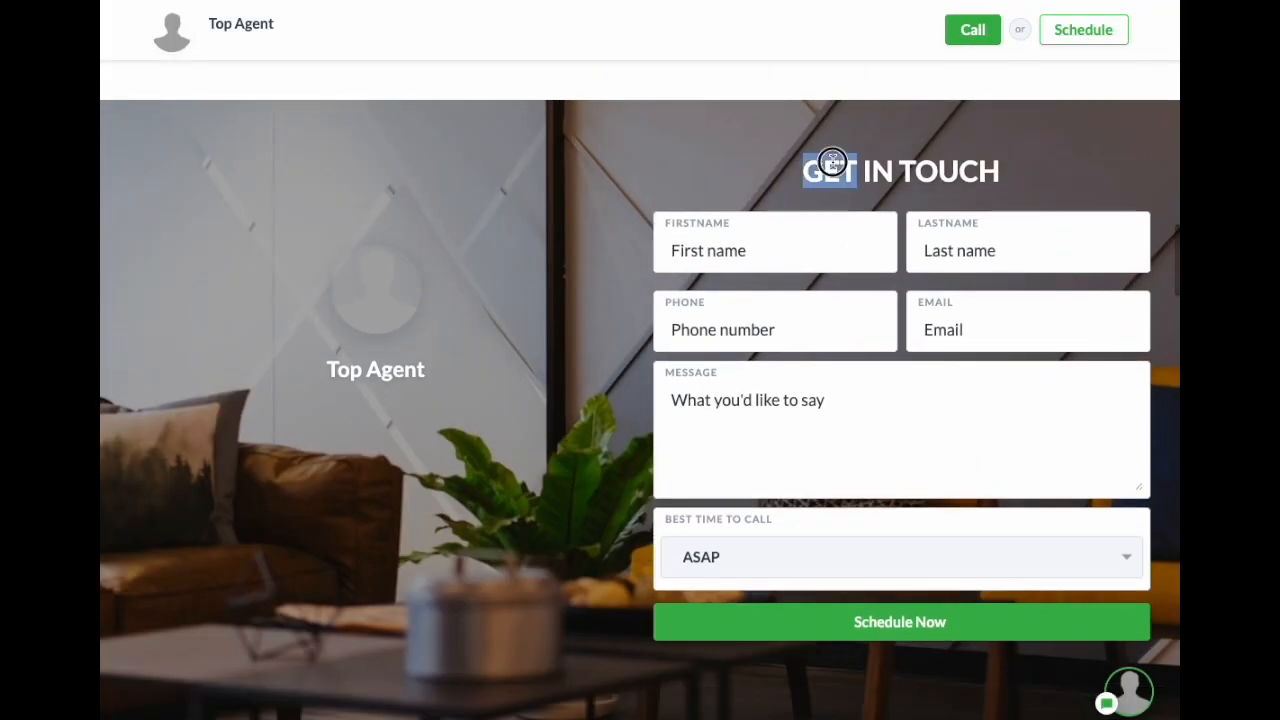
pyautogui.tripleClick(814, 170)
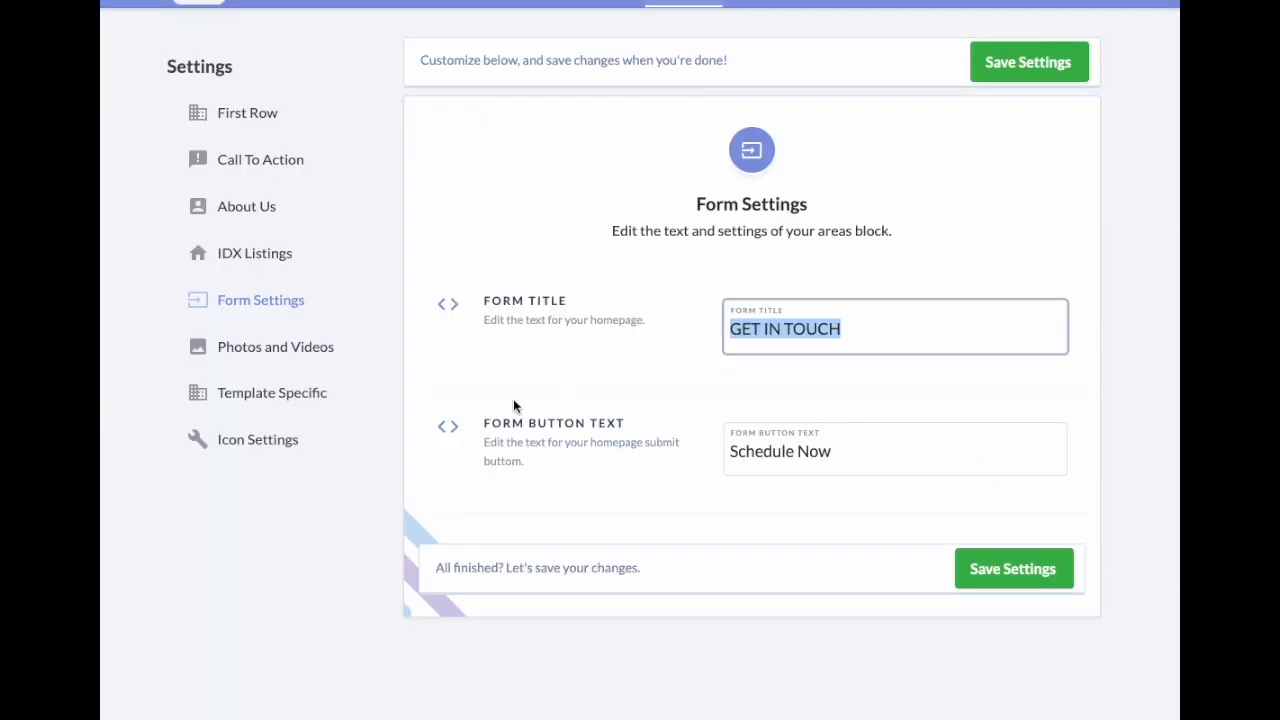
pyautogui.click(594, 506)
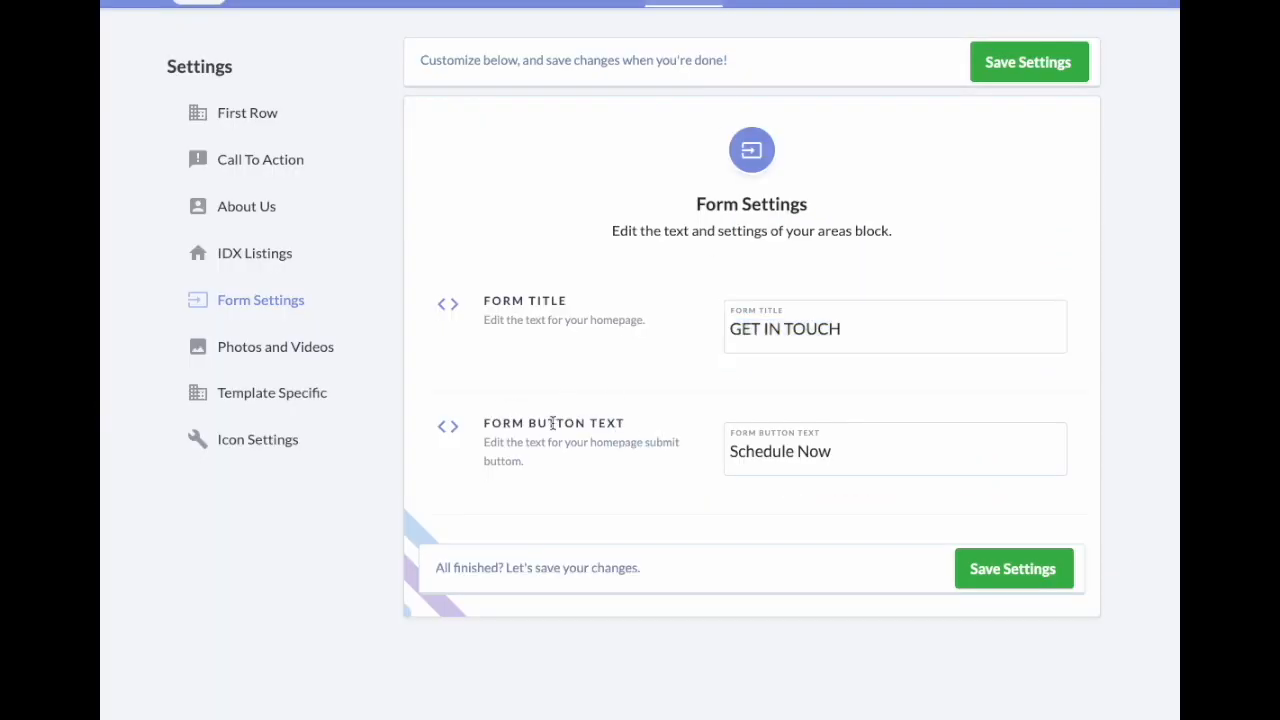
# Step: Open Photos and Videos and look through the primary, secondary and social sharing images
pyautogui.click(287, 357)
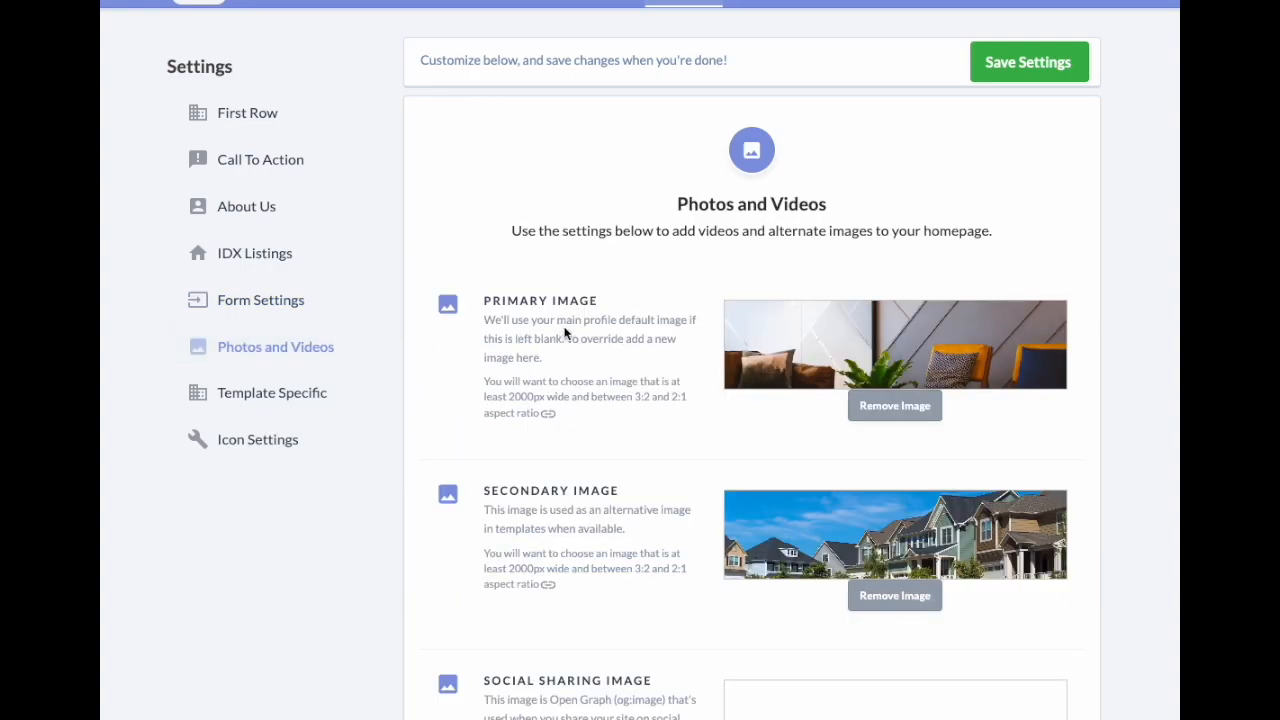
pyautogui.scroll(-3, 565, 333)
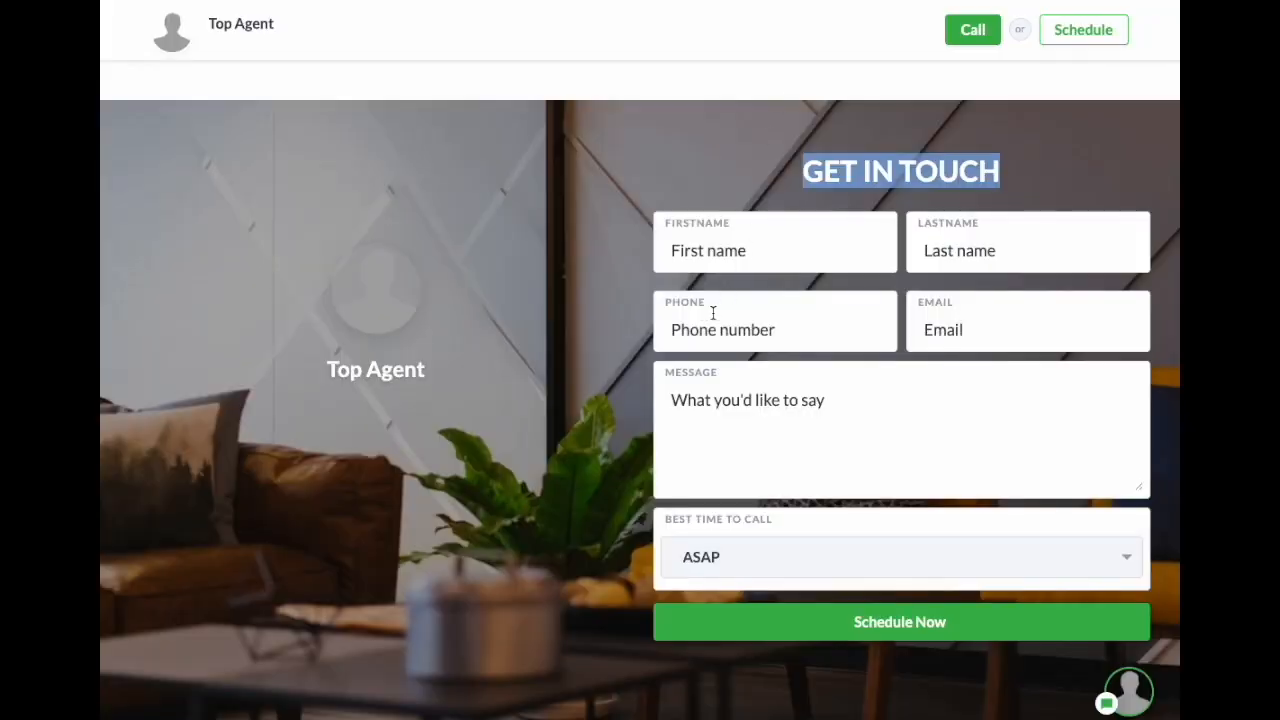
pyautogui.scroll(10, 686, 308)
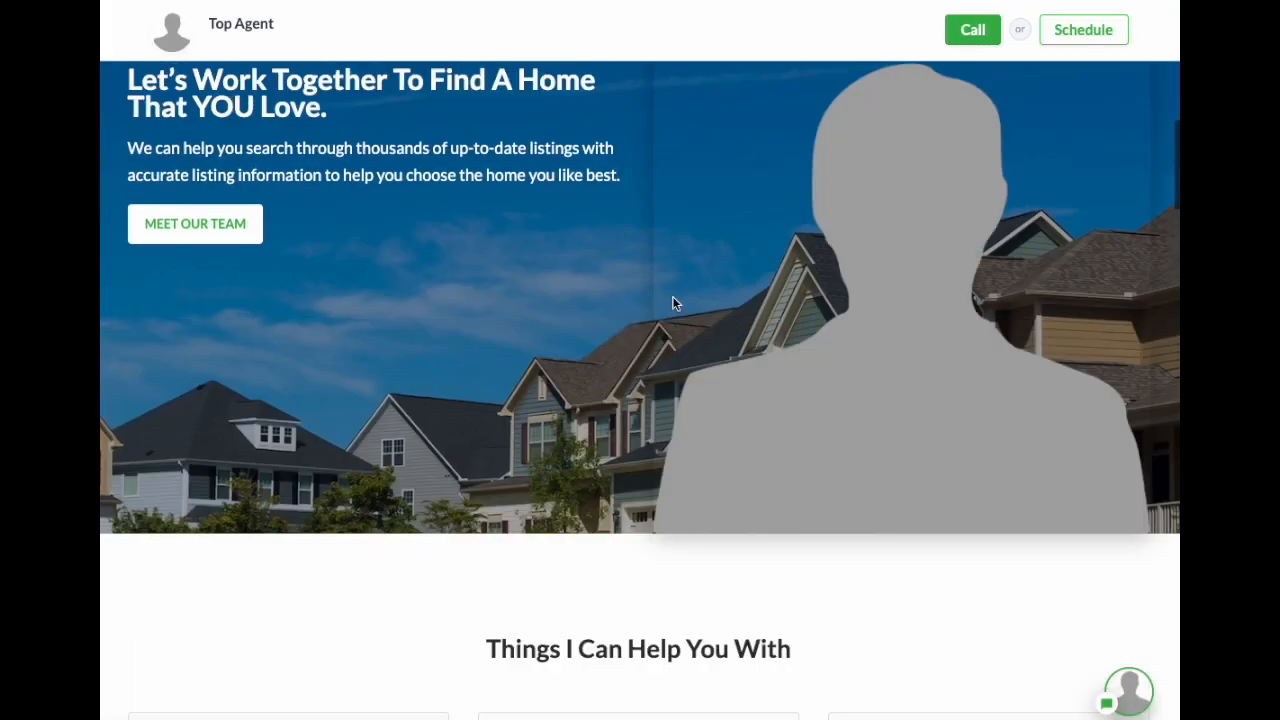
pyautogui.scroll(5, 672, 298)
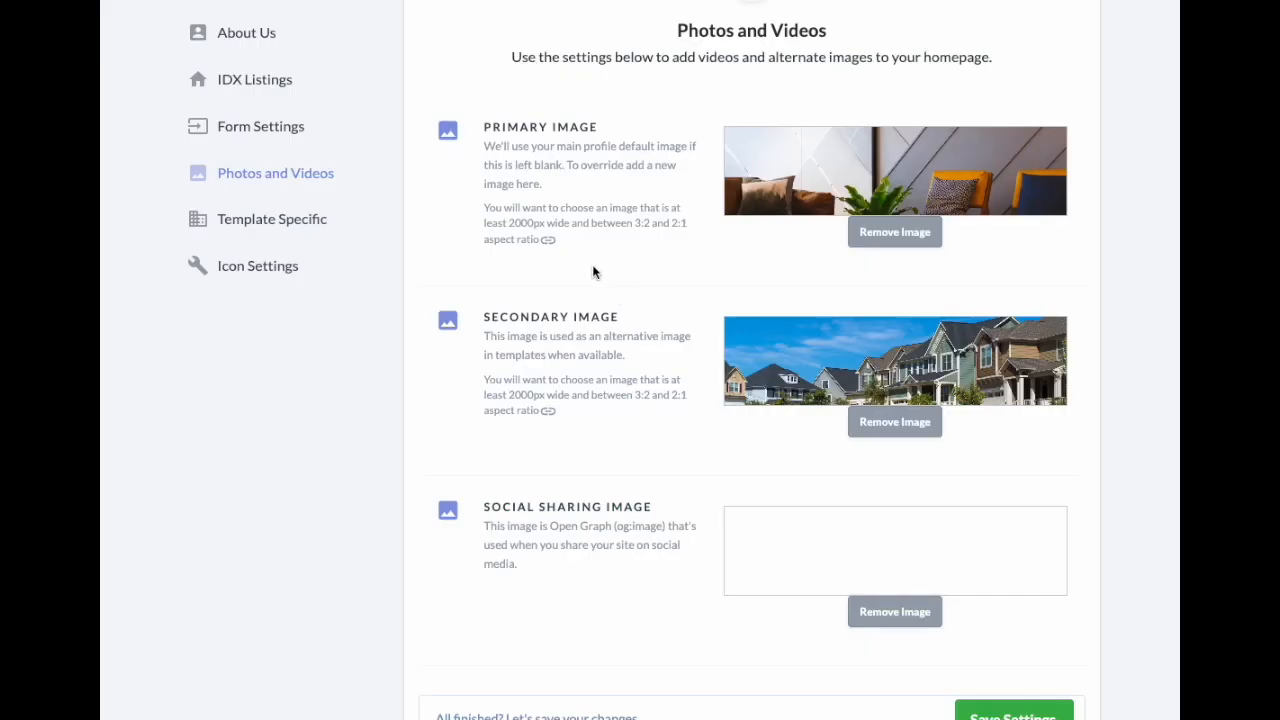
# Step: Upload the red-roofed American house photo as Primary Image, save, and reload the site
pyautogui.moveTo(898, 182)
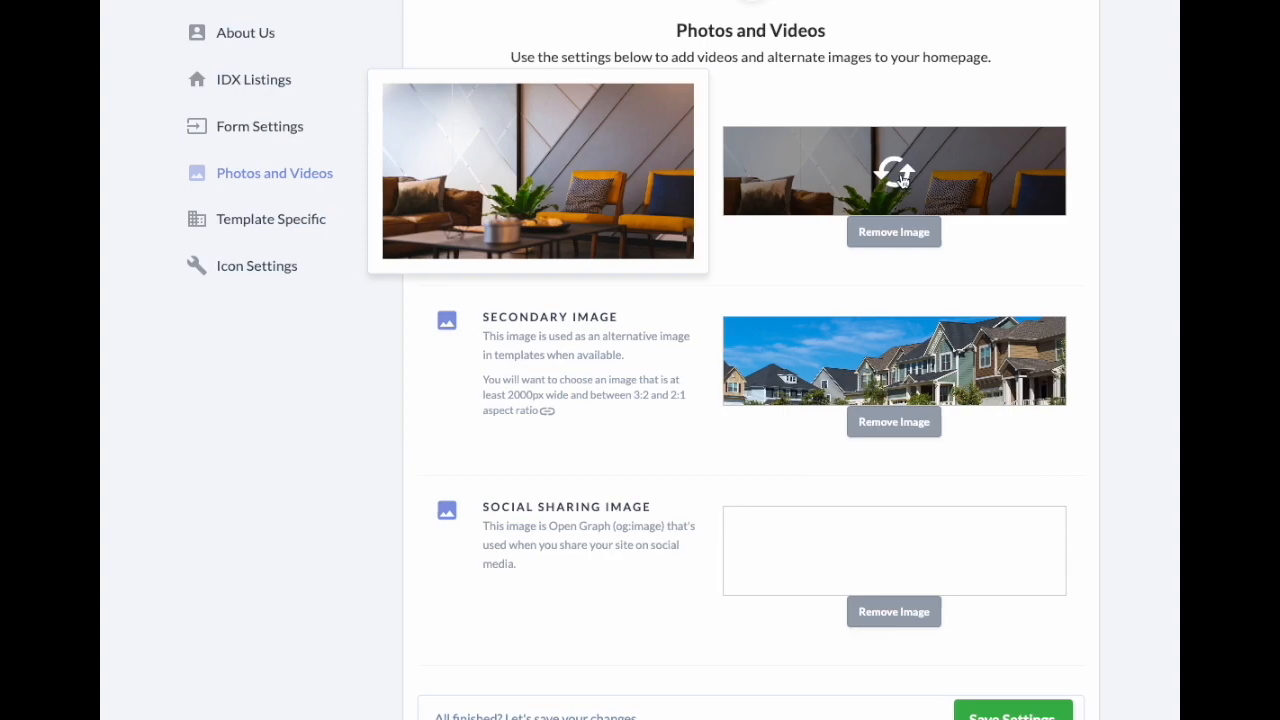
pyautogui.click(899, 176)
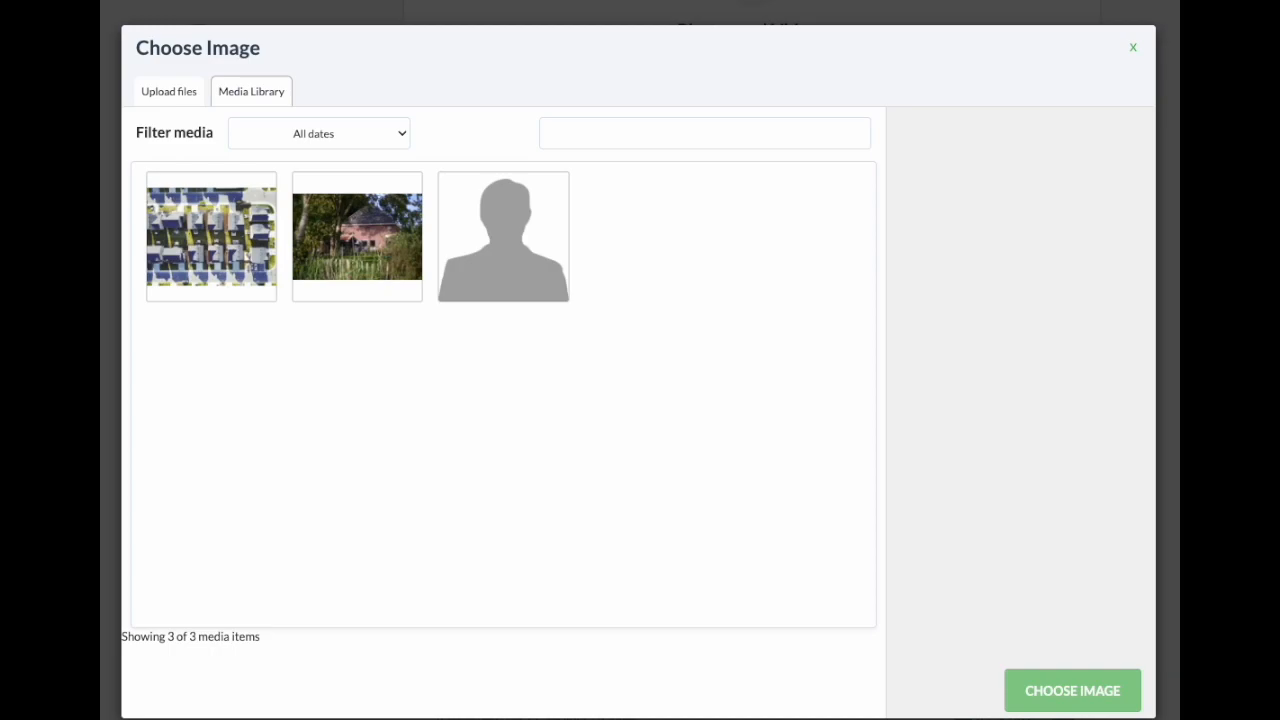
pyautogui.moveTo(100, 331); pyautogui.dragTo(616, 346)
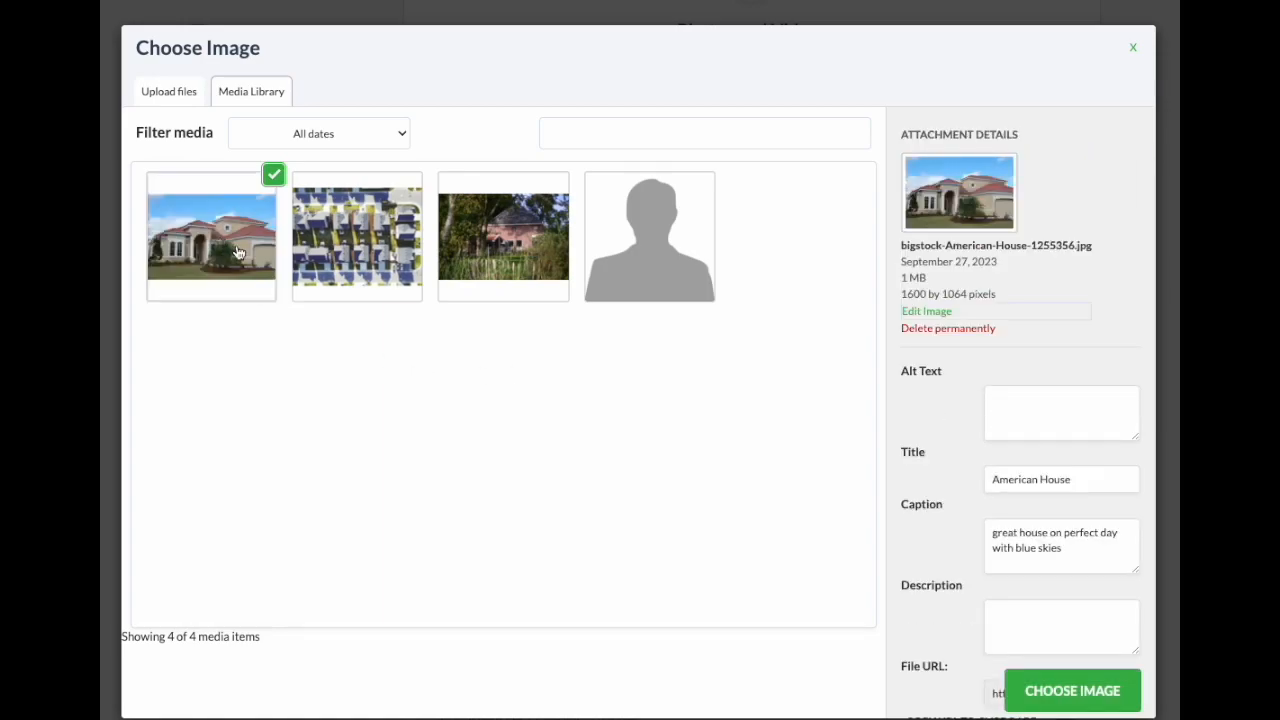
pyautogui.click(1065, 692)
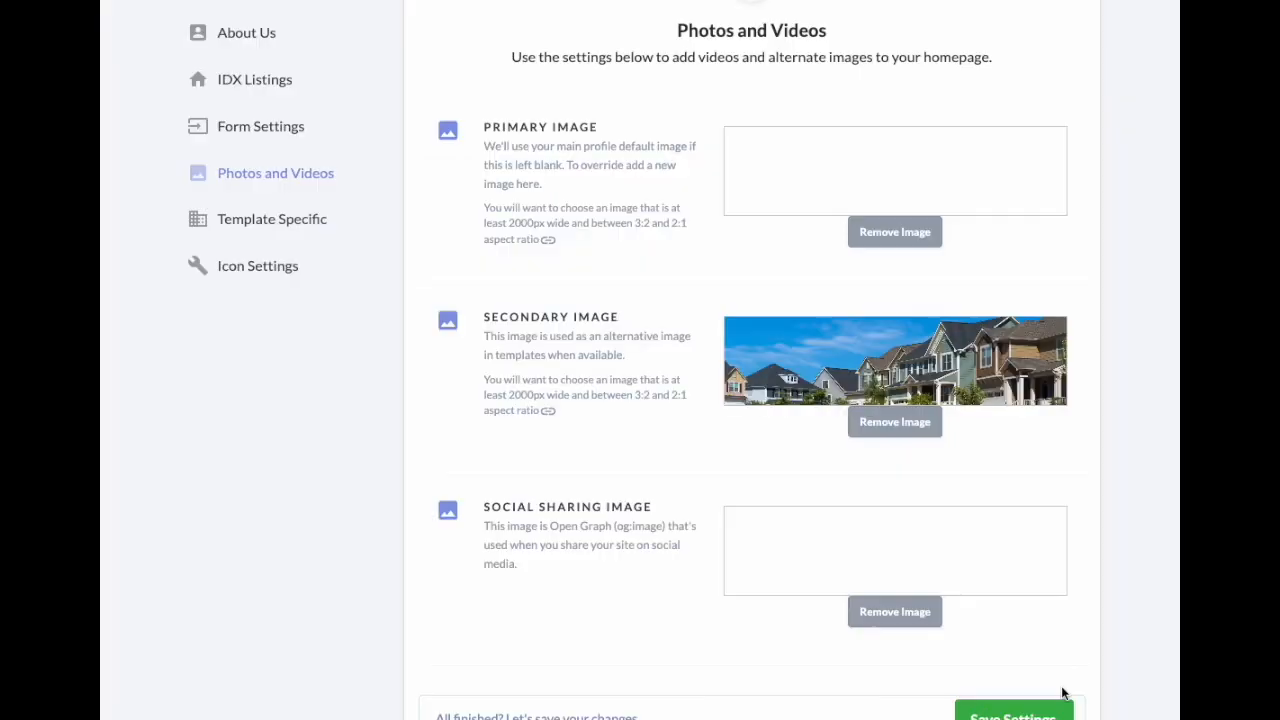
pyautogui.moveTo(866, 205)
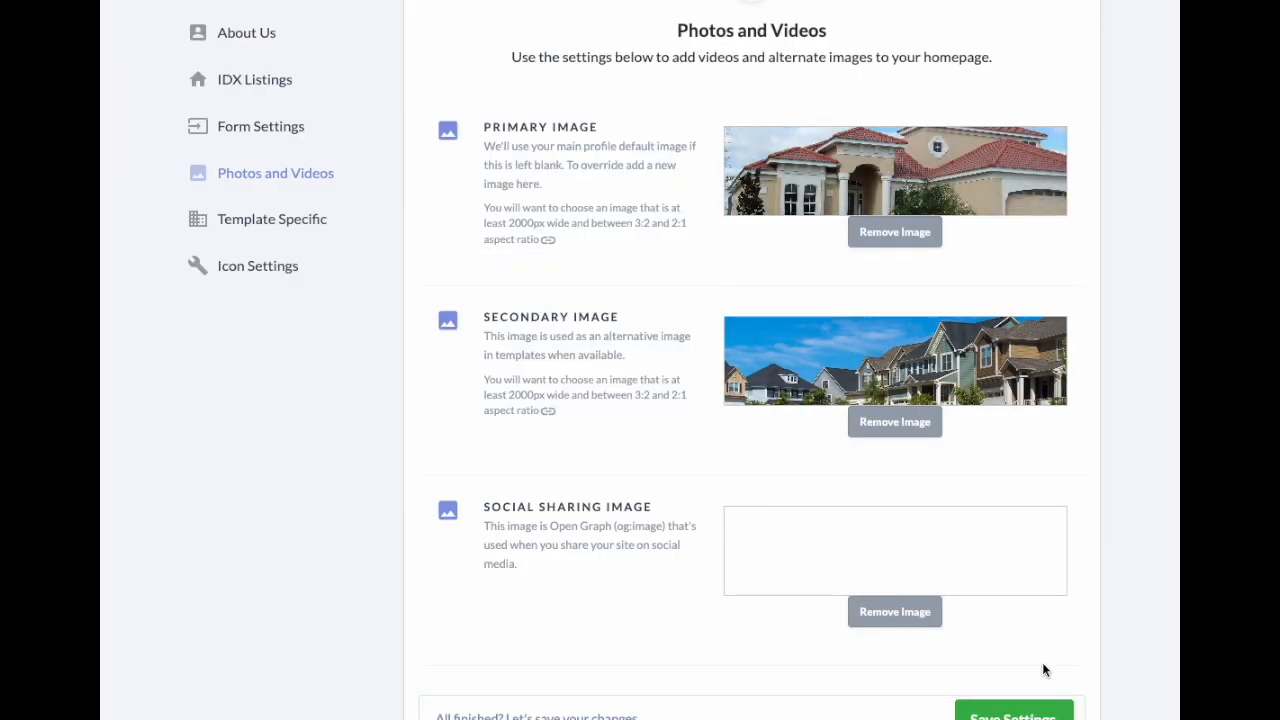
pyautogui.click(1035, 712)
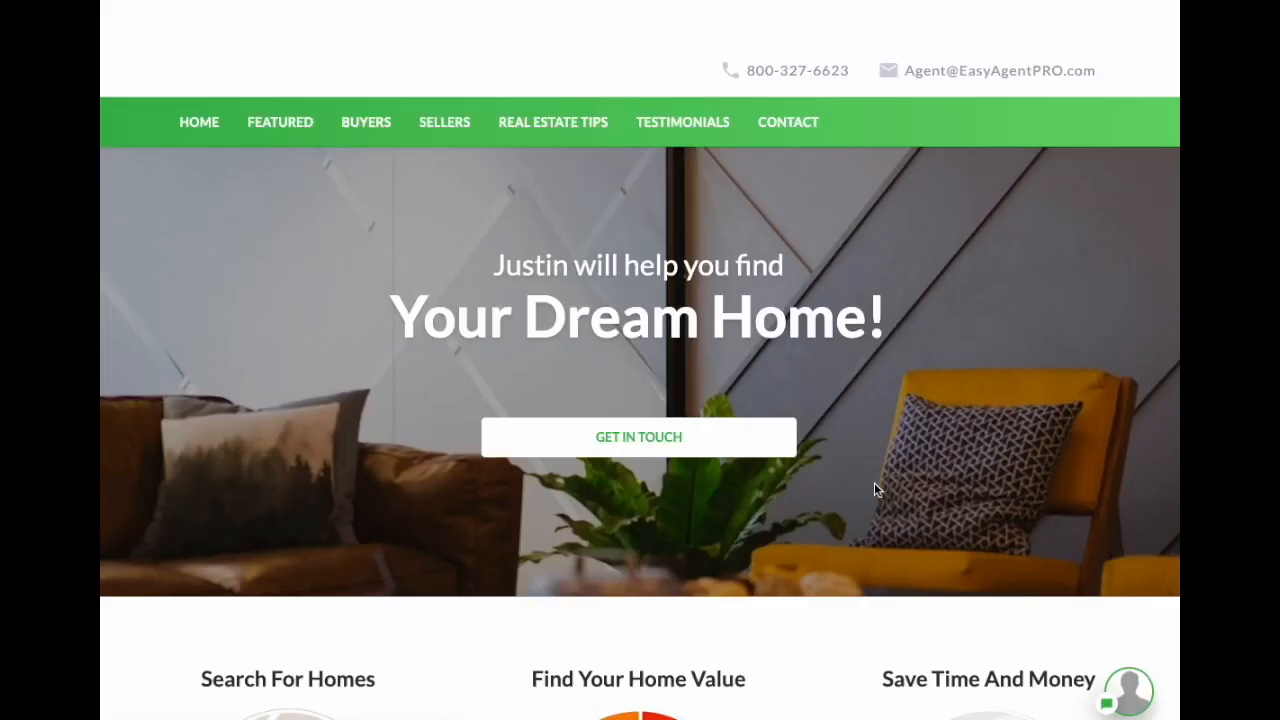
pyautogui.press('F5')
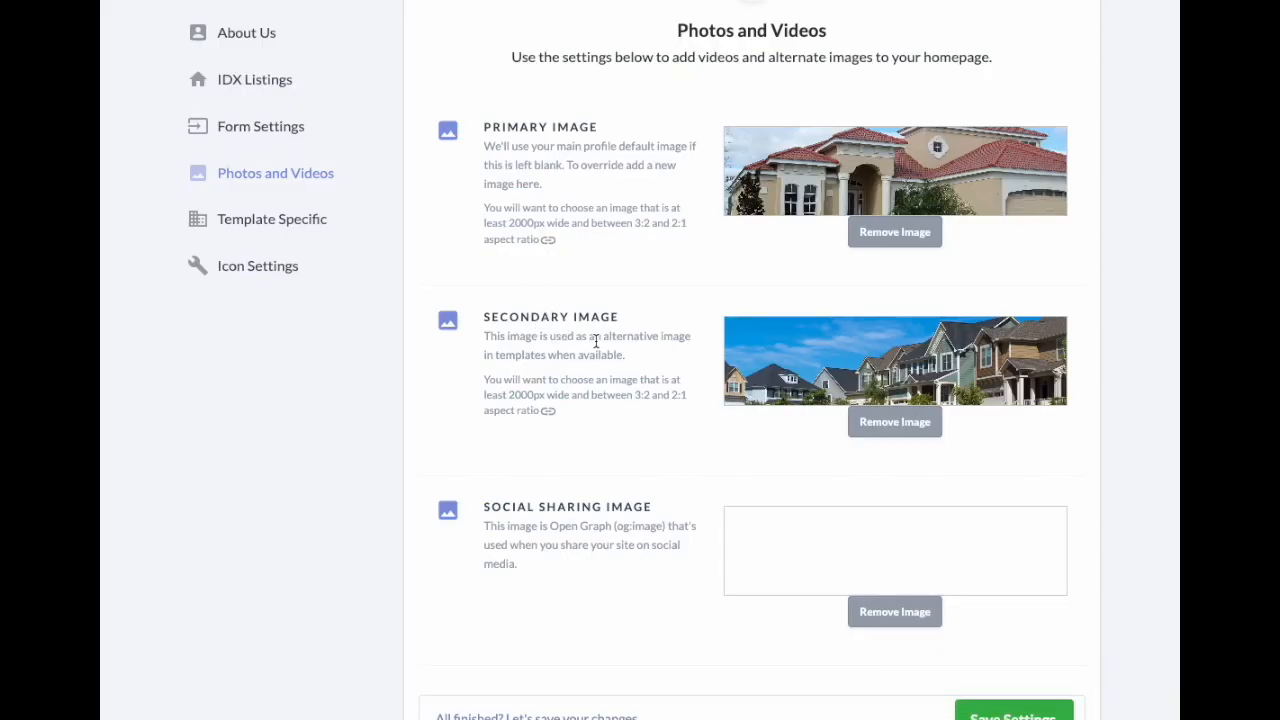
# Step: Open the Secondary Image picker and browse the Pixabay stock photos
pyautogui.moveTo(895, 360)
pyautogui.click(906, 362)
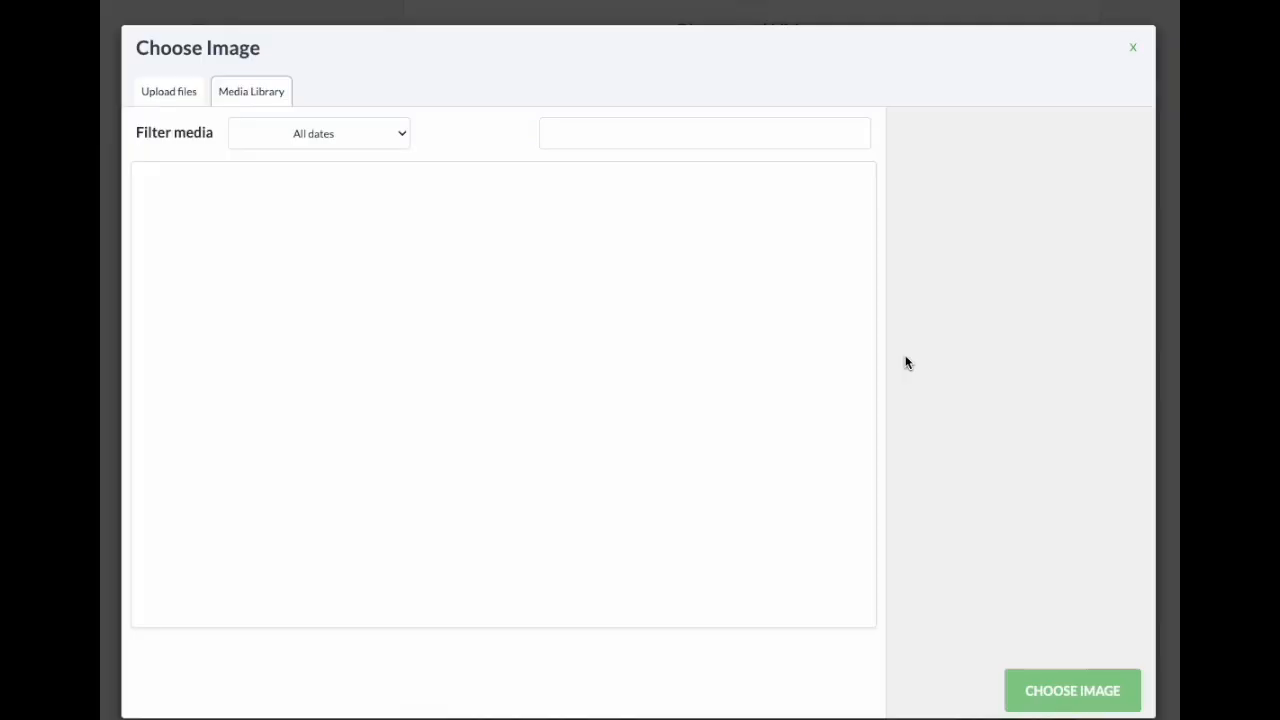
pyautogui.click(173, 95)
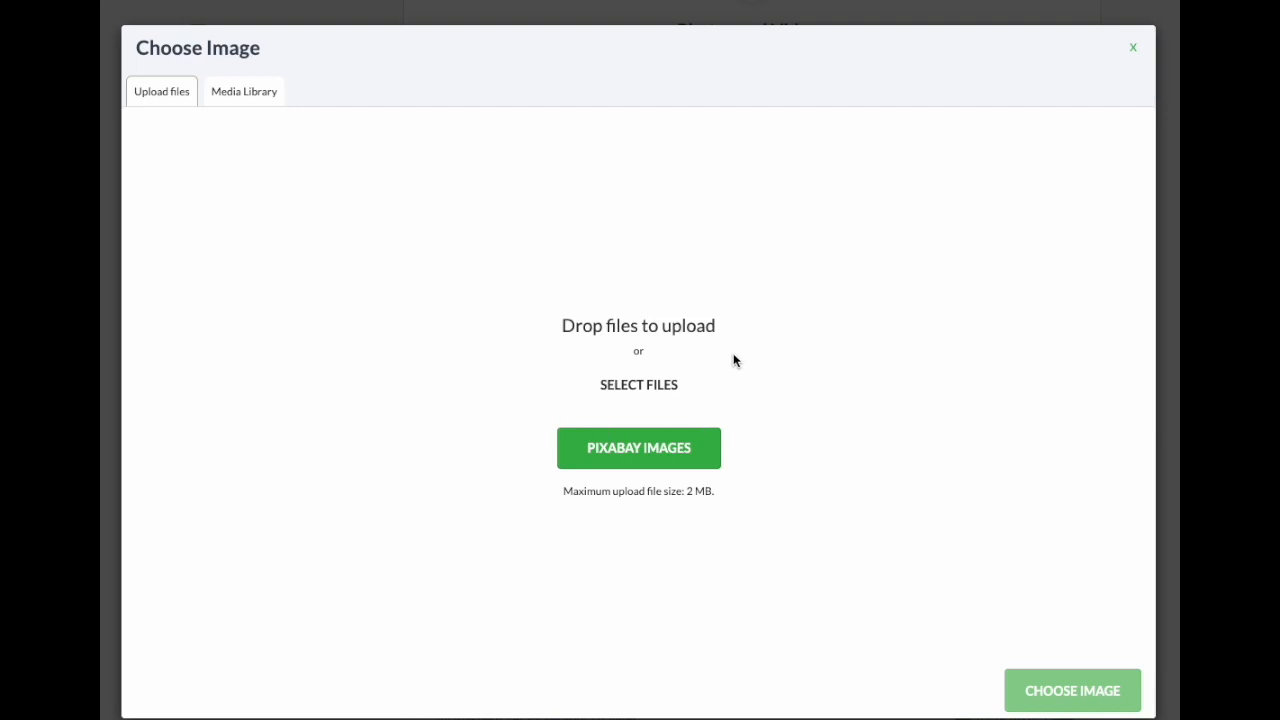
pyautogui.click(661, 461)
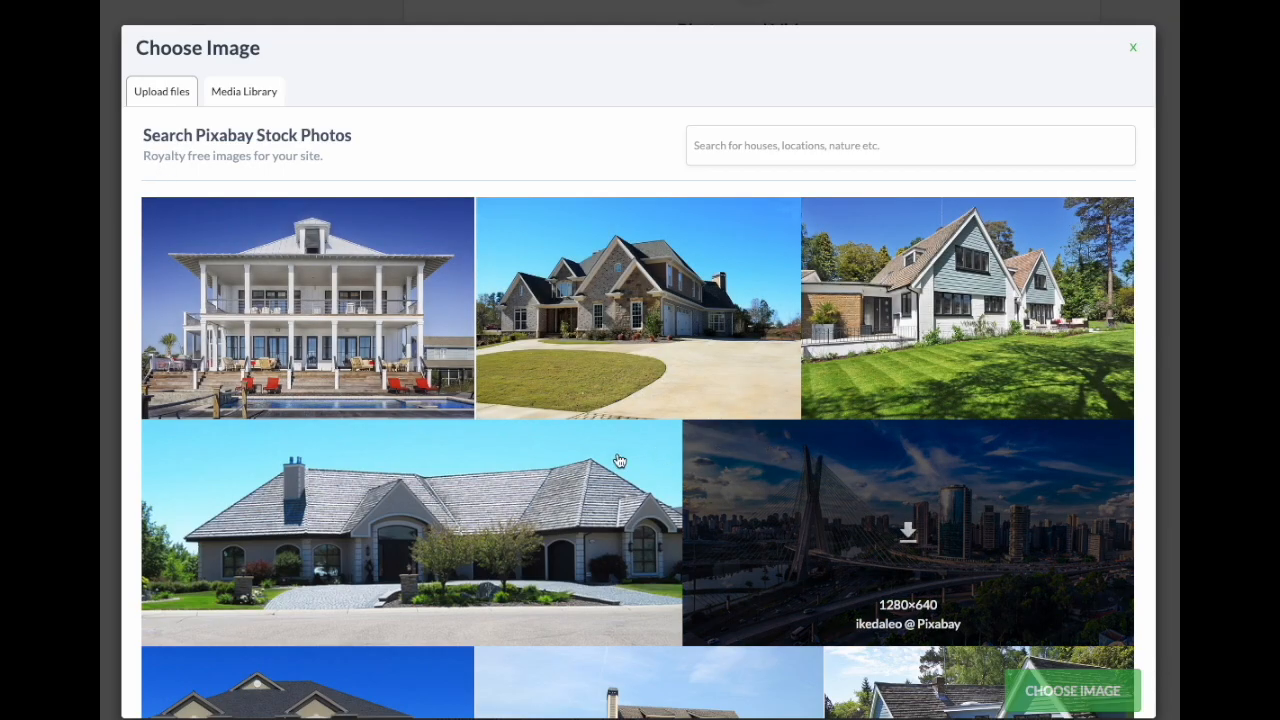
pyautogui.scroll(-4, 452, 512)
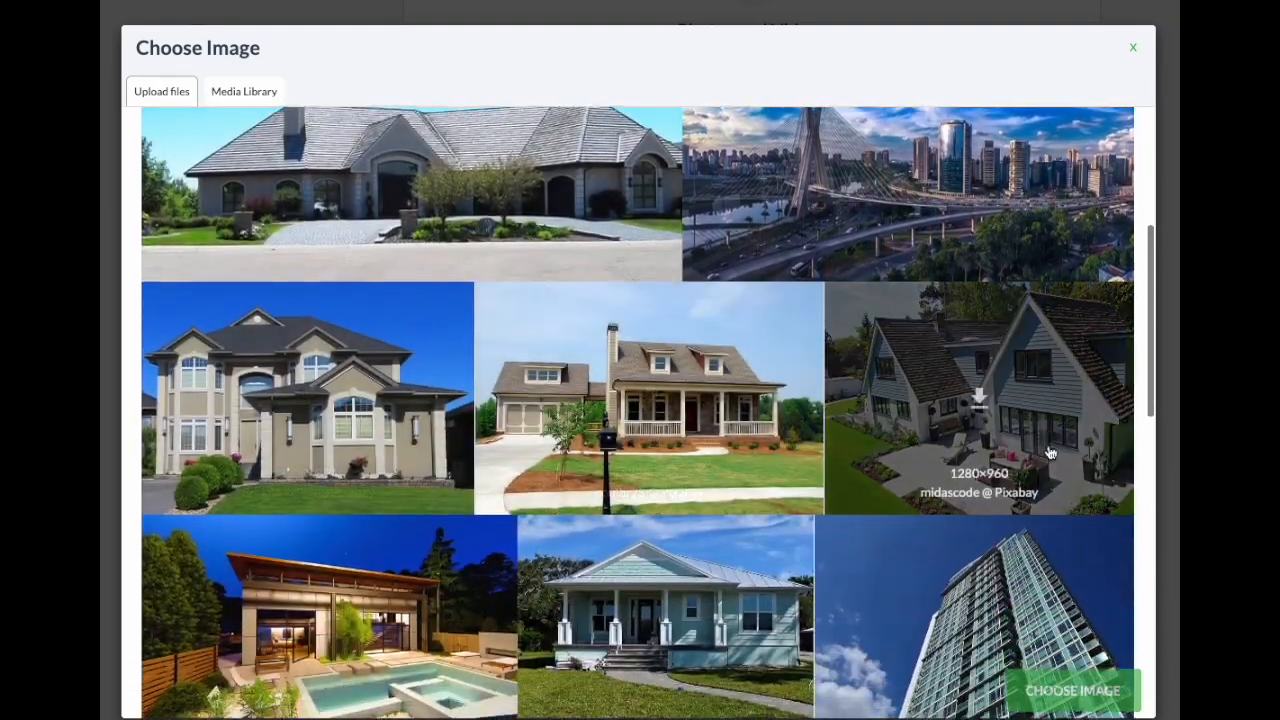
pyautogui.scroll(-7, 517, 473)
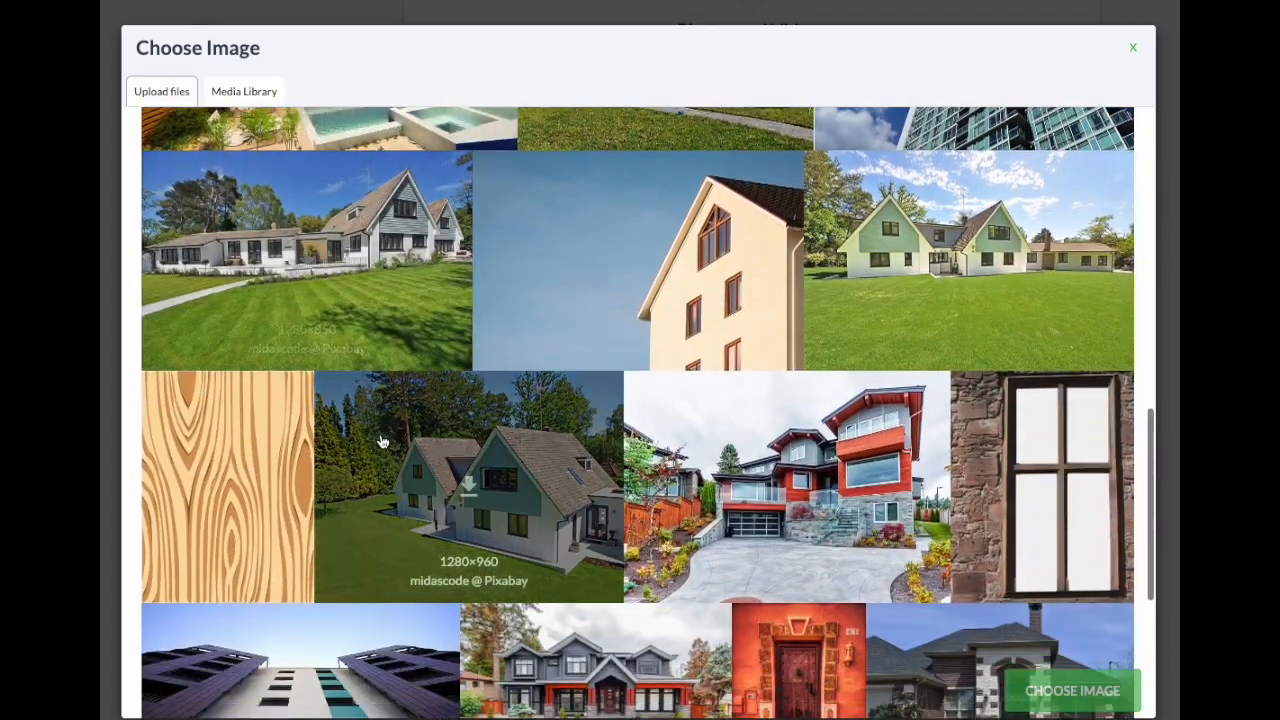
pyautogui.scroll(-2, 634, 432)
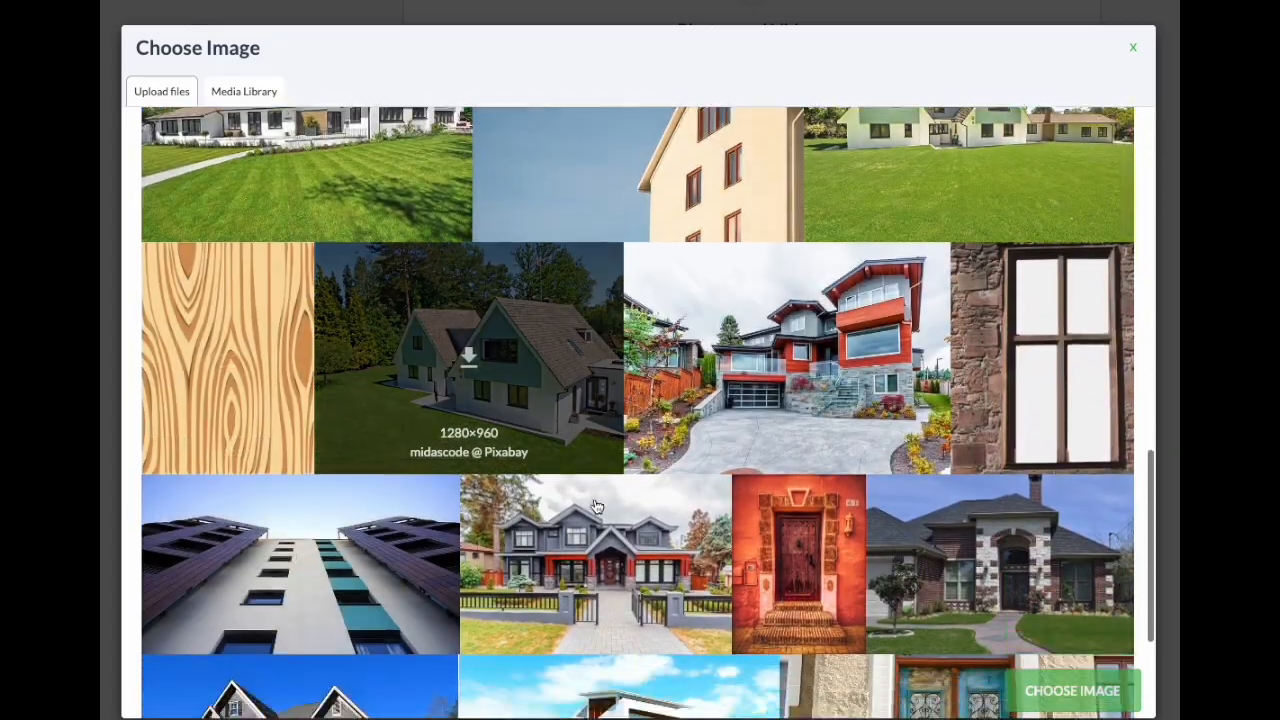
pyautogui.scroll(-2, 634, 432)
pyautogui.click(615, 682)
pyautogui.scroll(-10, 765, 568)
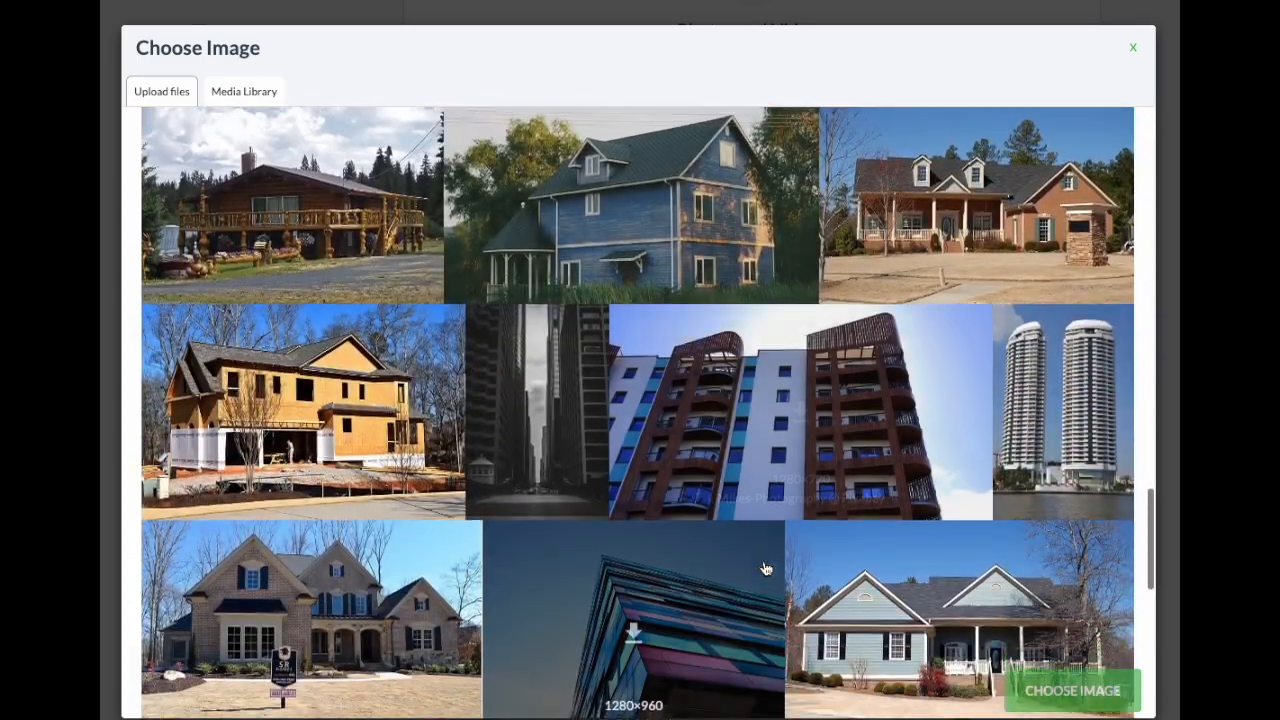
pyautogui.scroll(-5, 766, 569)
pyautogui.scroll(20, 746, 530)
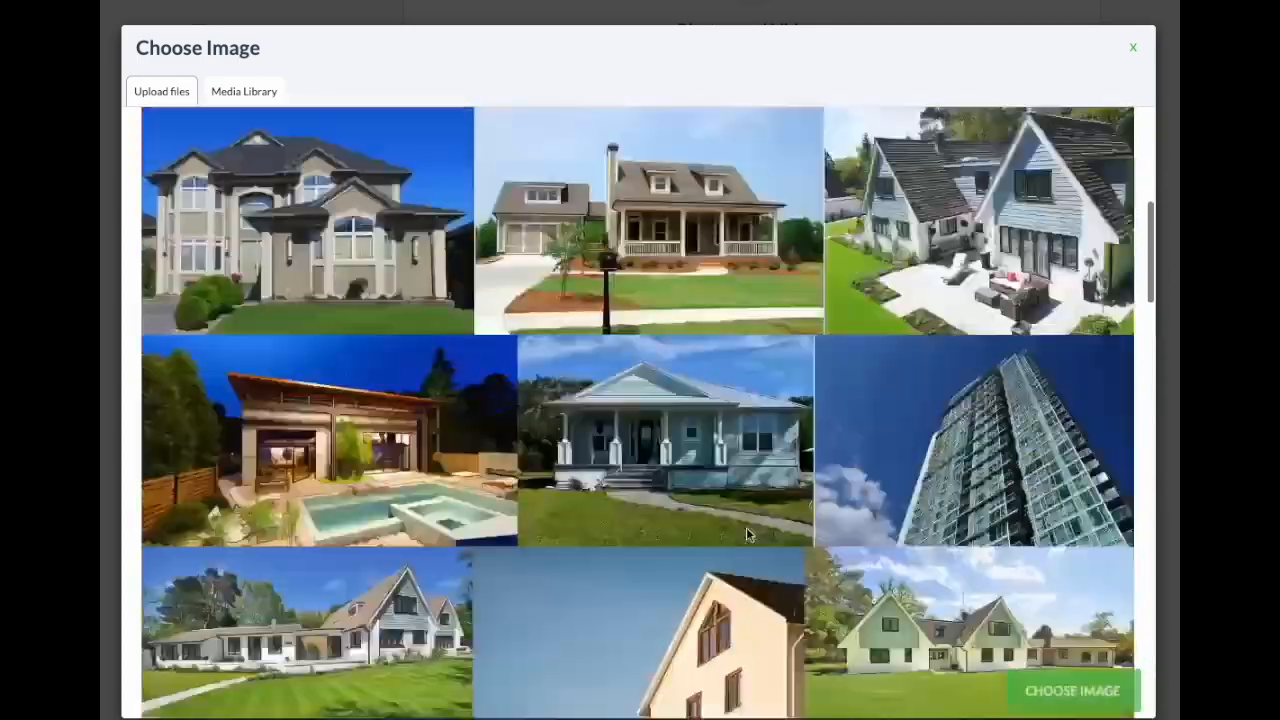
# Step: Search Pixabay for kitchen photos and download the red kitchen photo to the library
pyautogui.click(797, 137)
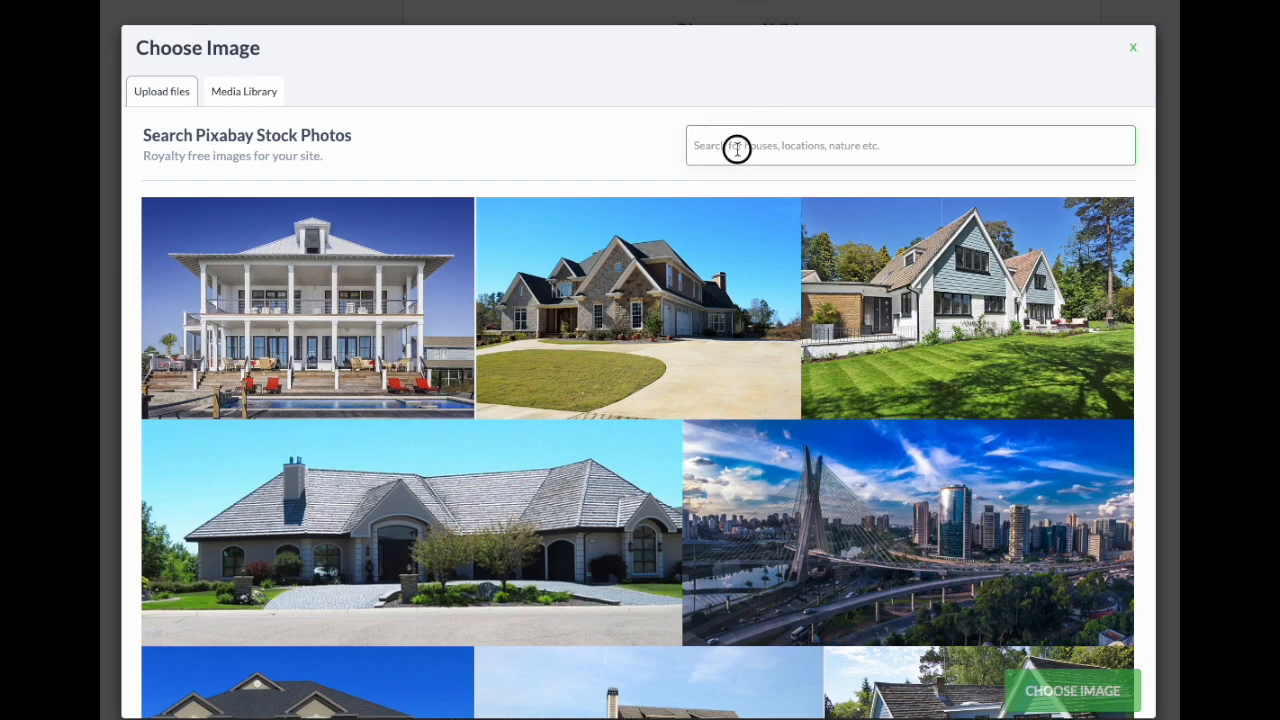
pyautogui.write('kitchen')
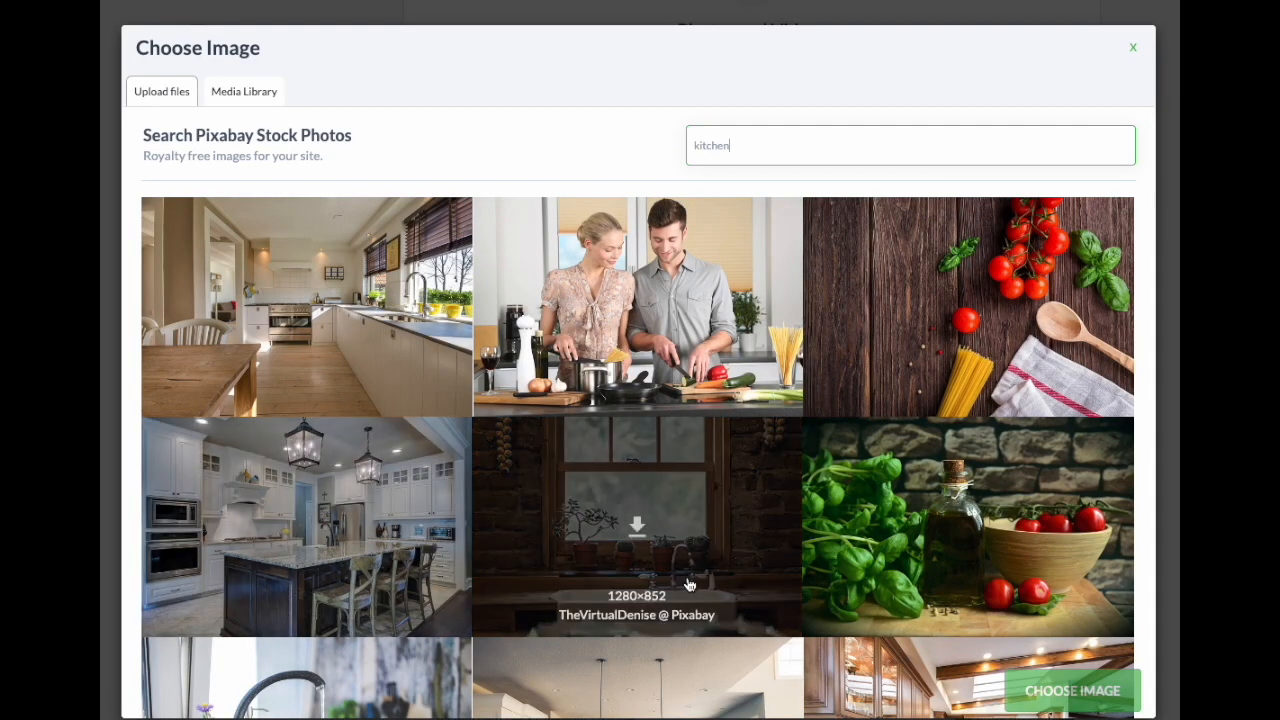
pyautogui.scroll(-5, 720, 552)
pyautogui.scroll(4, 720, 552)
pyautogui.scroll(-3, 1128, 305)
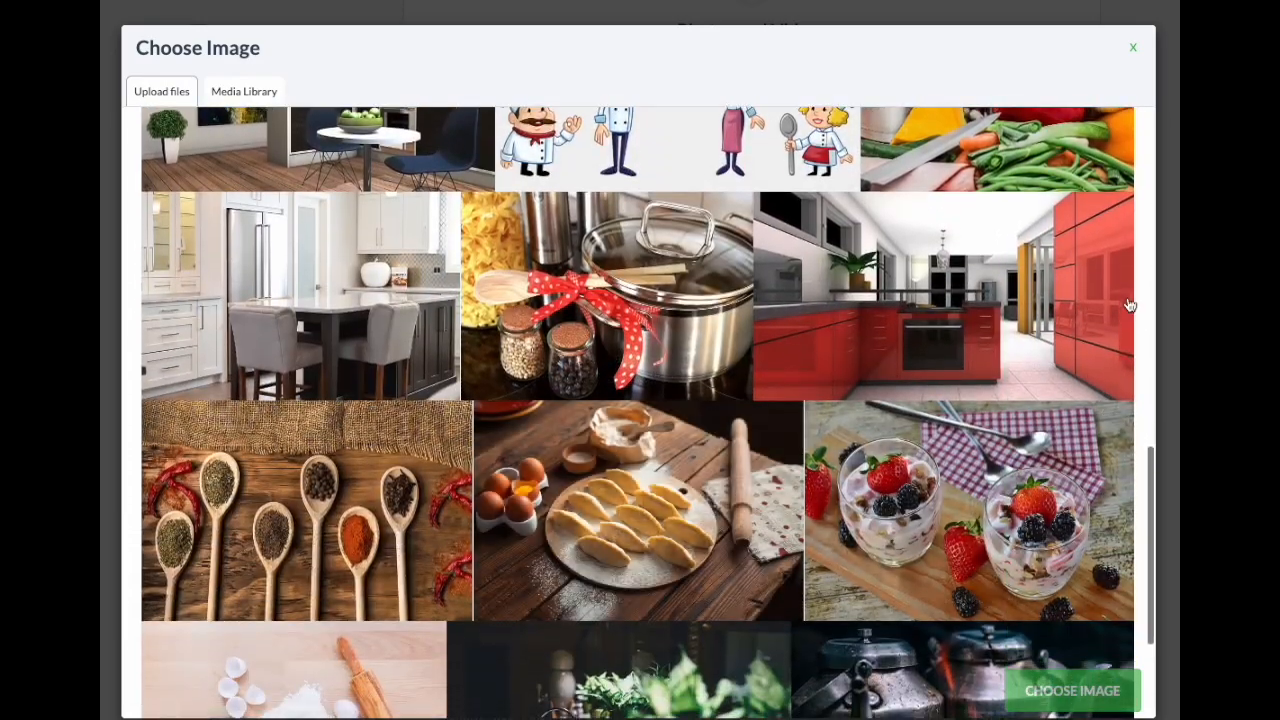
pyautogui.moveTo(945, 307)
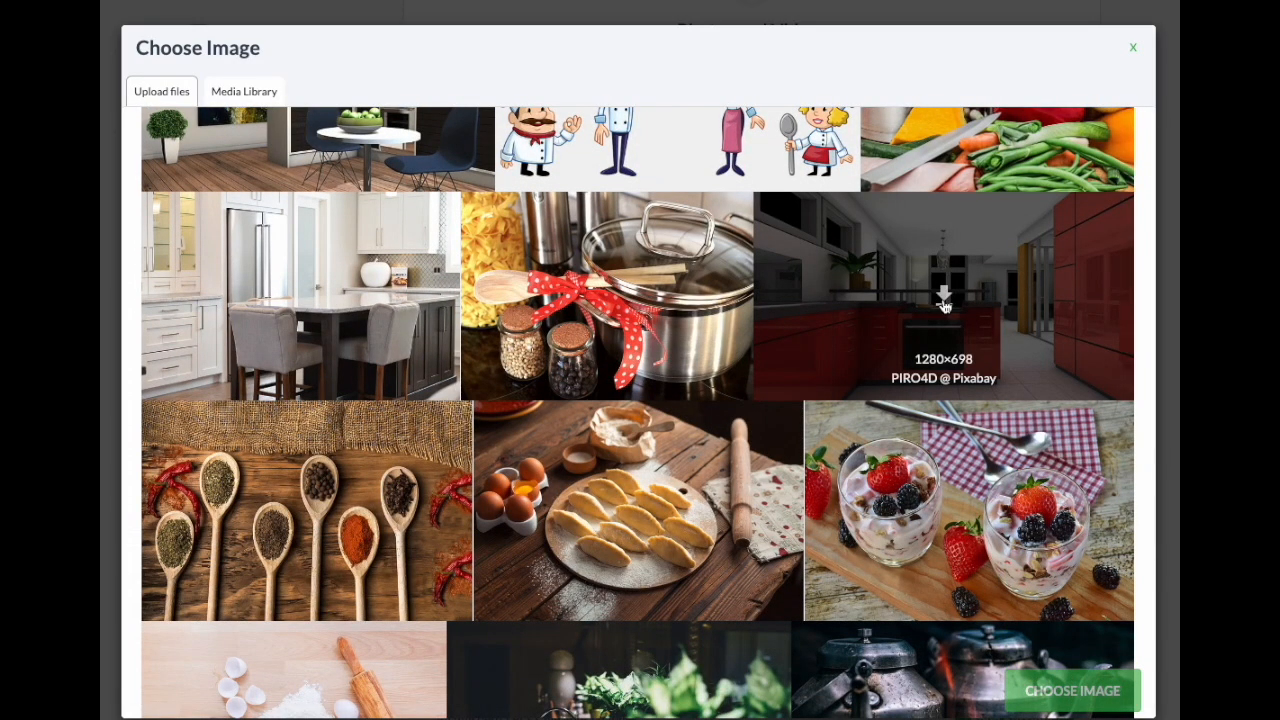
pyautogui.click(943, 306)
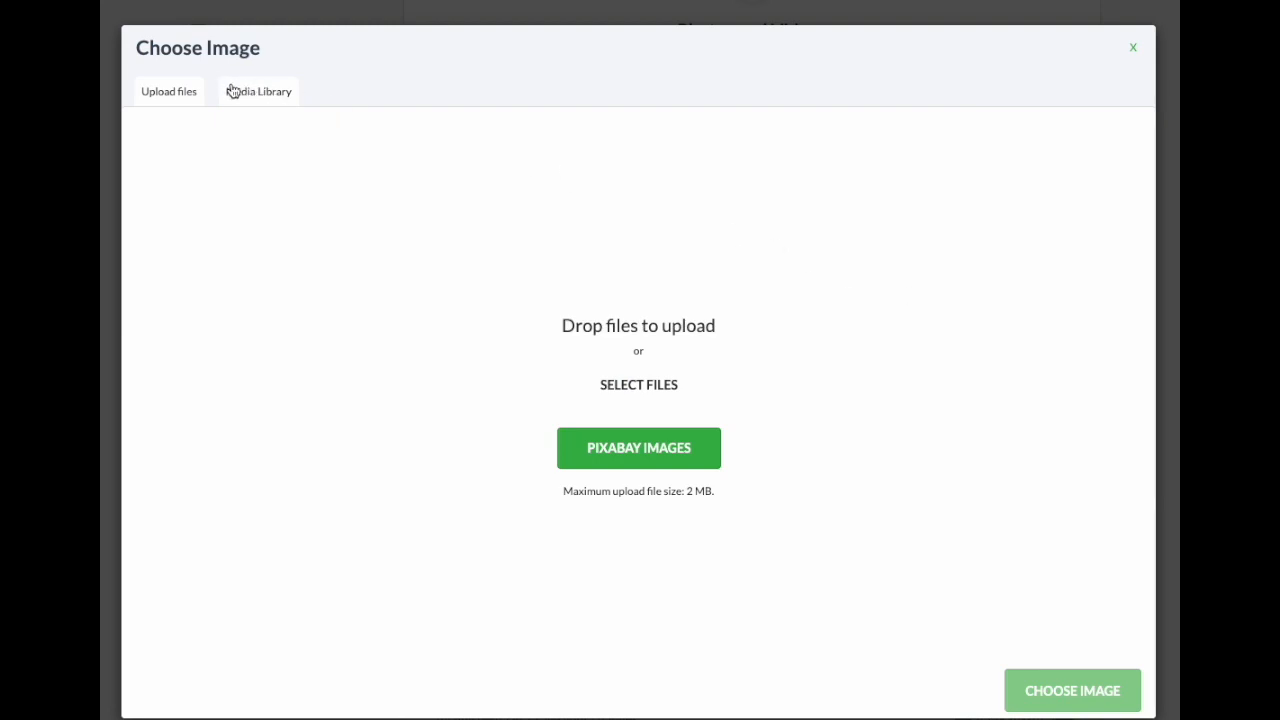
pyautogui.click(233, 91)
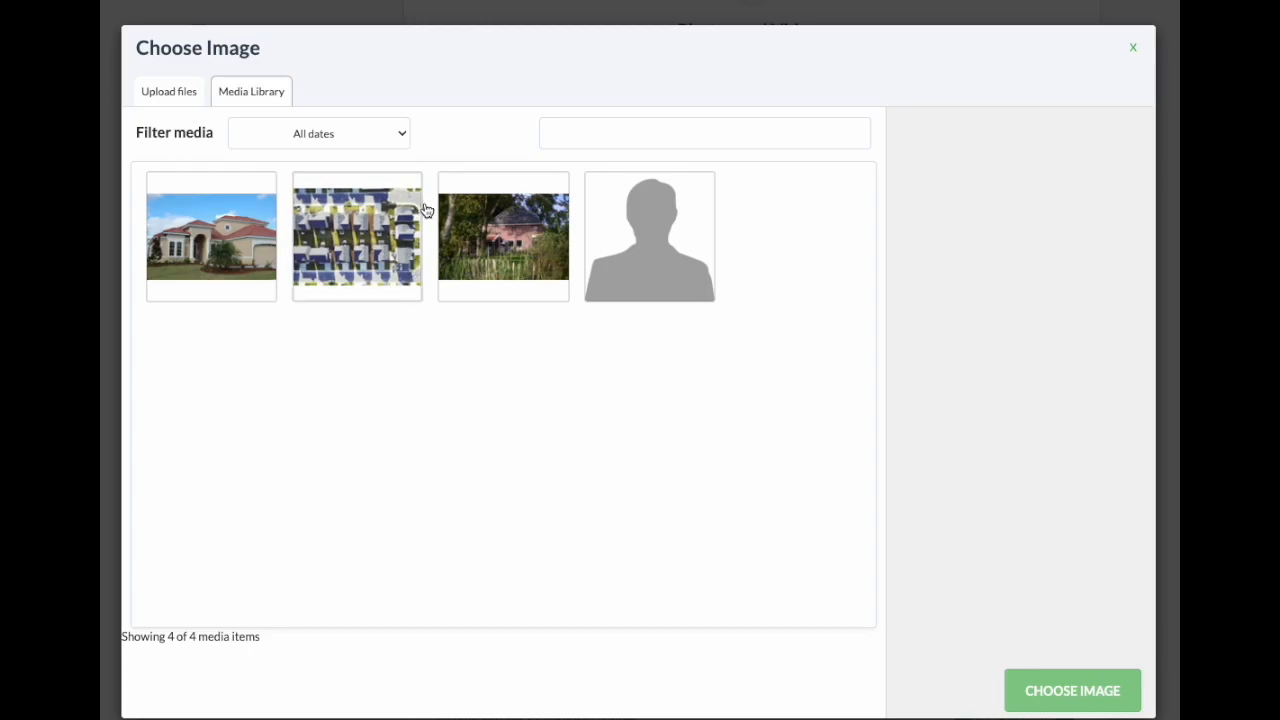
# Step: Reload the settings and choose the red kitchen photo as Secondary Image
pyautogui.press('super+r')
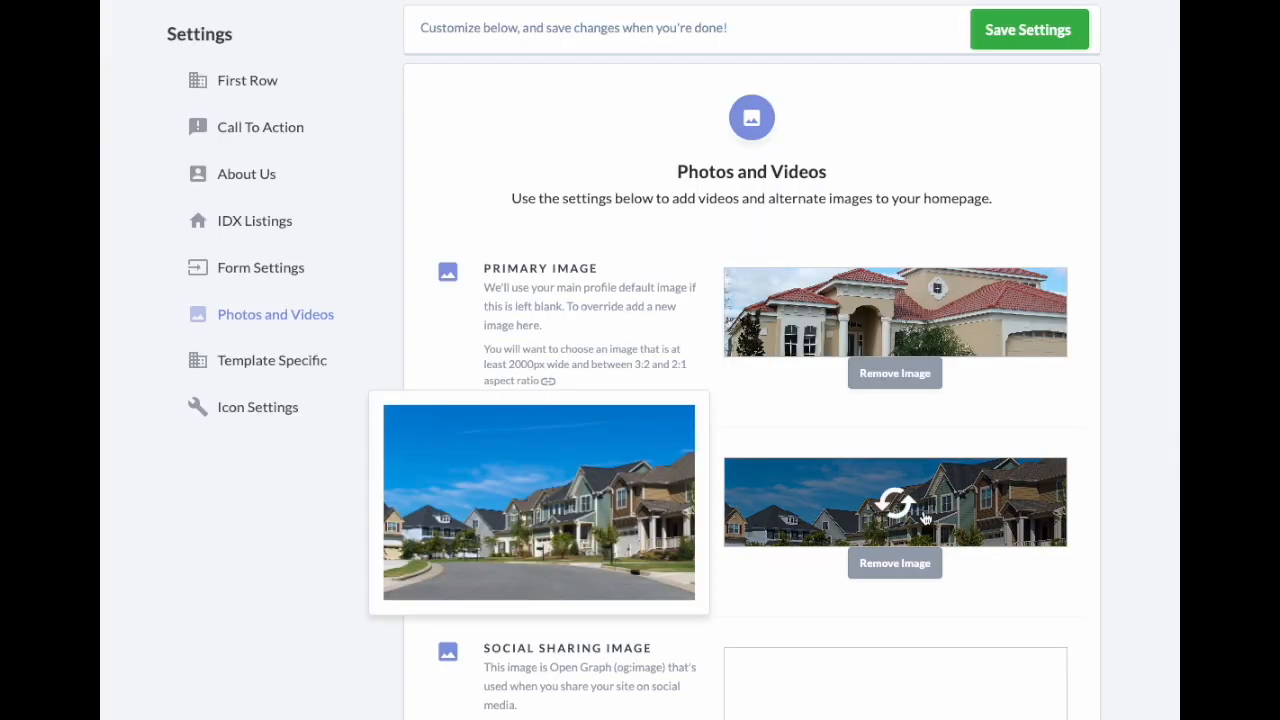
pyautogui.click(917, 514)
pyautogui.click(216, 249)
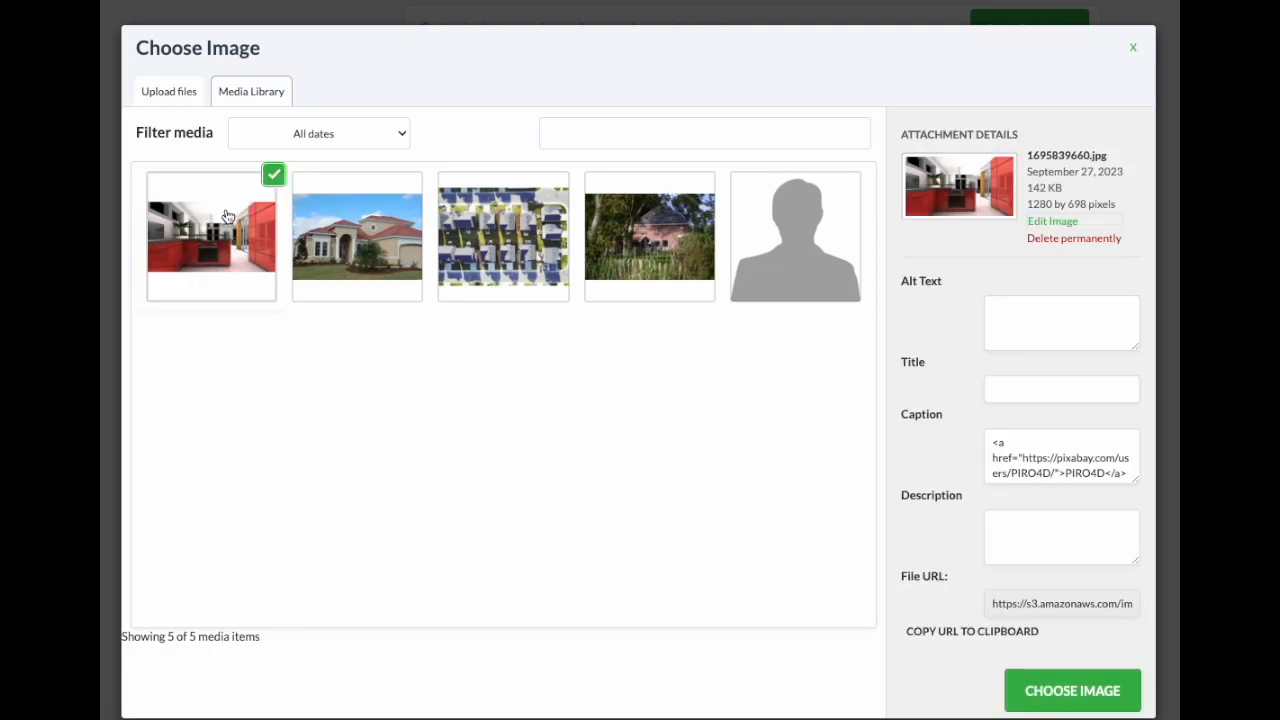
pyautogui.click(1035, 688)
pyautogui.scroll(-3, 576, 488)
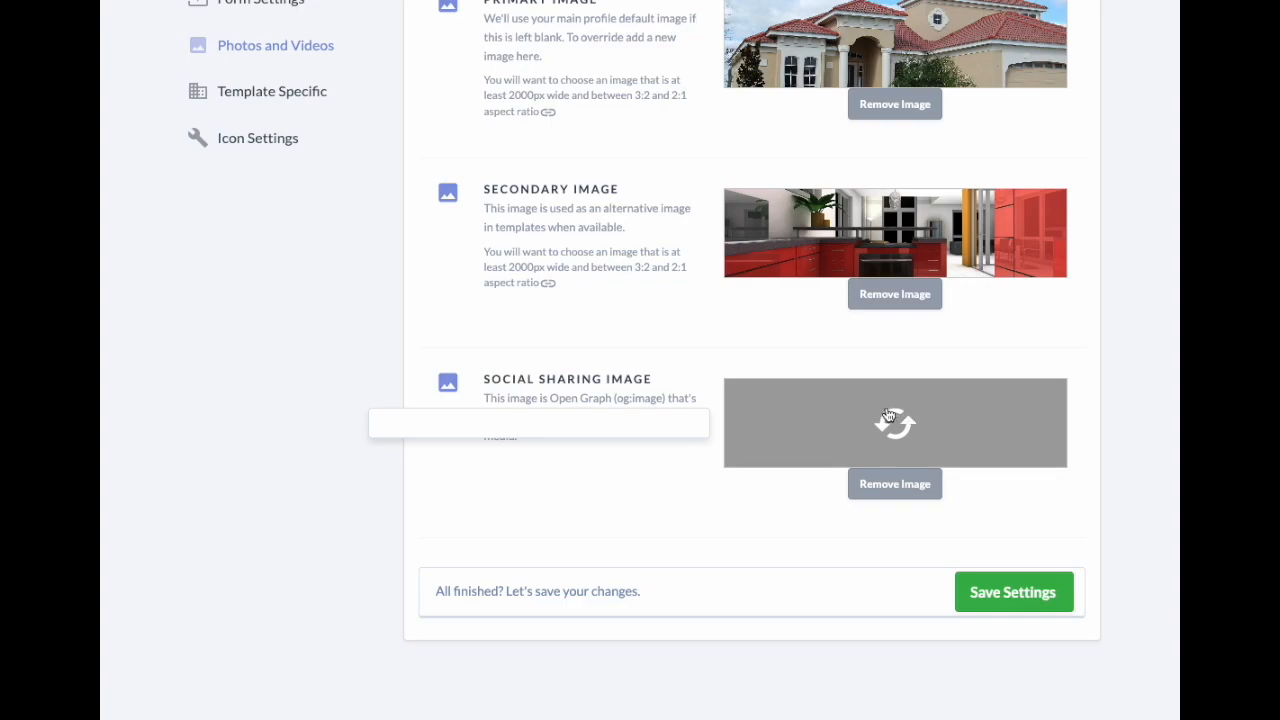
# Step: Upload EAP-SSI.jpg, set it as the Social Sharing Image, and save the settings
pyautogui.click(901, 418)
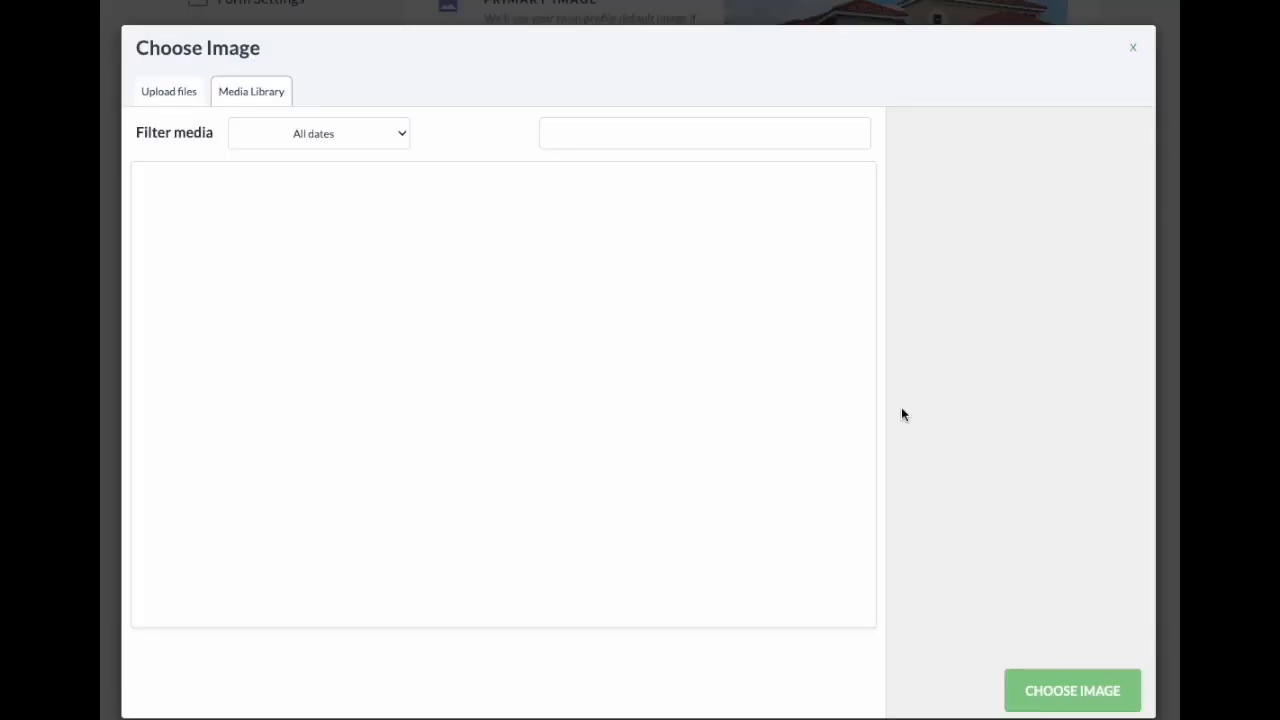
pyautogui.click(179, 91)
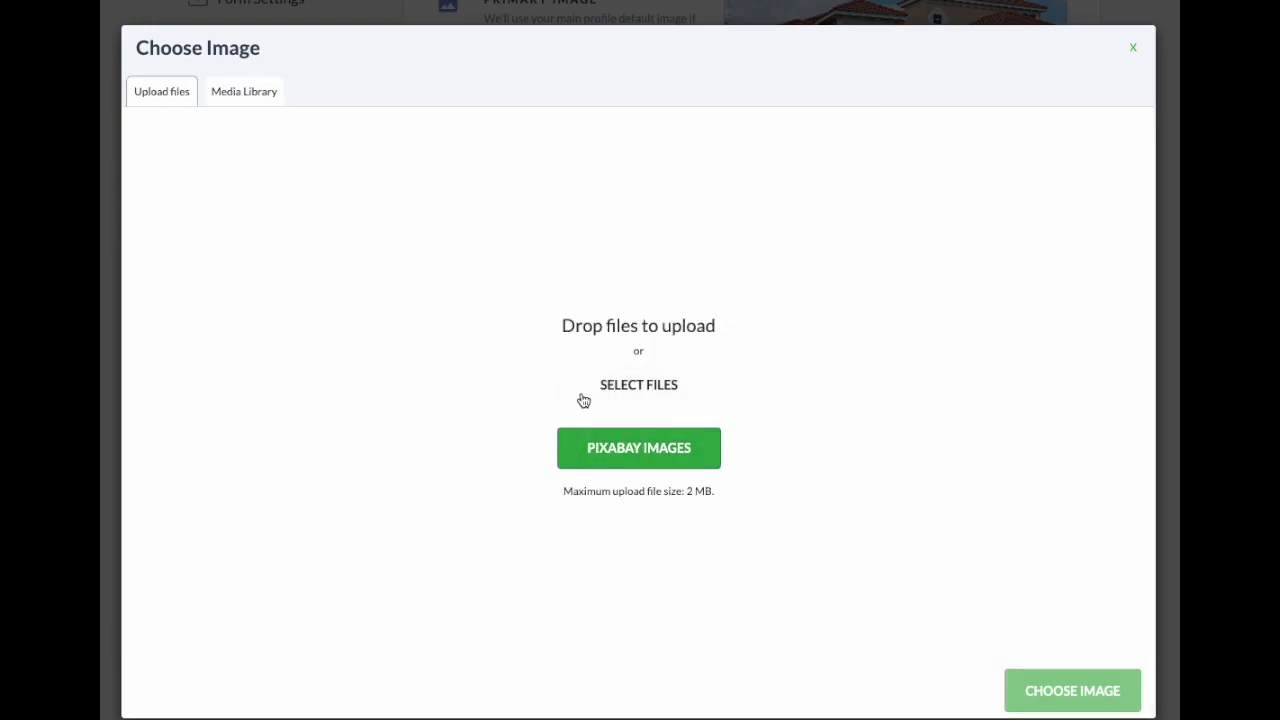
pyautogui.click(646, 389)
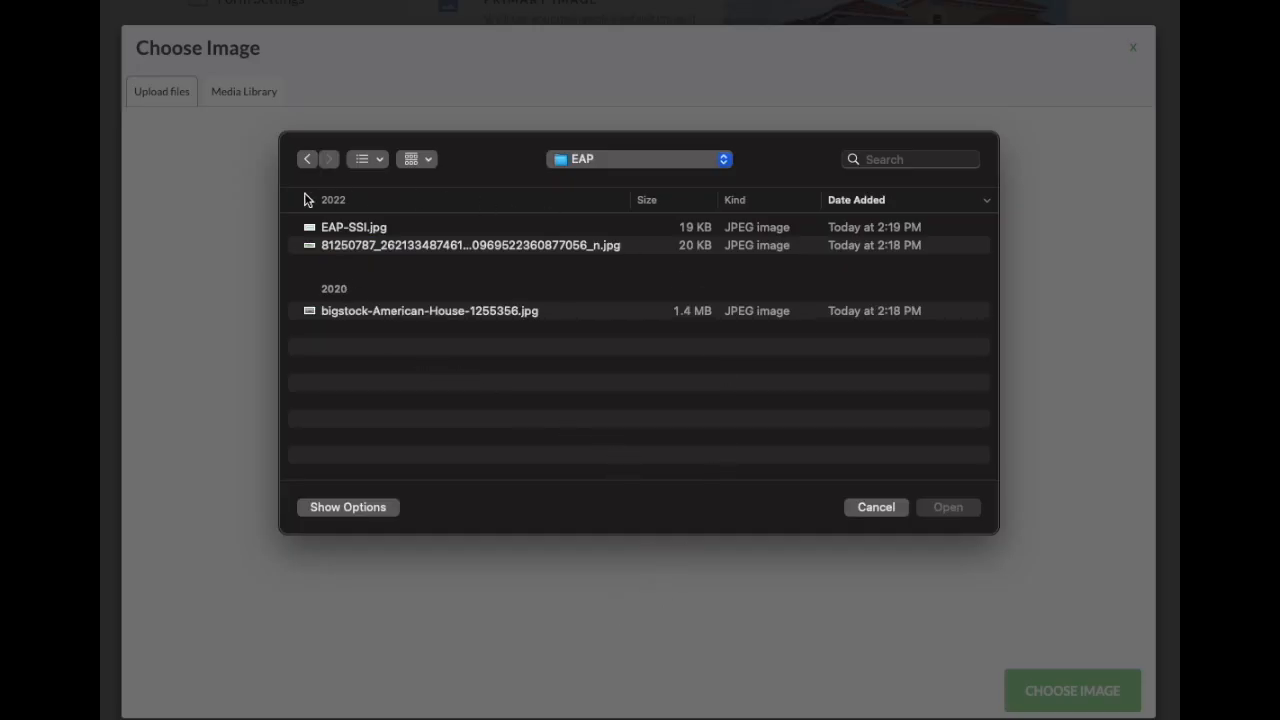
pyautogui.click(356, 231)
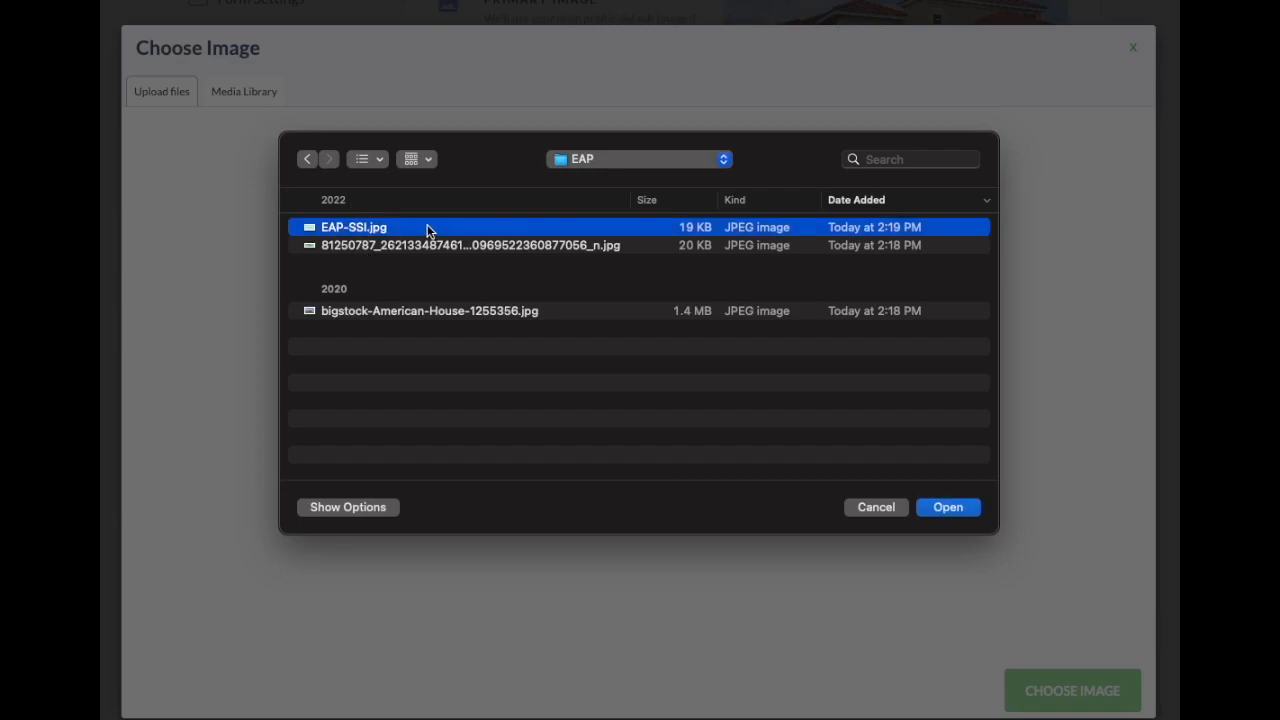
pyautogui.click(948, 508)
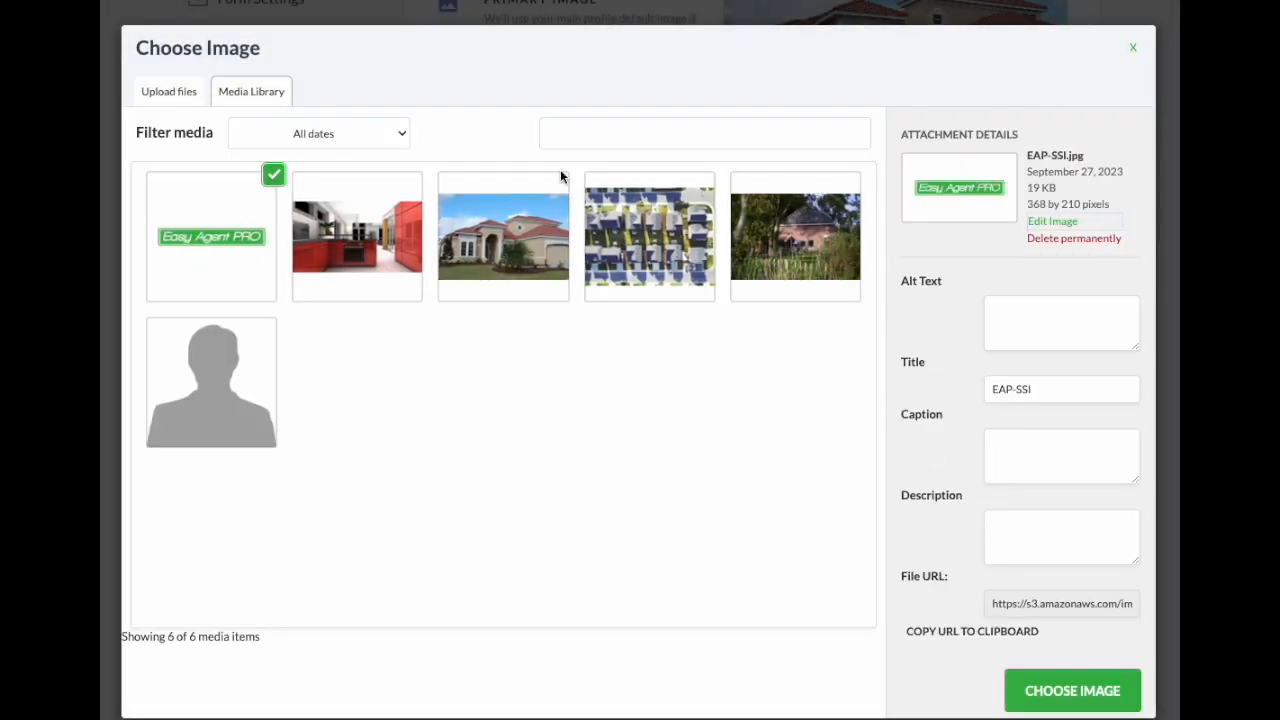
pyautogui.click(1055, 681)
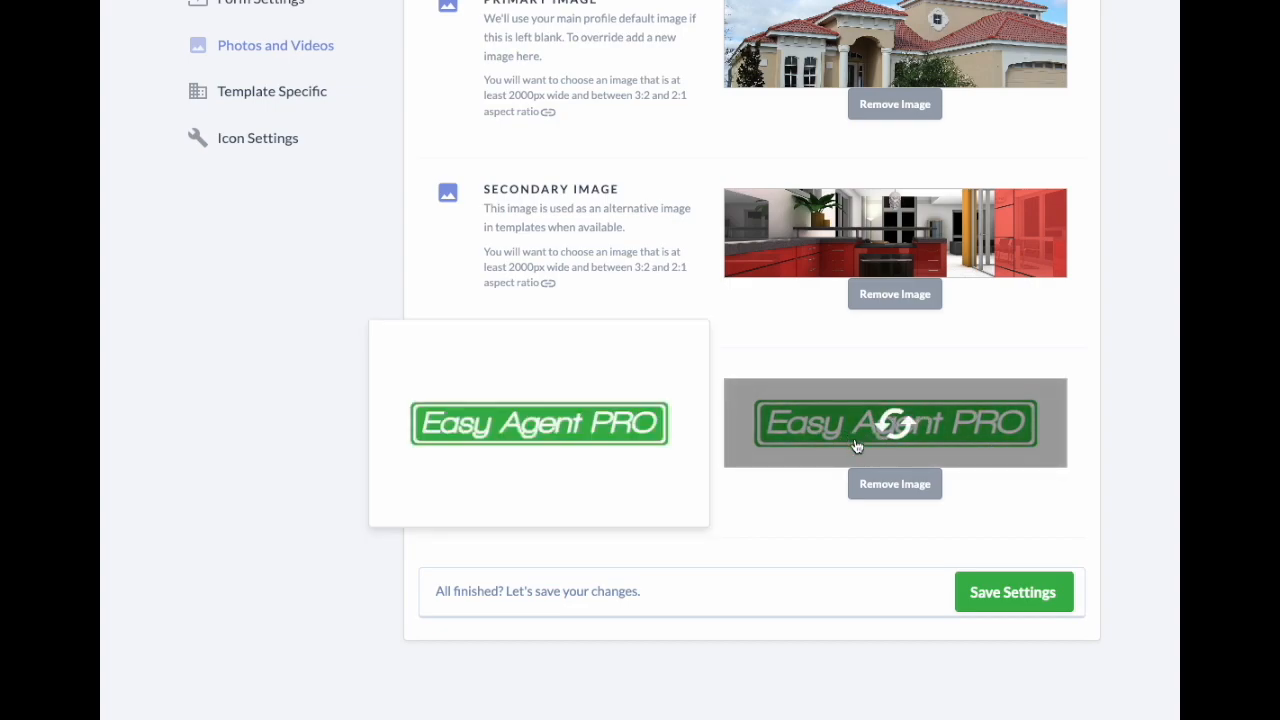
pyautogui.click(1018, 602)
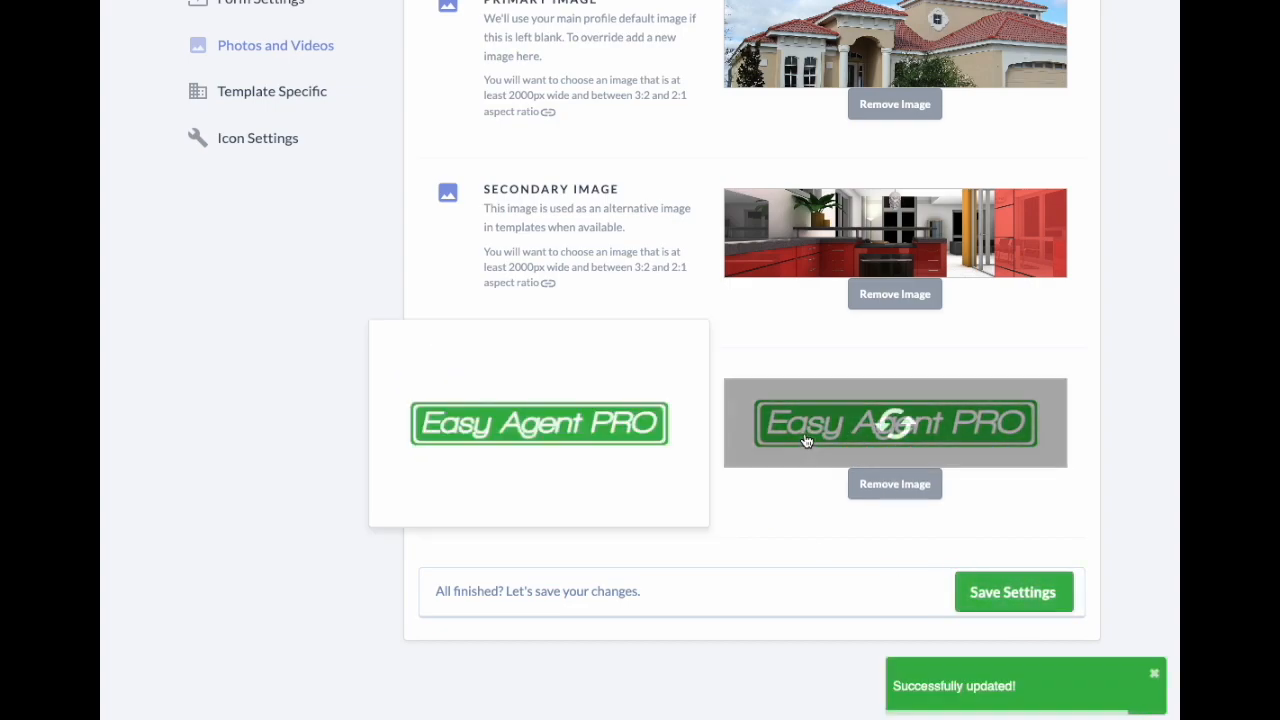
# Step: Scroll through the homepage preview, then open About Us down to the placeholder Brand Image
pyautogui.scroll(4, 701, 320)
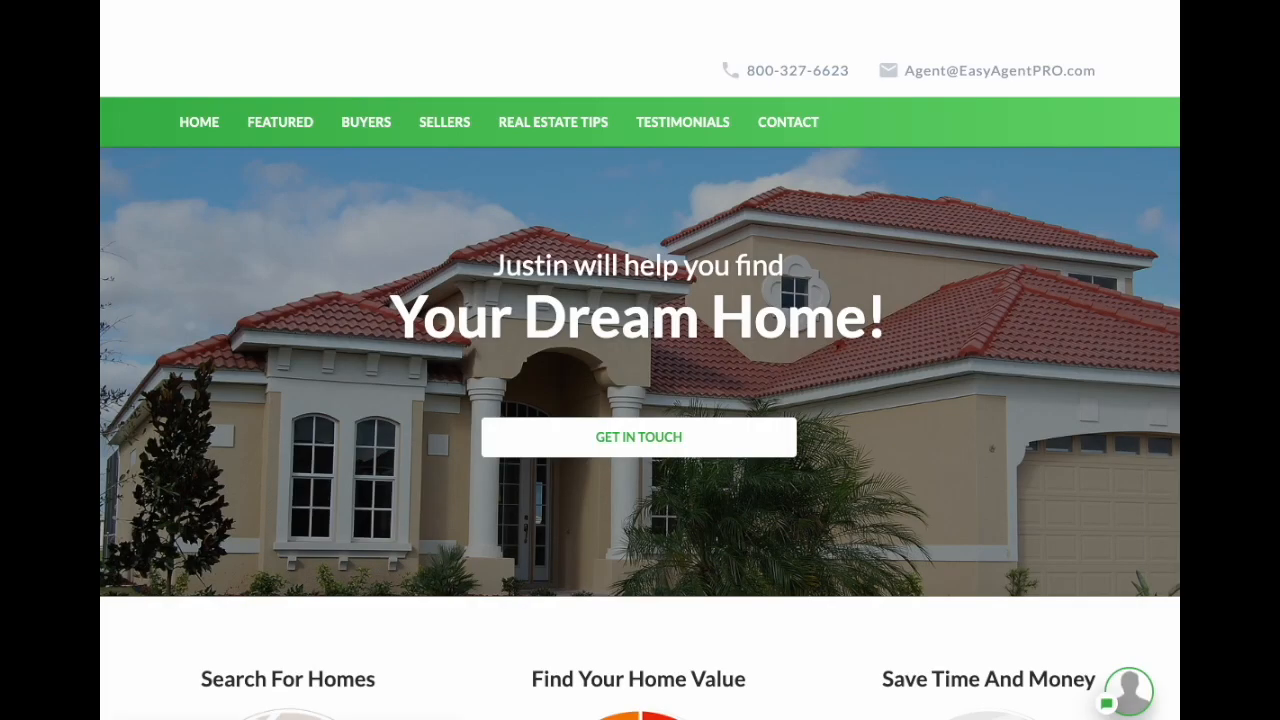
pyautogui.scroll(-6, 937, 328)
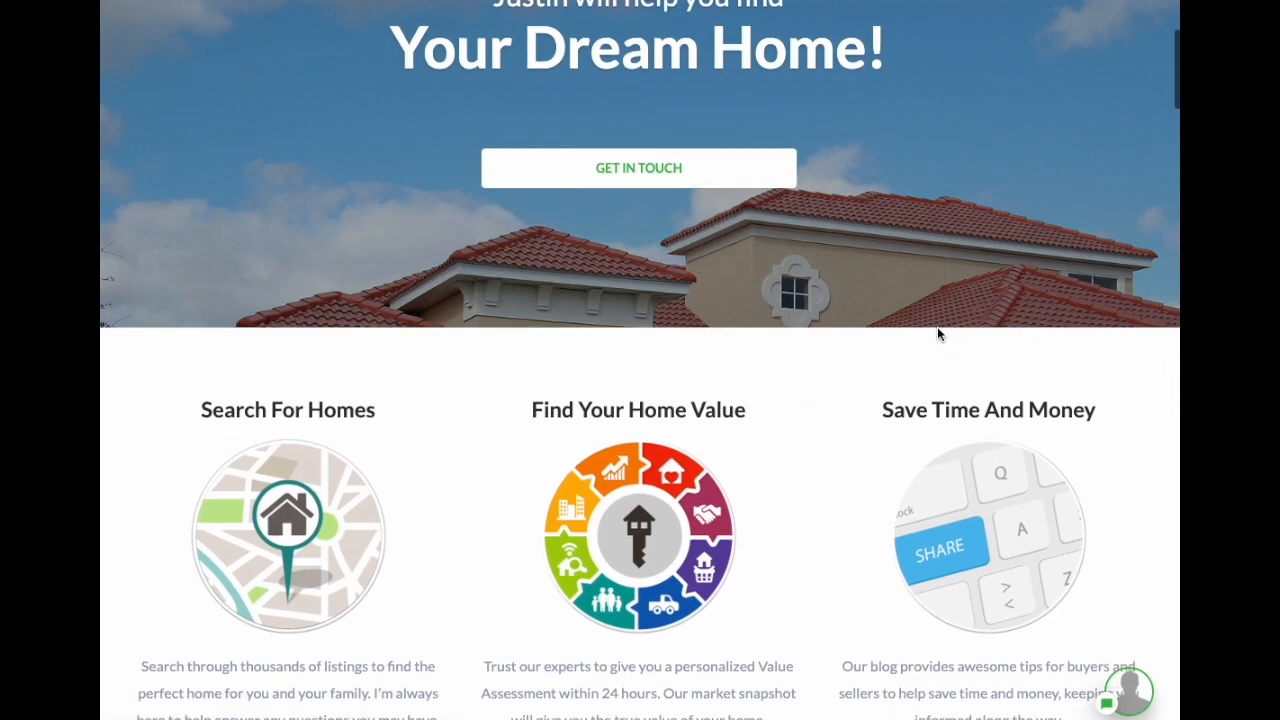
pyautogui.scroll(-6, 937, 326)
pyautogui.scroll(1, 979, 328)
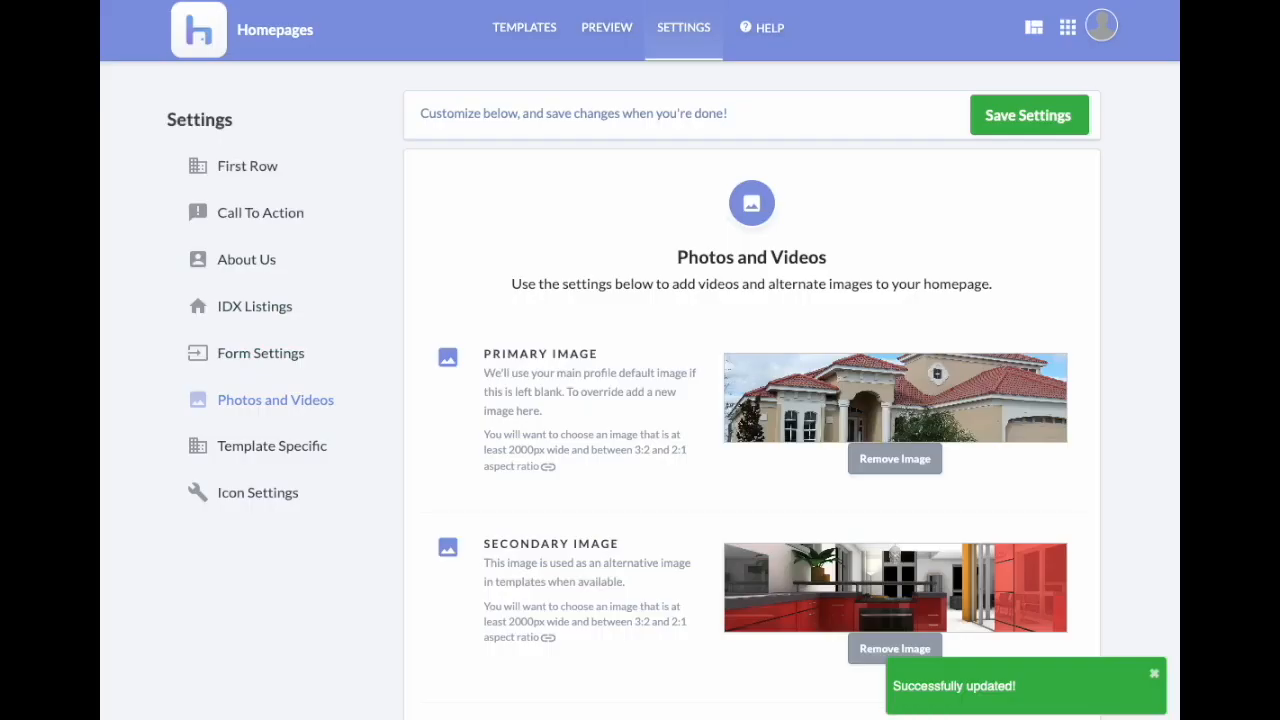
pyautogui.click(232, 259)
pyautogui.scroll(-6, 574, 314)
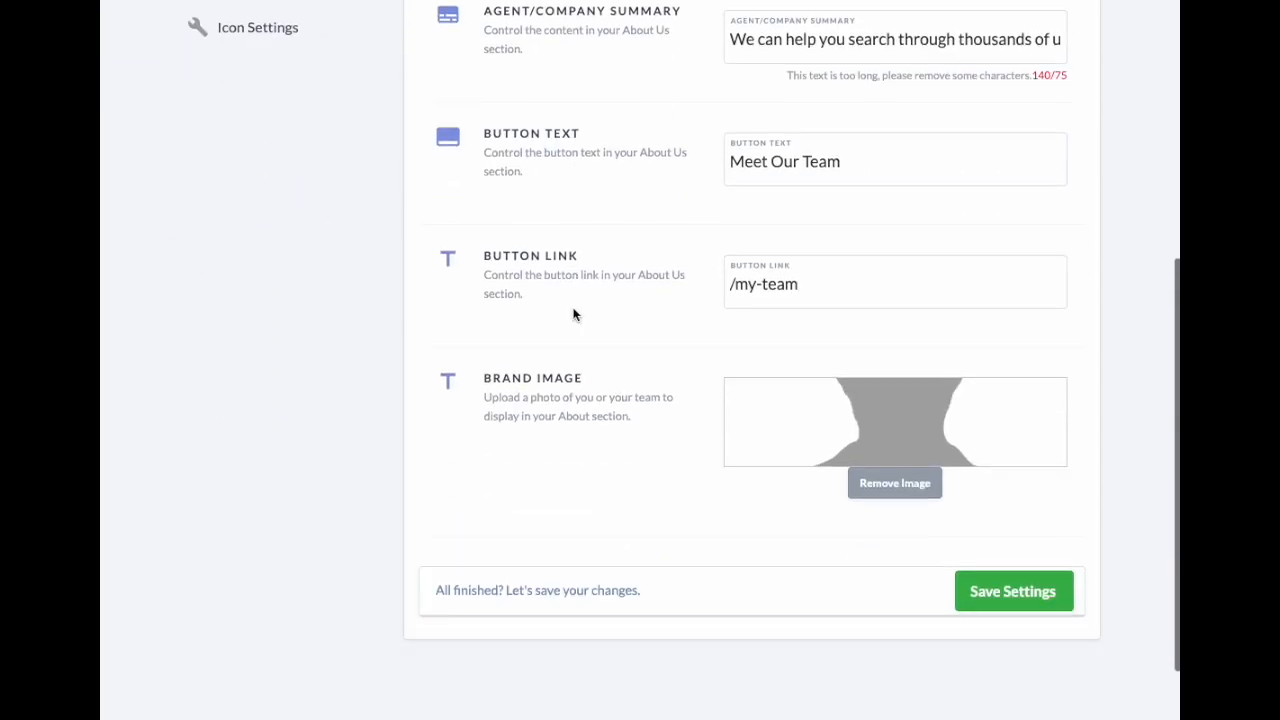
pyautogui.moveTo(937, 278)
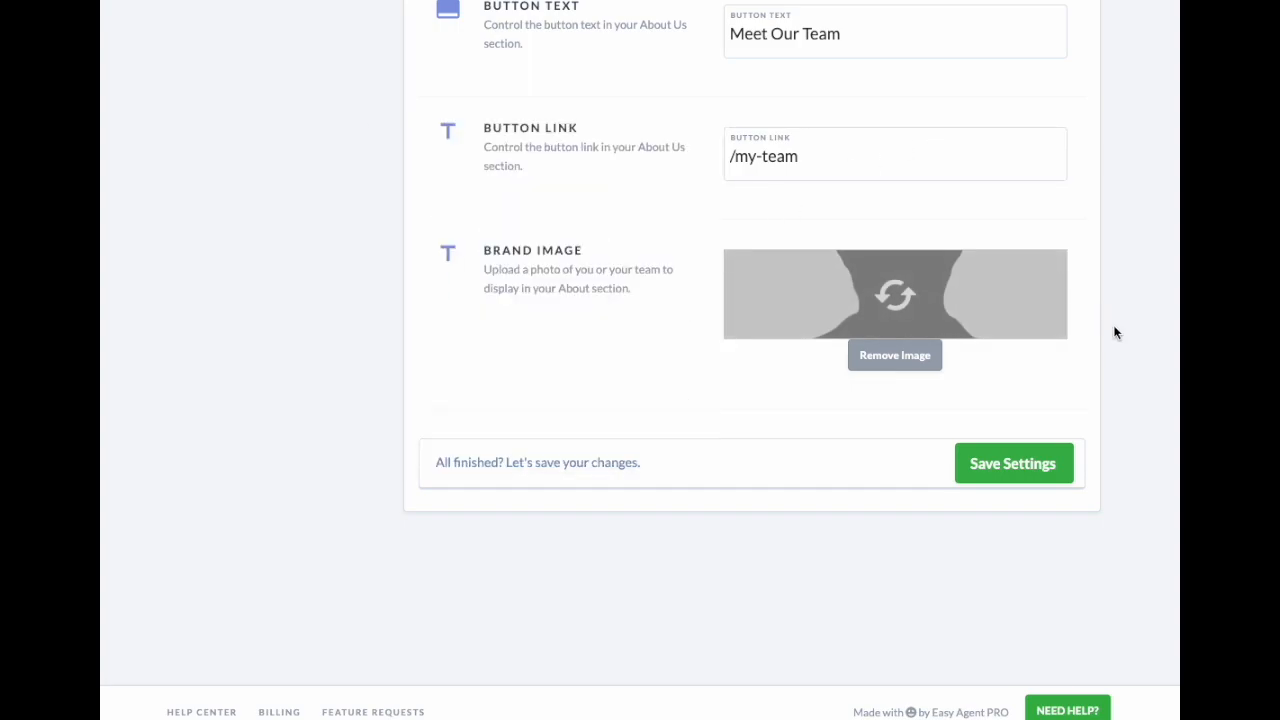
# Step: Upload the green EAP graphic as the About Us Brand Image and save
pyautogui.click(909, 290)
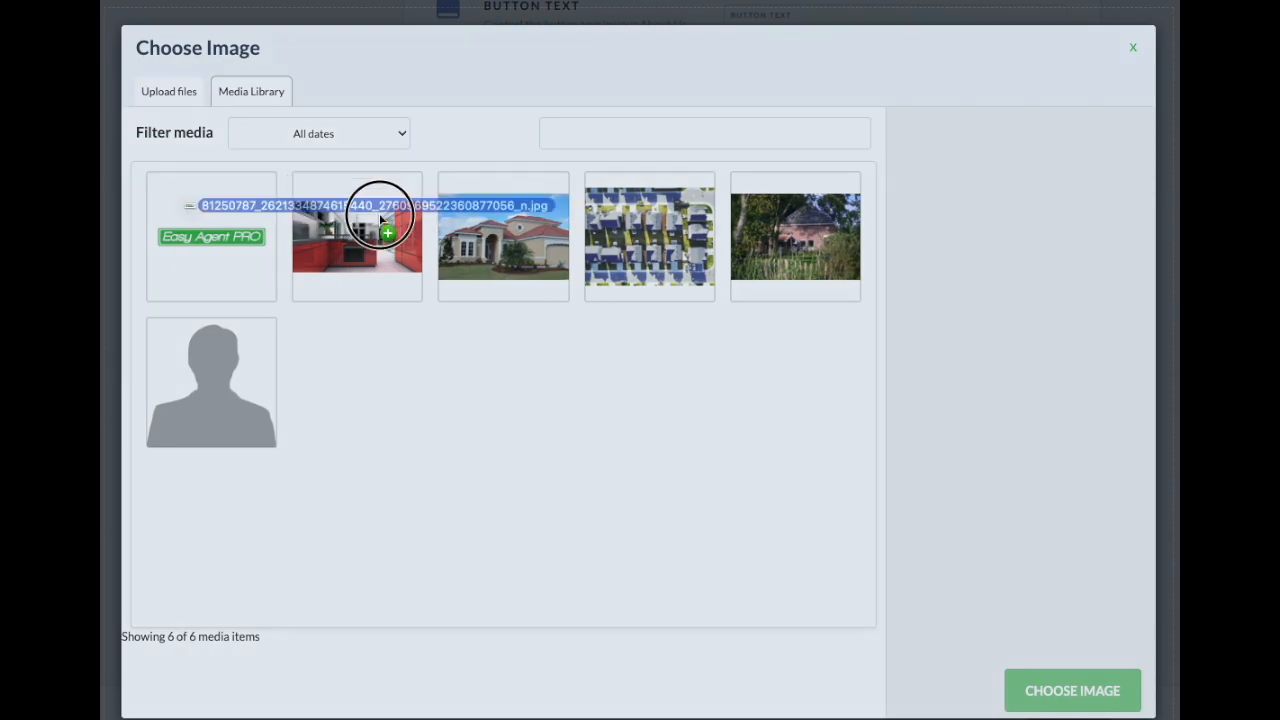
pyautogui.moveTo(386, 220); pyautogui.dragTo(400, 225)
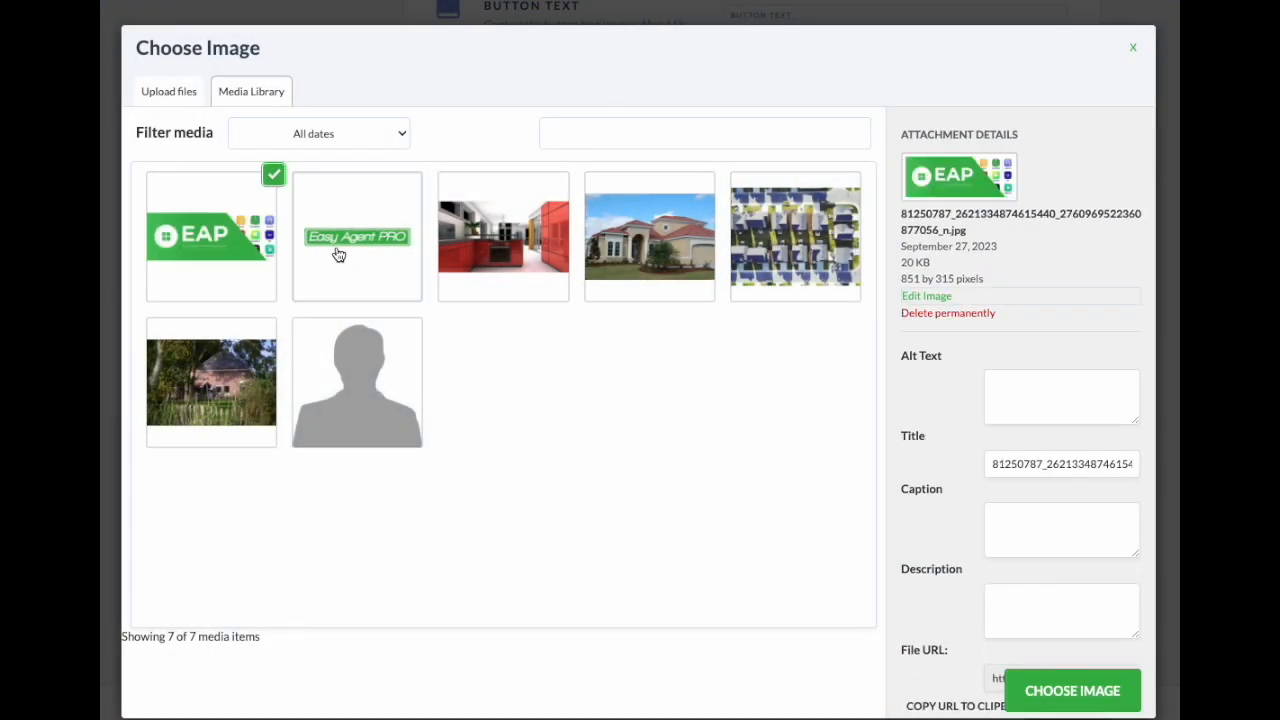
pyautogui.click(1072, 688)
pyautogui.click(1042, 461)
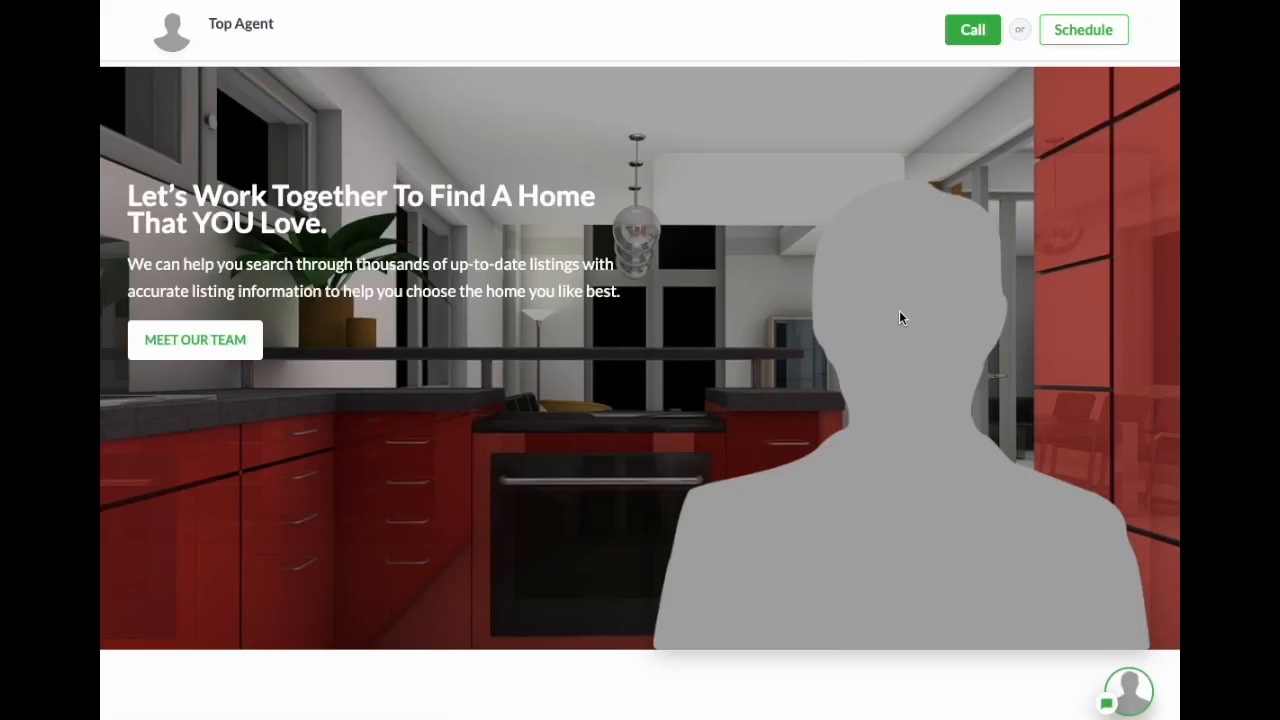
# Step: Reload the homepage to confirm the EAP graphic, then return to the settings
pyautogui.press('super+r')
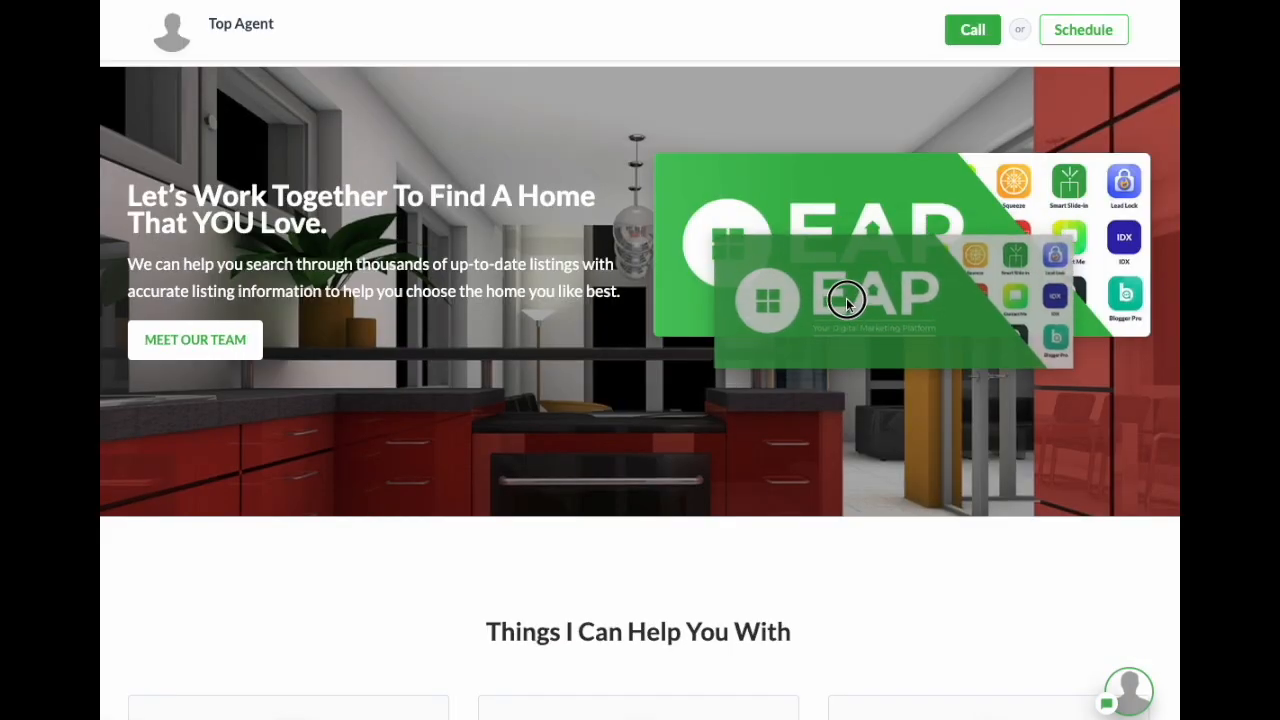
pyautogui.scroll(-10, 757, 277)
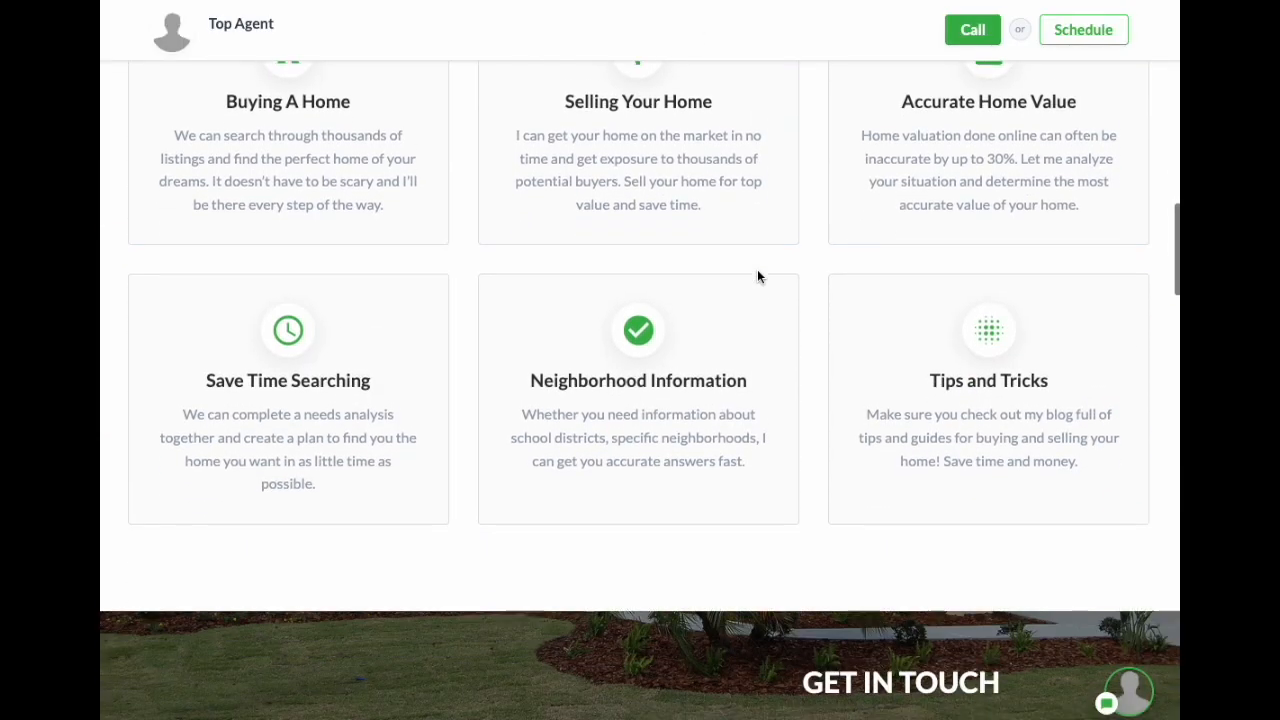
pyautogui.scroll(-5, 683, 190)
pyautogui.scroll(10, 687, 187)
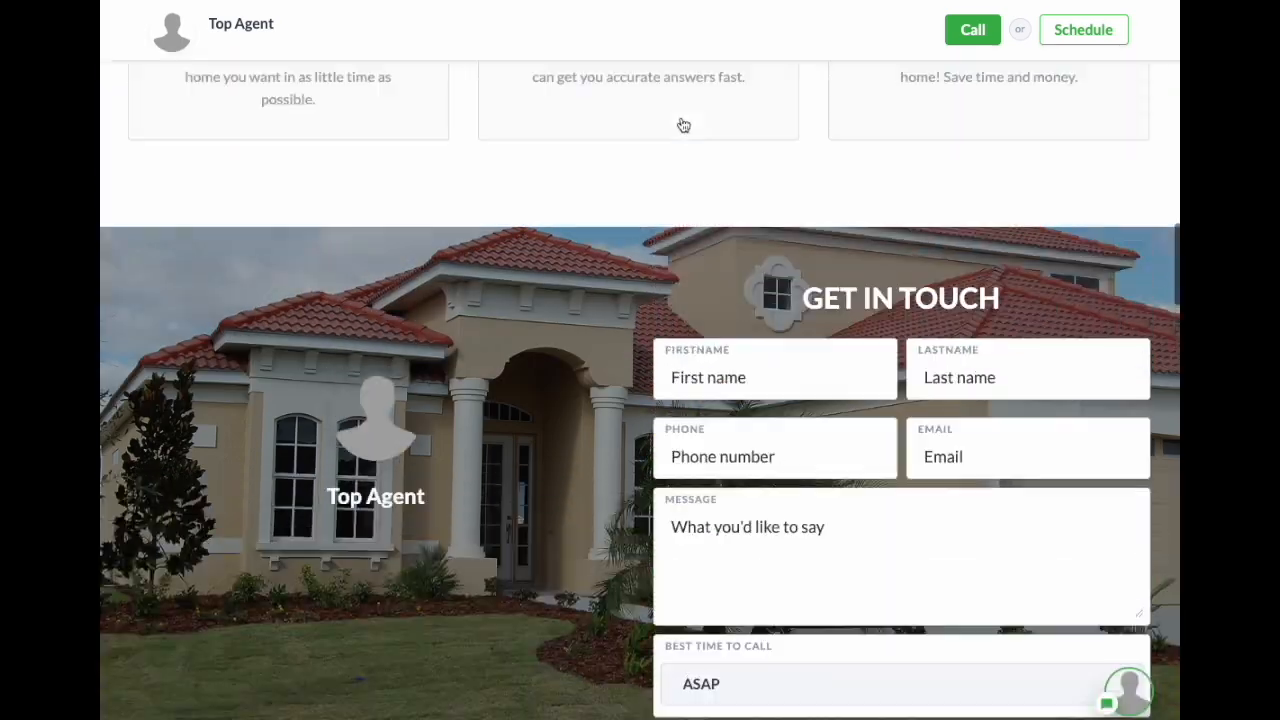
pyautogui.hotkey('ctrl', 'shift', 'Tab')
pyautogui.scroll(10, 495, 120)
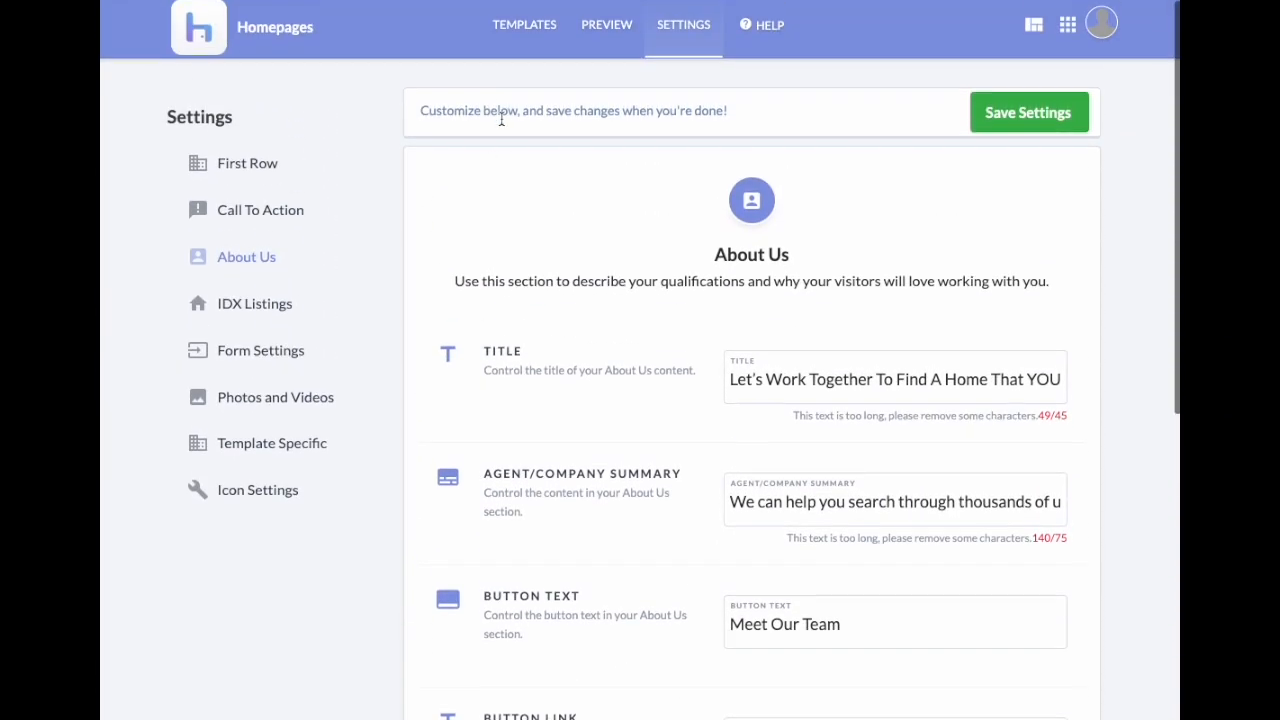
# Step: Open the Template Specific settings and scroll down to the Grid Header field
pyautogui.click(284, 447)
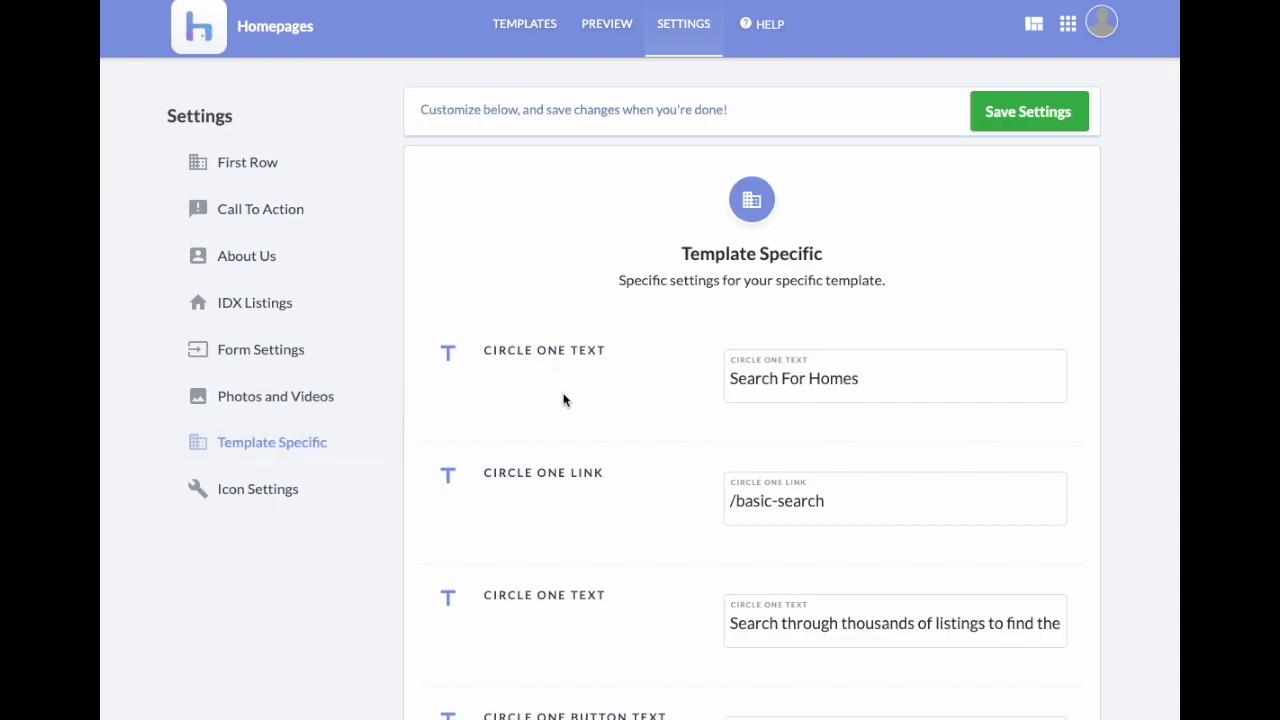
pyautogui.moveTo(511, 355); pyautogui.dragTo(626, 472)
pyautogui.click(626, 472)
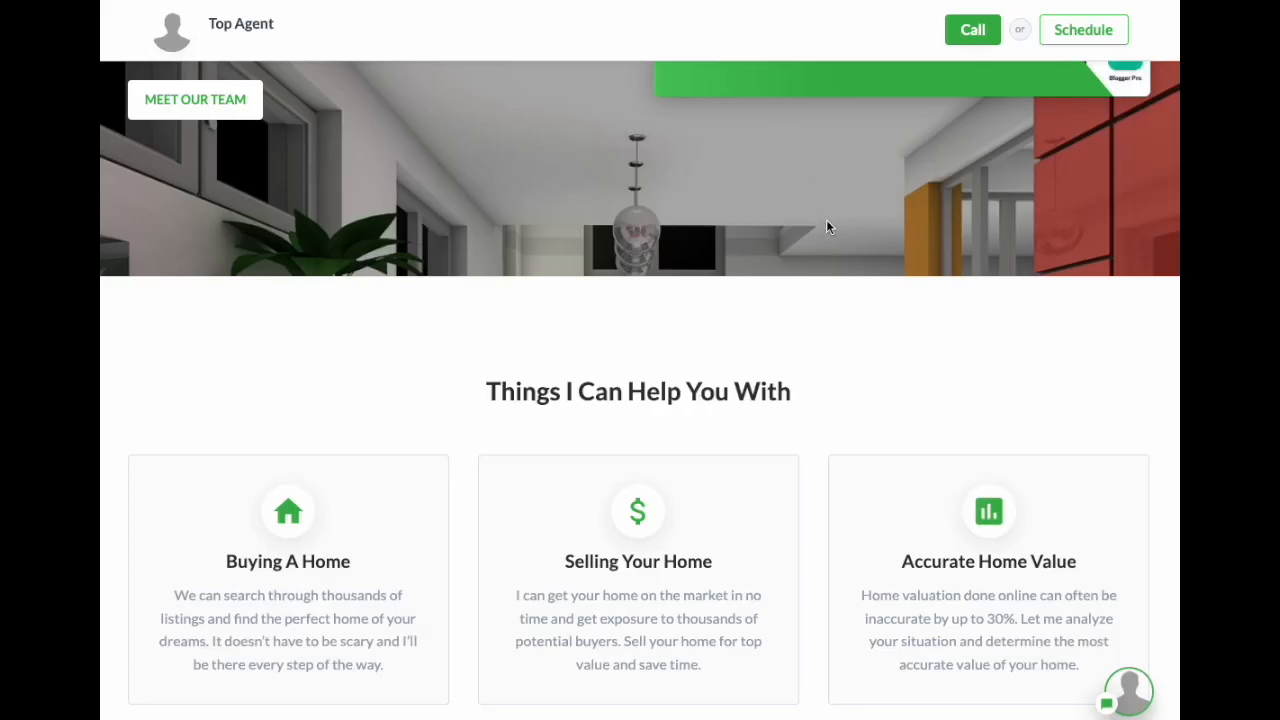
pyautogui.scroll(1, 826, 228)
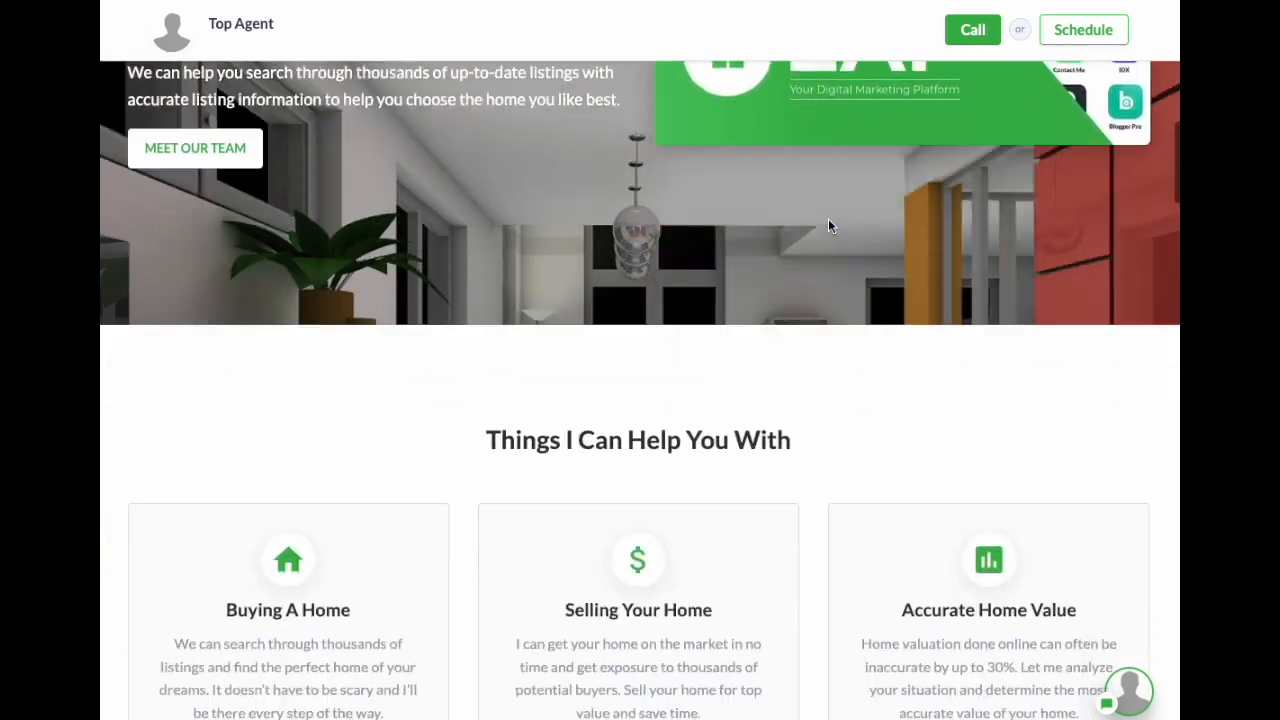
pyautogui.scroll(-4, 826, 220)
pyautogui.scroll(9, 609, 143)
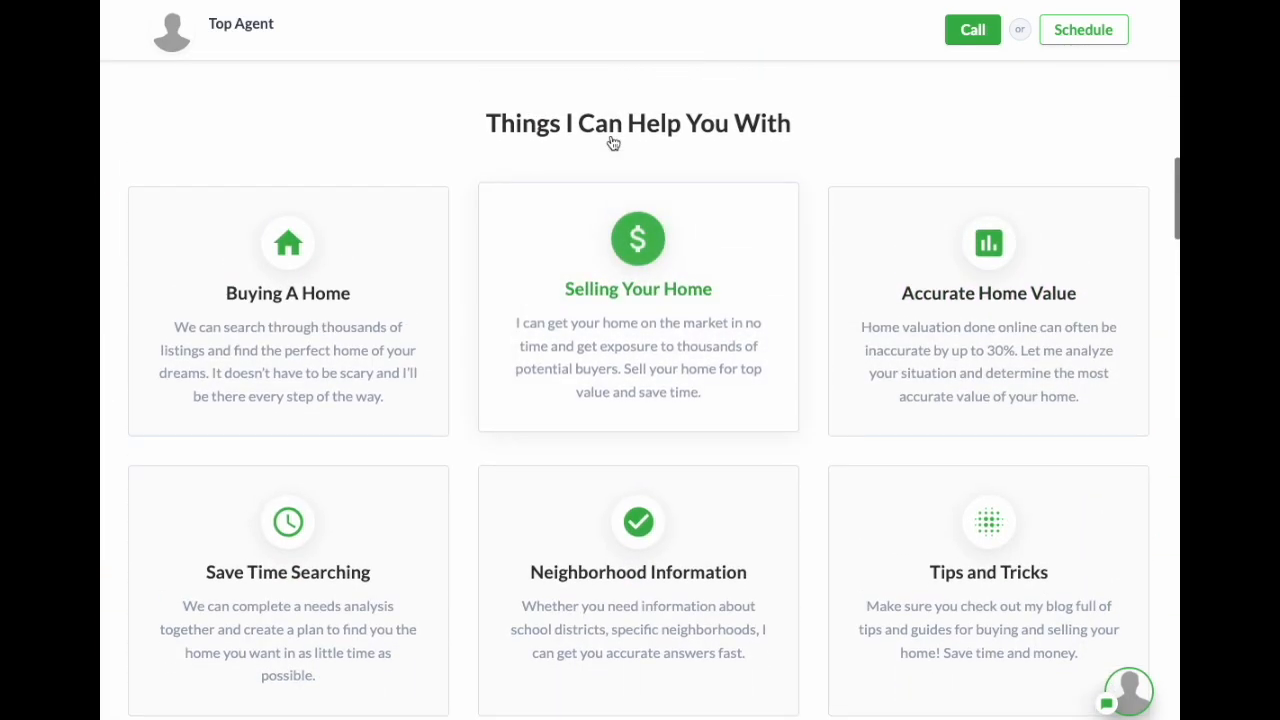
pyautogui.scroll(2, 926, 192)
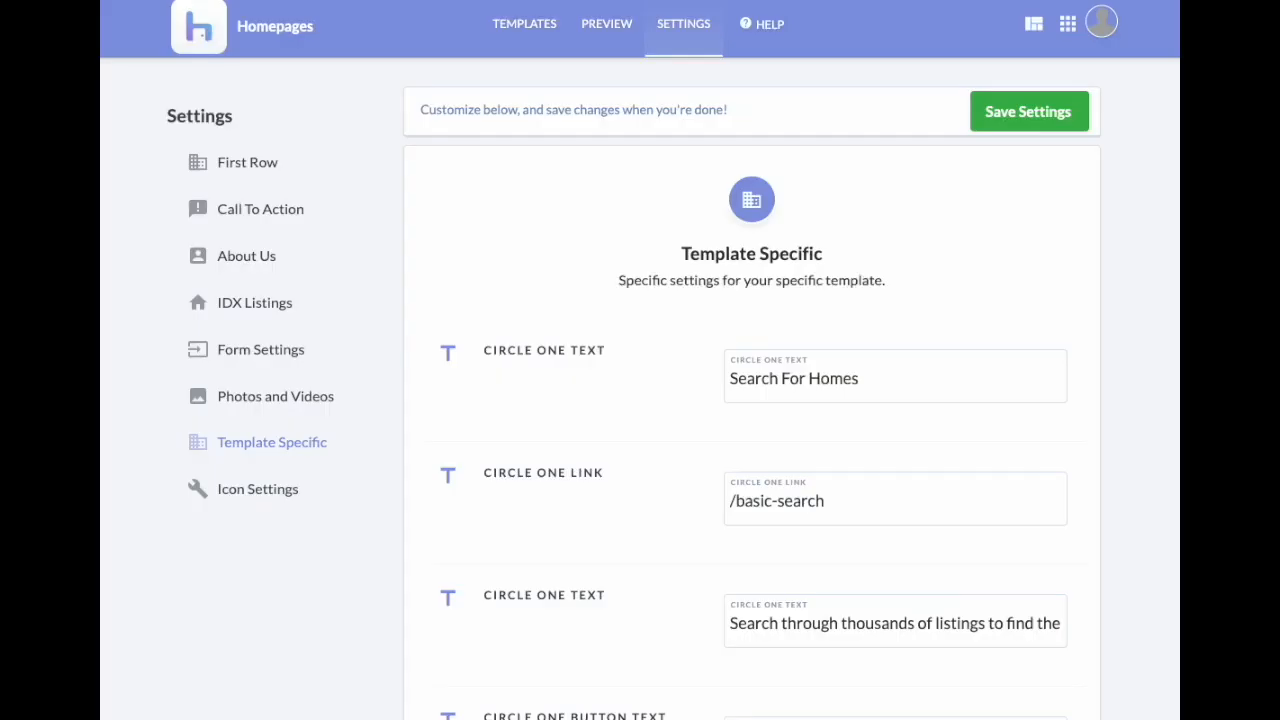
pyautogui.scroll(-3, 857, 306)
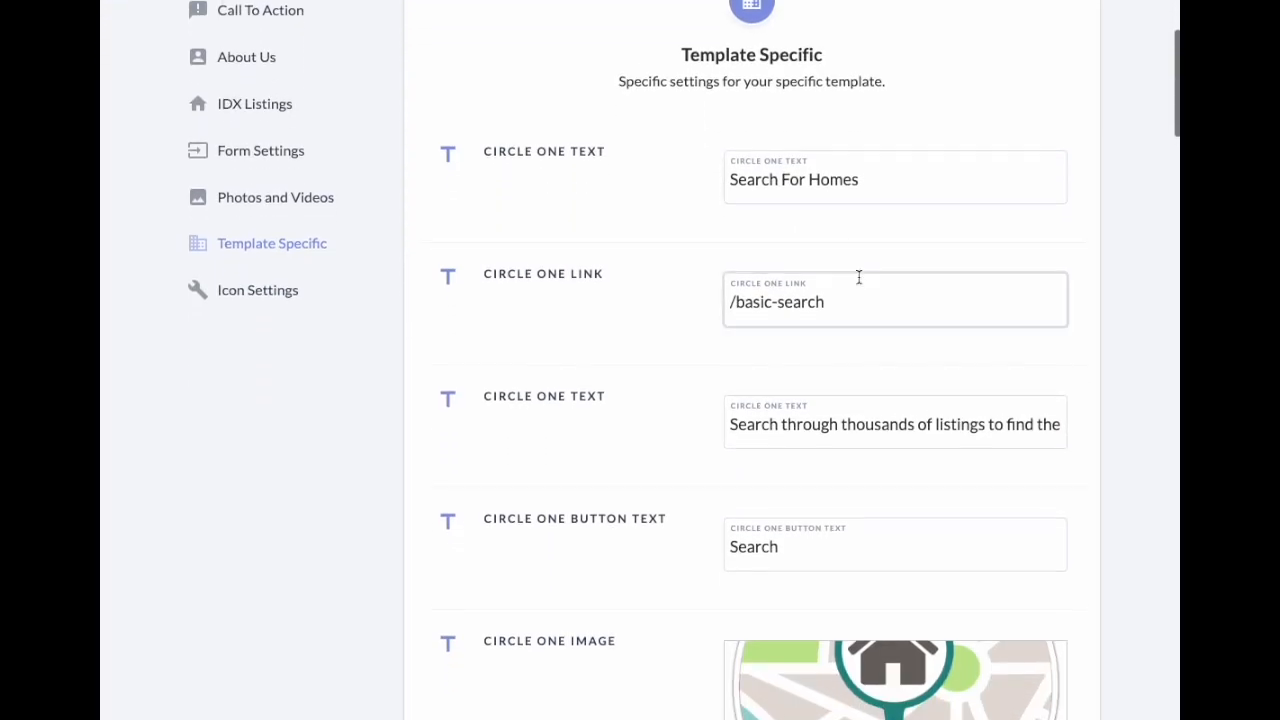
pyautogui.scroll(-12, 843, 264)
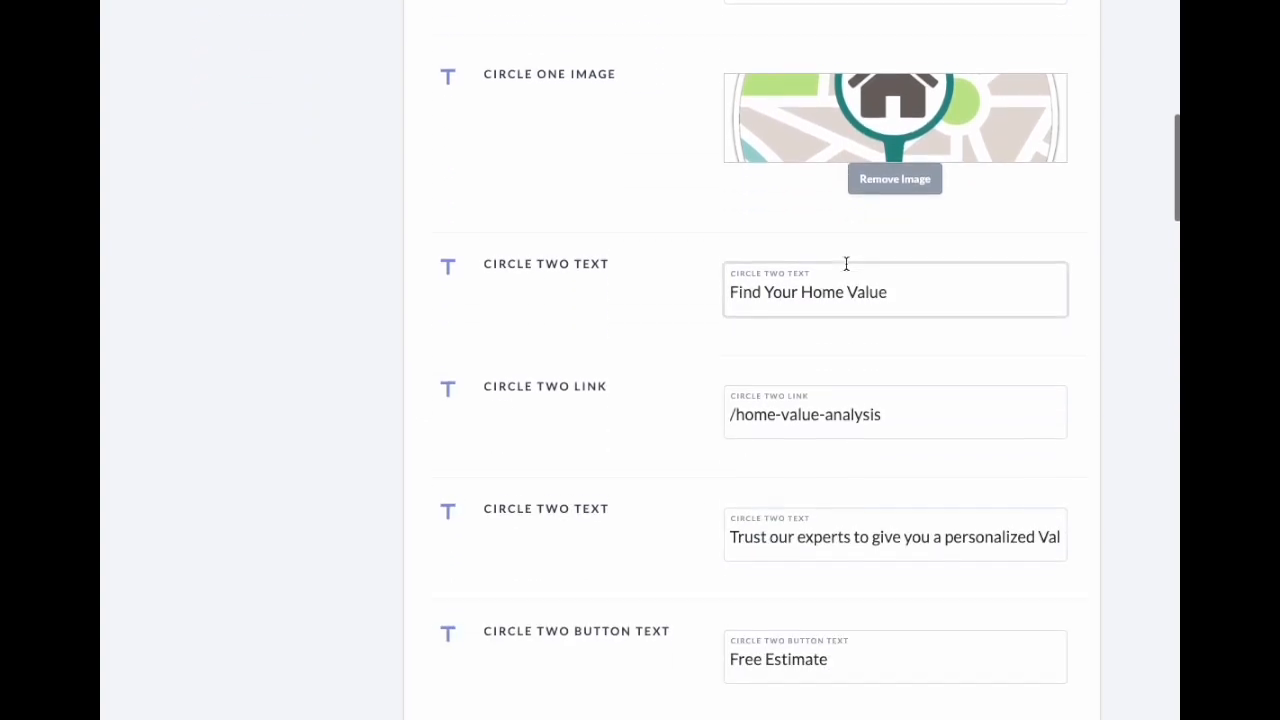
pyautogui.scroll(-12, 847, 264)
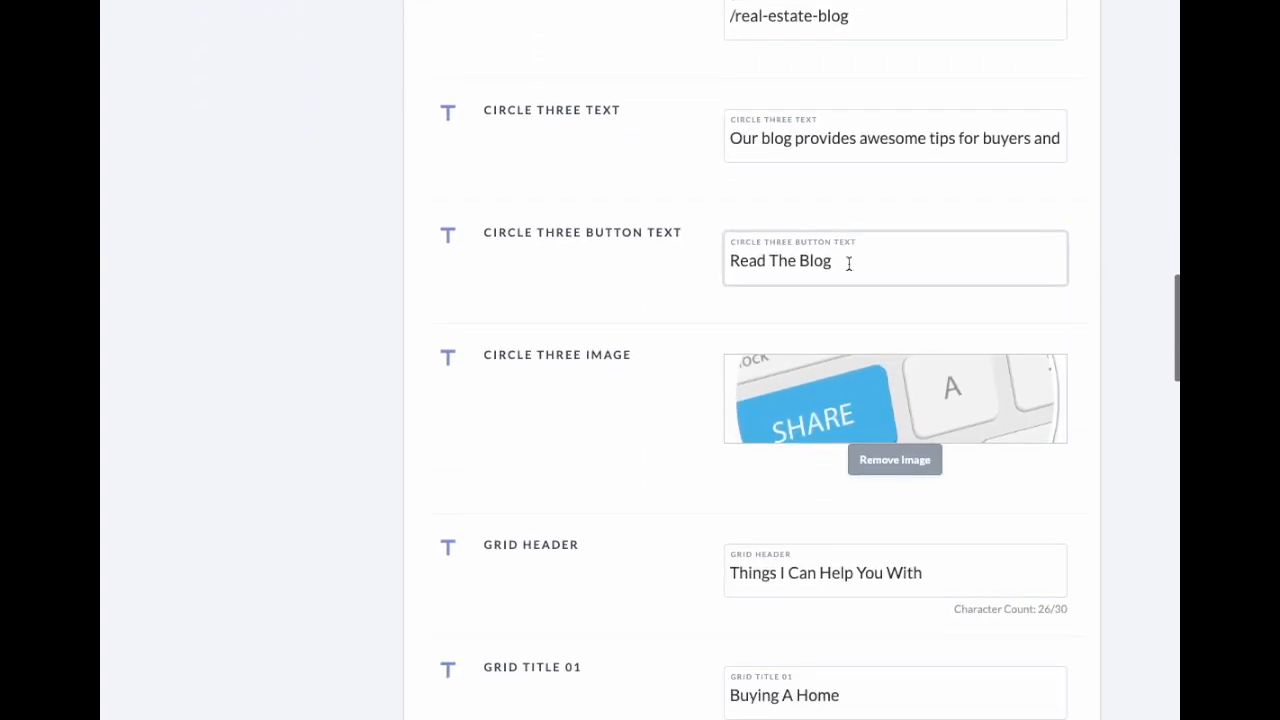
# Step: Replace the grid header text with 'How can we help you?' and save the settings
pyautogui.moveTo(738, 215); pyautogui.dragTo(957, 220)
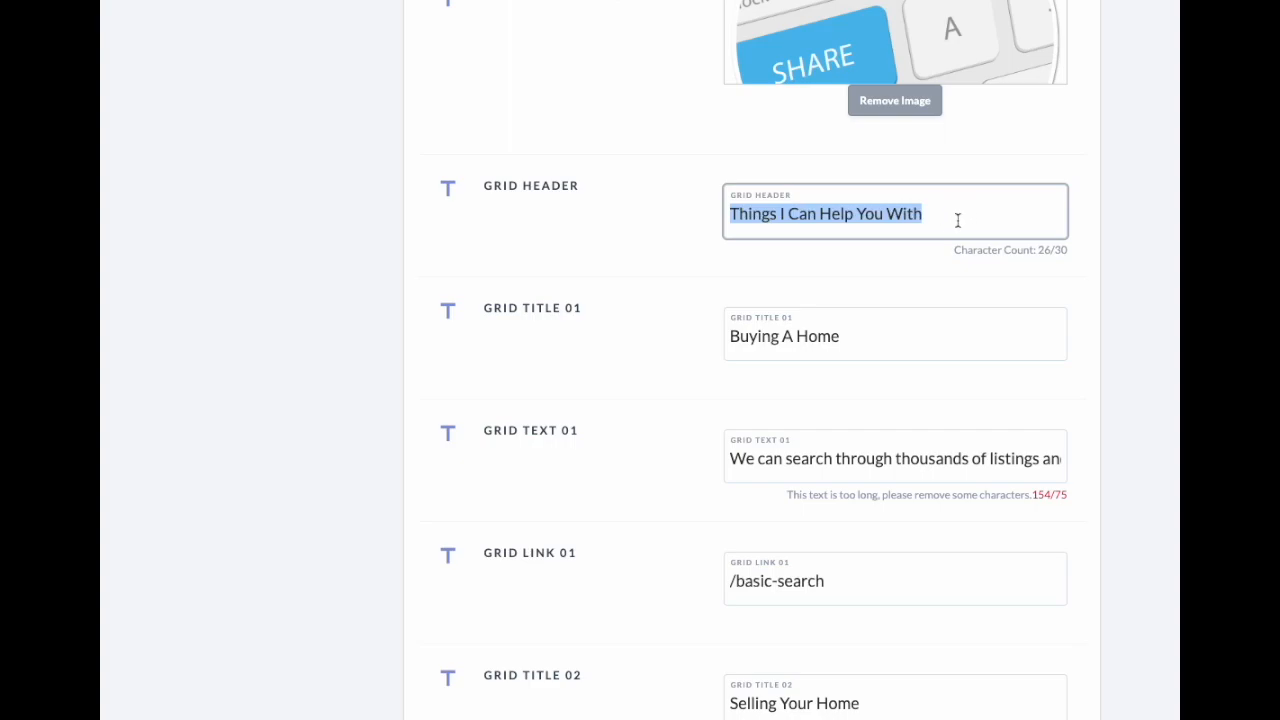
pyautogui.write('H')
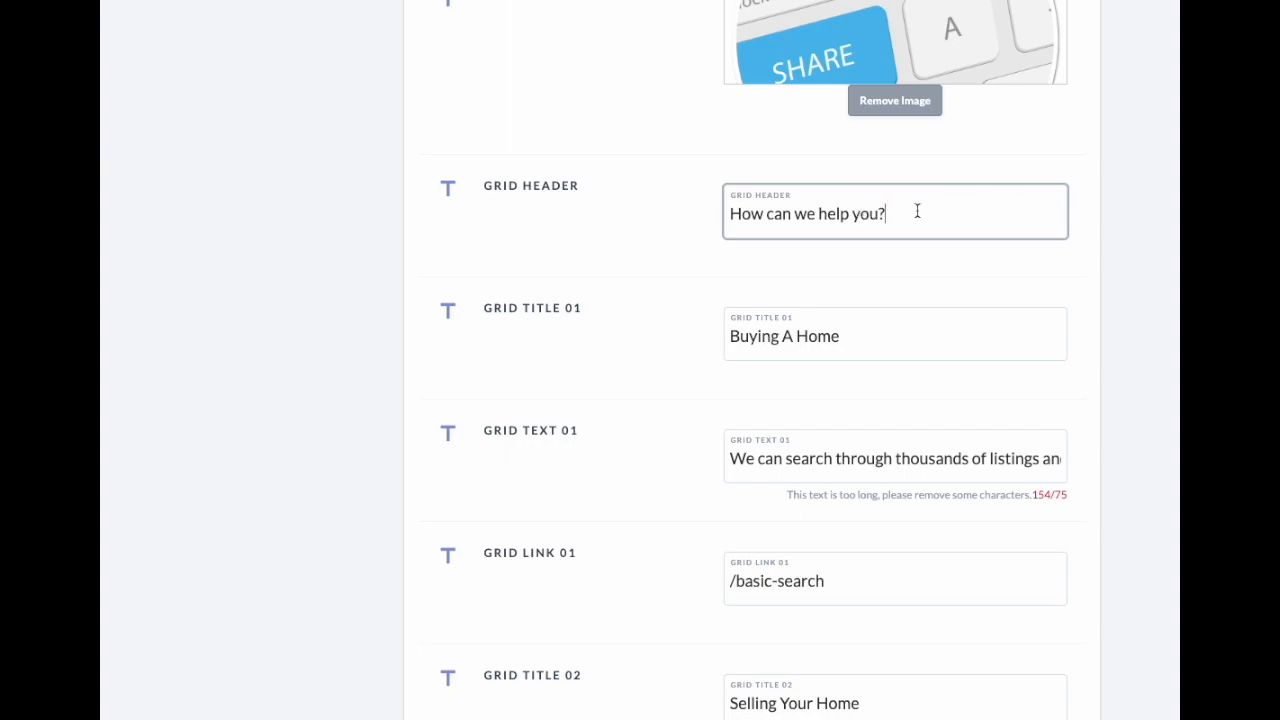
pyautogui.scroll(15, 1013, 217)
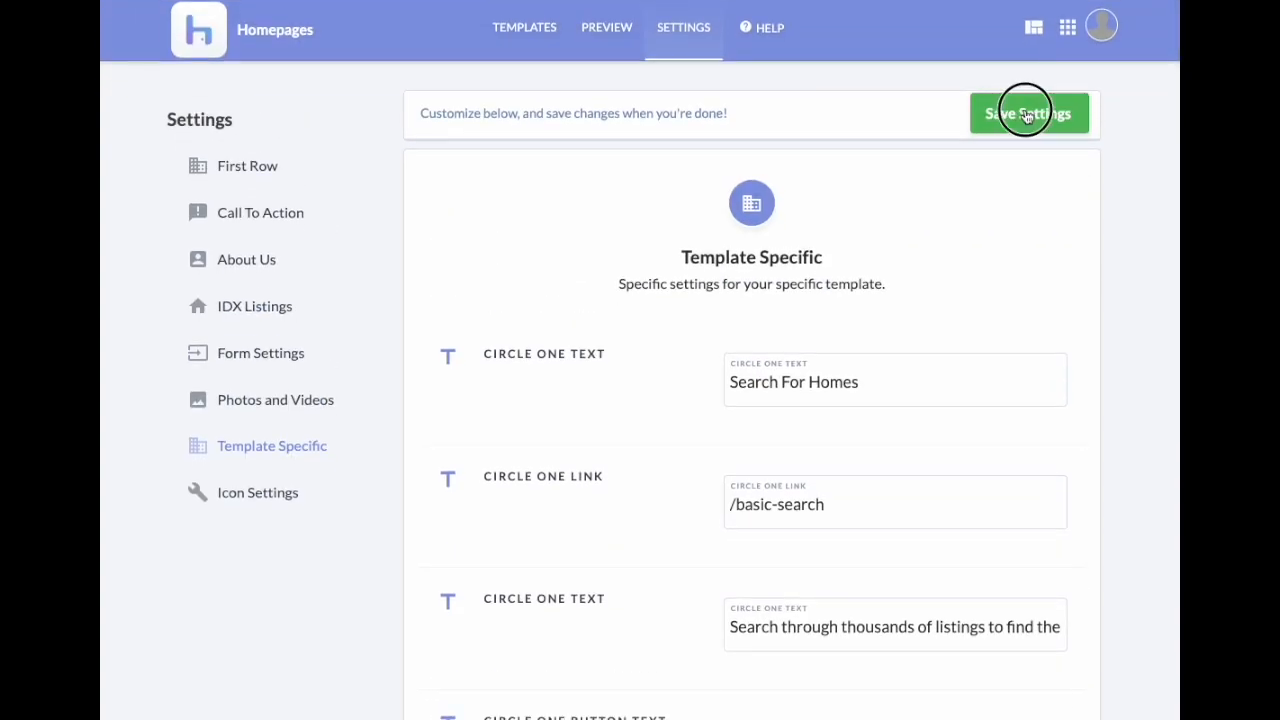
pyautogui.click(1026, 116)
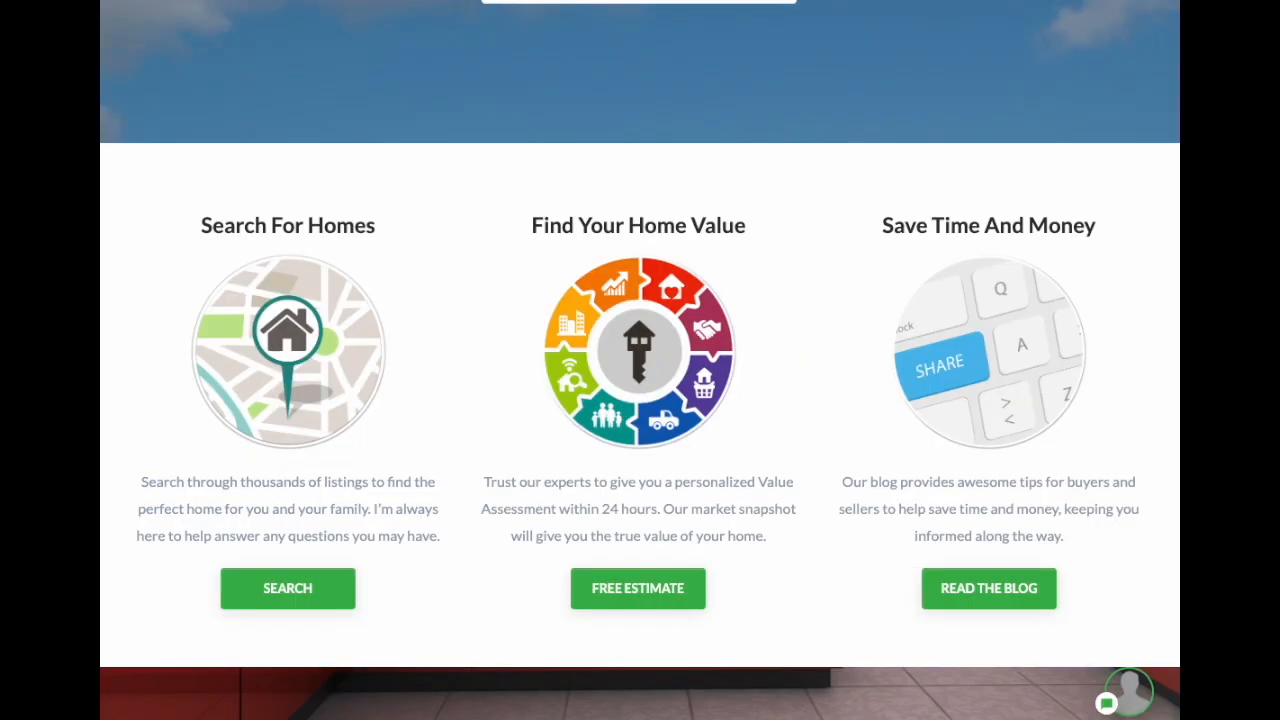
# Step: Open Icon Settings and look through homepage icons #1 to #6
pyautogui.scroll(-5, 806, 284)
pyautogui.scroll(-4, 804, 284)
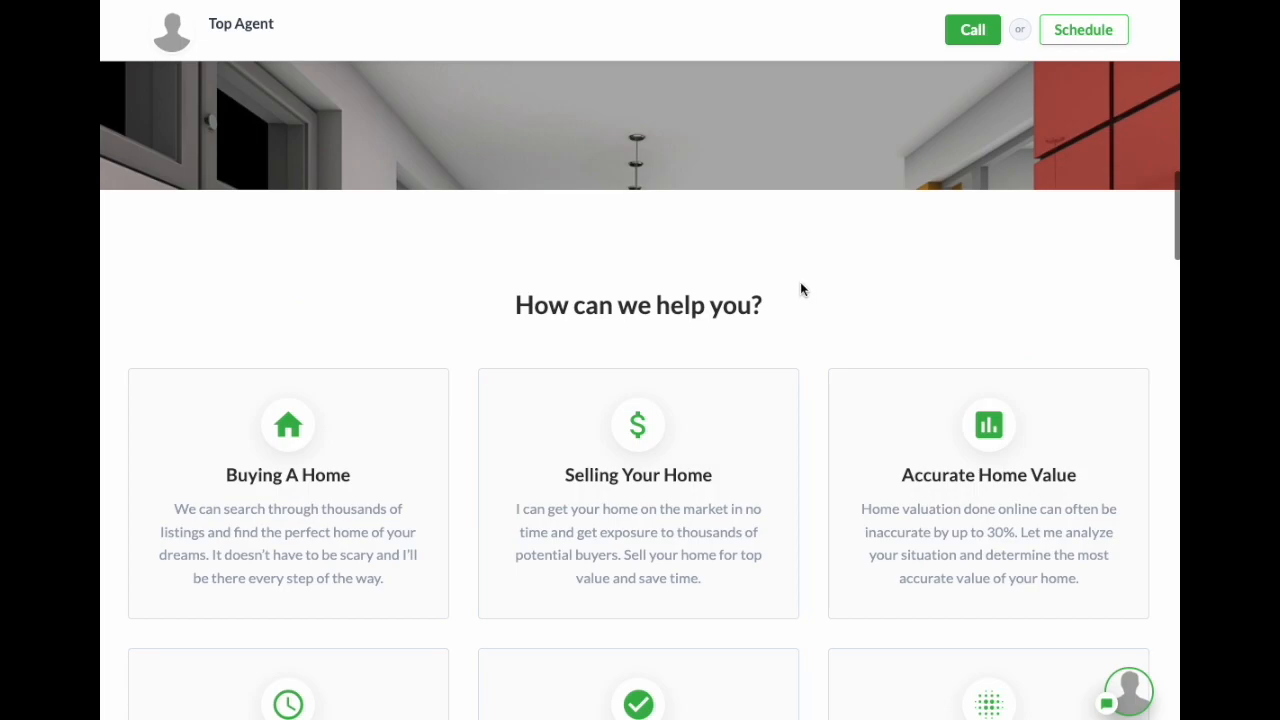
pyautogui.tripleClick(557, 310)
pyautogui.click(892, 296)
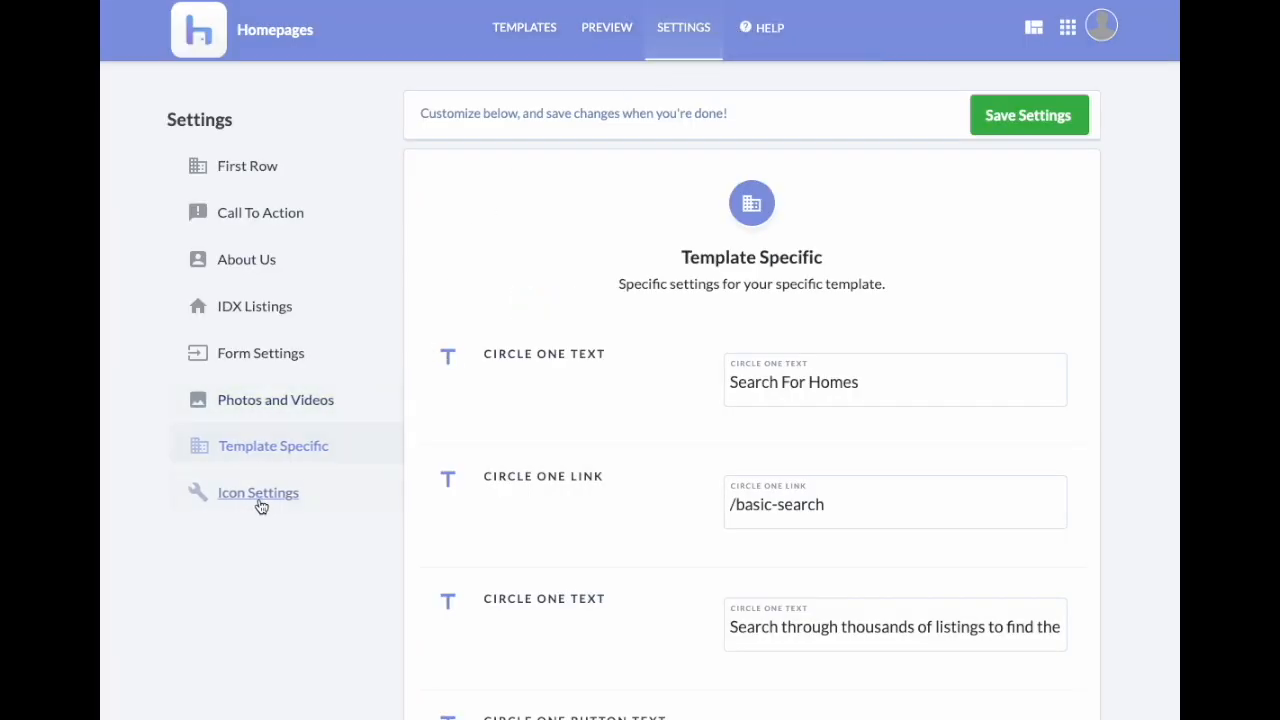
pyautogui.click(260, 500)
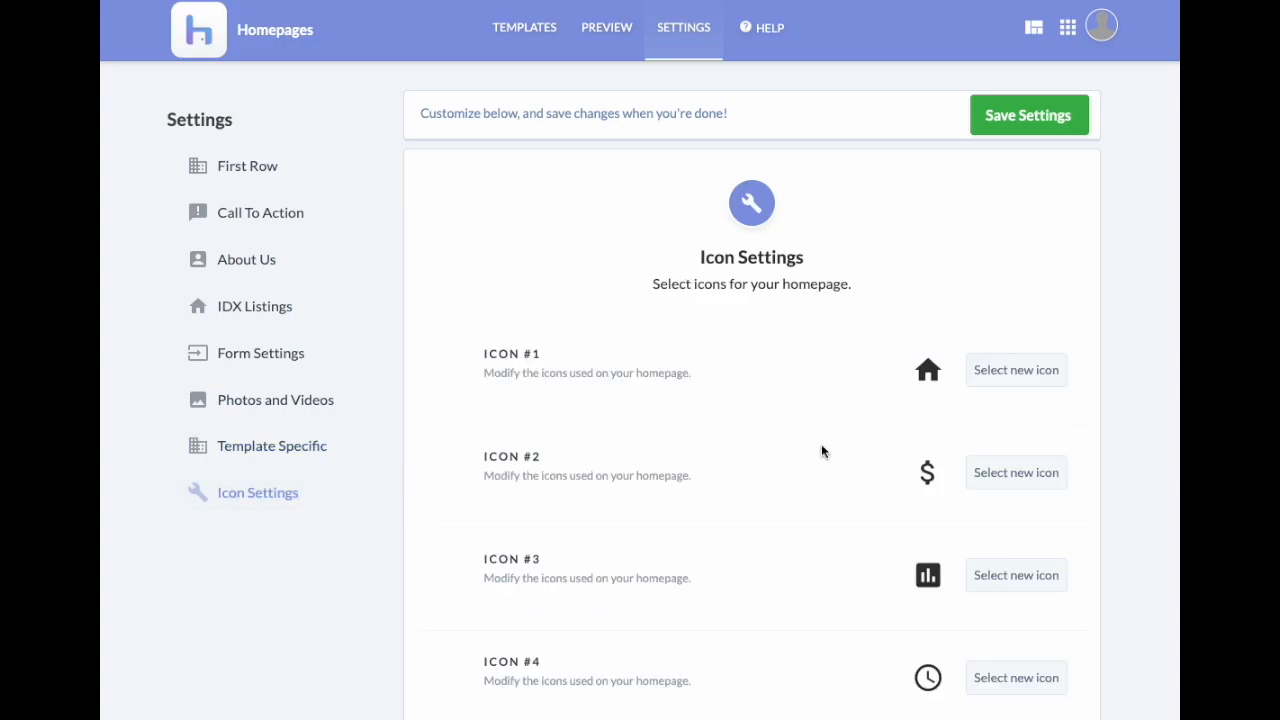
pyautogui.scroll(-4, 821, 451)
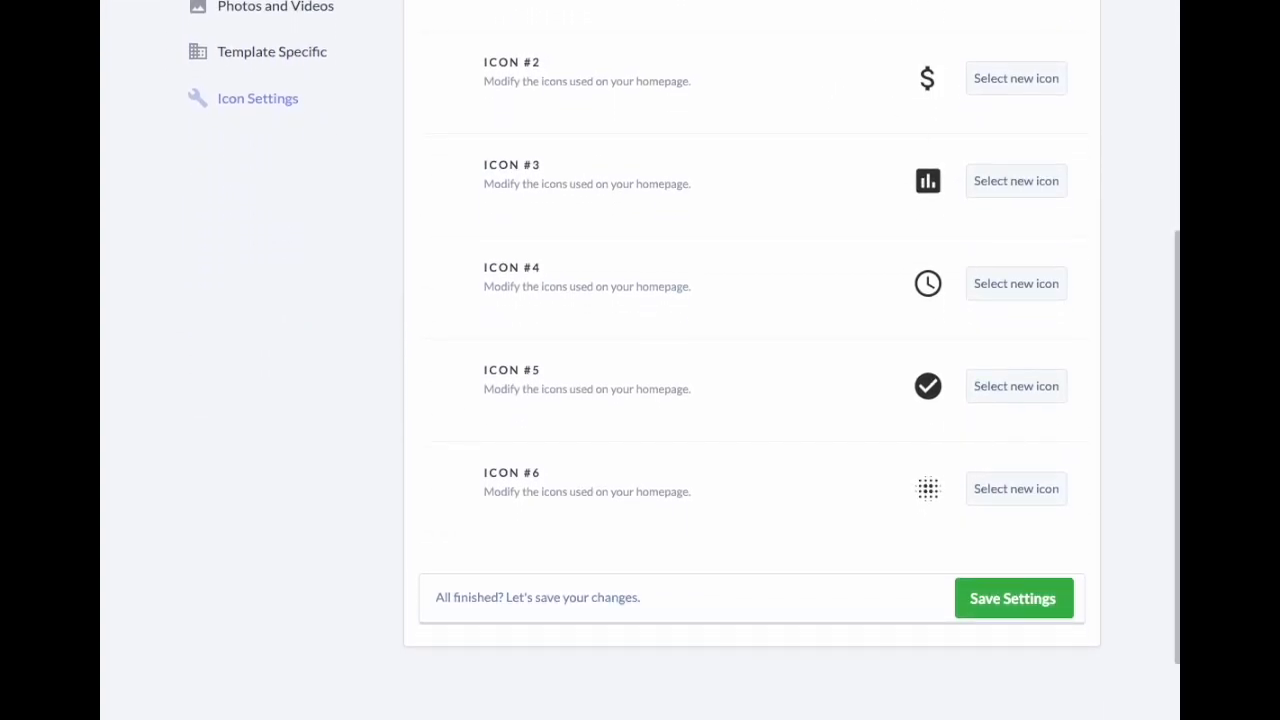
pyautogui.scroll(1, 838, 219)
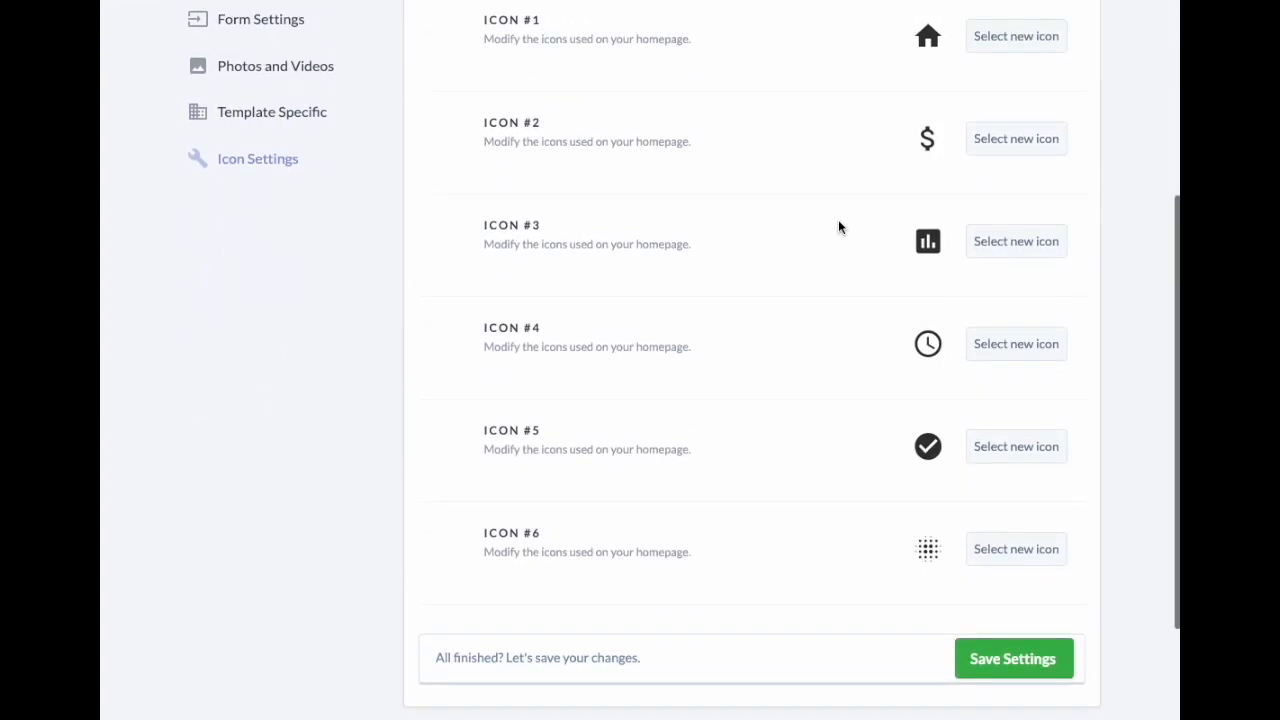
pyautogui.scroll(3, 866, 189)
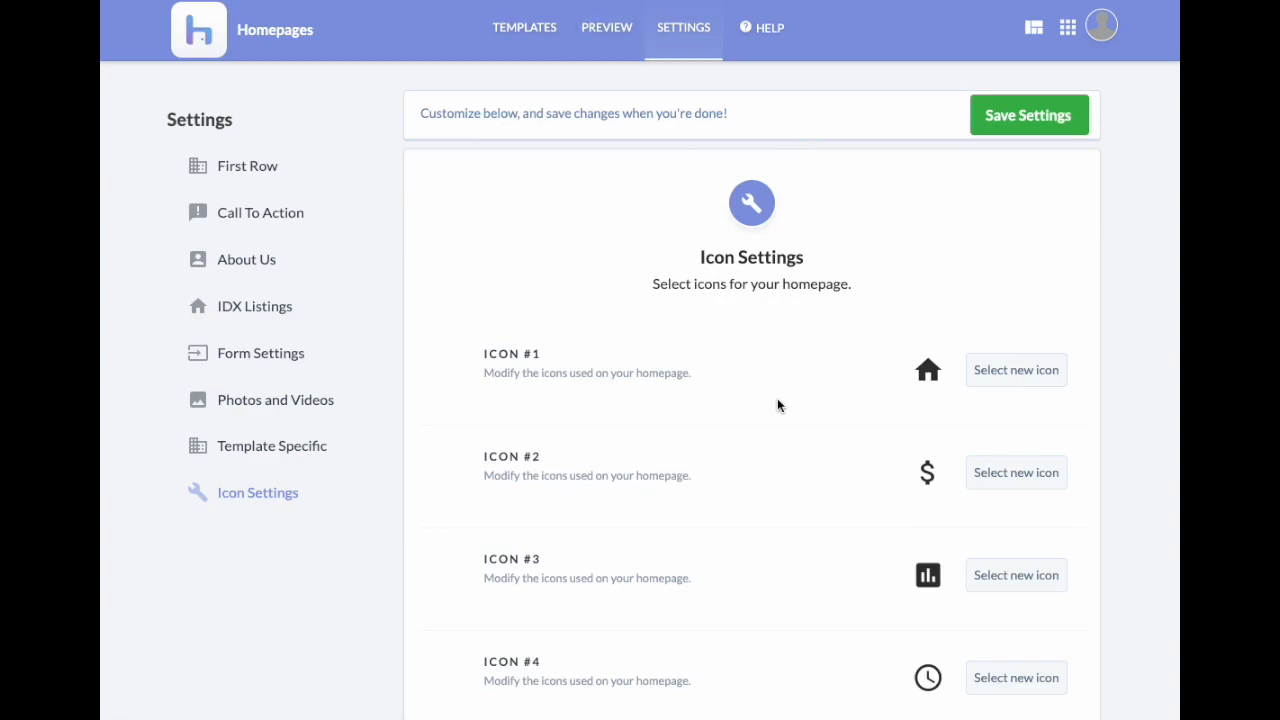
# Step: Preview the Classic homepage template and check it at tablet width
pyautogui.click(607, 38)
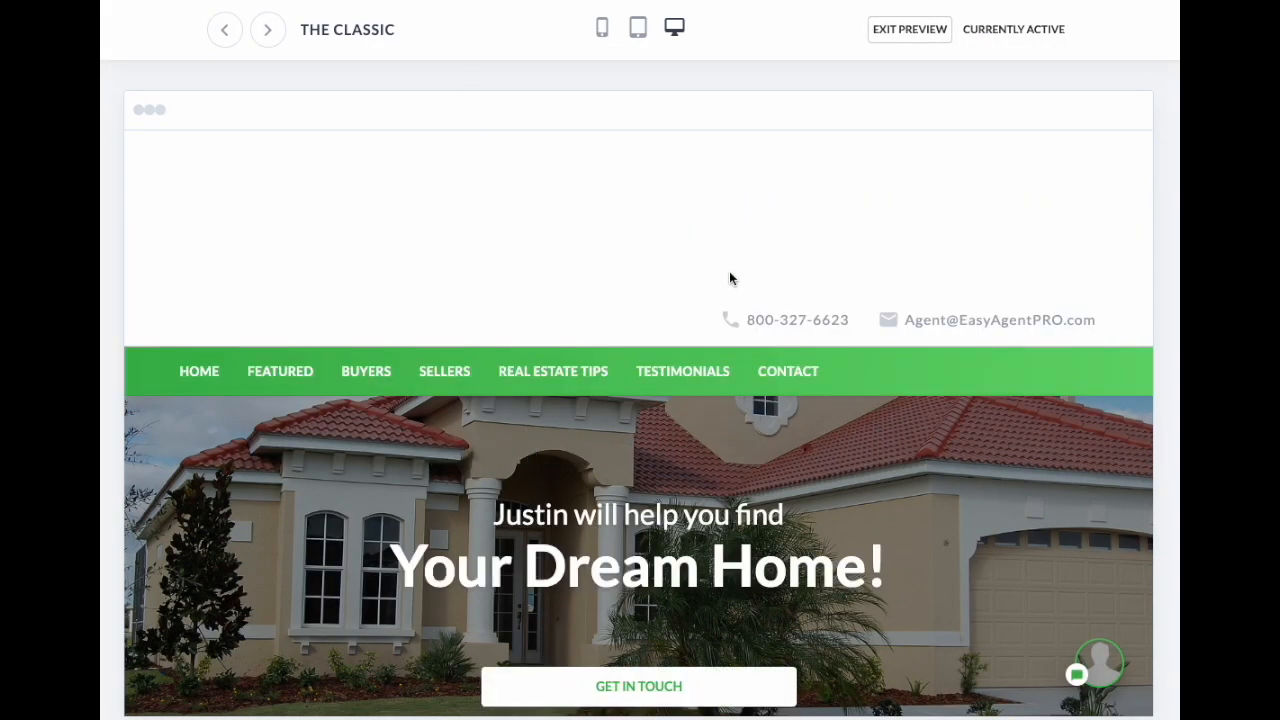
pyautogui.scroll(-10, 916, 348)
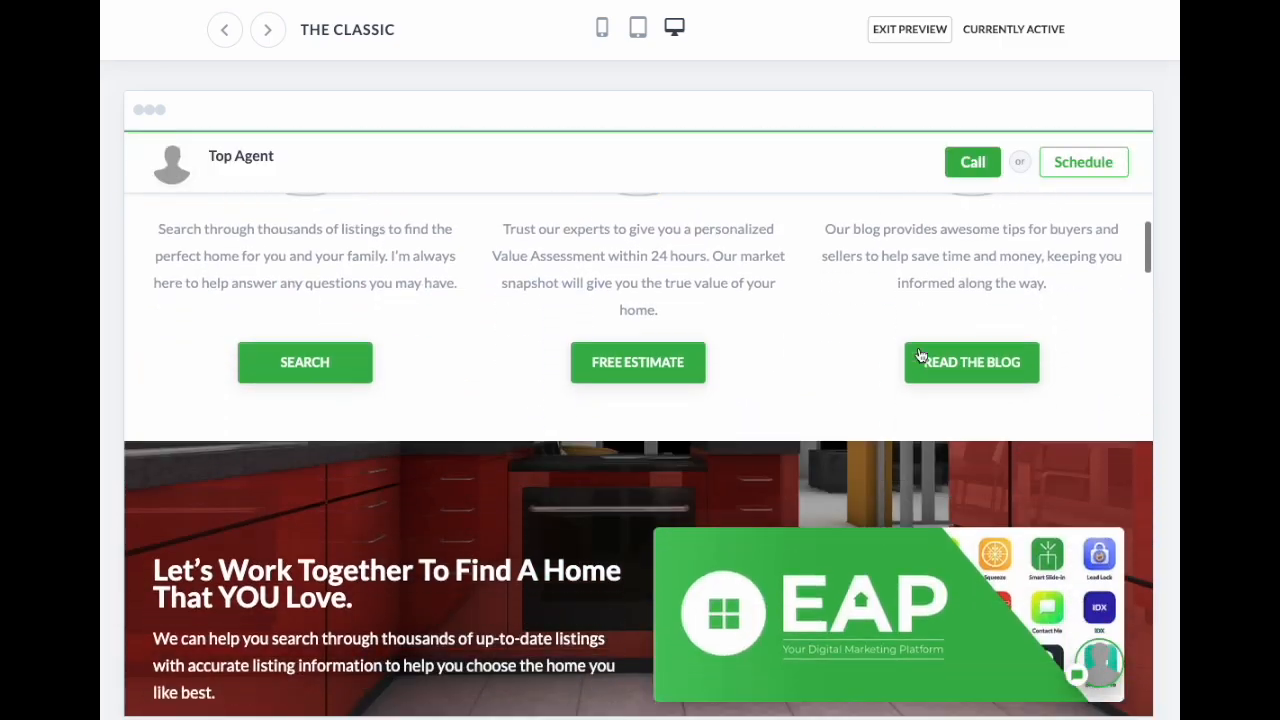
pyautogui.scroll(-5, 915, 348)
pyautogui.scroll(15, 918, 348)
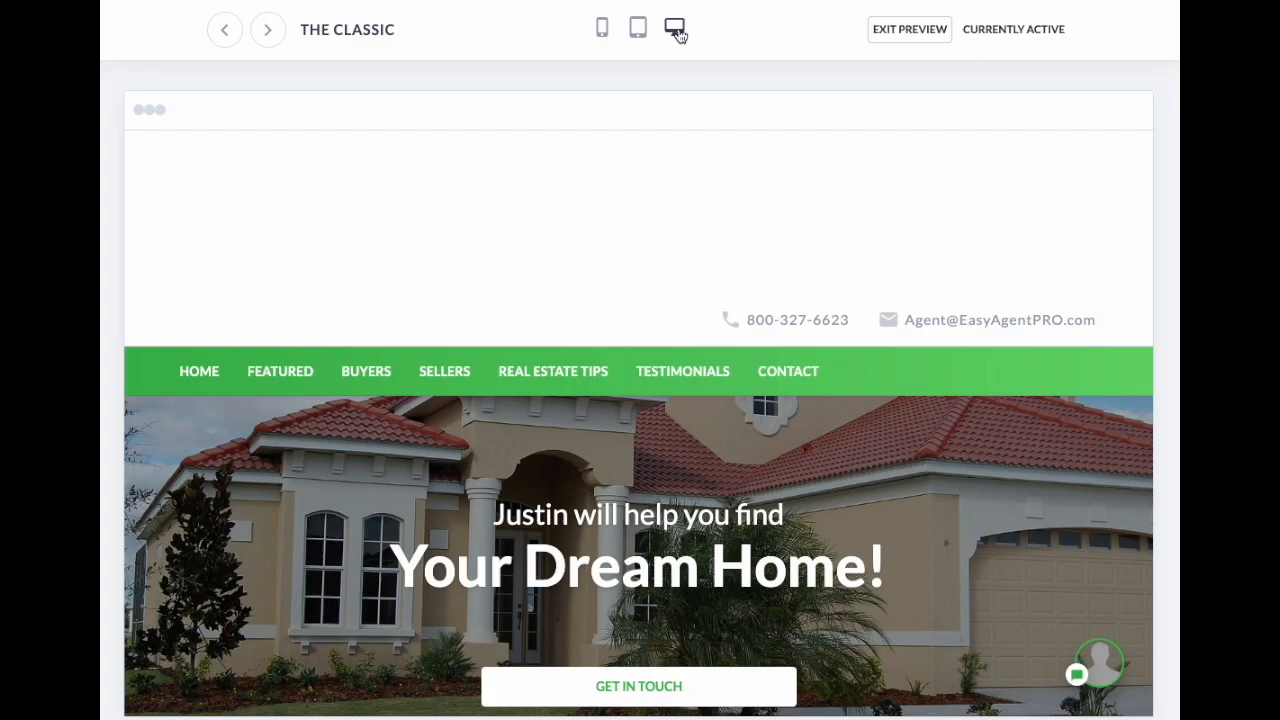
pyautogui.click(645, 35)
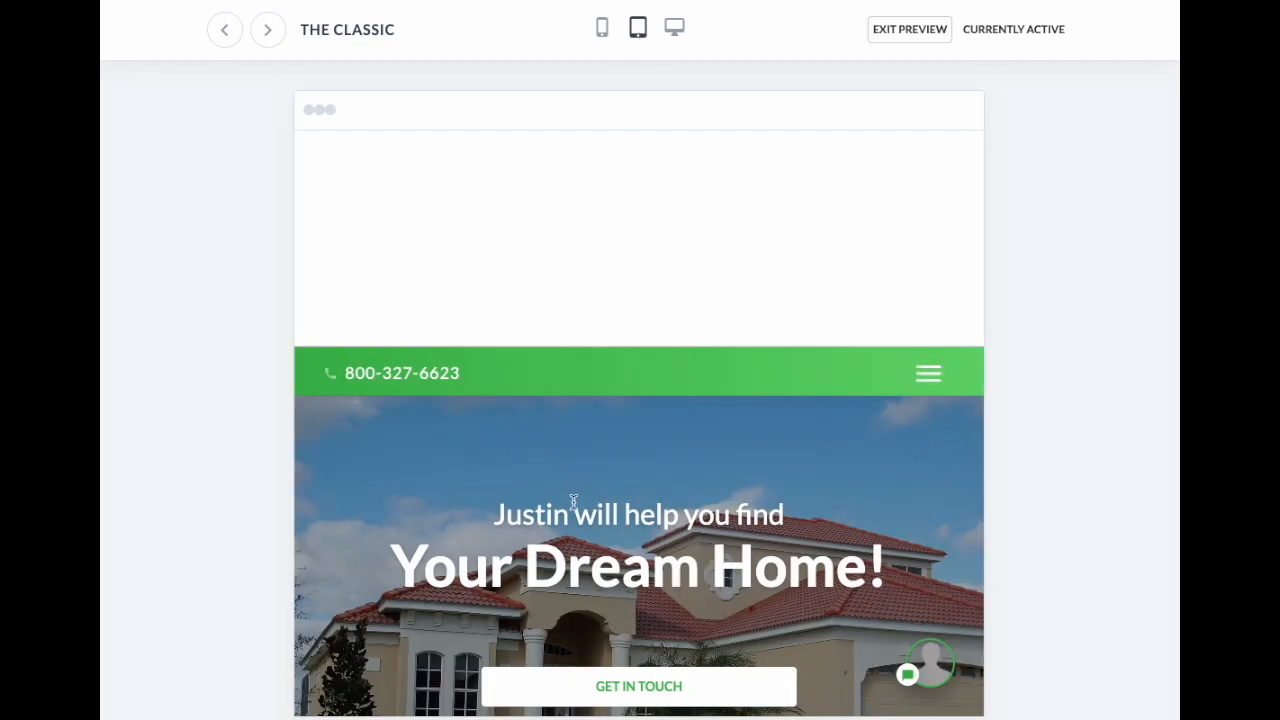
pyautogui.scroll(-7, 571, 500)
pyautogui.scroll(10, 566, 497)
# Step: Scroll through the homepage preview at phone width
pyautogui.click(600, 27)
pyautogui.scroll(-6, 663, 323)
pyautogui.scroll(8, 668, 320)
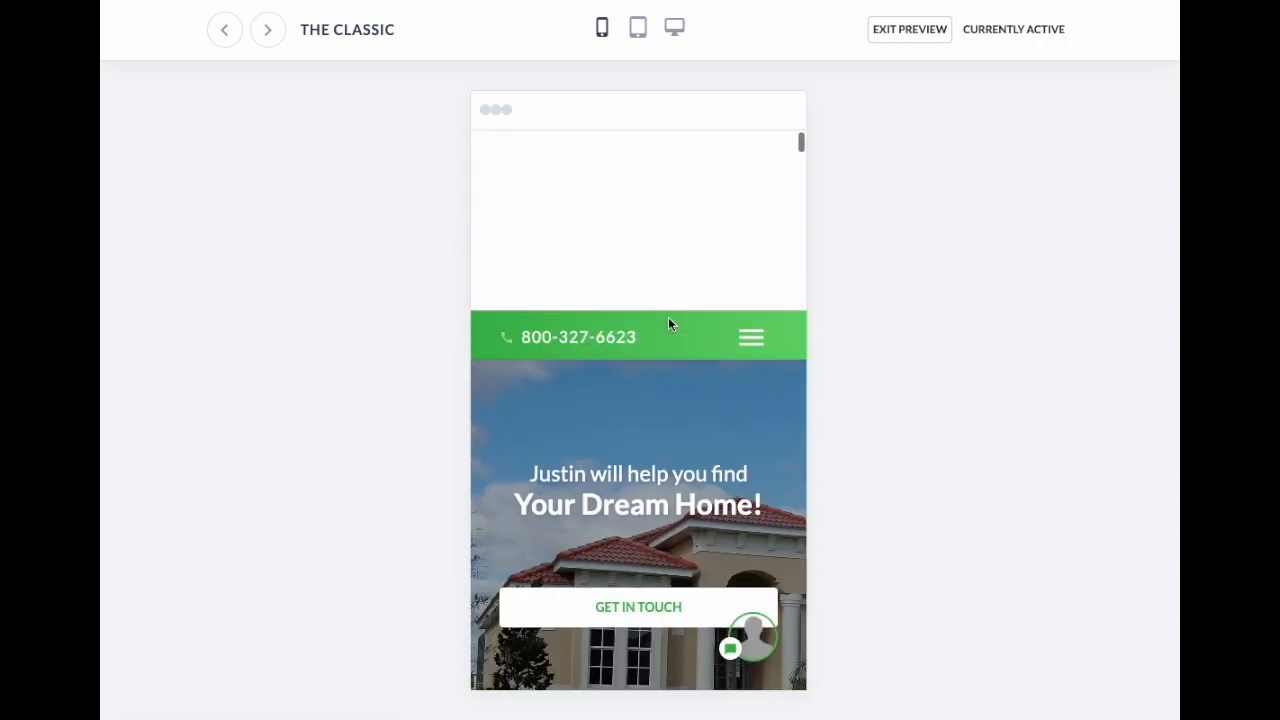
pyautogui.scroll(-2, 688, 411)
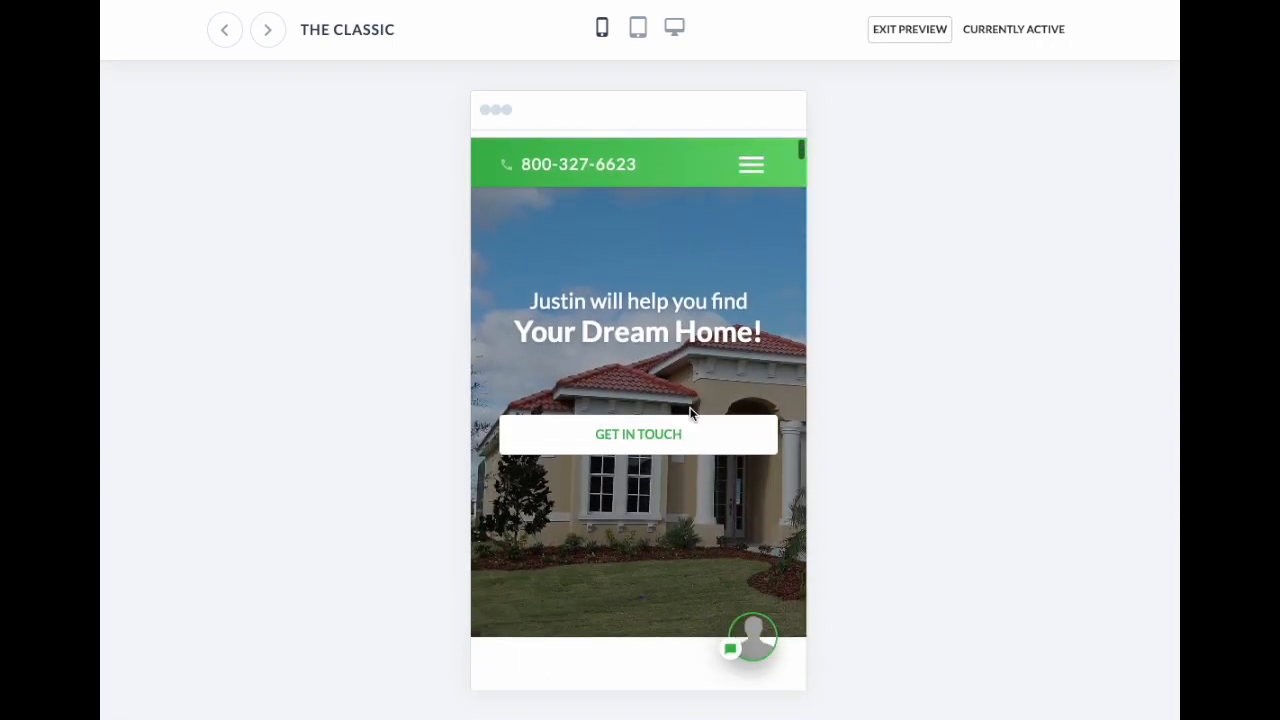
pyautogui.scroll(-6, 686, 348)
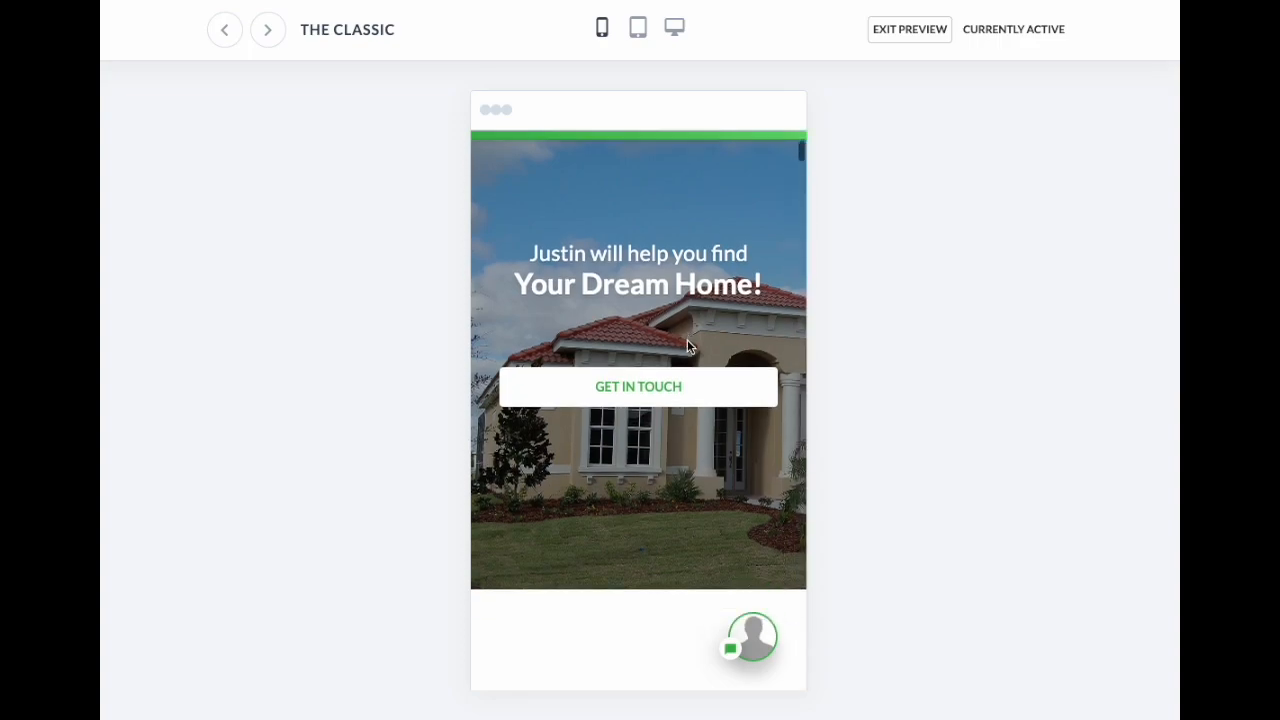
pyautogui.scroll(-8, 688, 343)
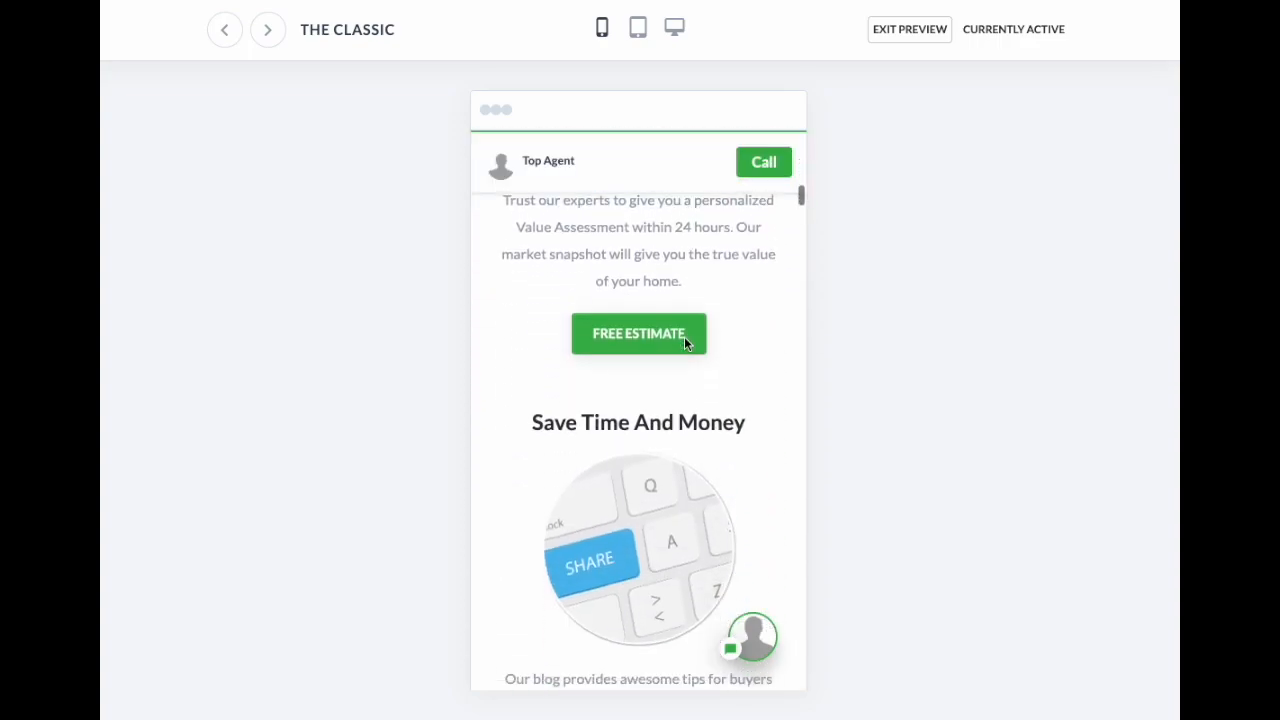
pyautogui.scroll(-8, 689, 312)
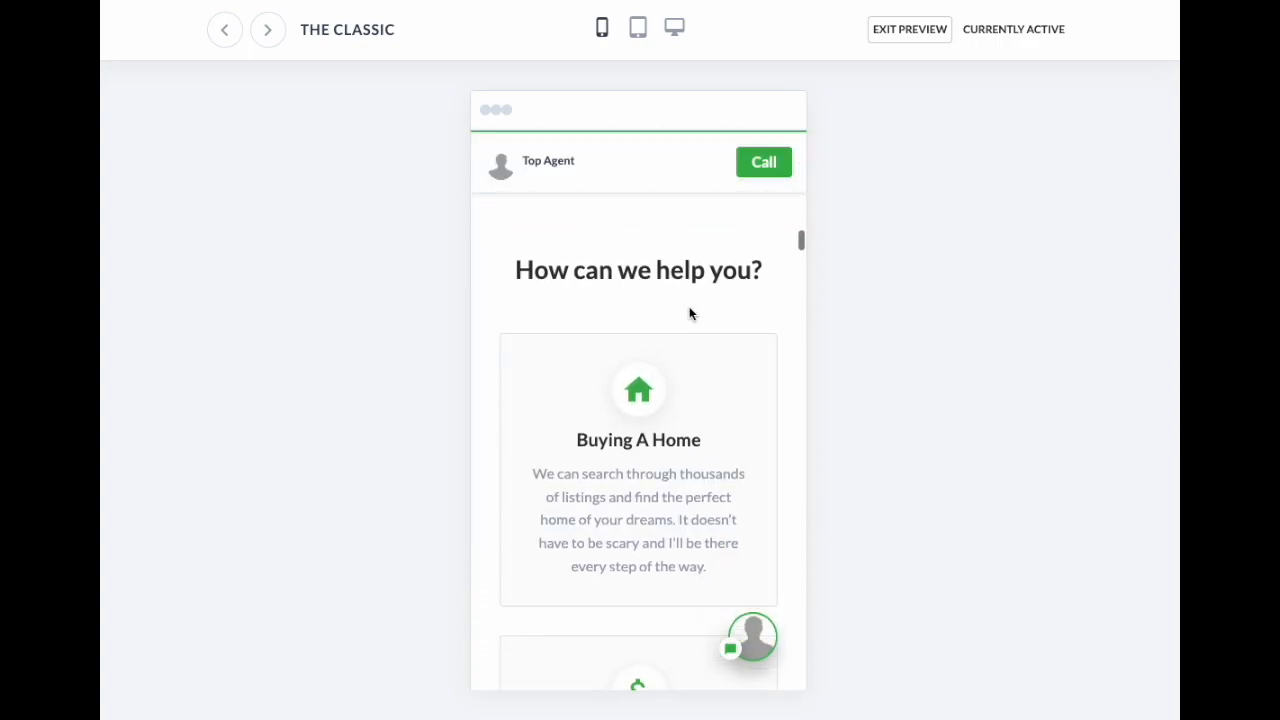
pyautogui.scroll(10, 689, 314)
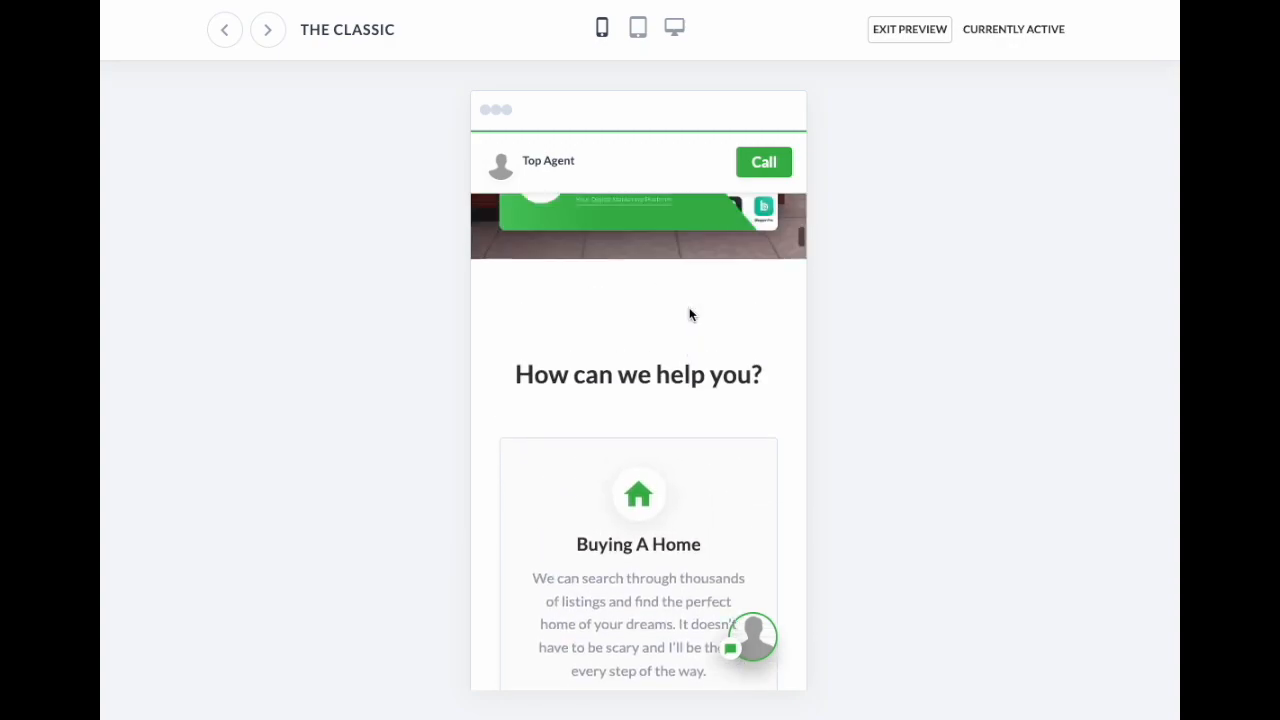
# Step: Switch the preview back to desktop width and return to the top
pyautogui.click(674, 28)
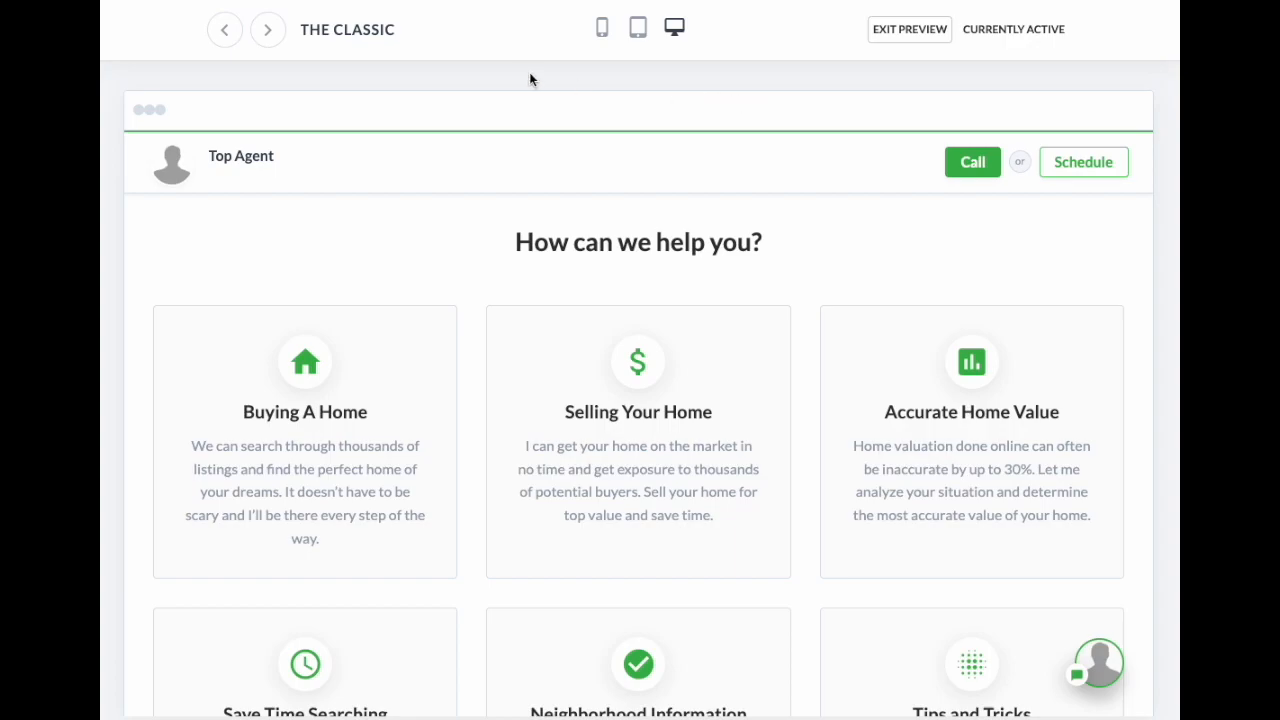
pyautogui.scroll(10, 420, 130)
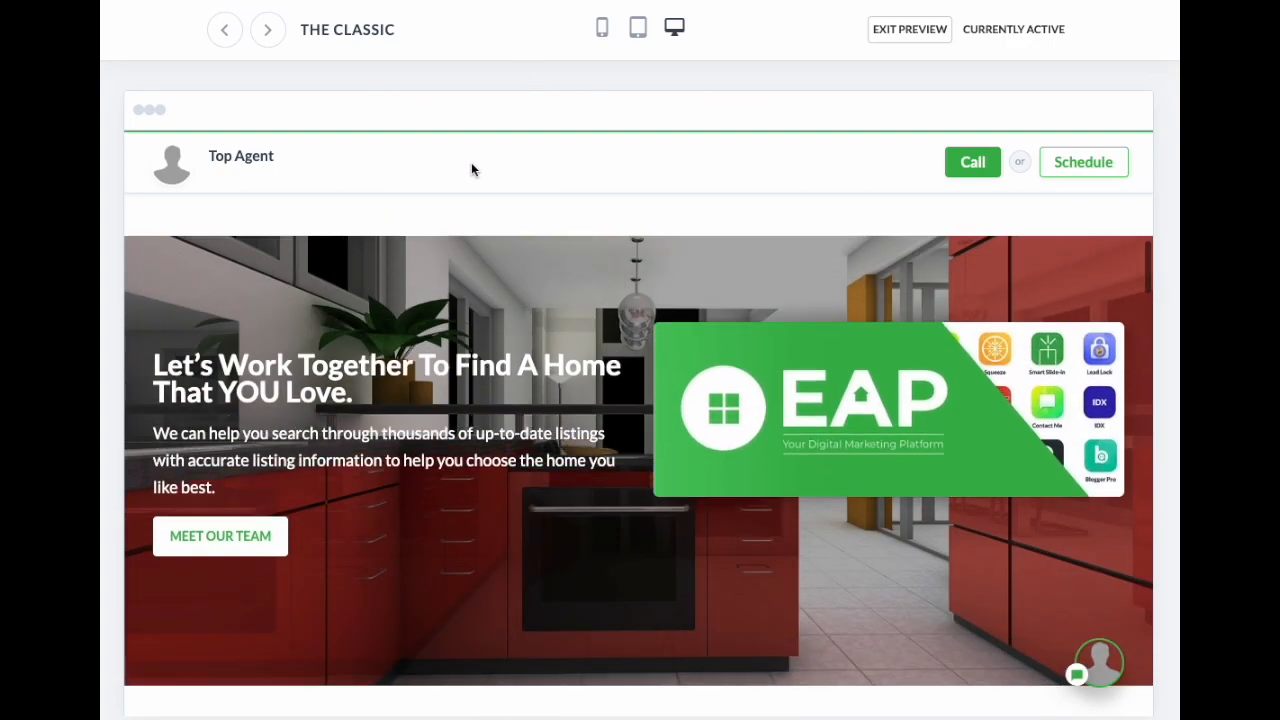
pyautogui.scroll(5, 337, 137)
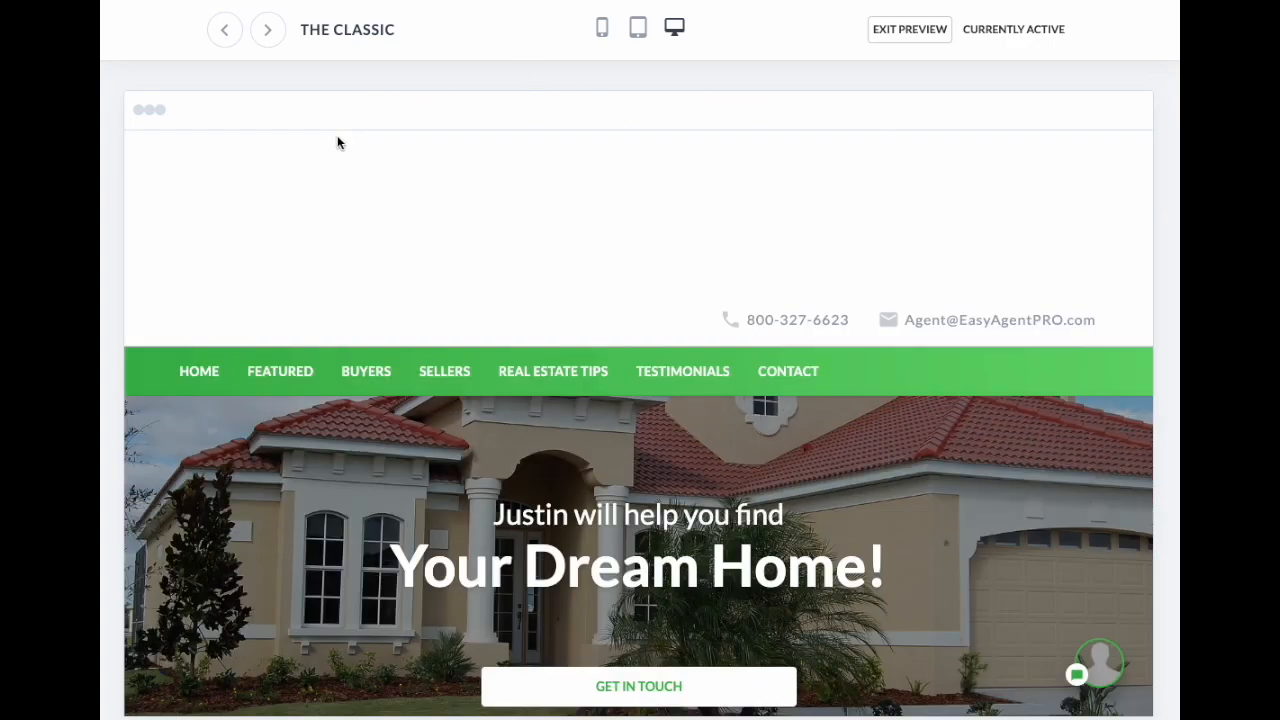
# Step: Browse the Video Modern, Modern and Meet Your Agent template previews
pyautogui.click(269, 34)
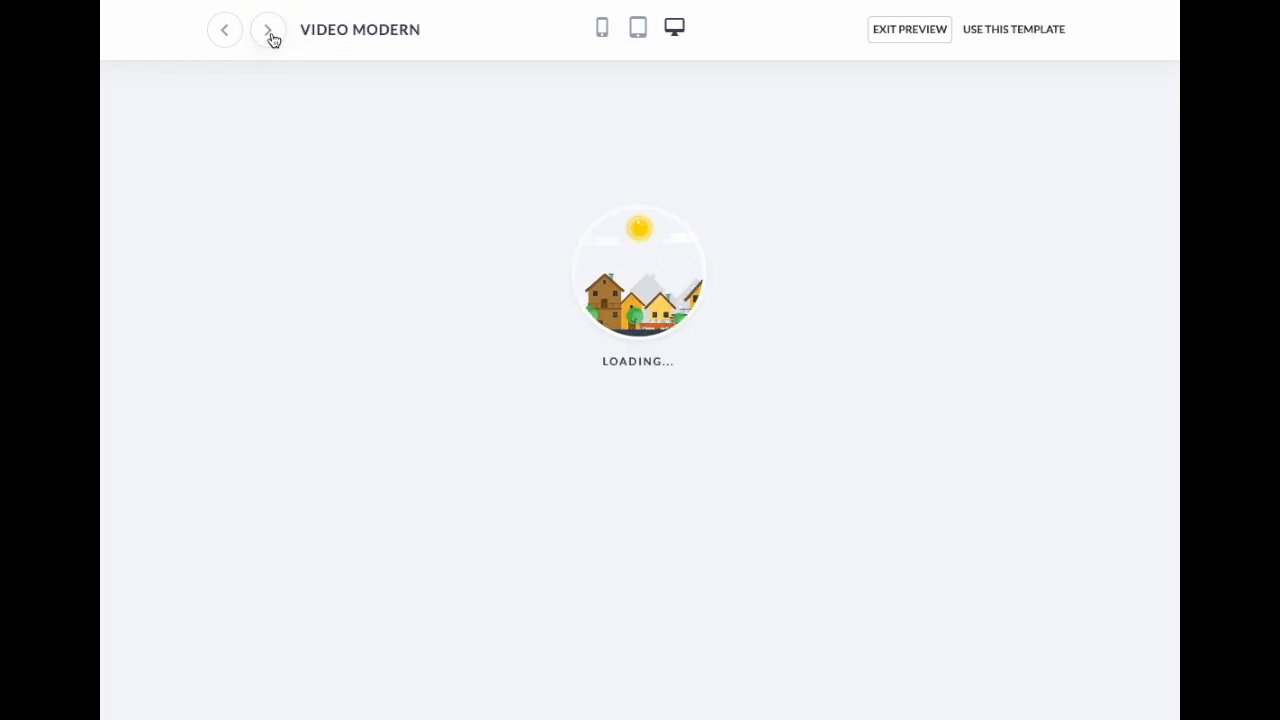
pyautogui.scroll(-2, 677, 355)
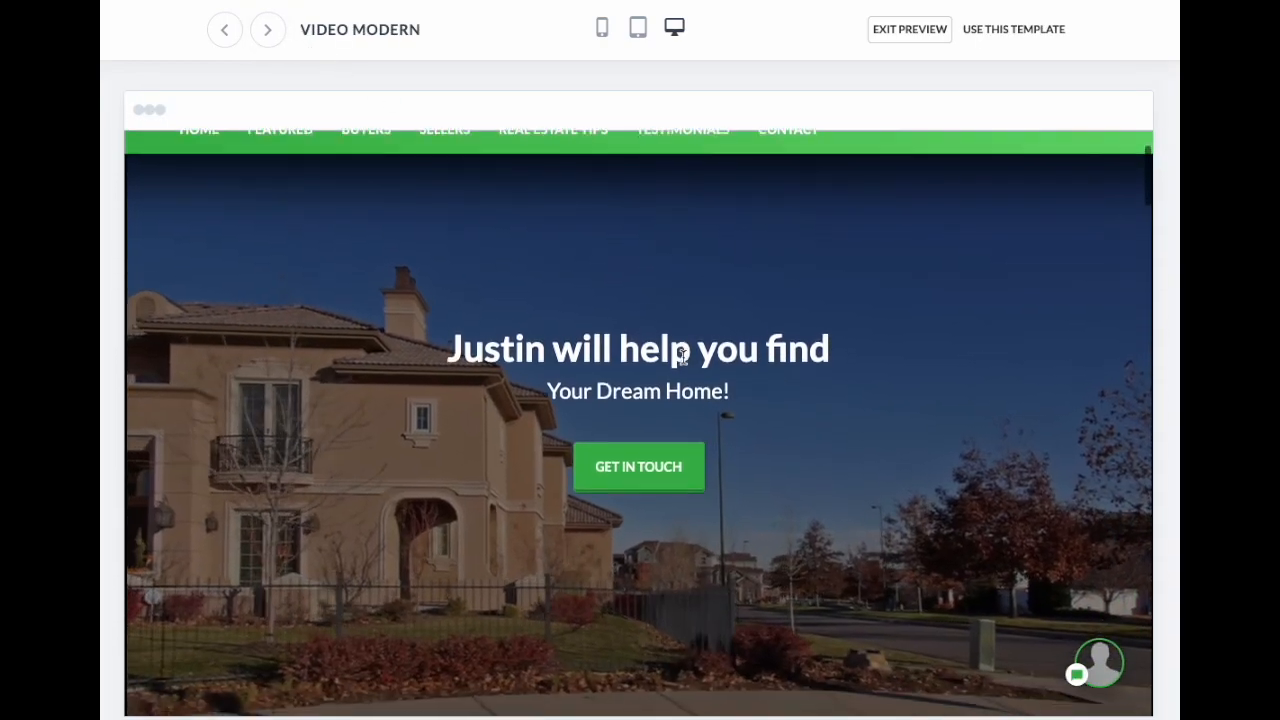
pyautogui.click(268, 33)
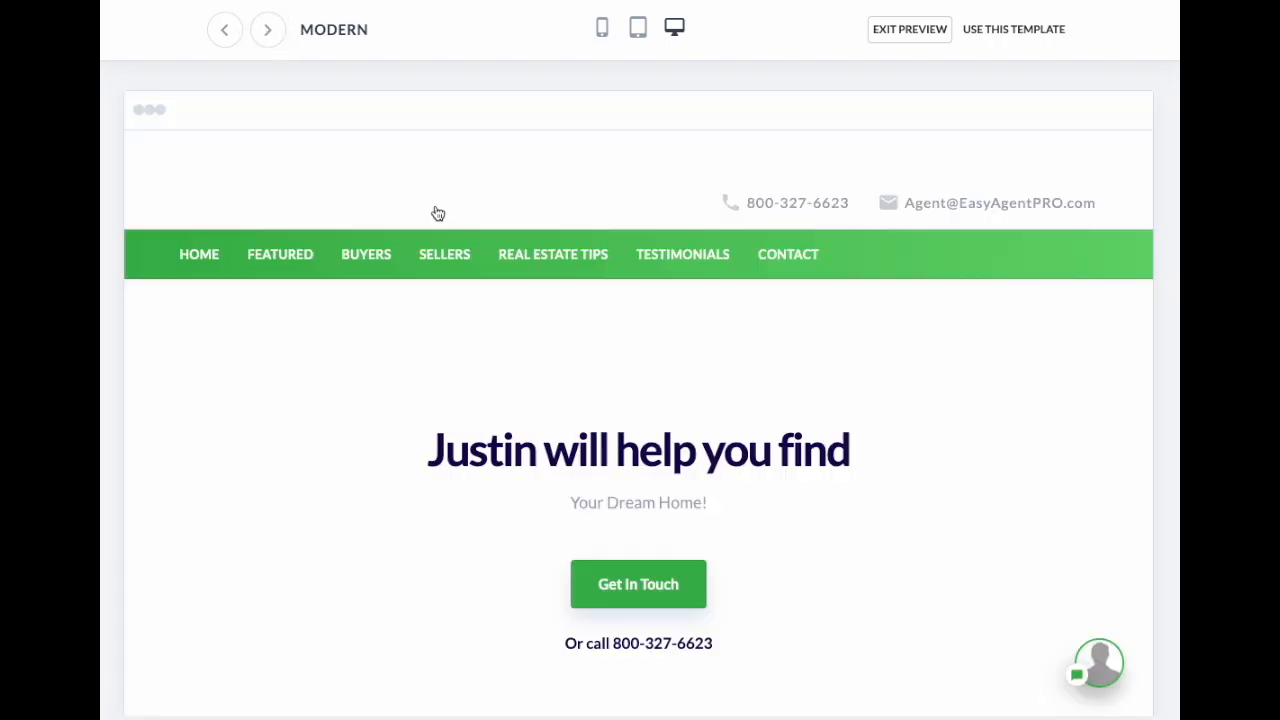
pyautogui.scroll(-8, 770, 382)
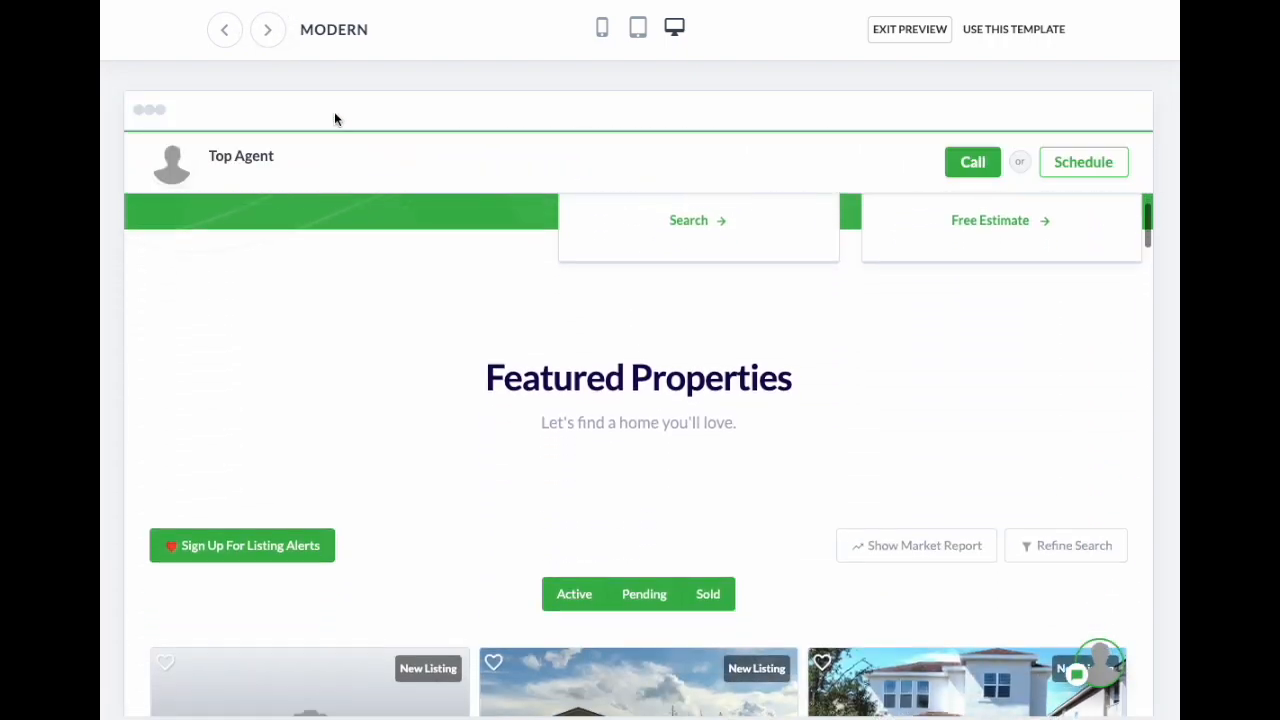
pyautogui.click(270, 33)
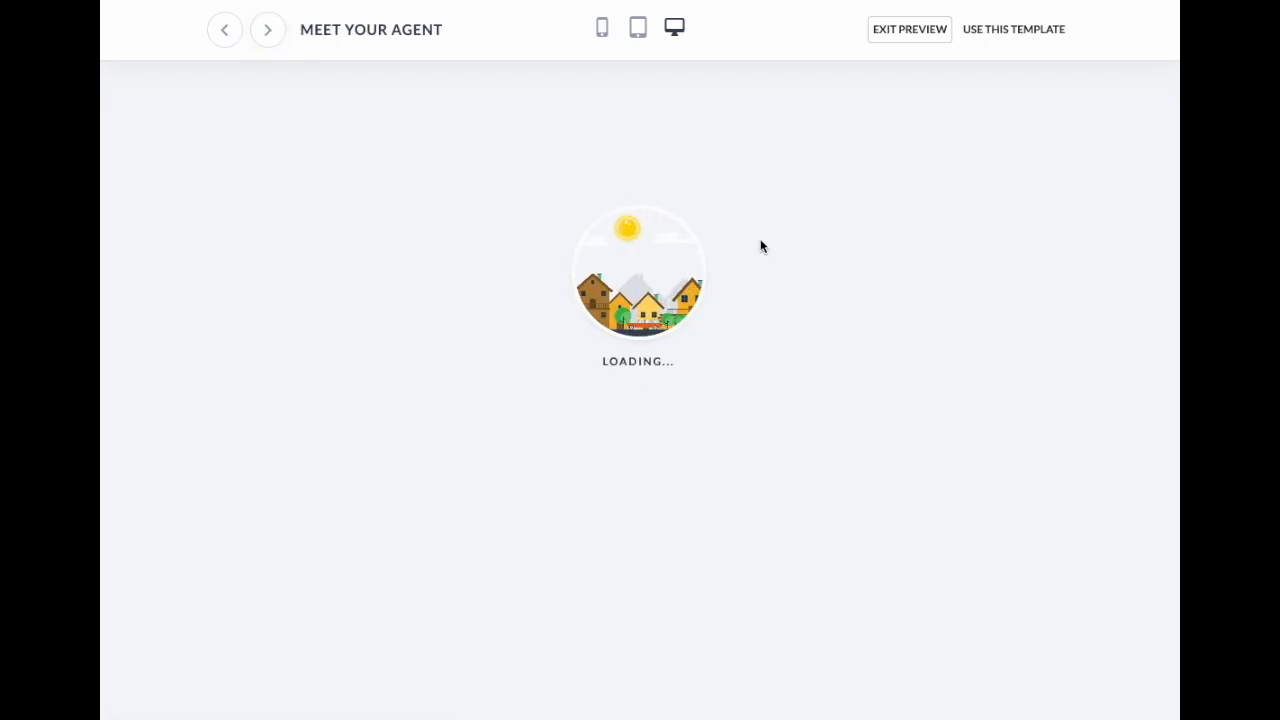
pyautogui.scroll(-12, 757, 353)
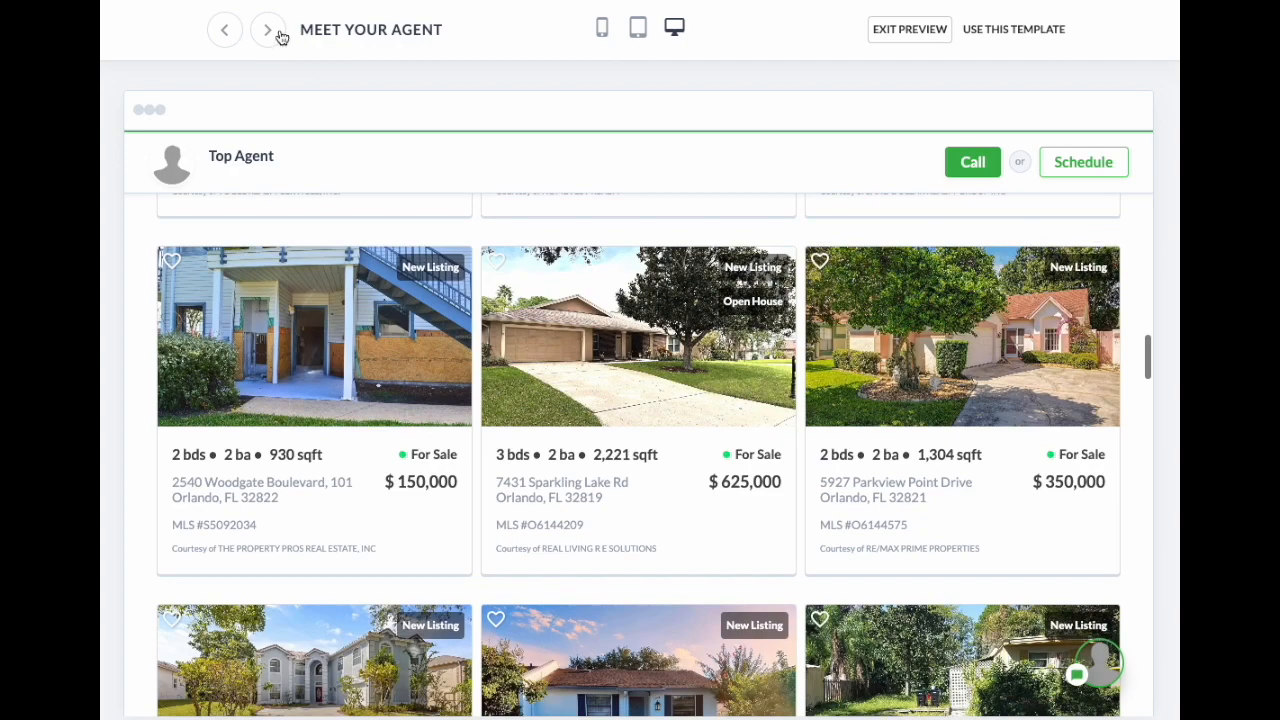
# Step: Move to the Legacy Seller template and make it the active homepage template
pyautogui.click(268, 30)
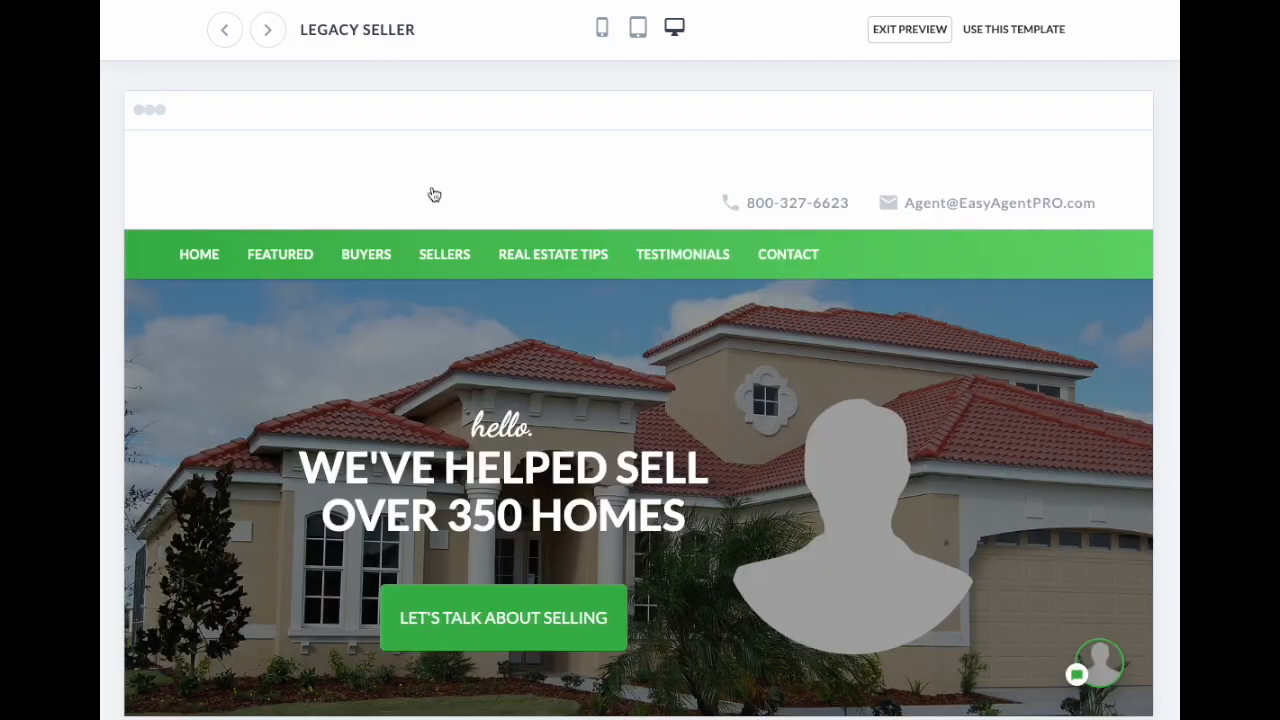
pyautogui.click(1006, 33)
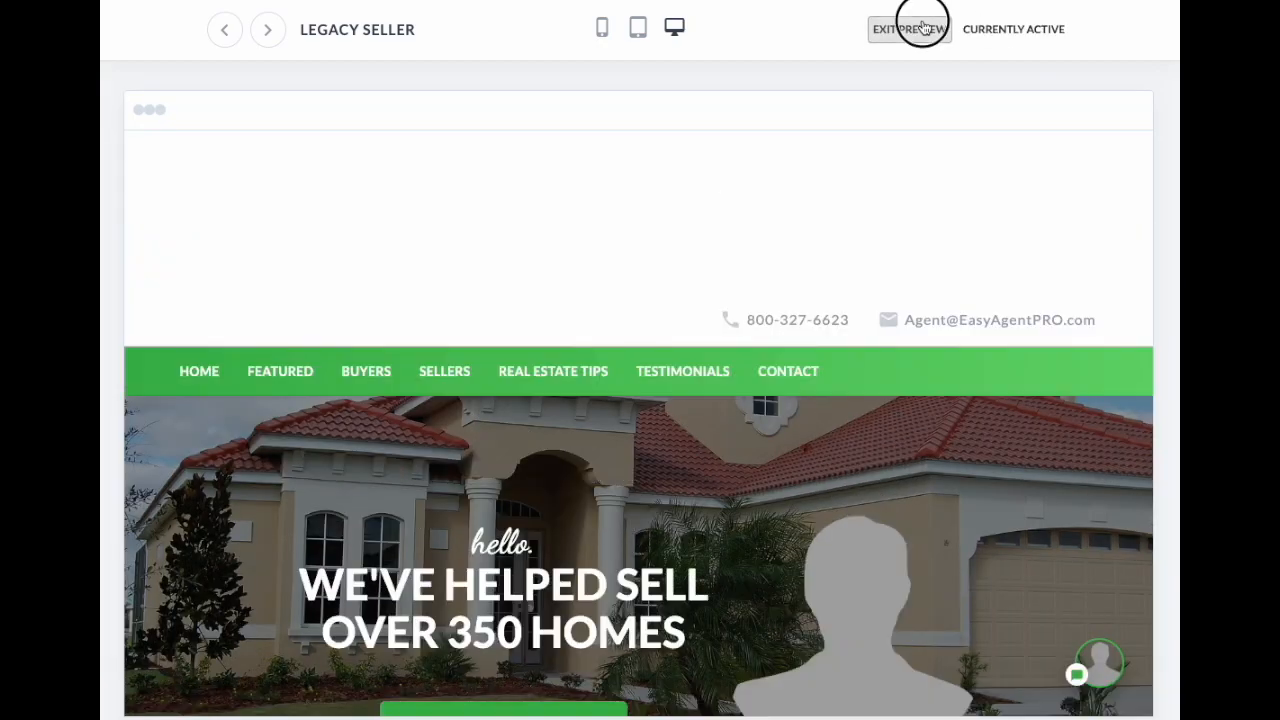
pyautogui.click(918, 29)
# Step: Open Call To Action settings and check the 'View homes in Orlando!' title on the homepage
pyautogui.click(686, 30)
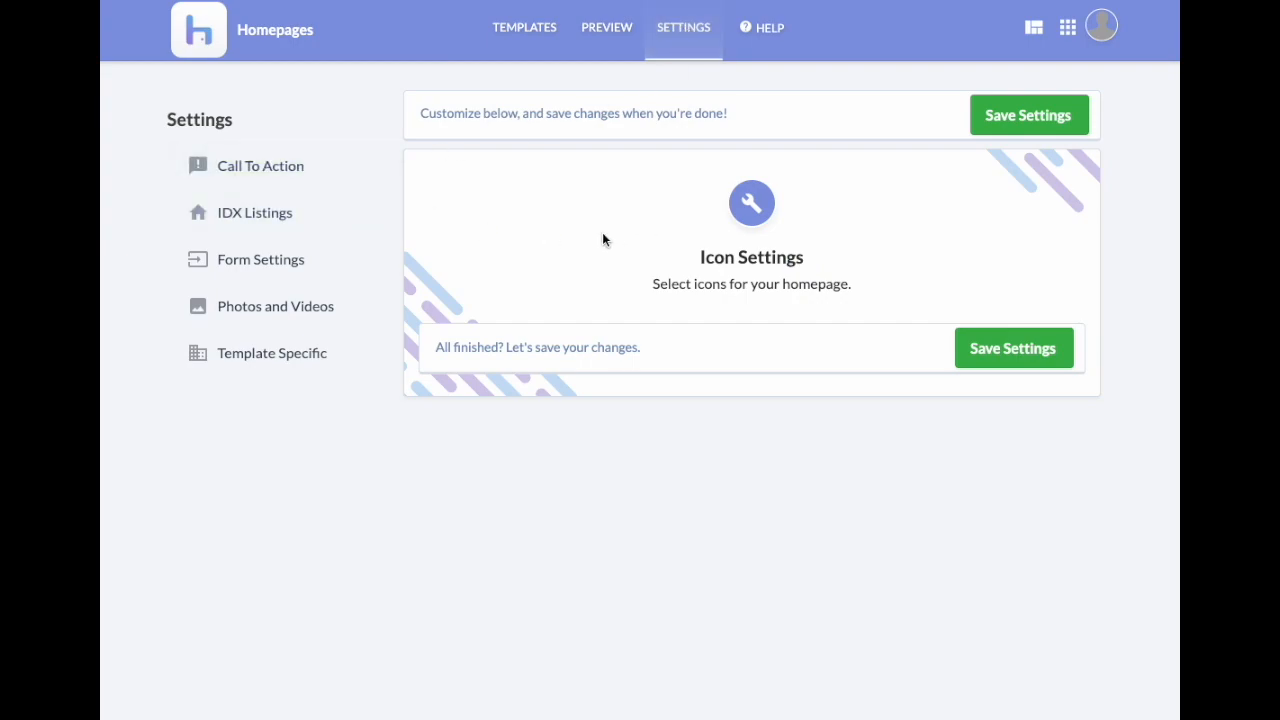
pyautogui.click(284, 167)
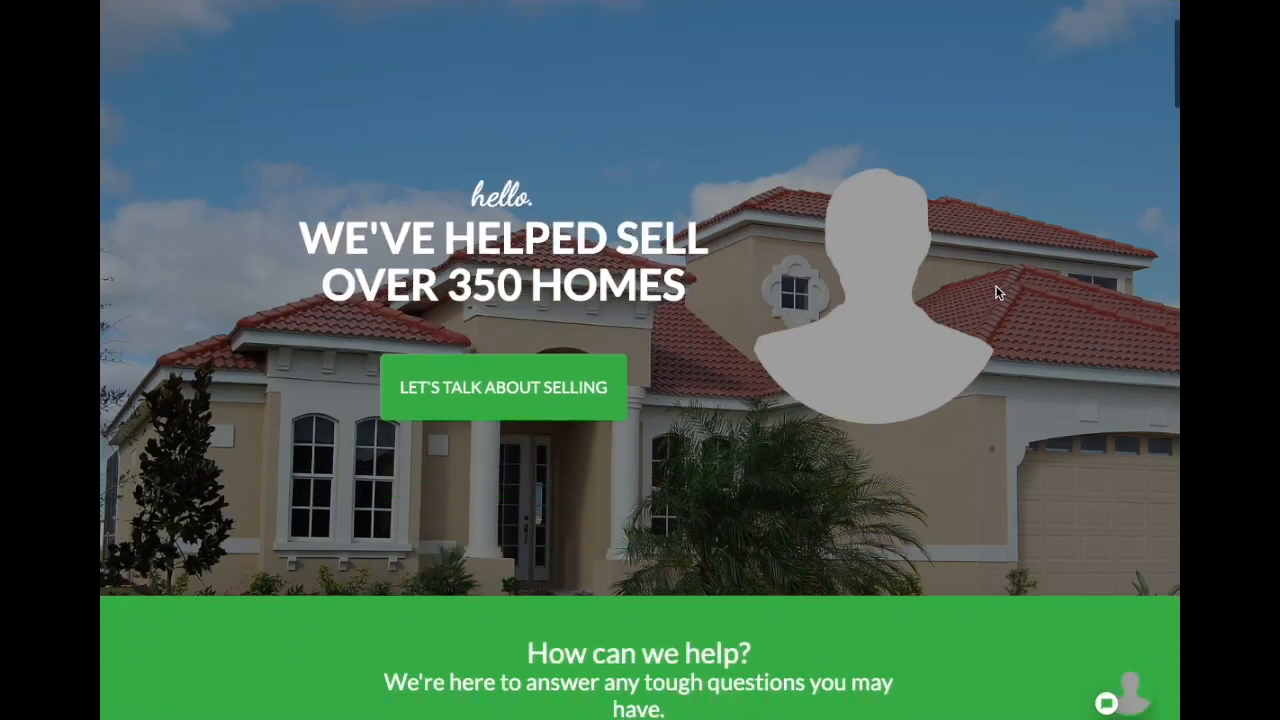
pyautogui.scroll(-10, 1004, 288)
pyautogui.scroll(-15, 1008, 296)
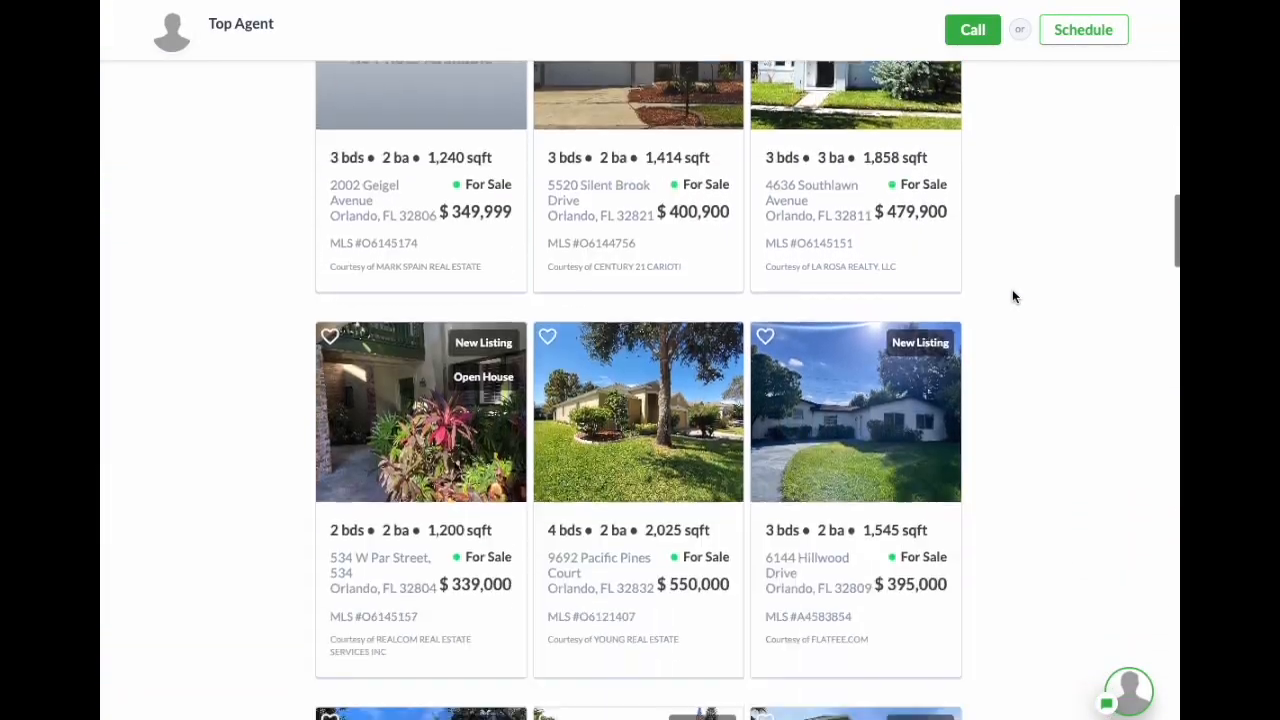
pyautogui.scroll(-4, 1014, 296)
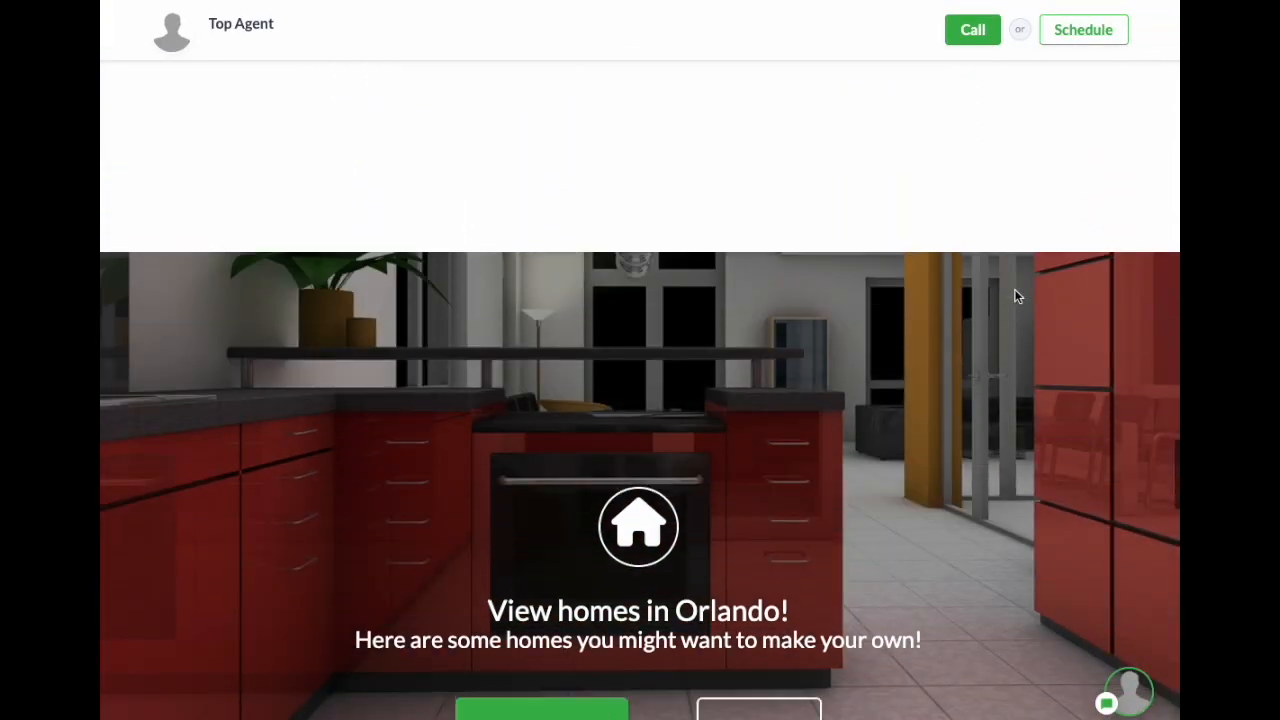
pyautogui.moveTo(490, 333); pyautogui.dragTo(949, 378)
pyautogui.scroll(-6, 995, 394)
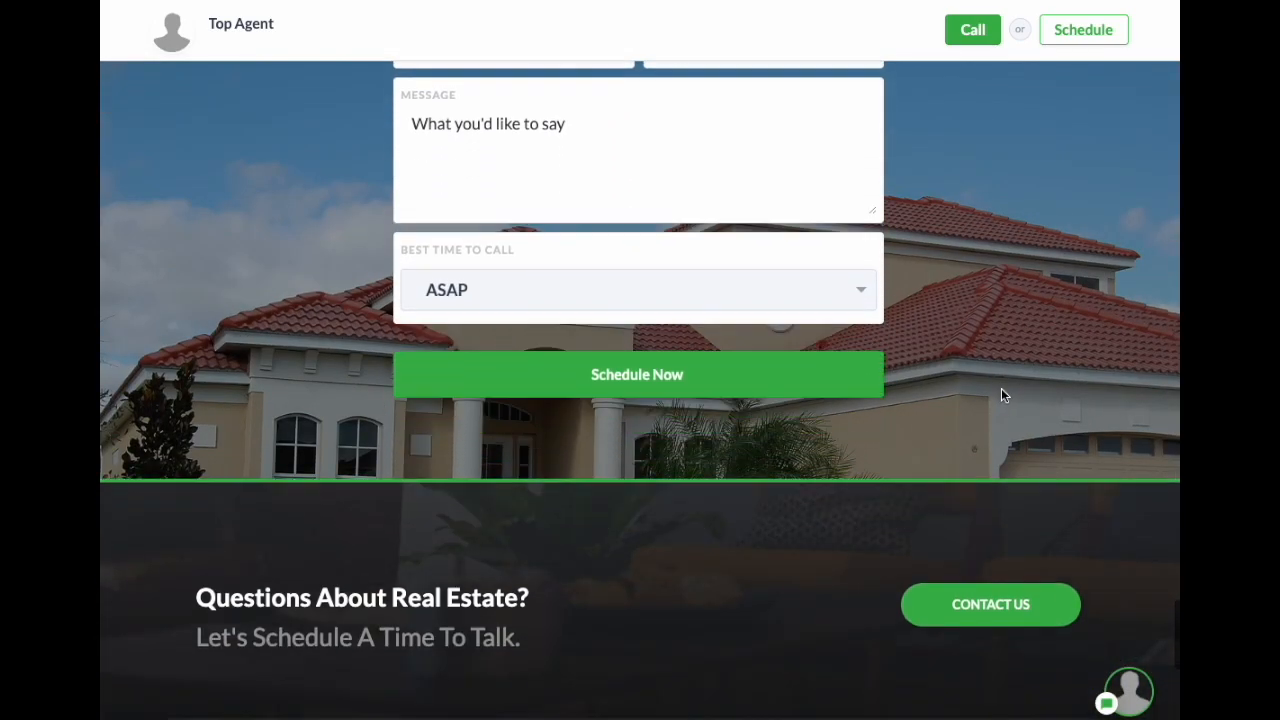
pyautogui.scroll(1, 1003, 386)
pyautogui.scroll(6, 1004, 384)
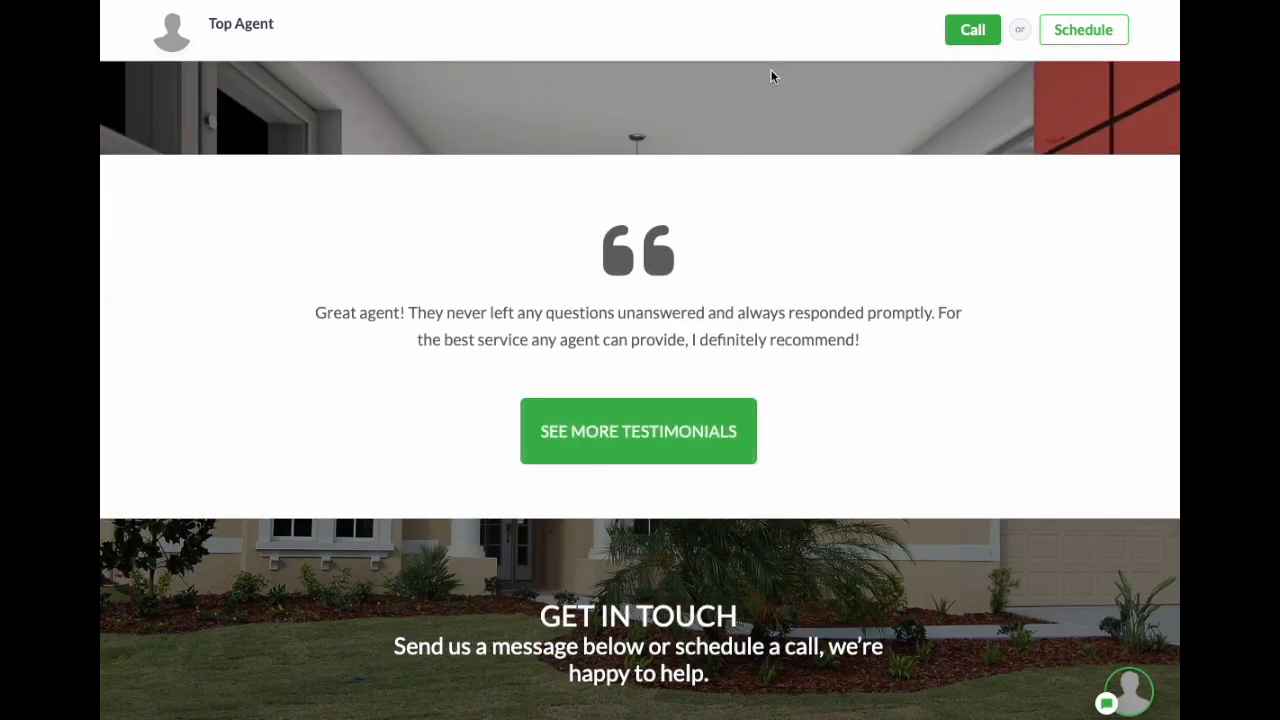
pyautogui.scroll(10, 771, 64)
pyautogui.scroll(-8, 784, 95)
pyautogui.scroll(5, 795, 110)
pyautogui.scroll(10, 801, 125)
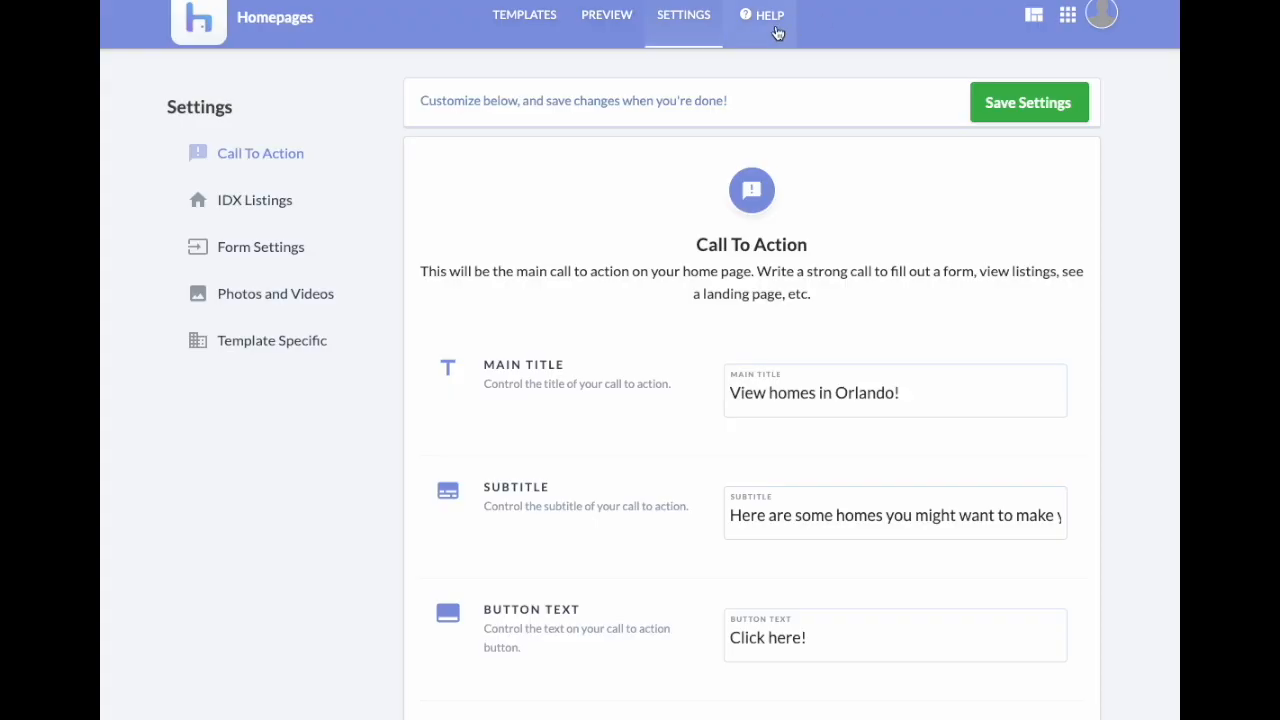
# Step: Review the Template Specific video fields, 'How can we help?' title and 'Ask Us a Question' text
pyautogui.click(277, 341)
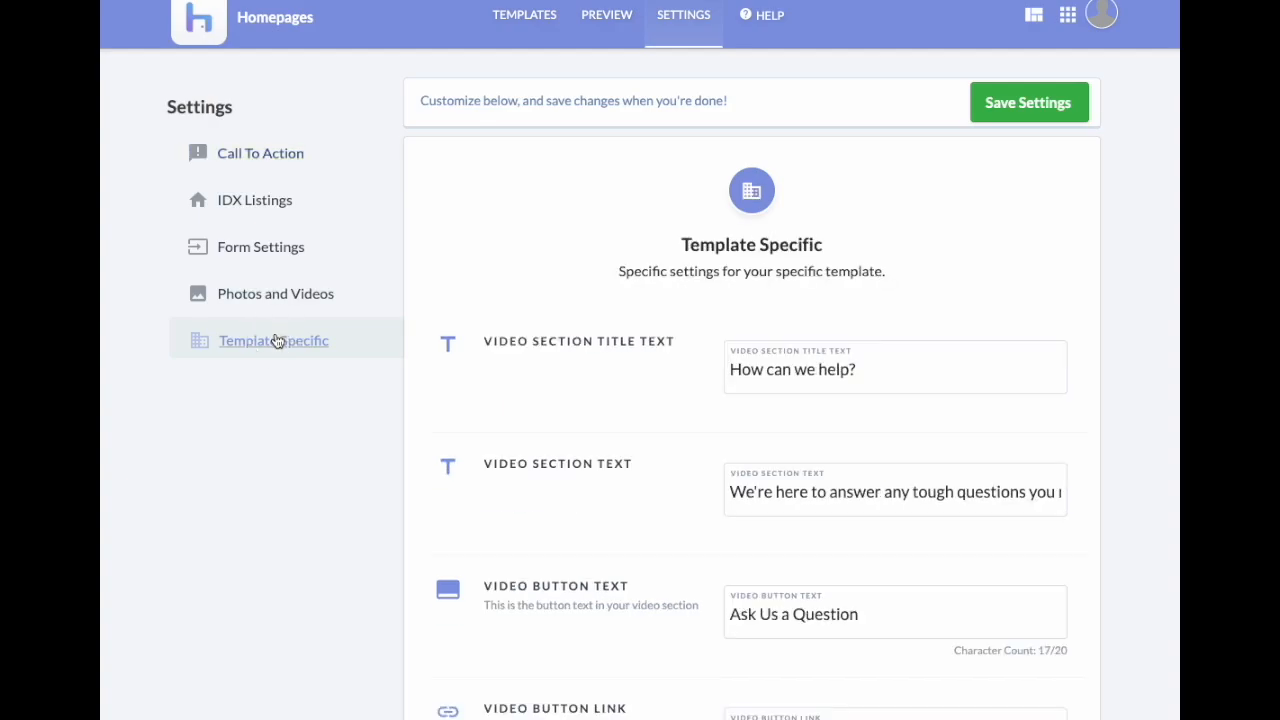
pyautogui.scroll(-3, 705, 403)
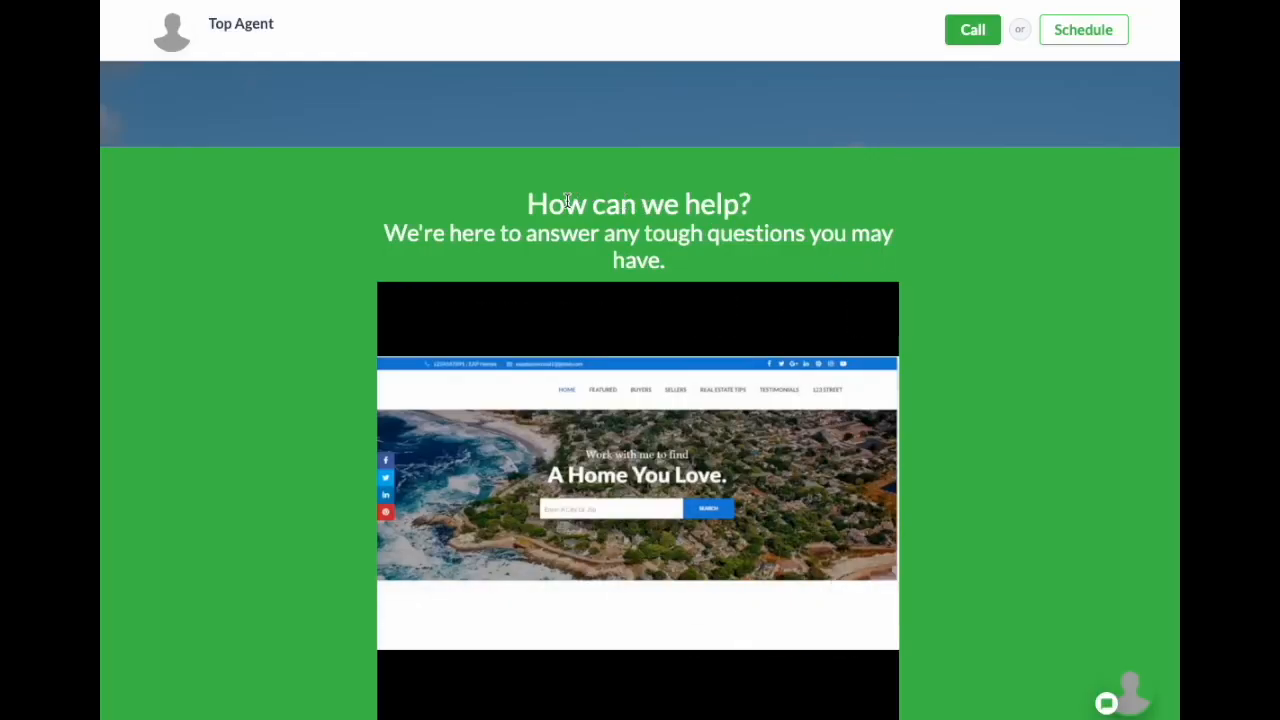
pyautogui.moveTo(527, 204); pyautogui.dragTo(703, 234)
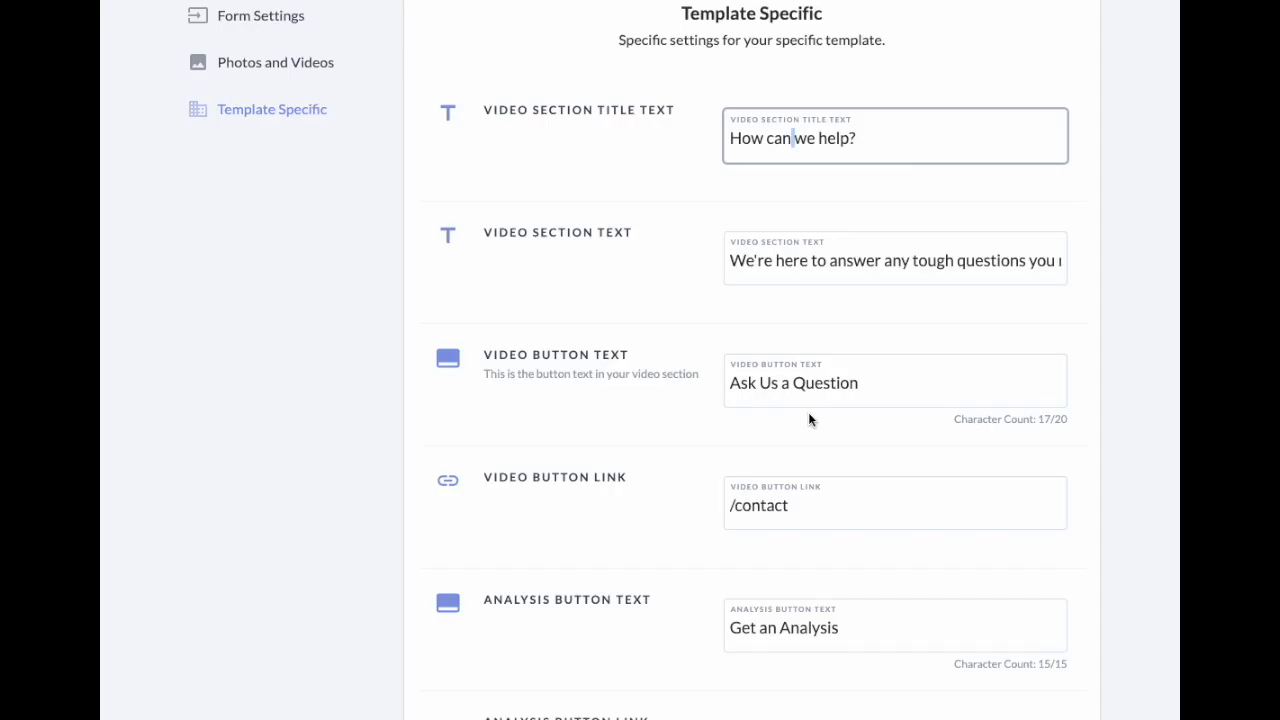
pyautogui.scroll(-3, 809, 412)
pyautogui.scroll(-6, 812, 414)
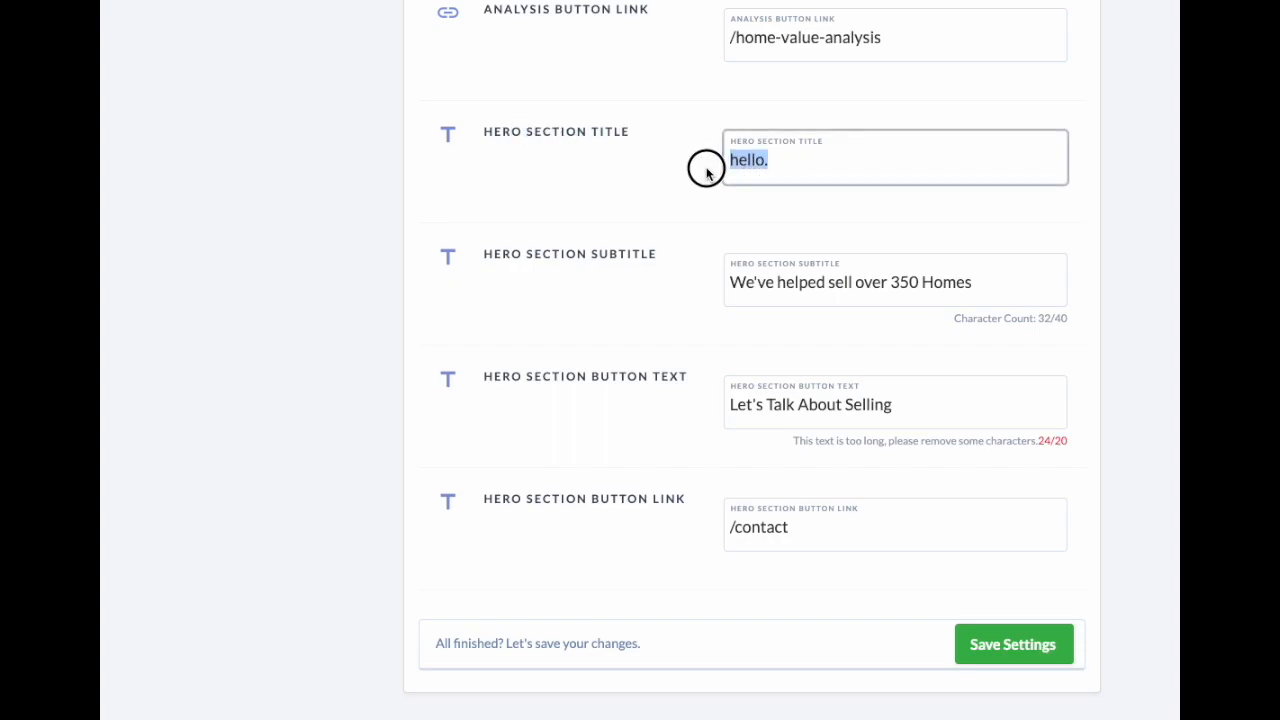
pyautogui.scroll(10, 757, 409)
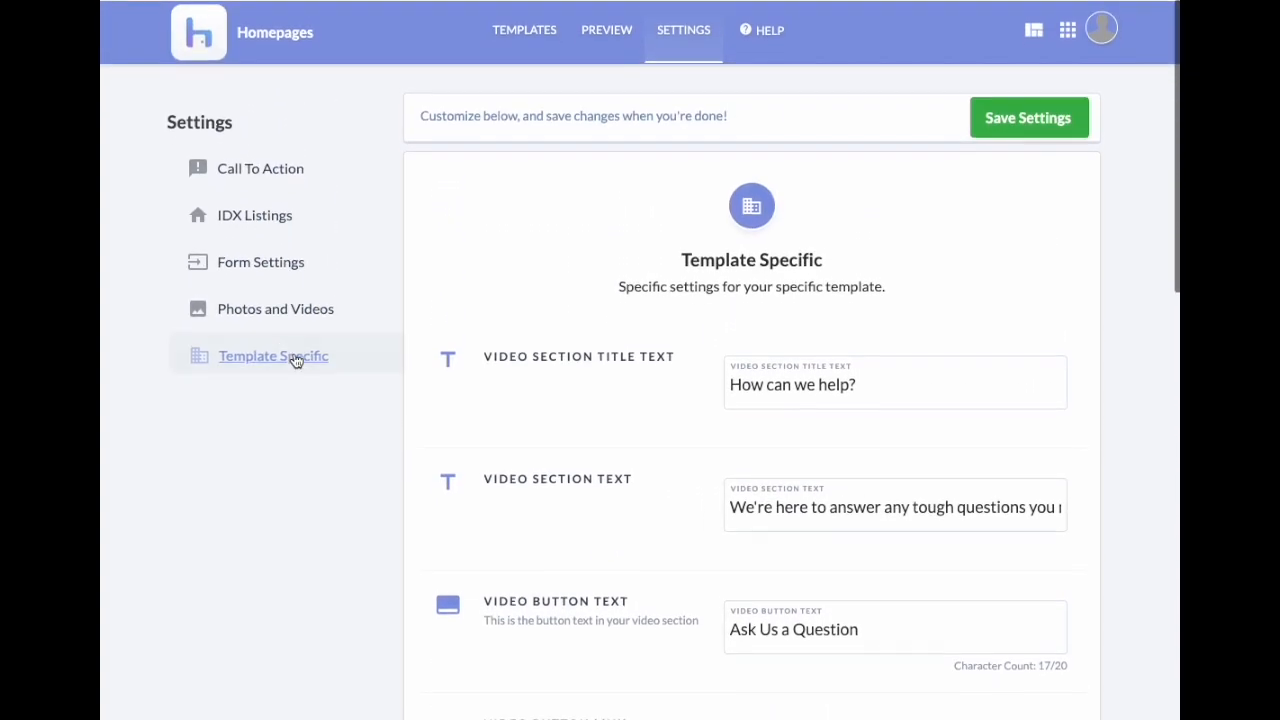
# Step: Open the Photos and Videos settings and select the current Agent Video URL
pyautogui.click(300, 306)
pyautogui.scroll(-1, 662, 463)
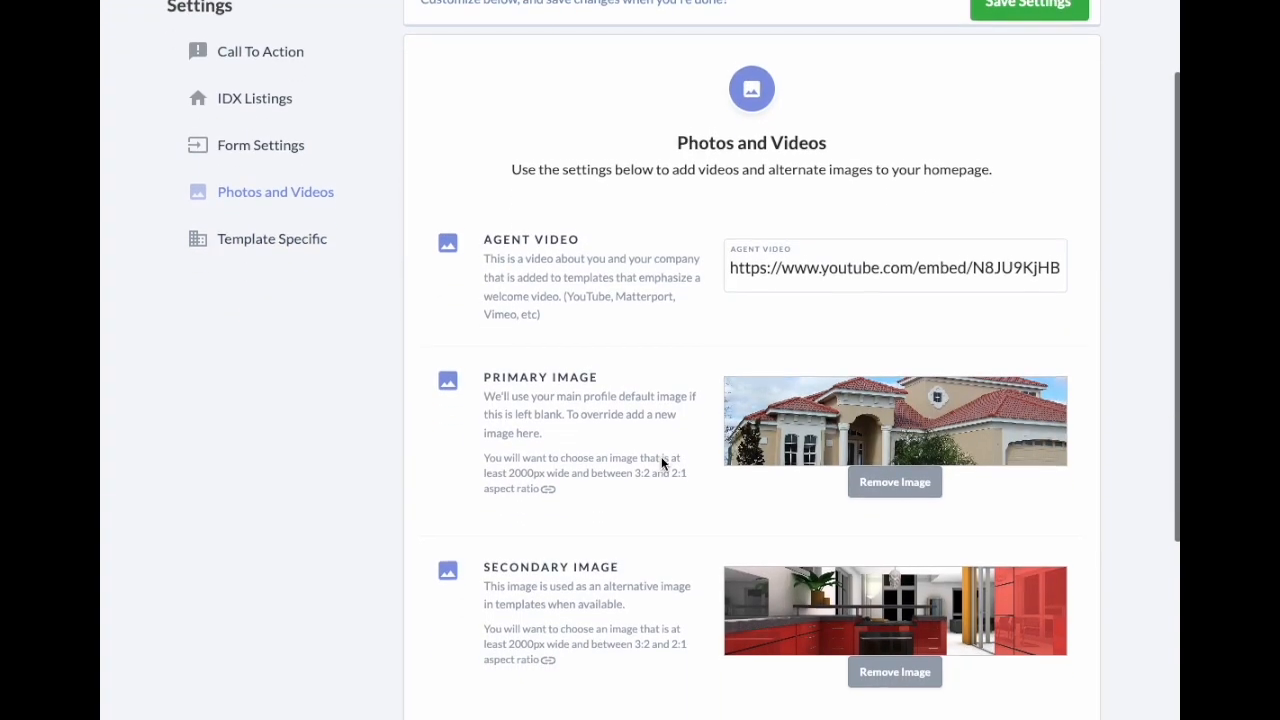
pyautogui.scroll(-3, 677, 460)
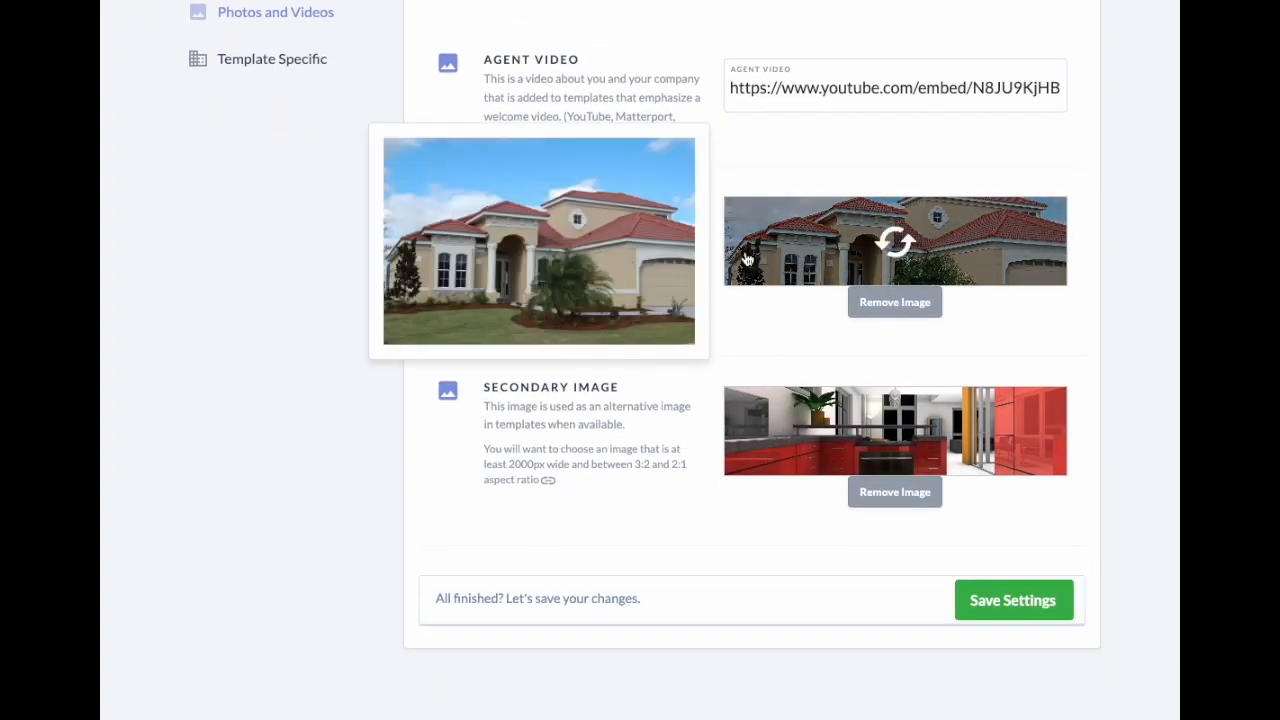
pyautogui.moveTo(771, 419)
pyautogui.scroll(2, 771, 419)
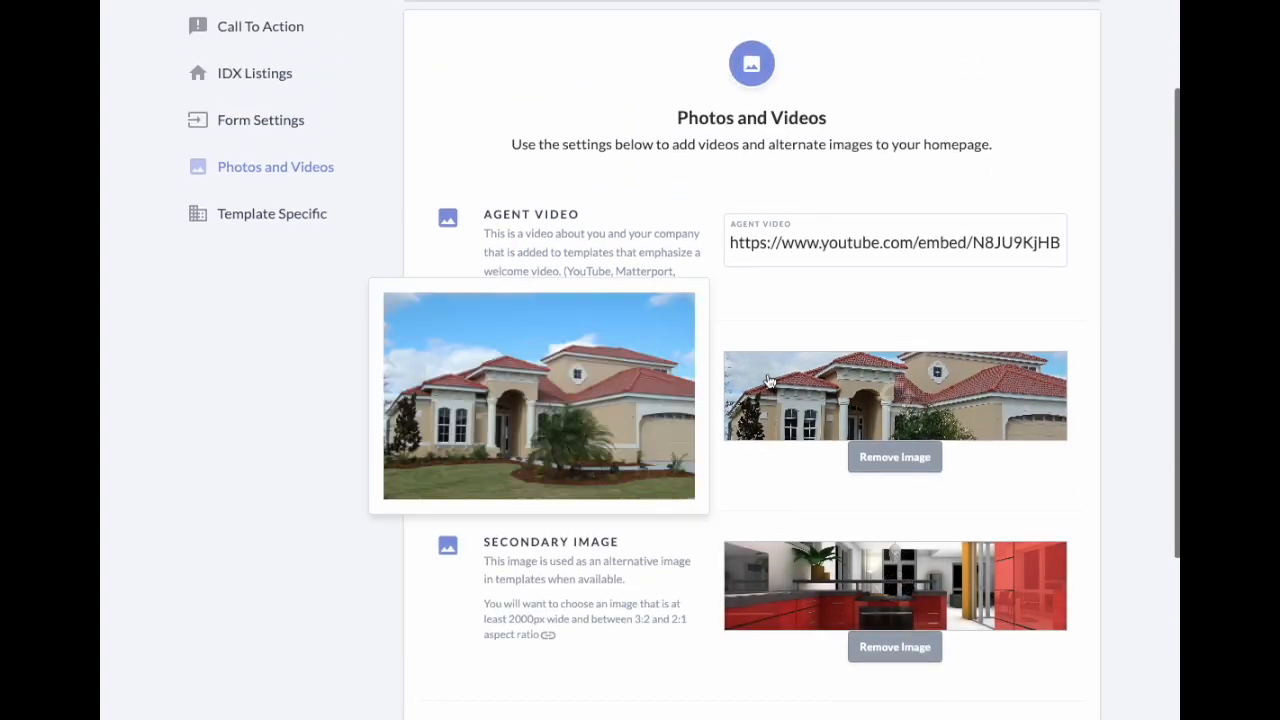
pyautogui.moveTo(733, 241); pyautogui.dragTo(1101, 271)
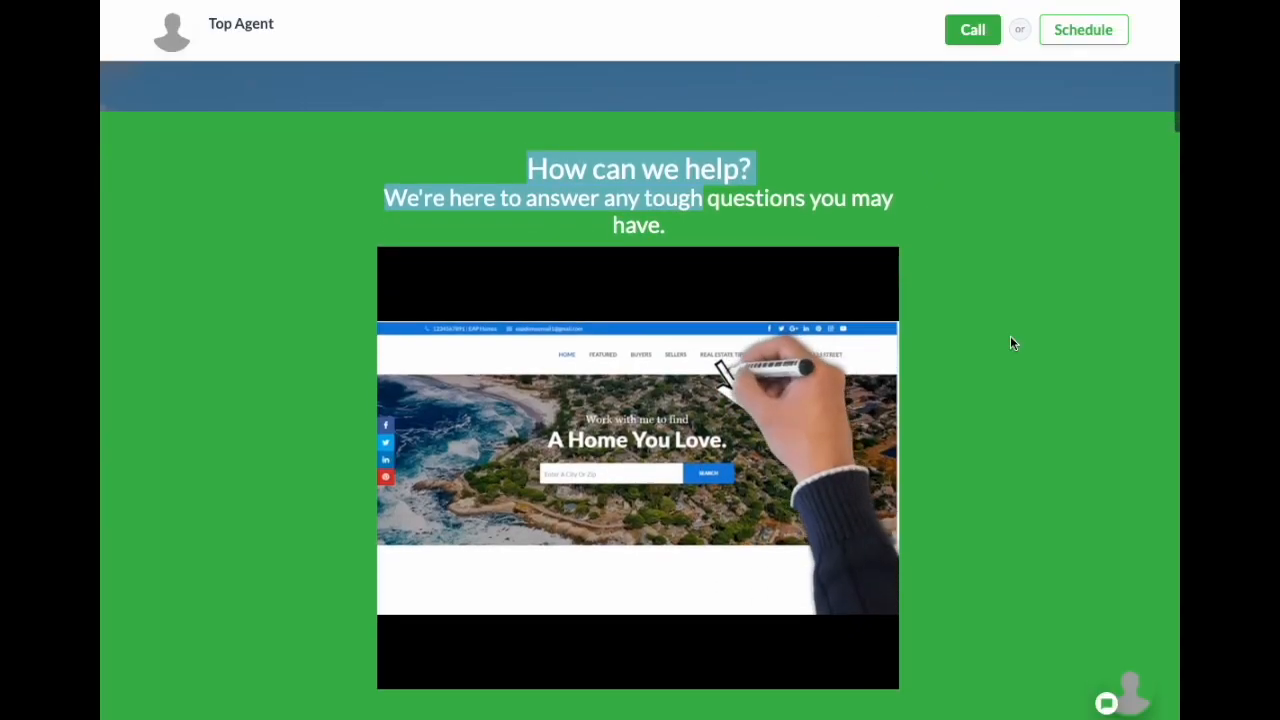
pyautogui.scroll(-1, 990, 345)
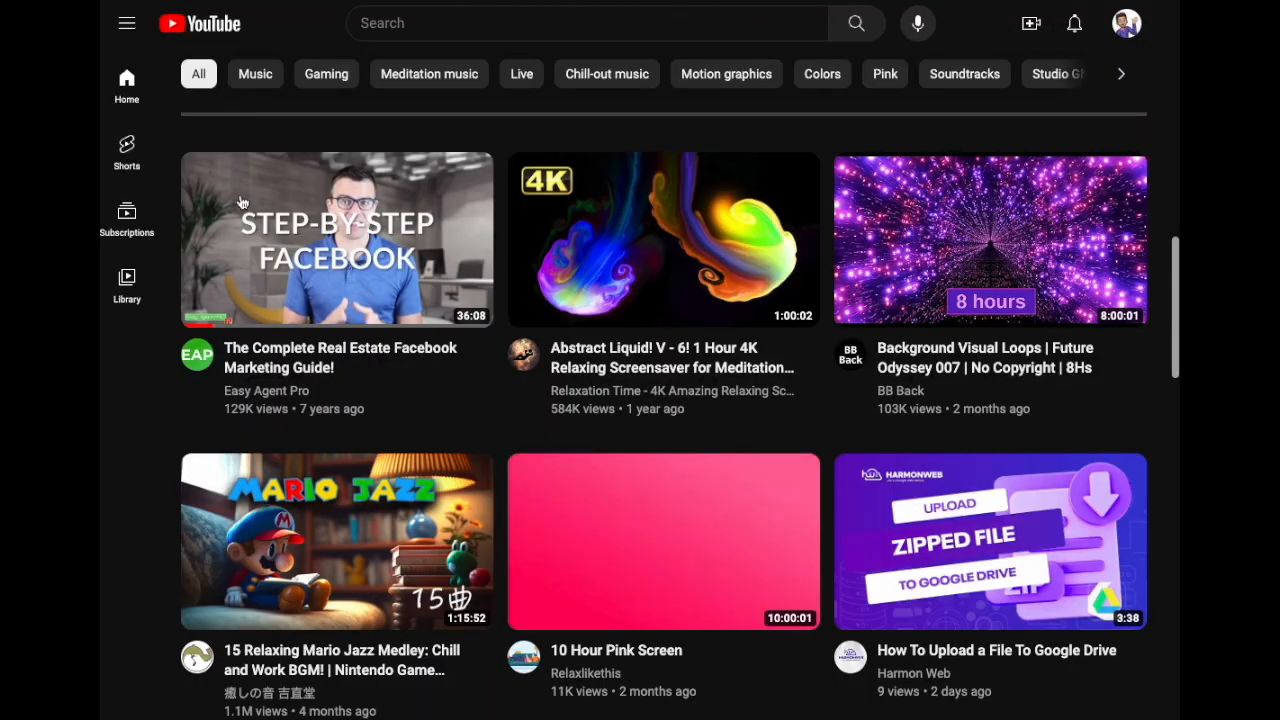
# Step: Copy the link address of 'The Complete Real Estate Facebook Marketing Guide!' video
pyautogui.moveTo(276, 221)
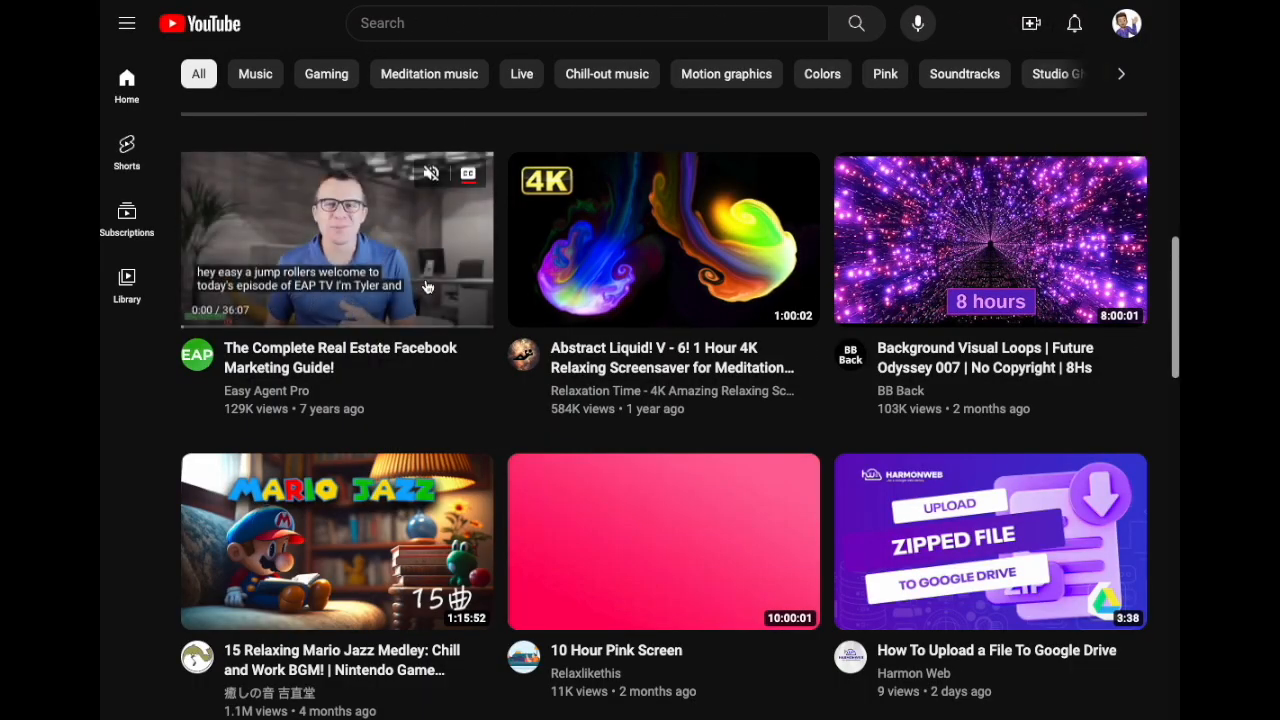
pyautogui.rightClick(401, 236)
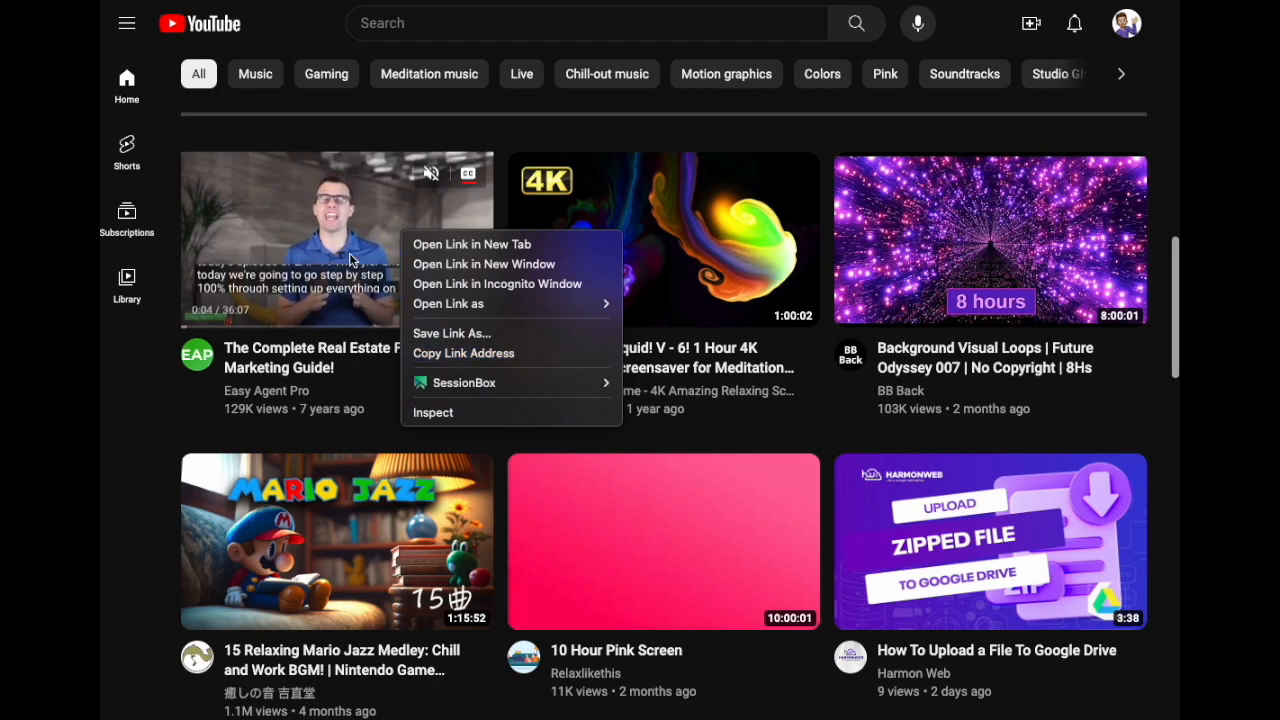
pyautogui.click(488, 360)
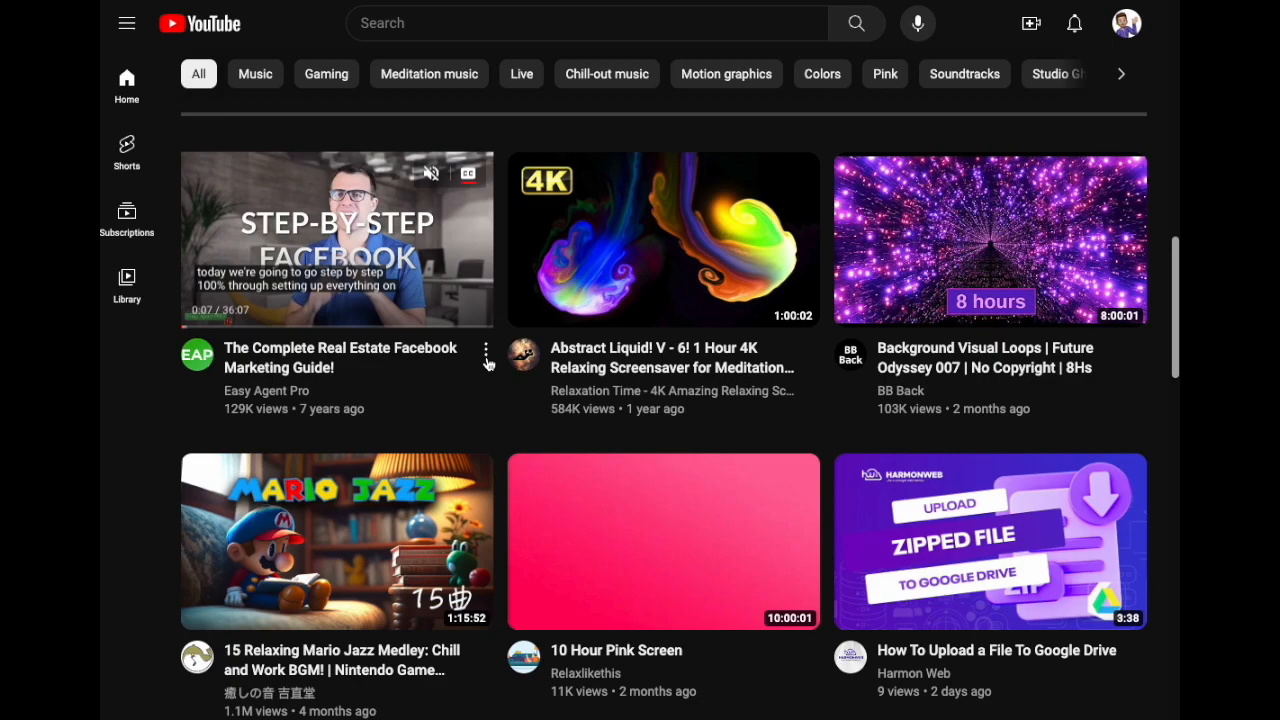
pyautogui.rightClick(347, 231)
pyautogui.click(451, 349)
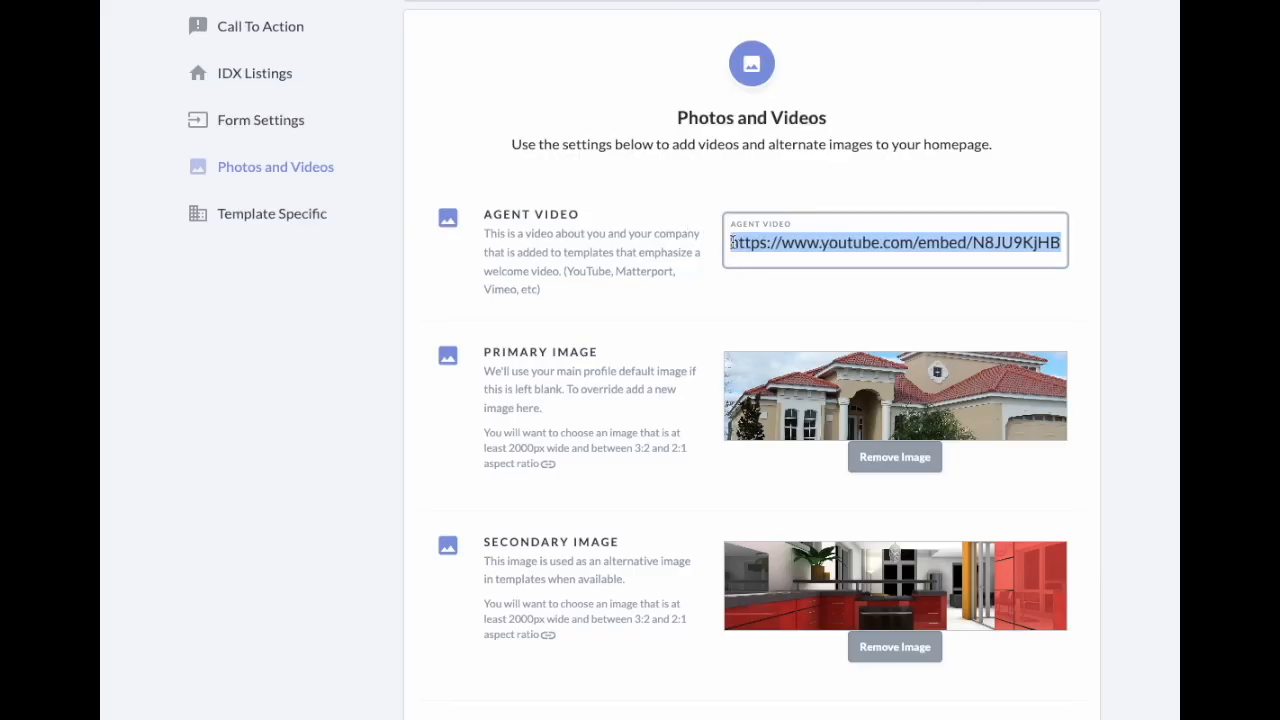
# Step: Paste the copied YouTube link into the Agent Video field and save the settings
pyautogui.doubleClick(739, 242)
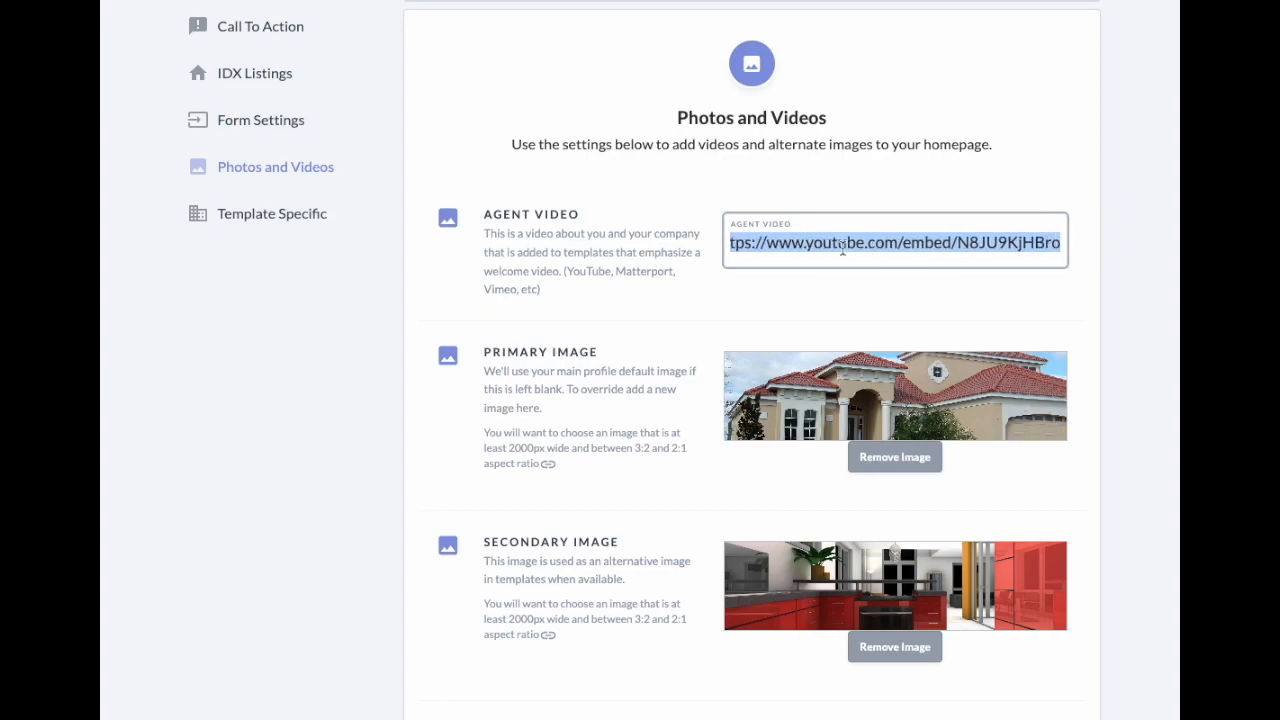
pyautogui.rightClick(756, 242)
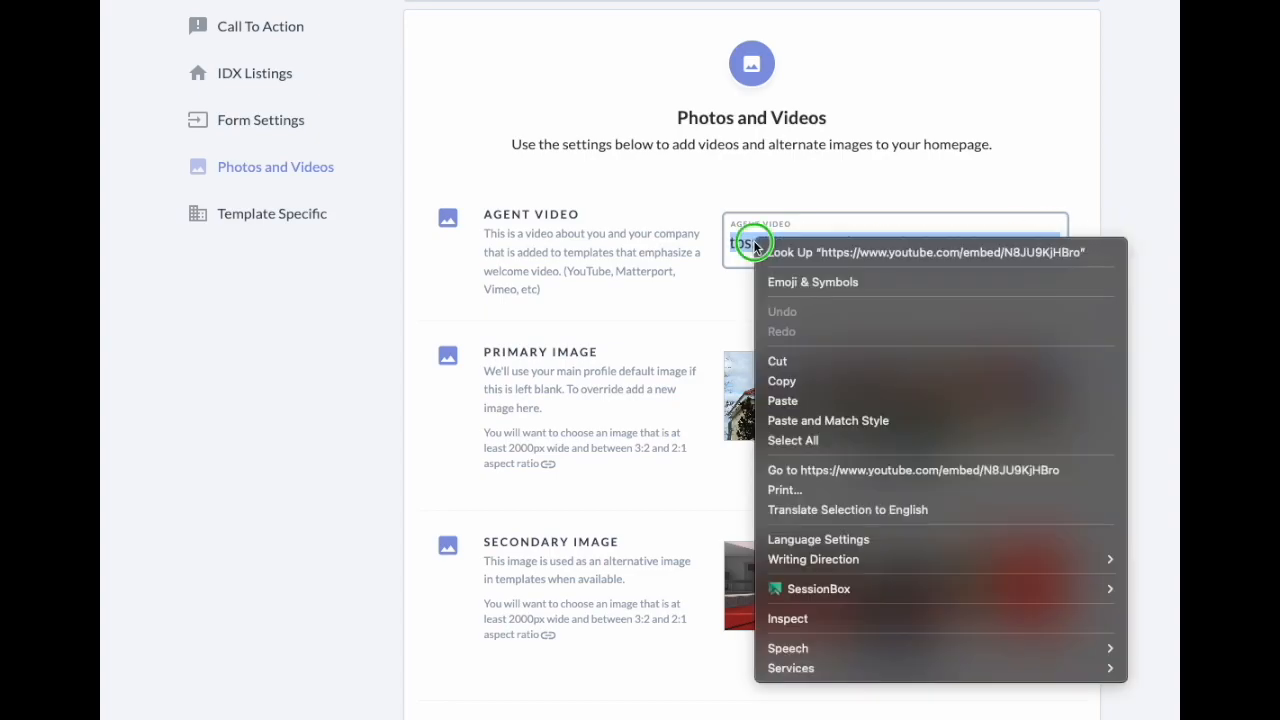
pyautogui.click(785, 401)
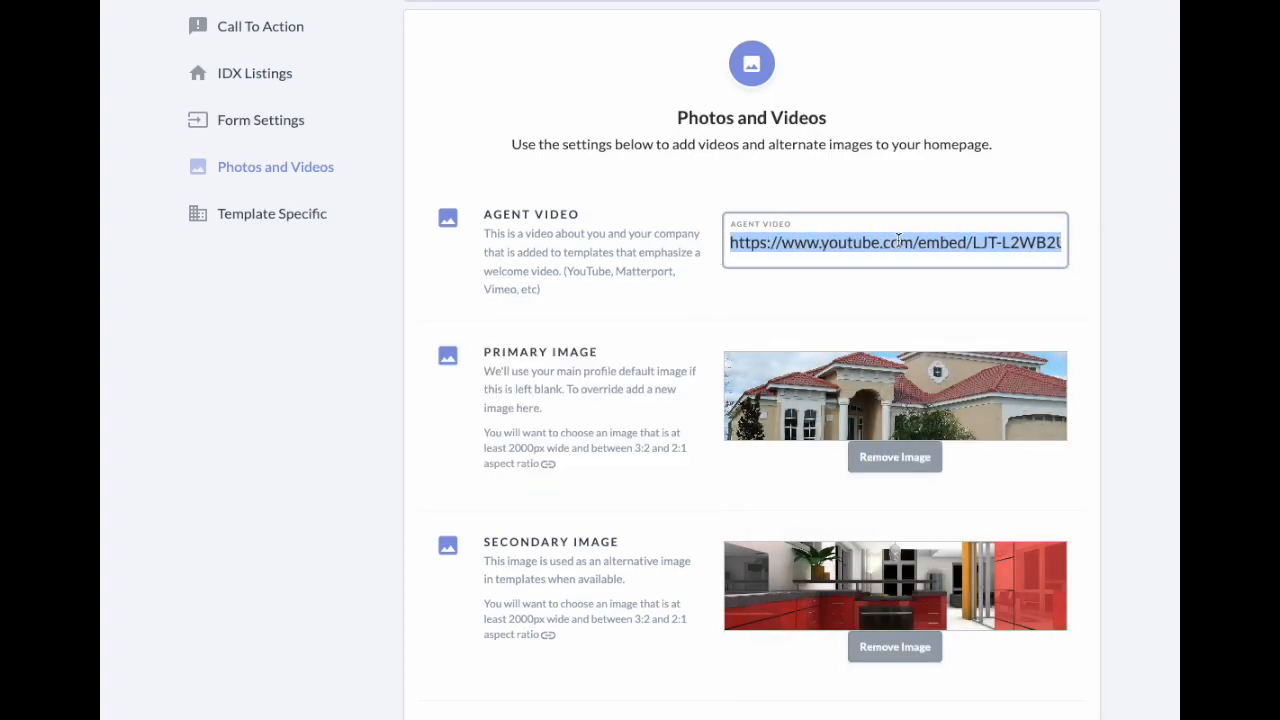
pyautogui.scroll(-3, 775, 330)
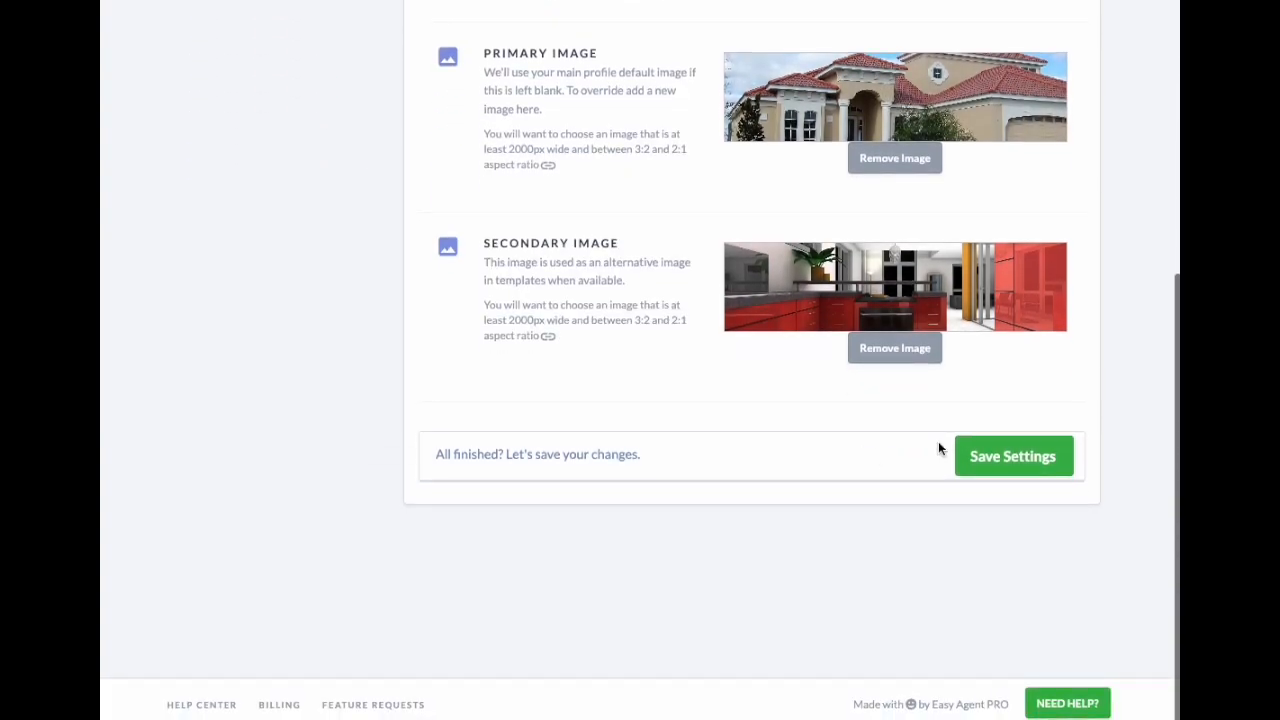
pyautogui.click(1017, 462)
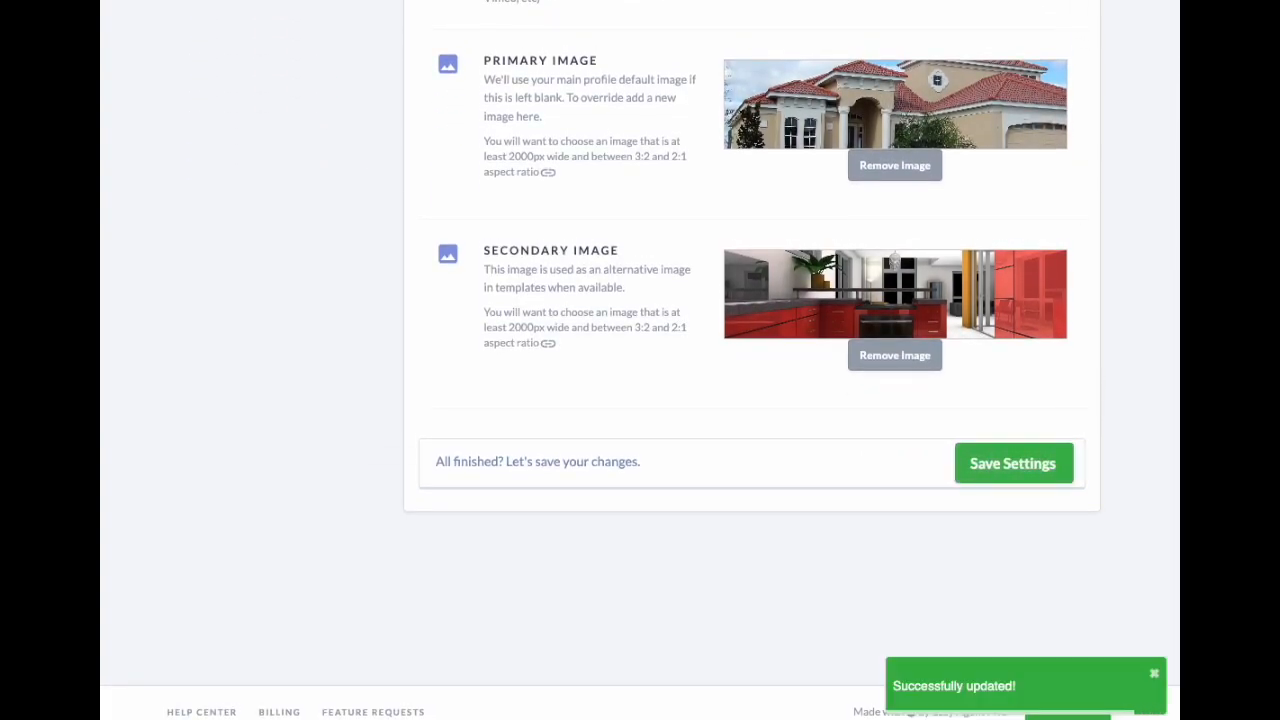
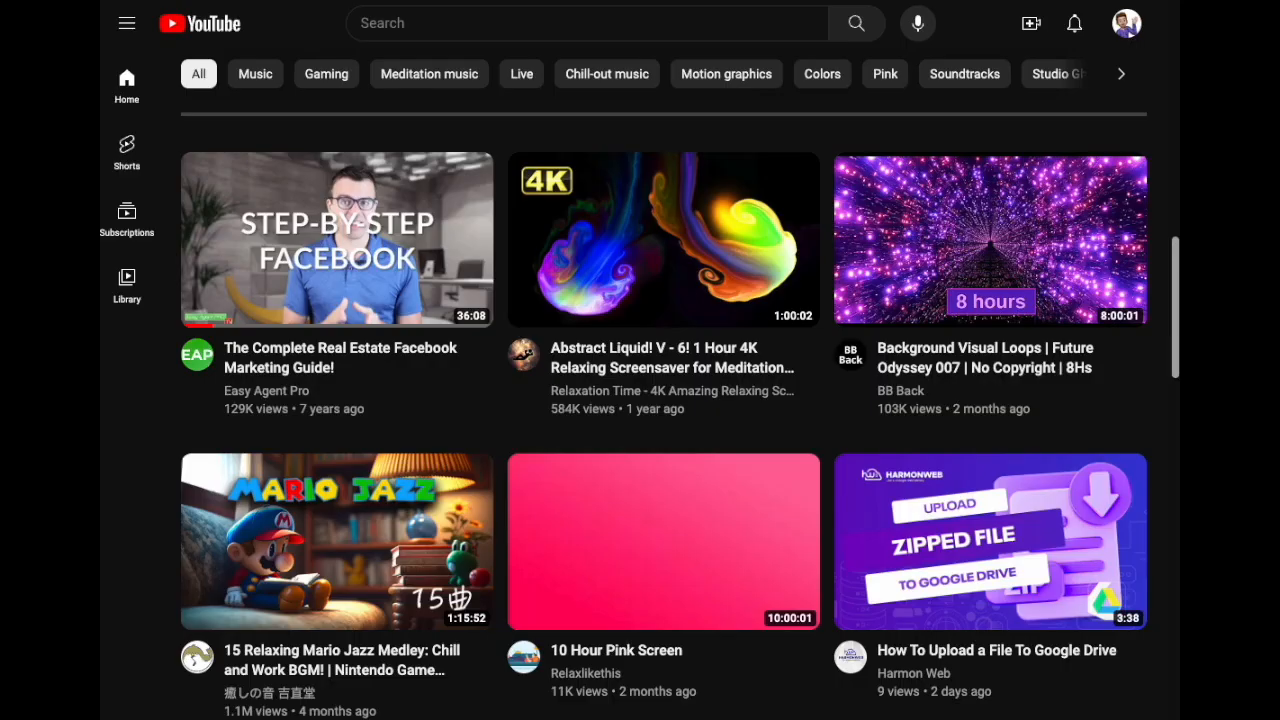
# Step: Copy the marketing video's share link from its three-dot Share menu
pyautogui.rightClick(325, 226)
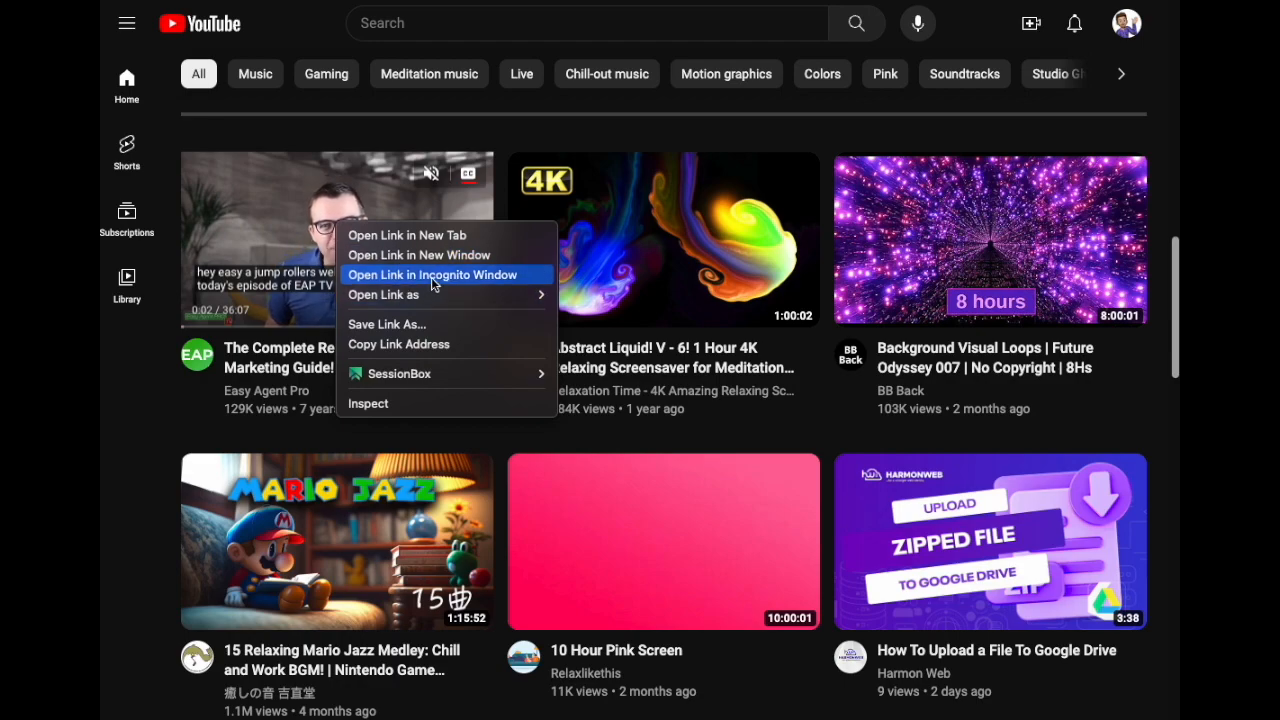
pyautogui.click(138, 432)
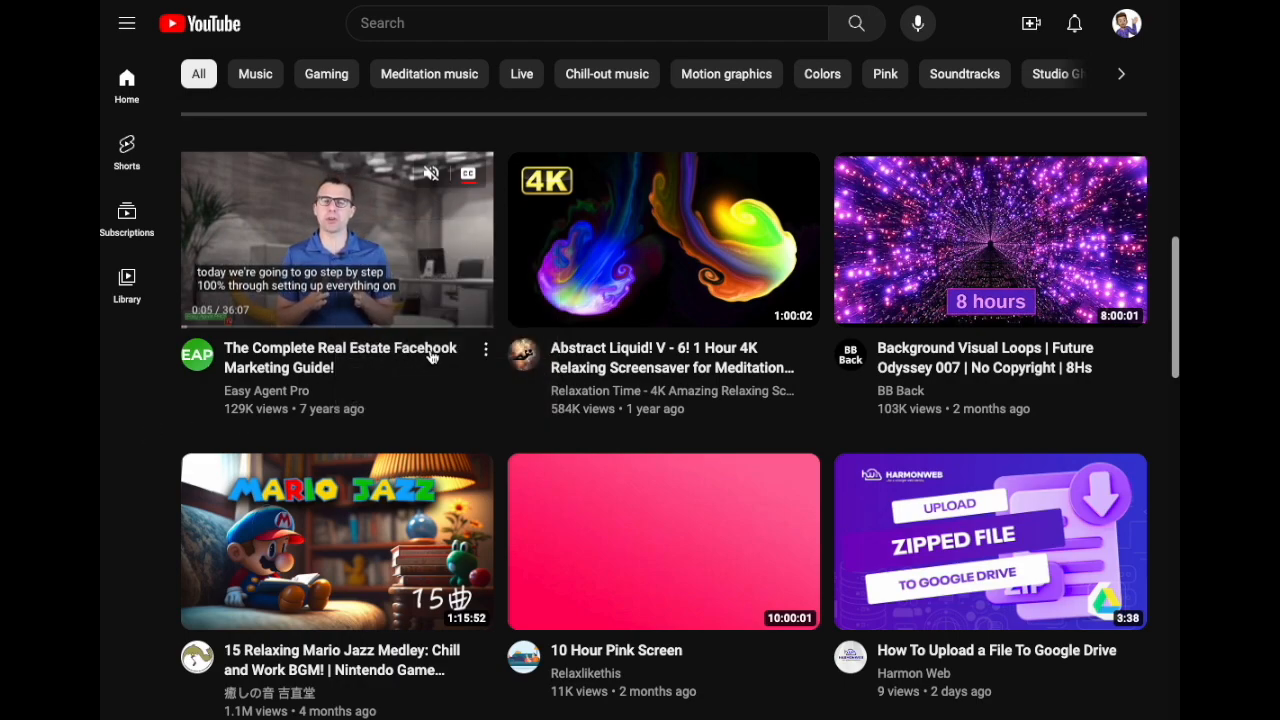
pyautogui.click(485, 352)
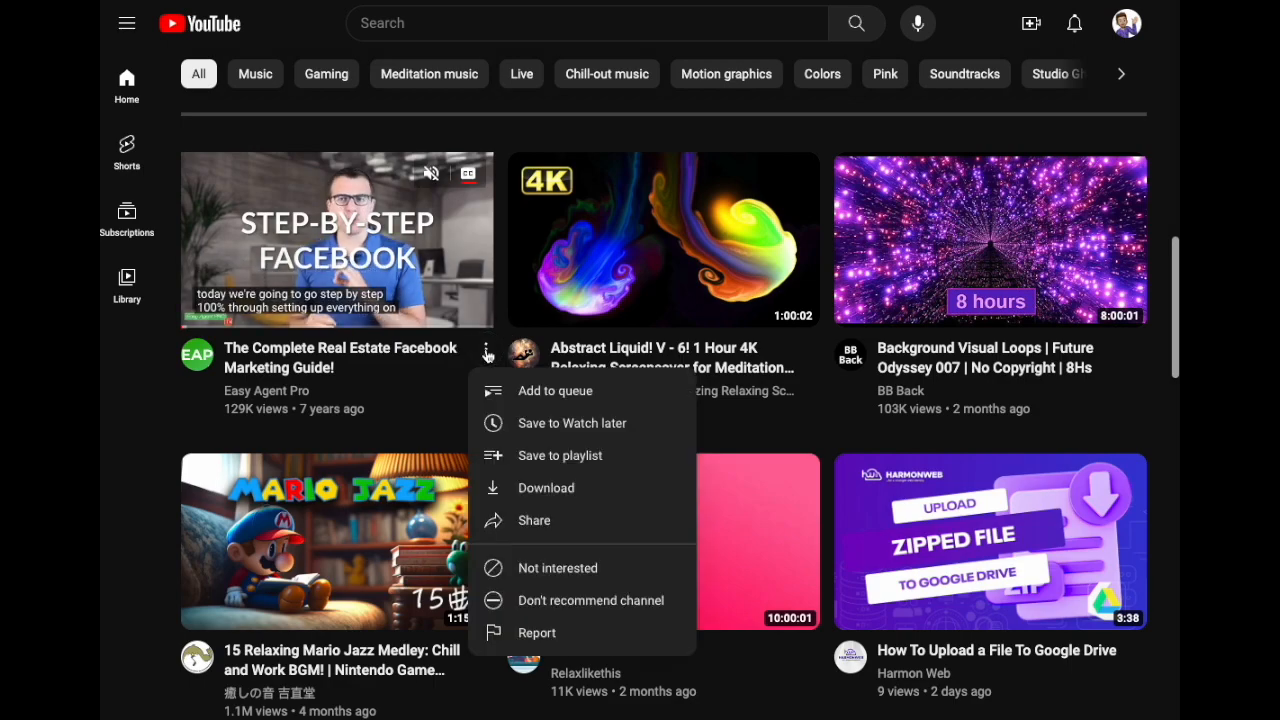
pyautogui.click(540, 520)
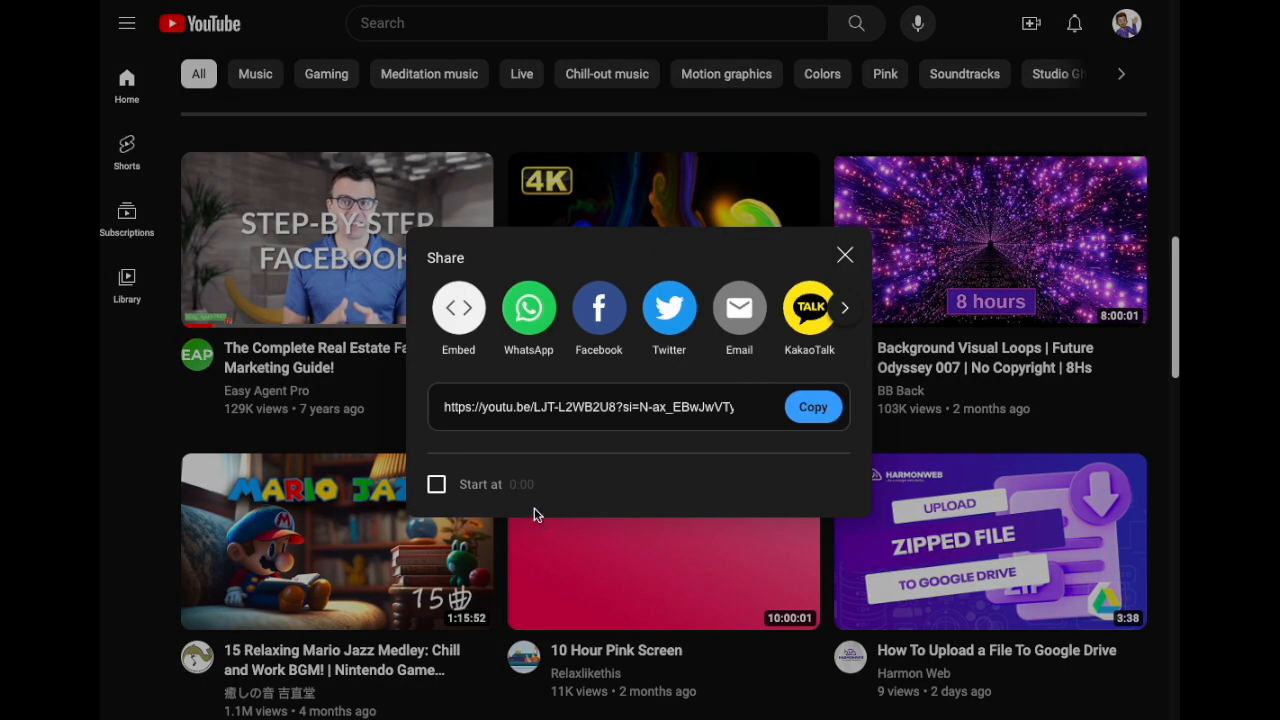
pyautogui.click(813, 407)
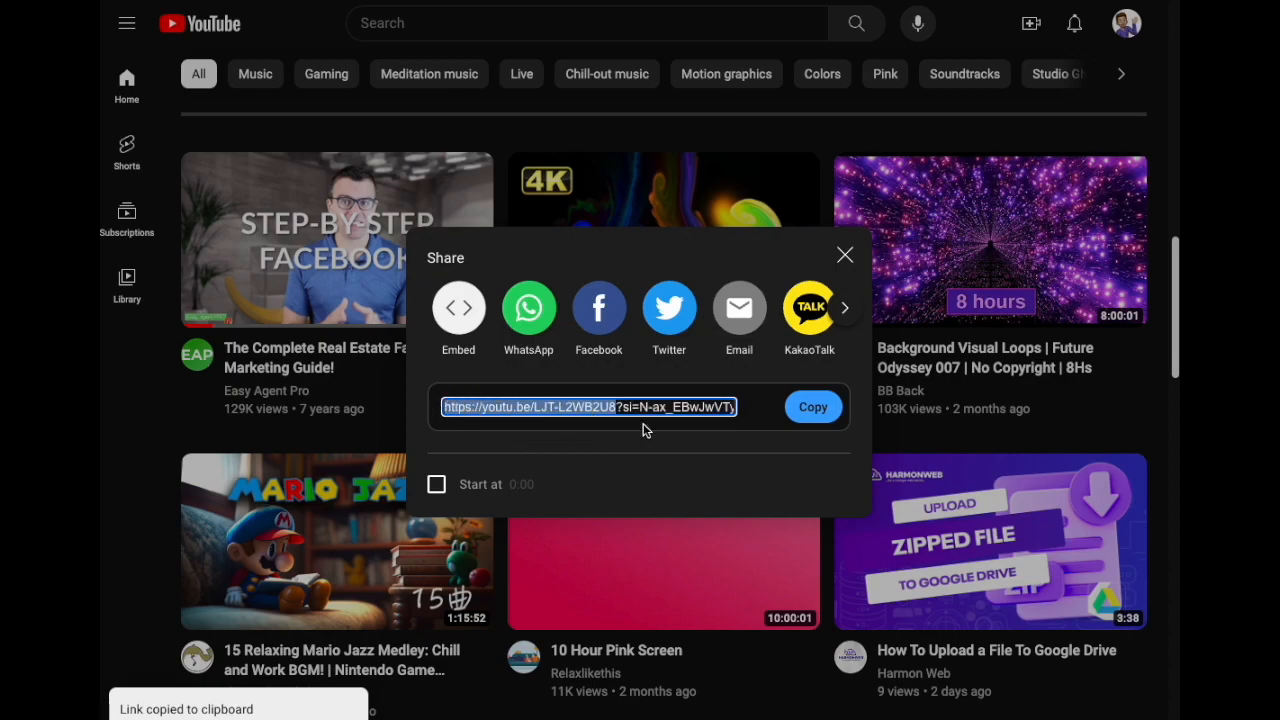
pyautogui.click(846, 254)
# Step: On the paused video page, copy the share link again from its Share dialog
pyautogui.moveTo(305, 298)
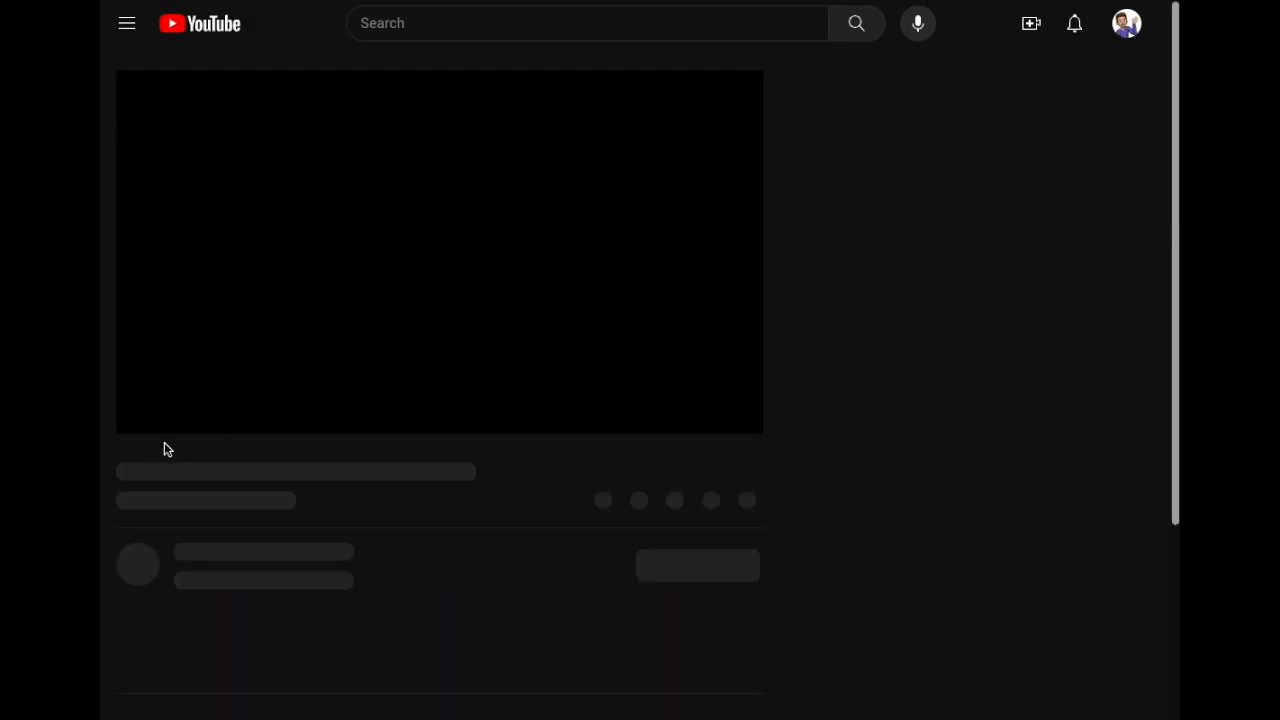
pyautogui.click(148, 416)
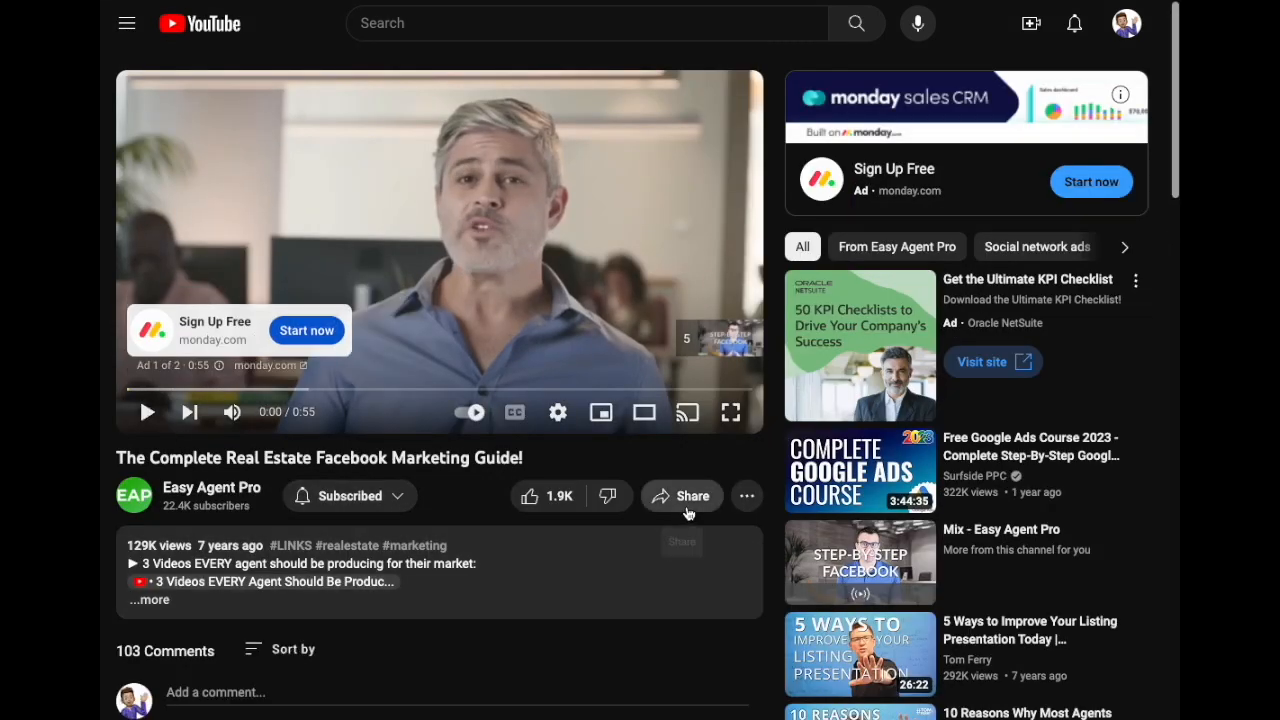
pyautogui.click(688, 505)
pyautogui.click(808, 412)
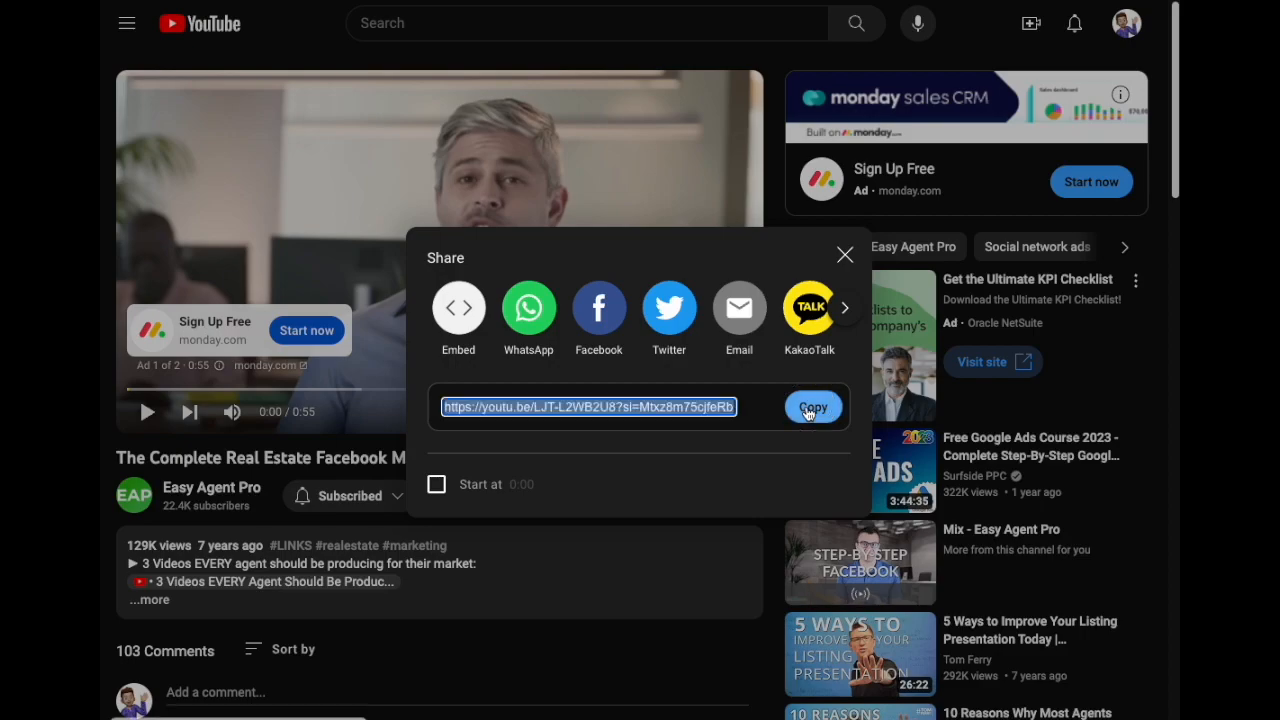
pyautogui.click(667, 602)
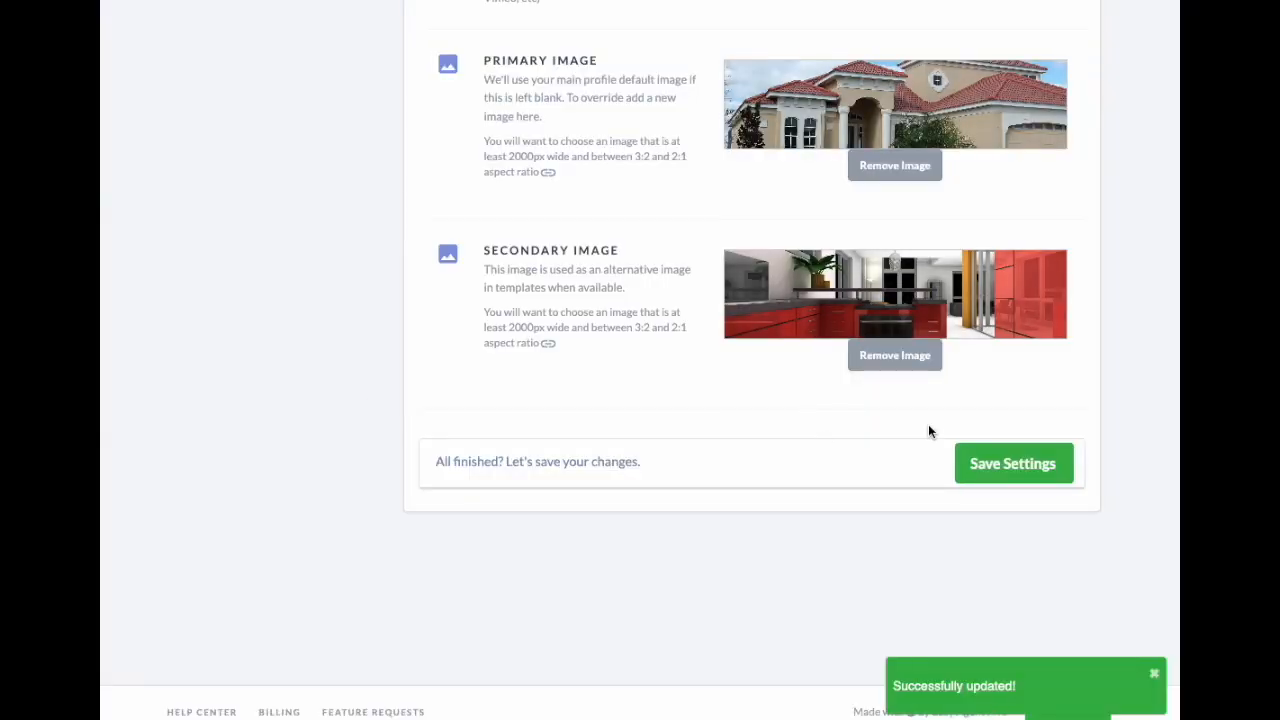
pyautogui.scroll(5, 751, 340)
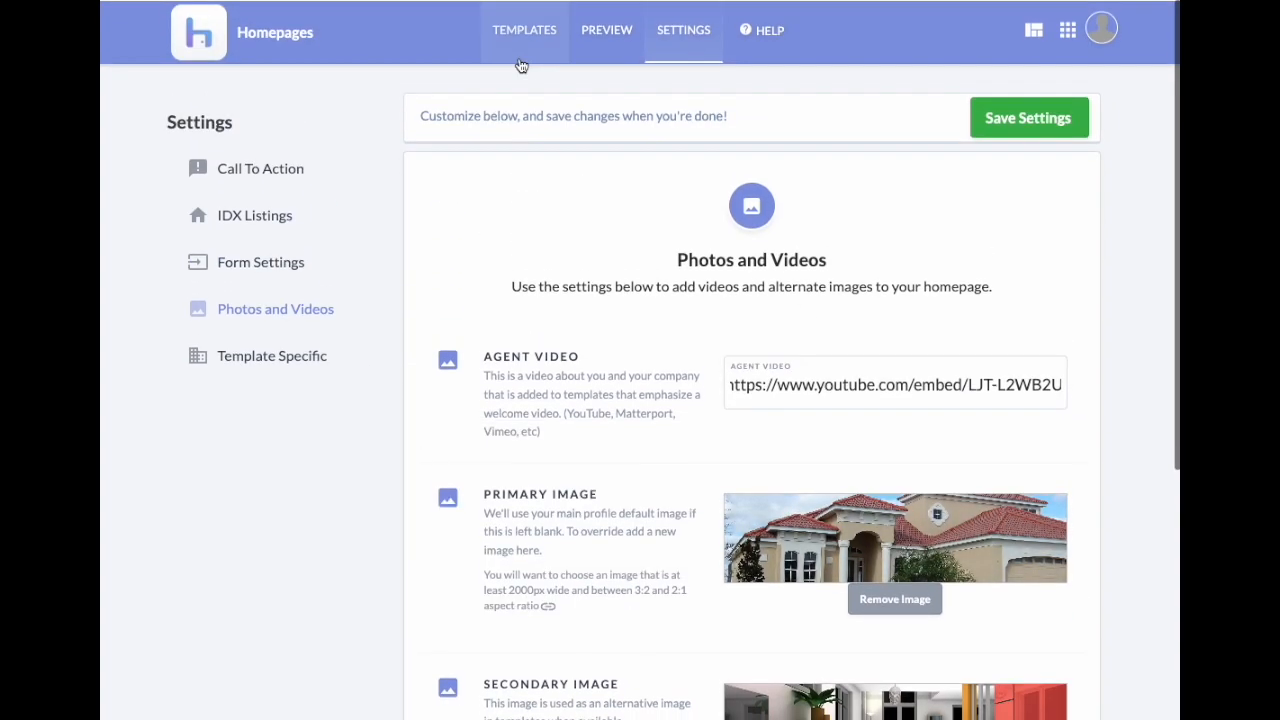
# Step: Switch the homepage template to Video Modern and confirm the change
pyautogui.click(552, 36)
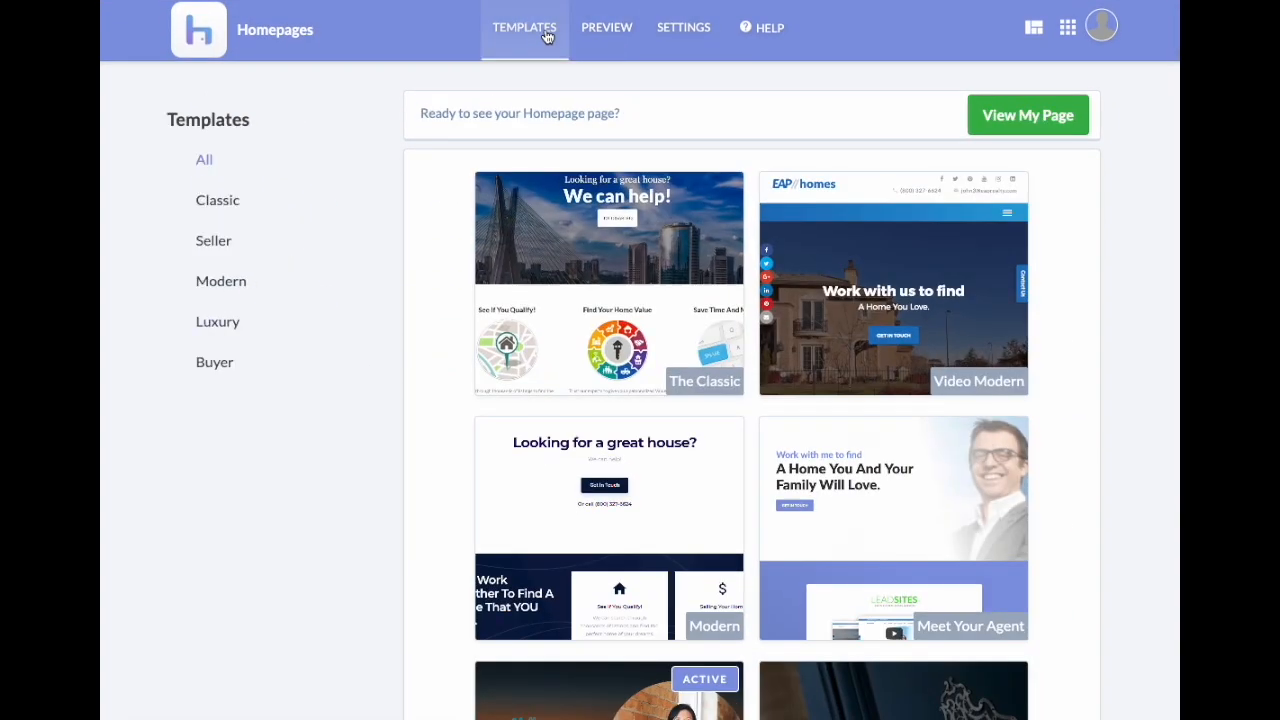
pyautogui.click(893, 283)
pyautogui.click(588, 254)
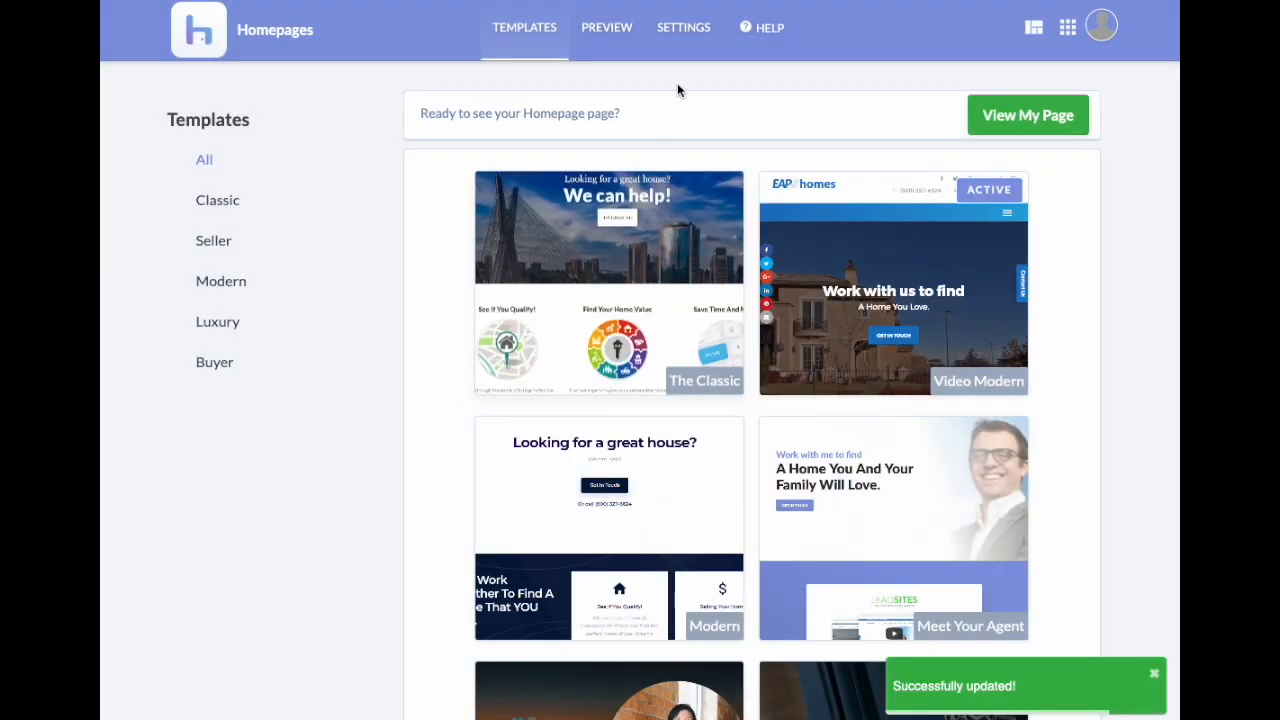
# Step: Return to the homepage settings and bring up the Review Settings section
pyautogui.click(664, 28)
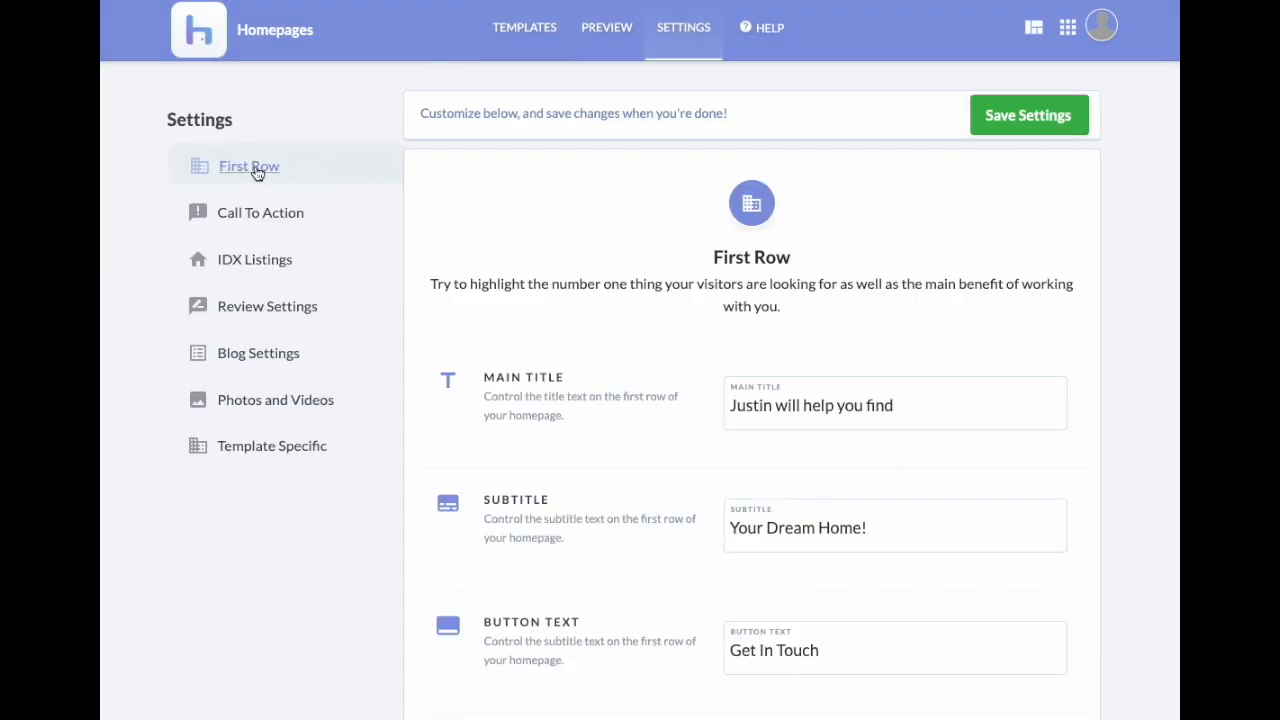
pyautogui.scroll(-5, 688, 369)
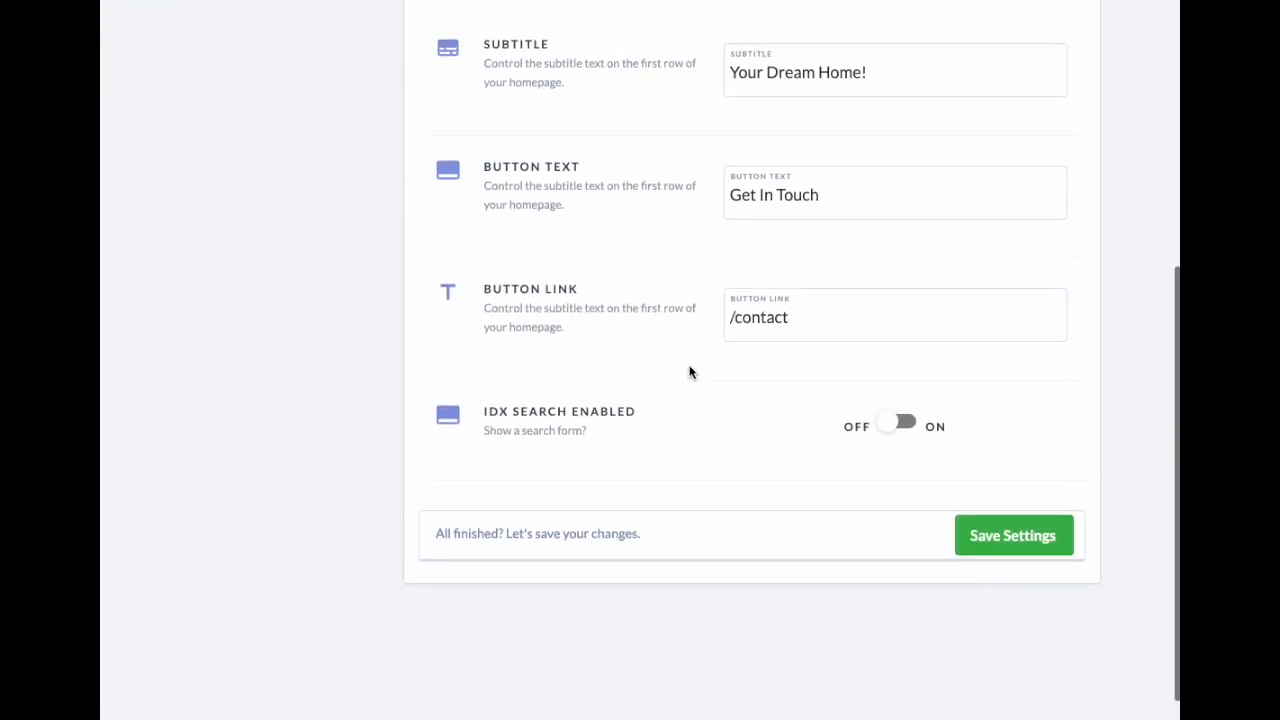
pyautogui.scroll(5, 686, 370)
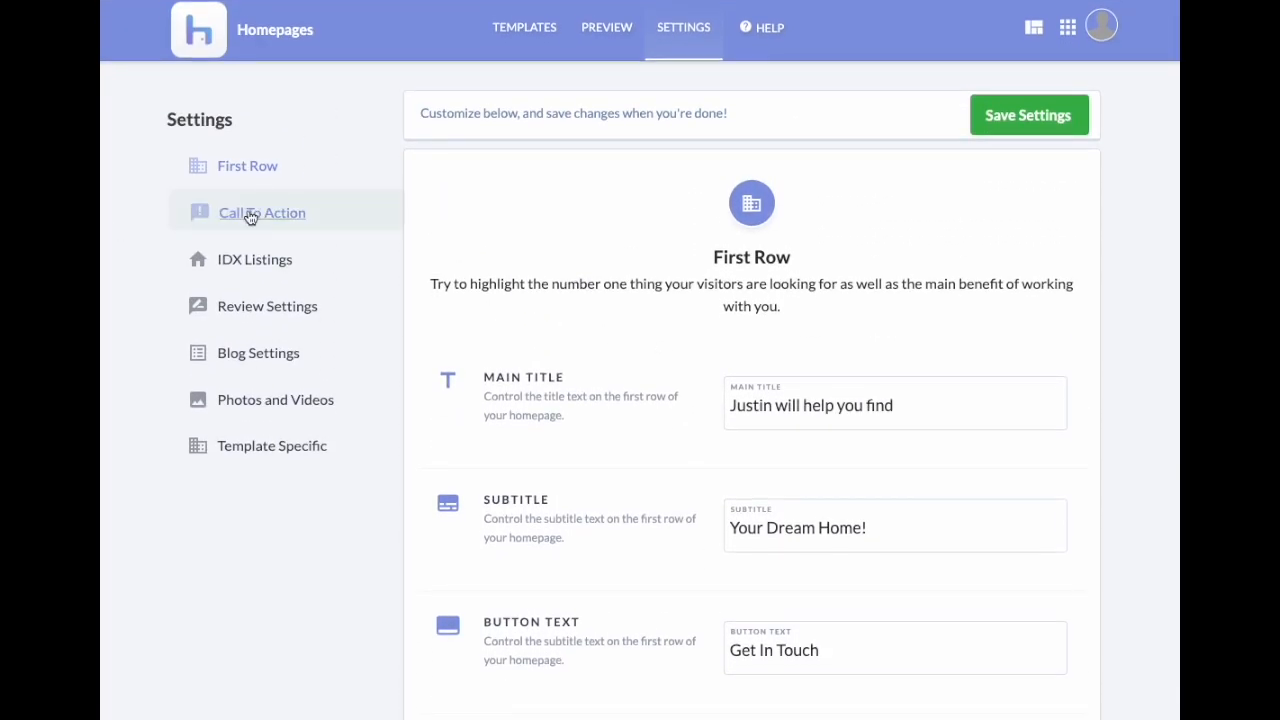
pyautogui.click(250, 218)
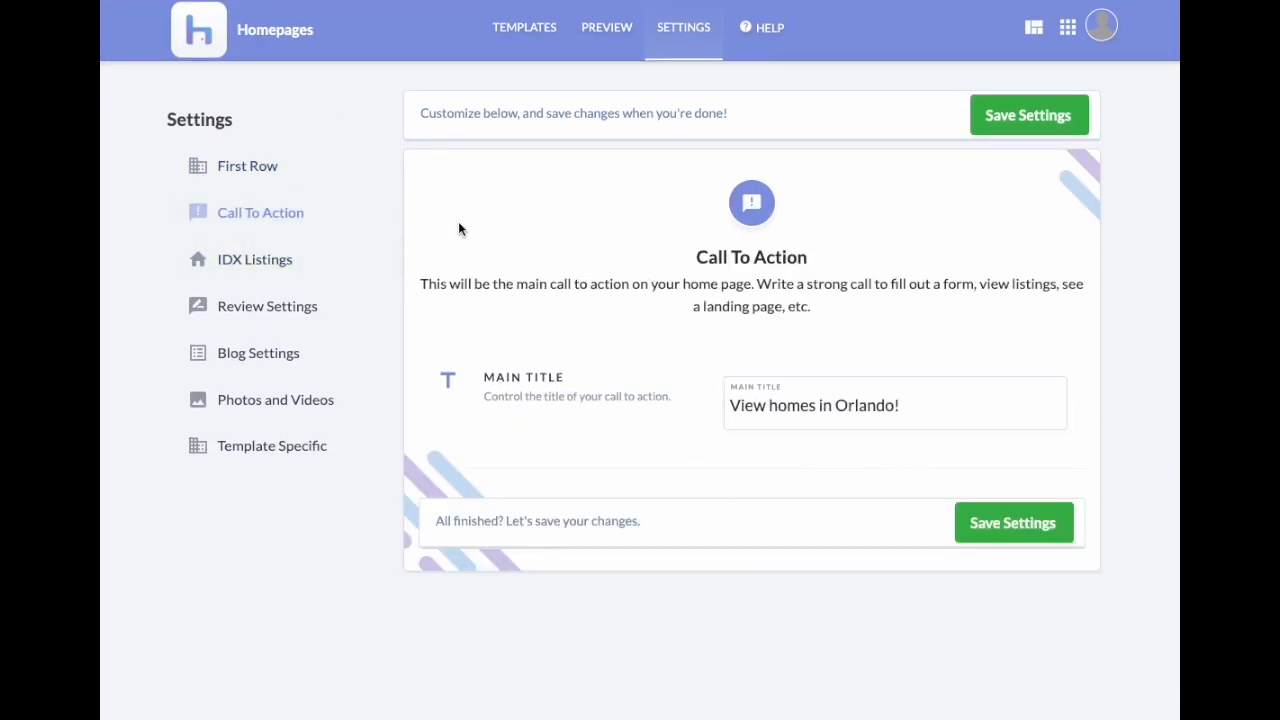
pyautogui.click(286, 316)
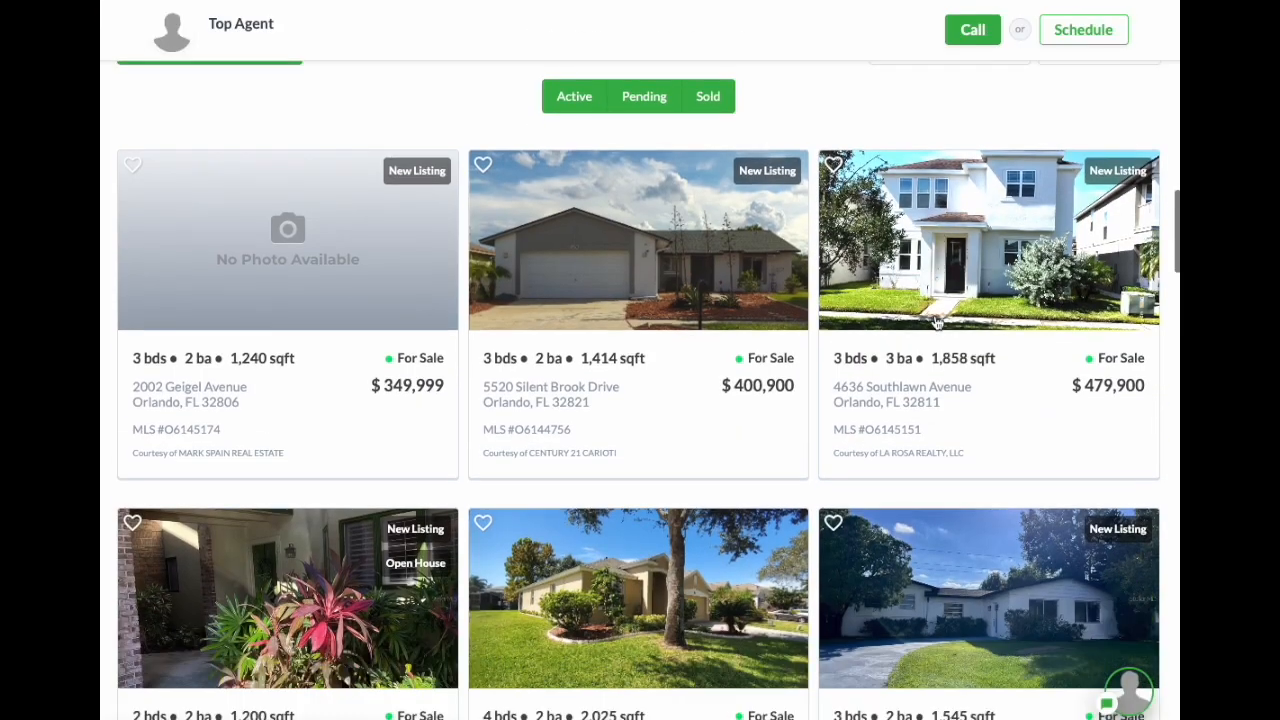
pyautogui.scroll(-15, 937, 320)
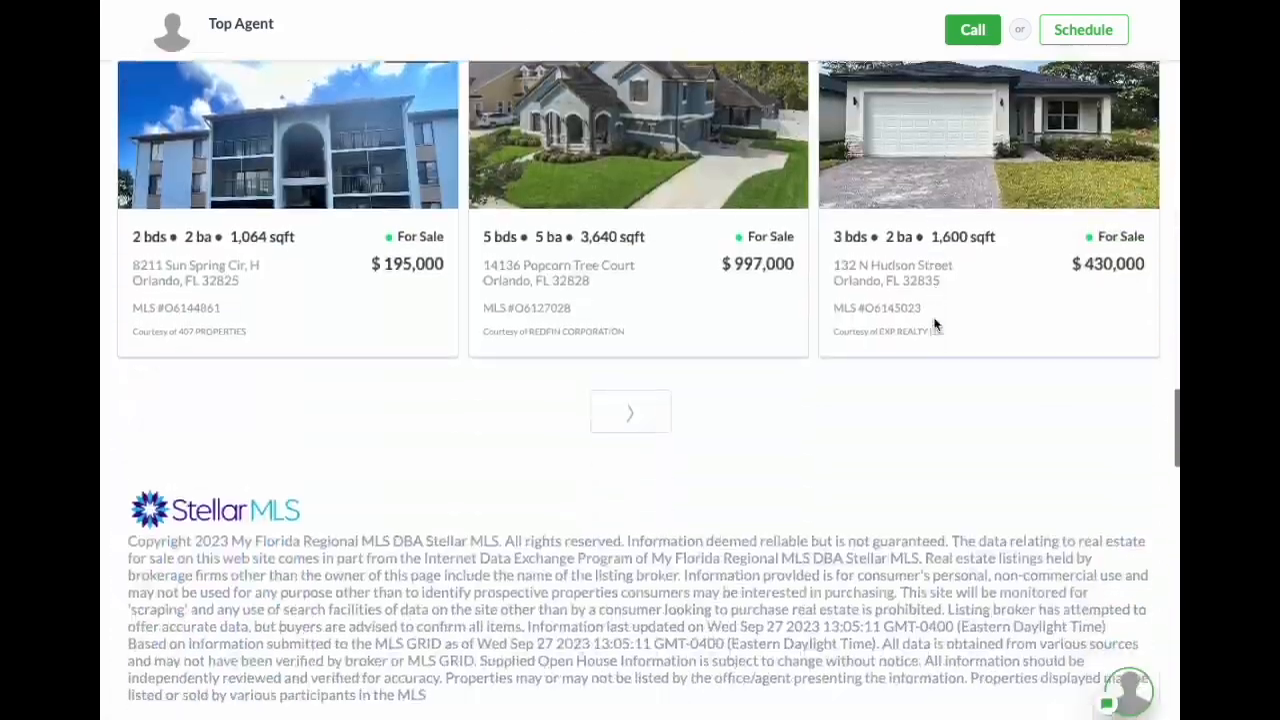
pyautogui.scroll(-12, 933, 320)
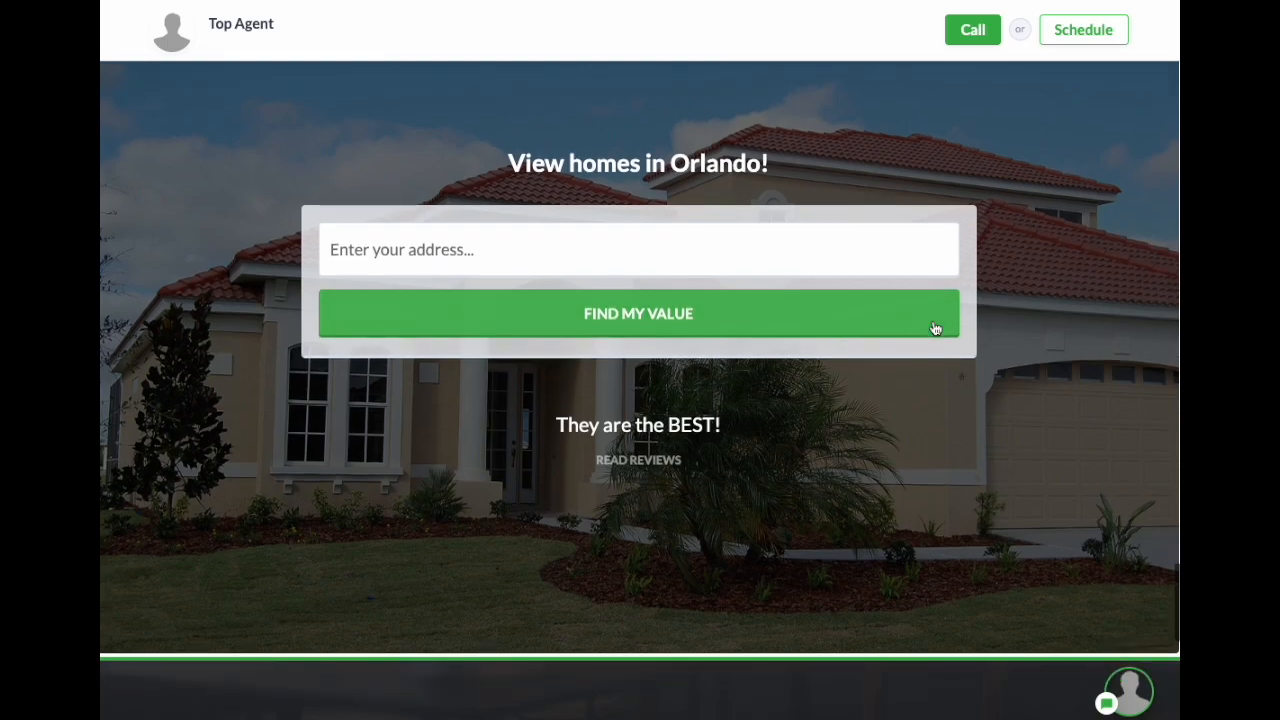
pyautogui.scroll(-4, 931, 323)
pyautogui.scroll(3, 931, 323)
pyautogui.moveTo(556, 308); pyautogui.dragTo(712, 312)
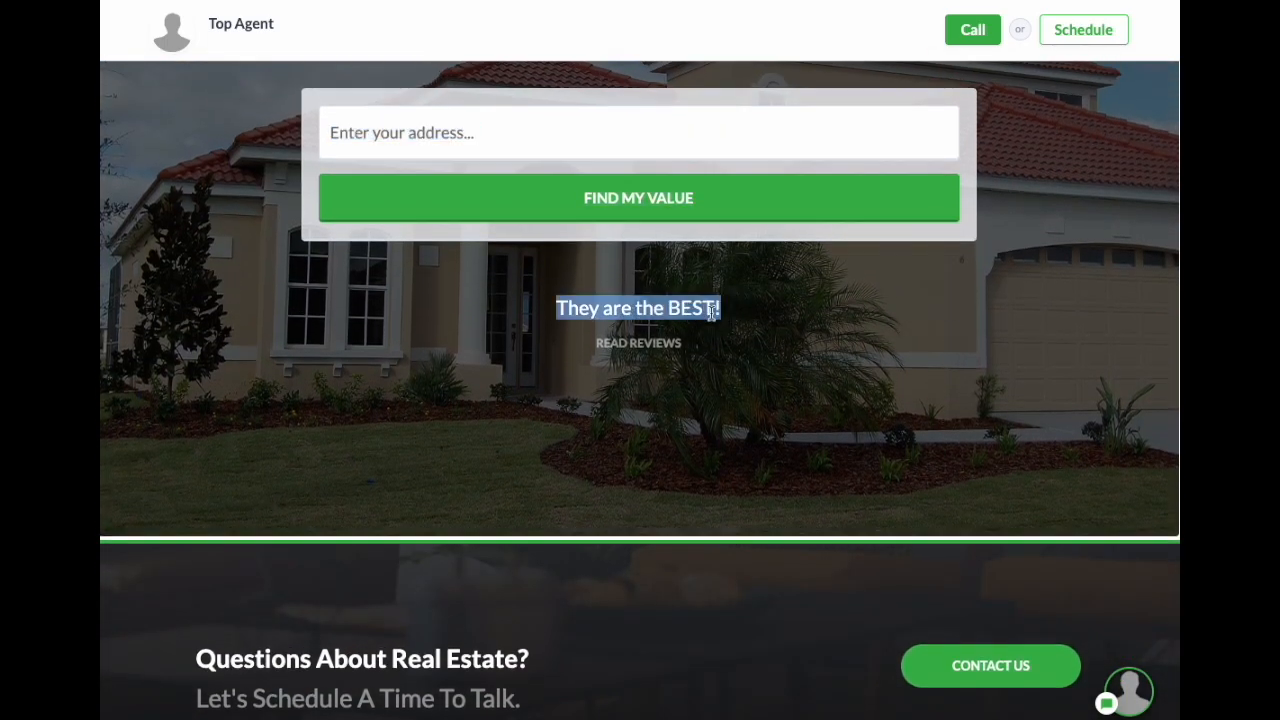
pyautogui.click(648, 346)
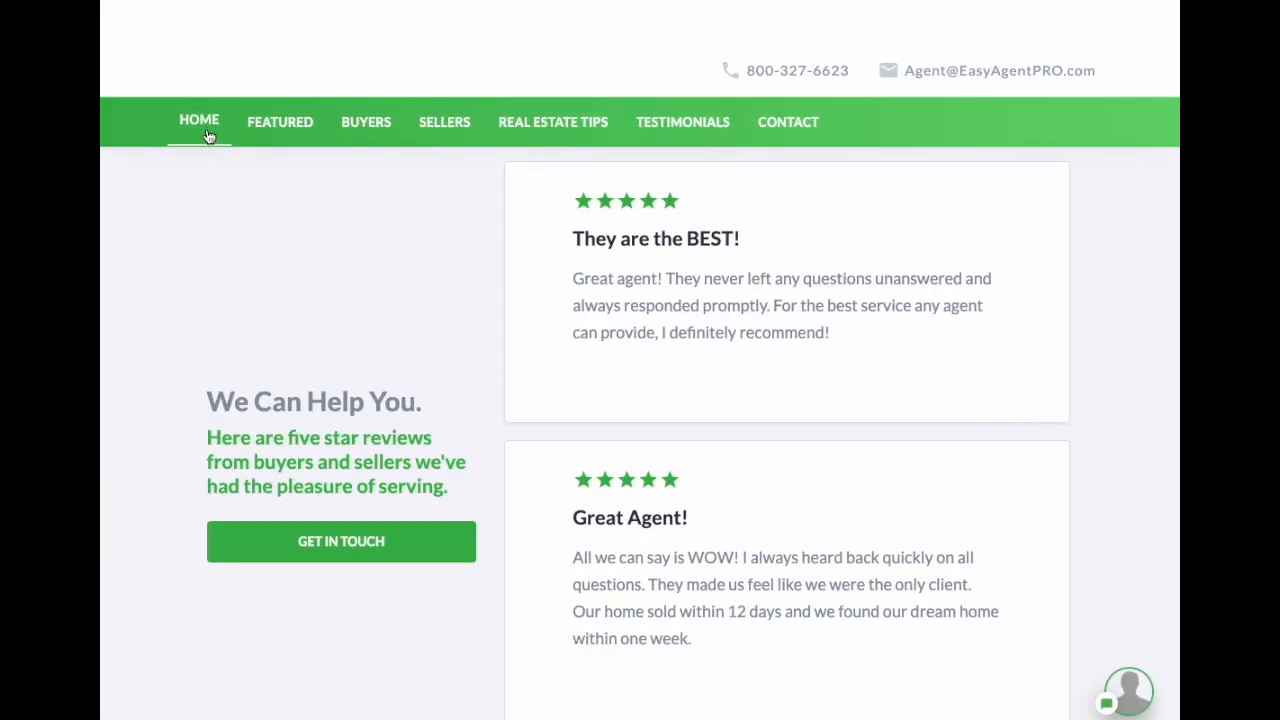
pyautogui.click(199, 121)
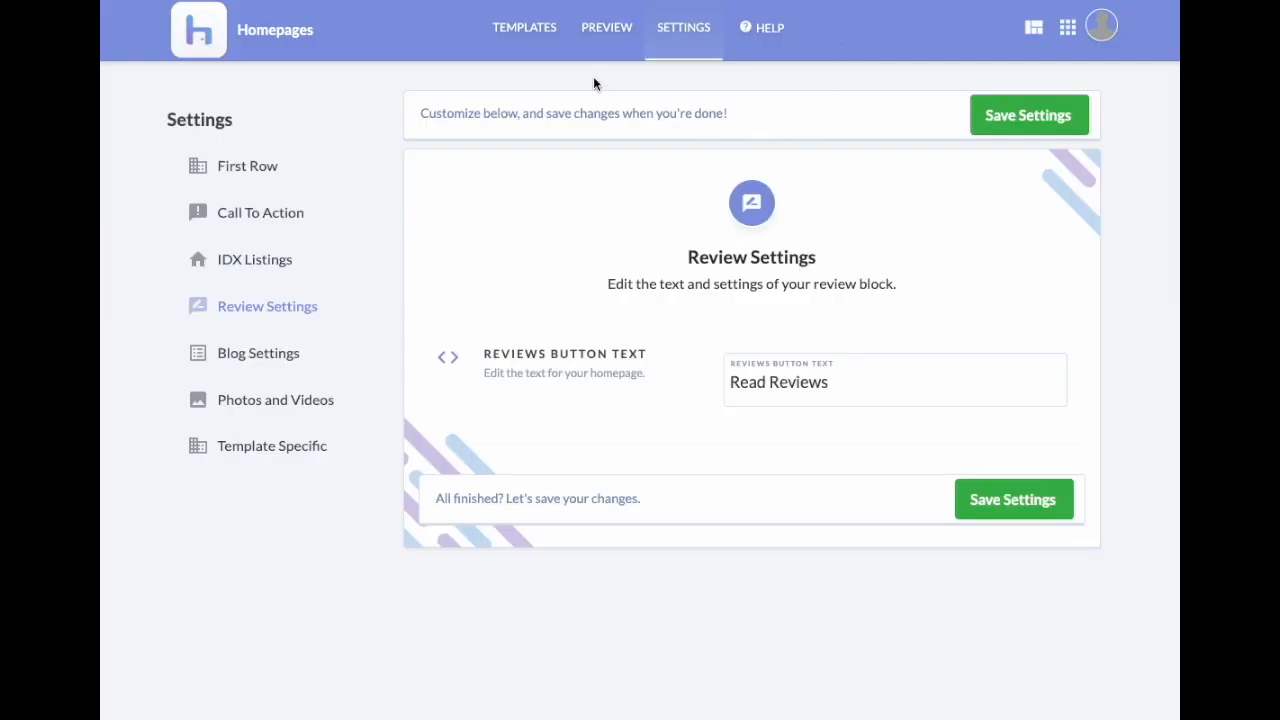
# Step: Replace the 'Read Reviews' button text with 'What other clients are saying' and save
pyautogui.click(750, 383)
pyautogui.moveTo(750, 383); pyautogui.dragTo(844, 389)
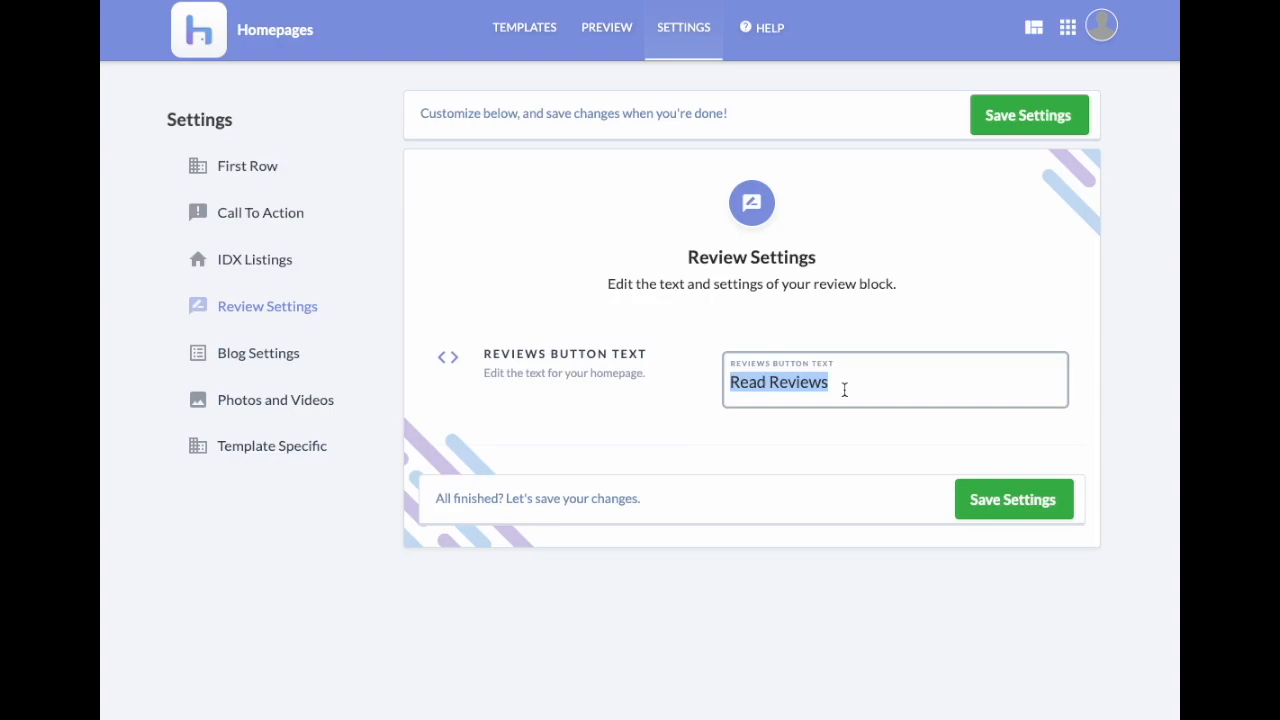
pyautogui.write('What other clients are saying')
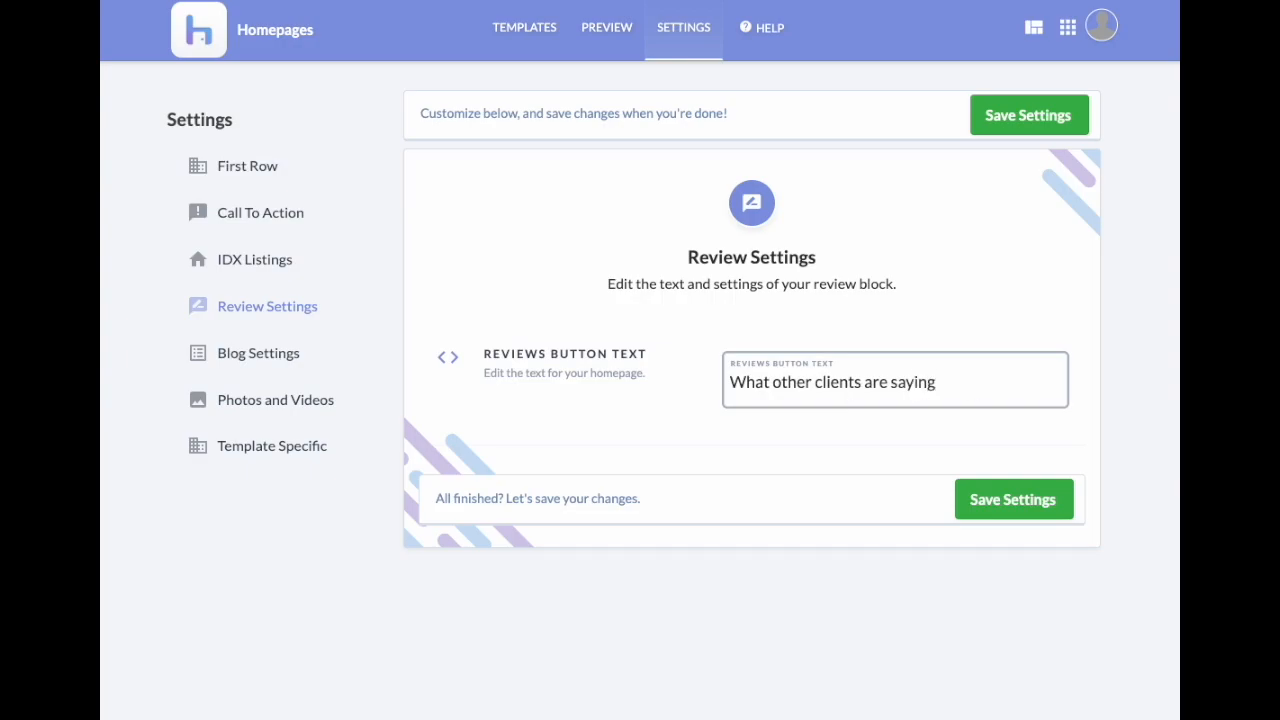
pyautogui.click(1018, 502)
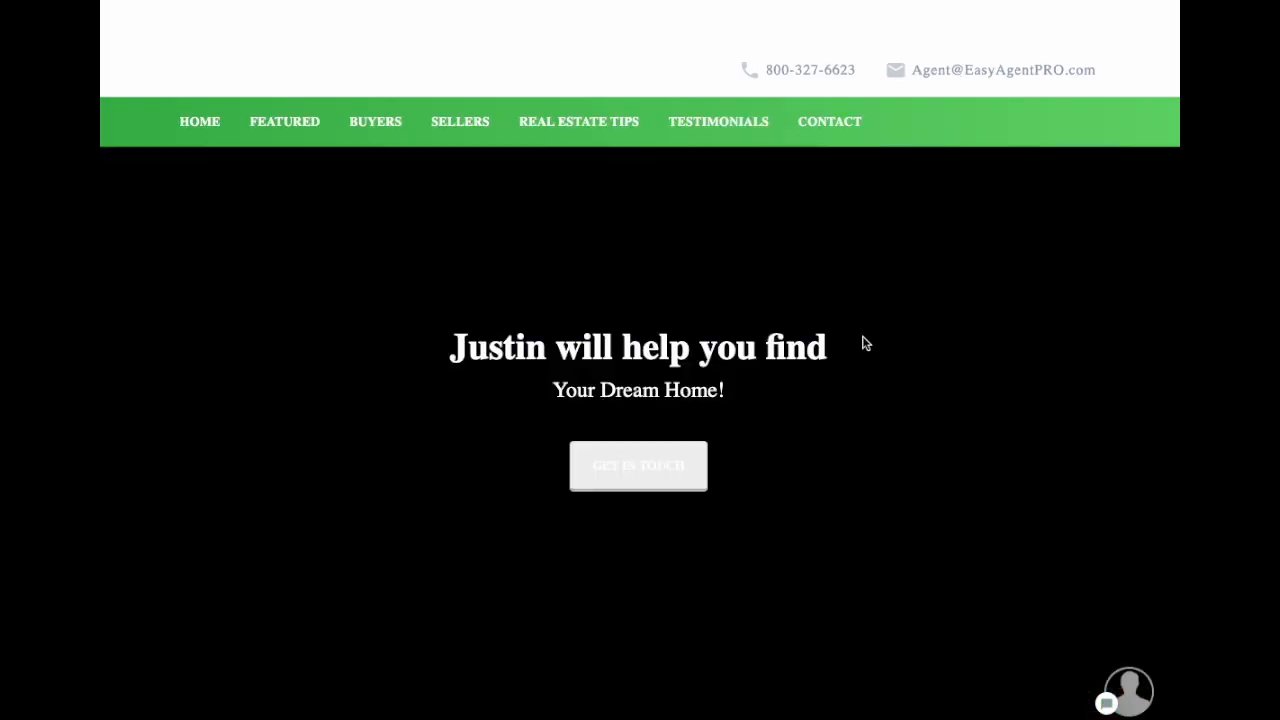
# Step: Bring up the Photos and Videos settings
pyautogui.scroll(-15, 866, 343)
pyautogui.scroll(5, 860, 343)
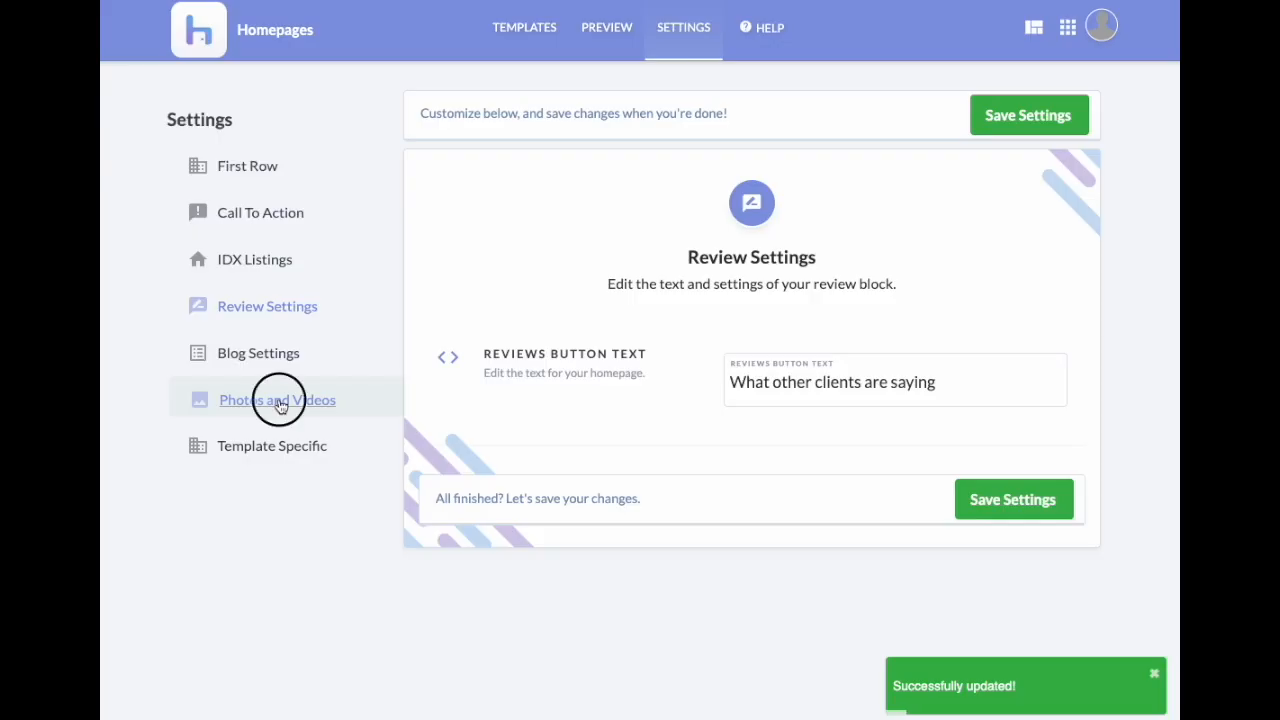
pyautogui.click(278, 400)
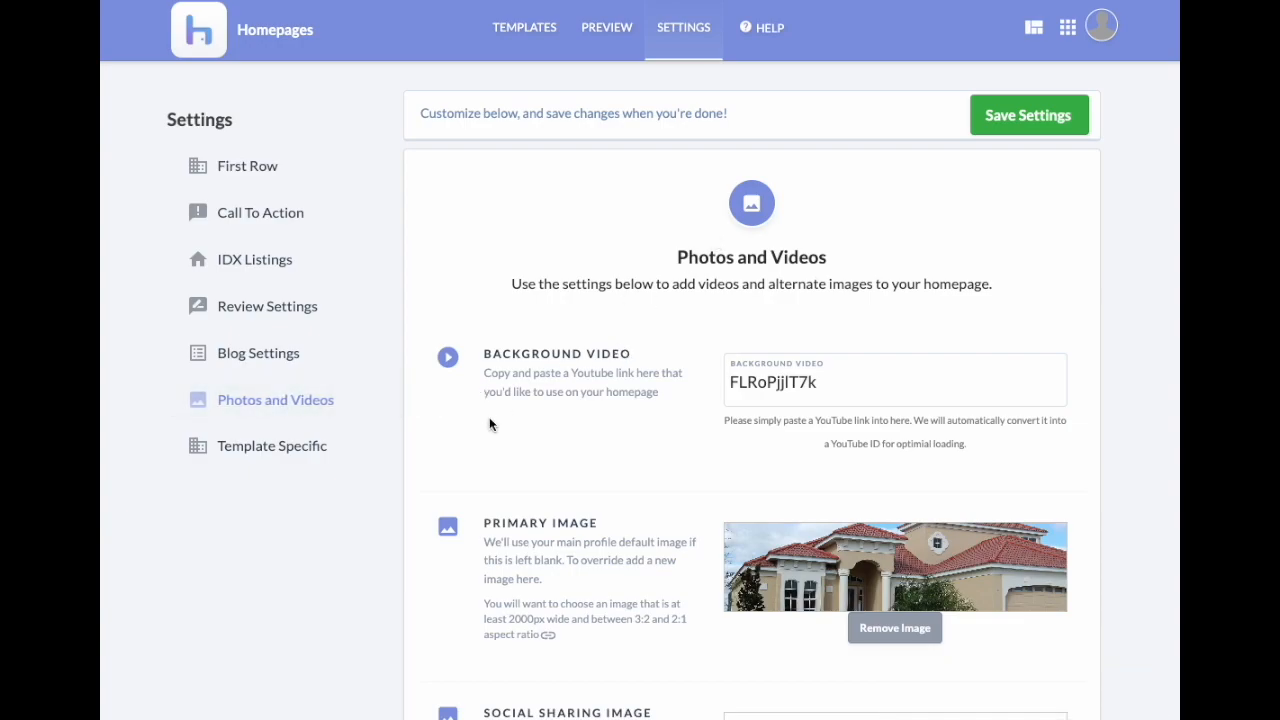
# Step: Scroll the live homepage from the blog posts back up to the hero banner
pyautogui.tripleClick(514, 355)
pyautogui.click(629, 398)
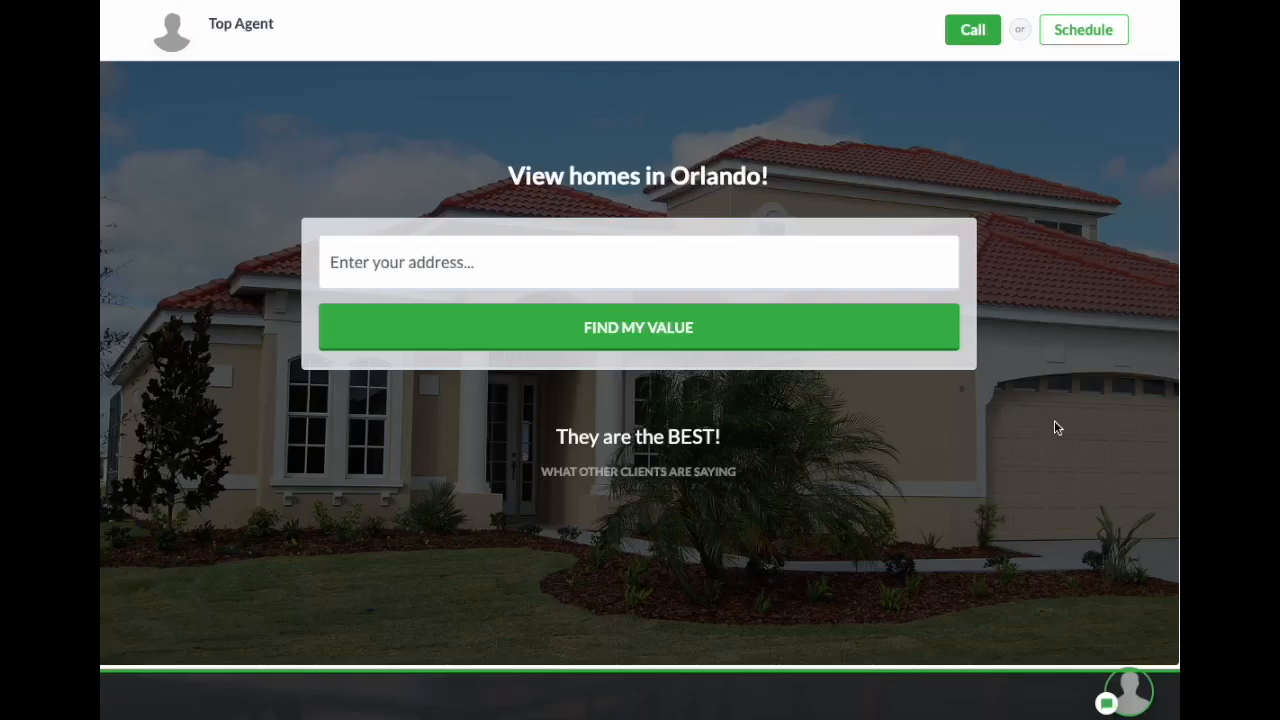
pyautogui.scroll(10, 1055, 418)
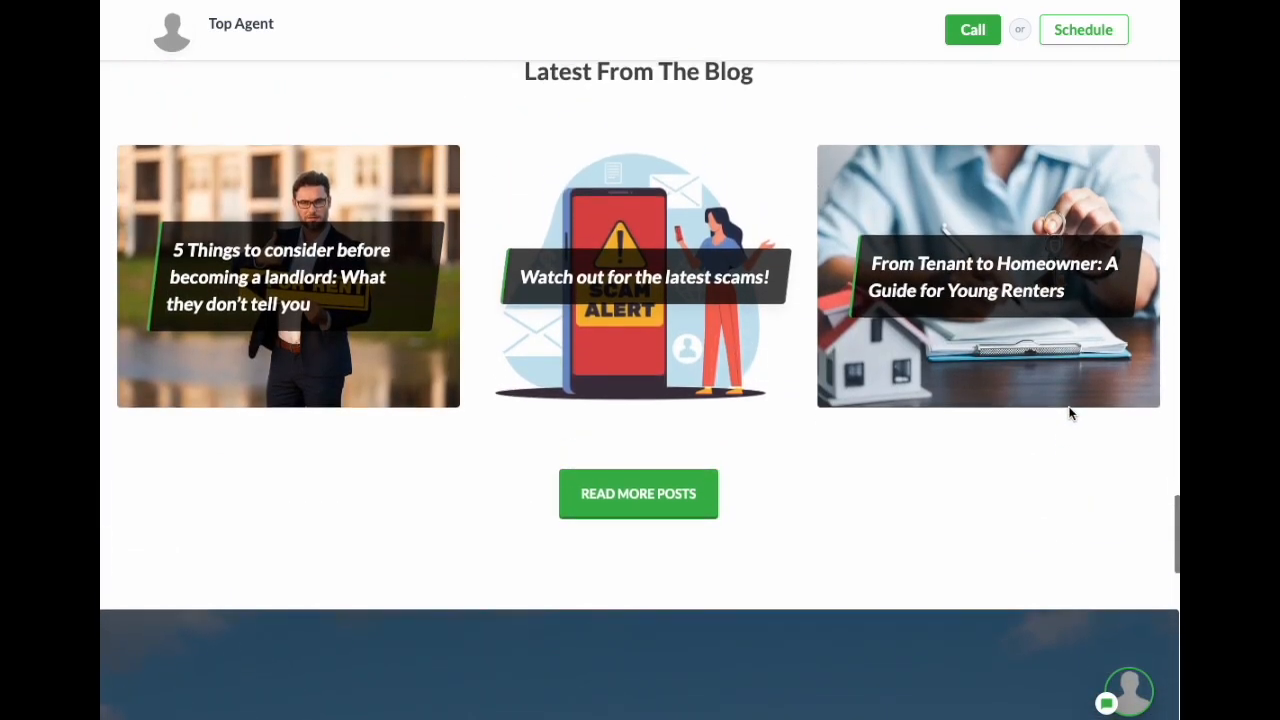
pyautogui.scroll(15, 1069, 413)
pyautogui.scroll(15, 1062, 404)
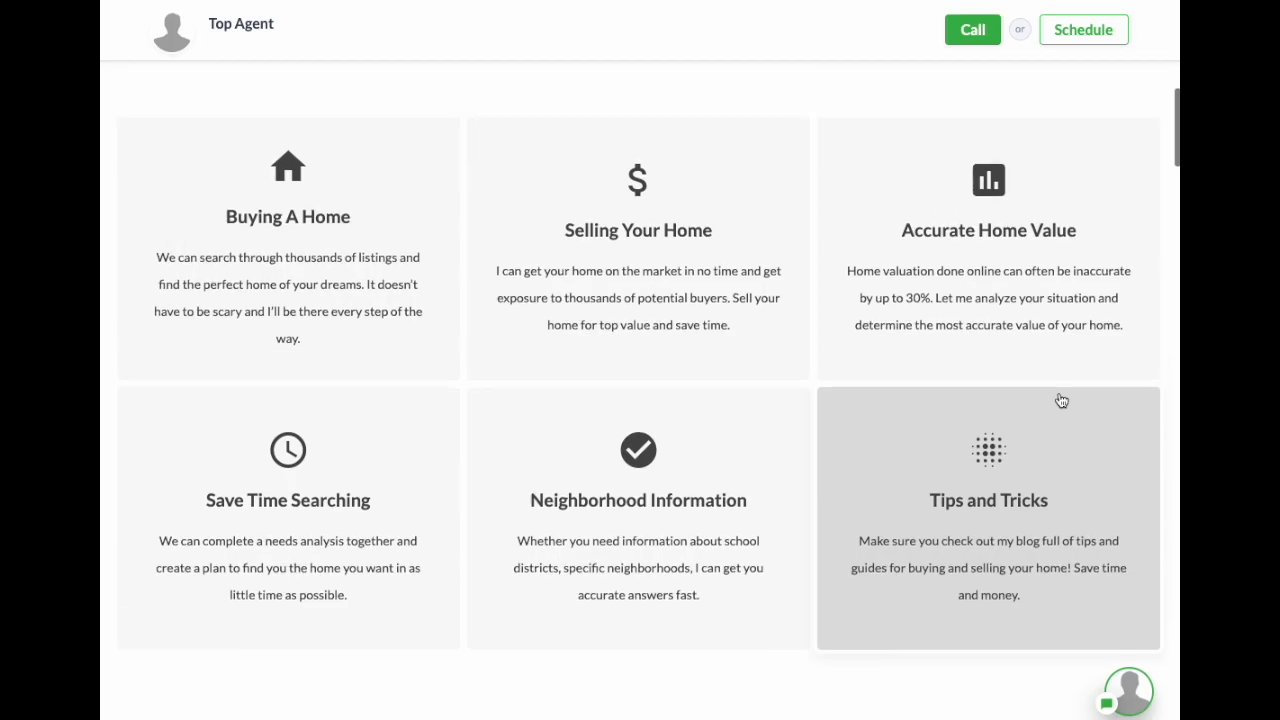
pyautogui.scroll(10, 1060, 398)
pyautogui.scroll(-1, 420, 437)
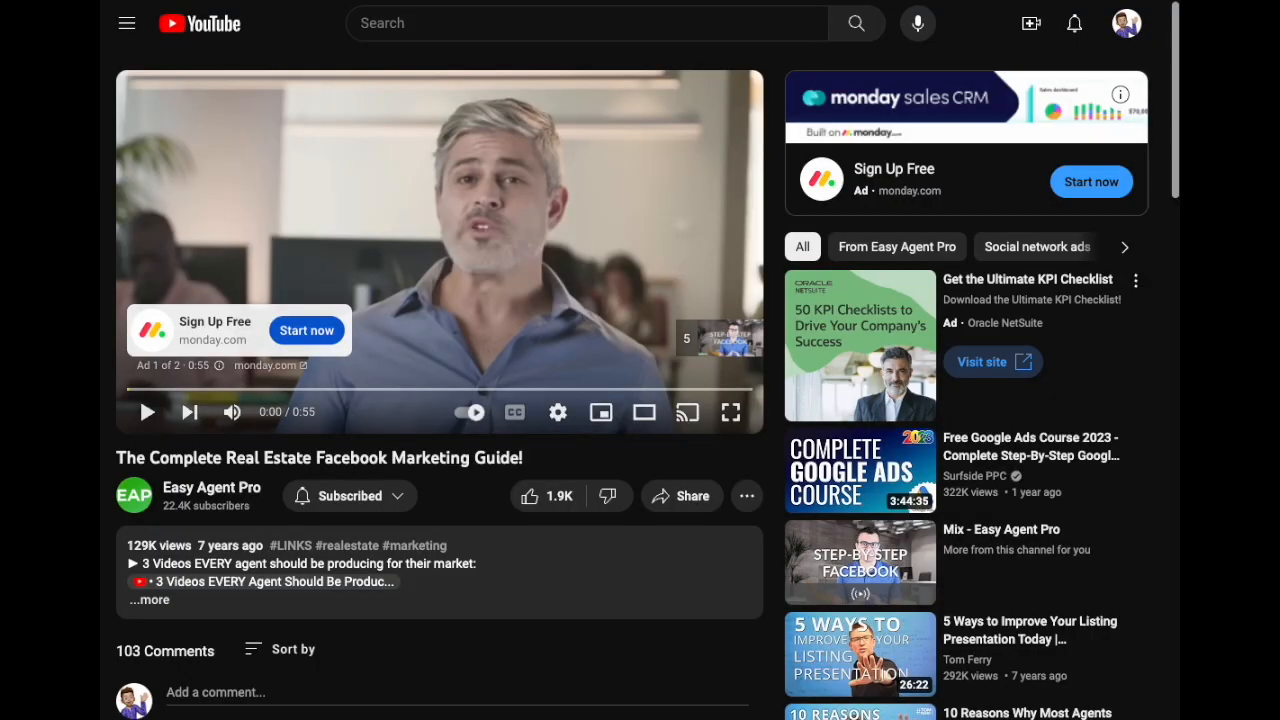
# Step: Copy the link address of the first YouTube video
pyautogui.scroll(-12, 744, 458)
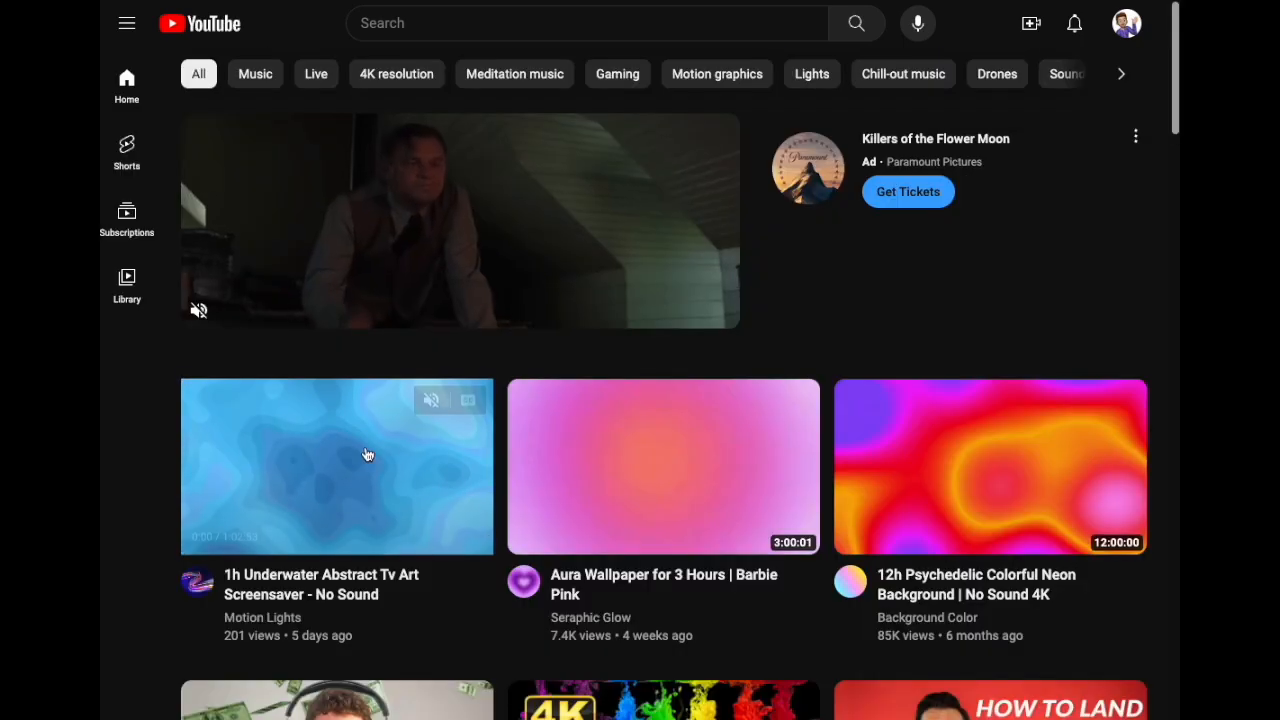
pyautogui.rightClick(368, 446)
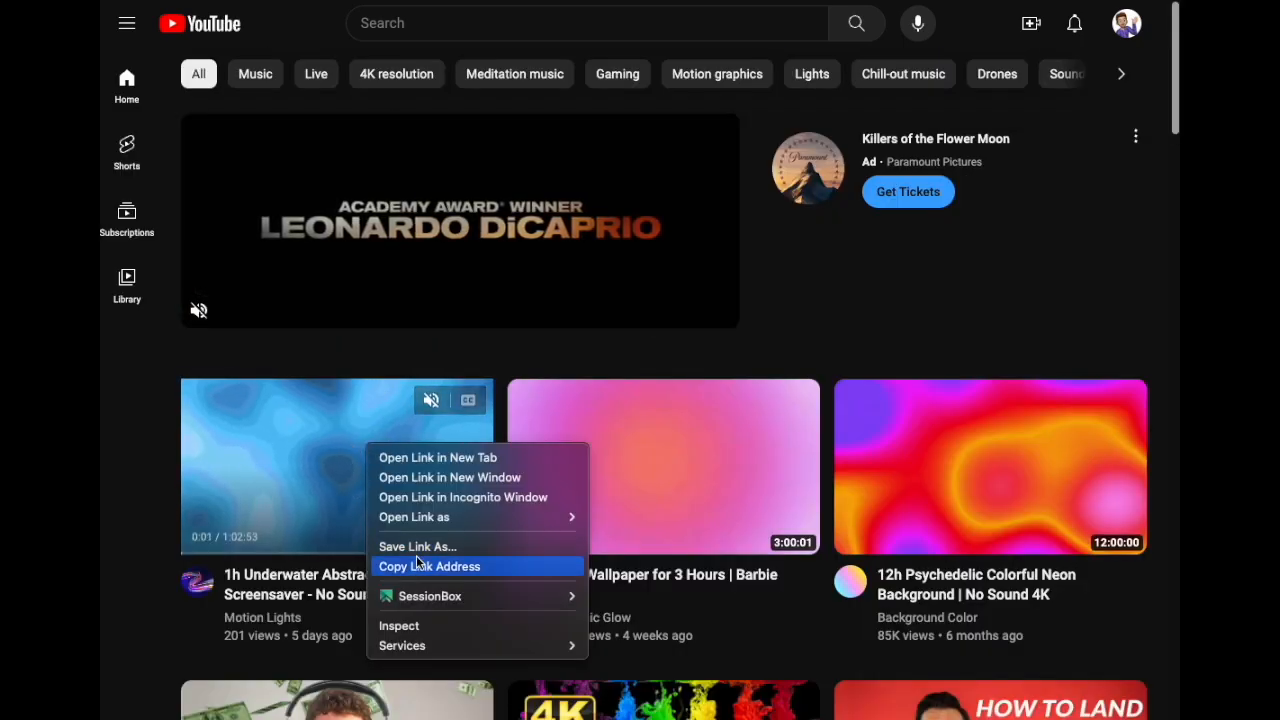
pyautogui.click(500, 566)
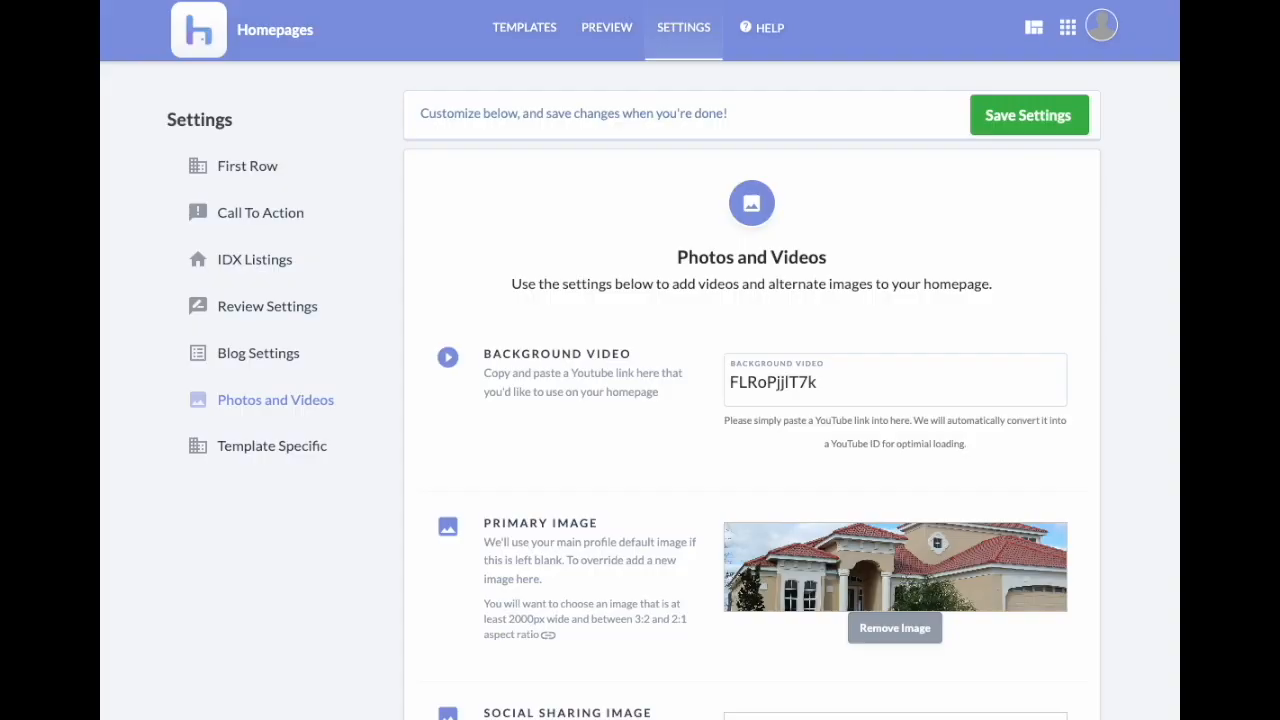
# Step: Paste it over the Background Video ID, leaving 7Rfpk5JXmYA, and save
pyautogui.doubleClick(800, 382)
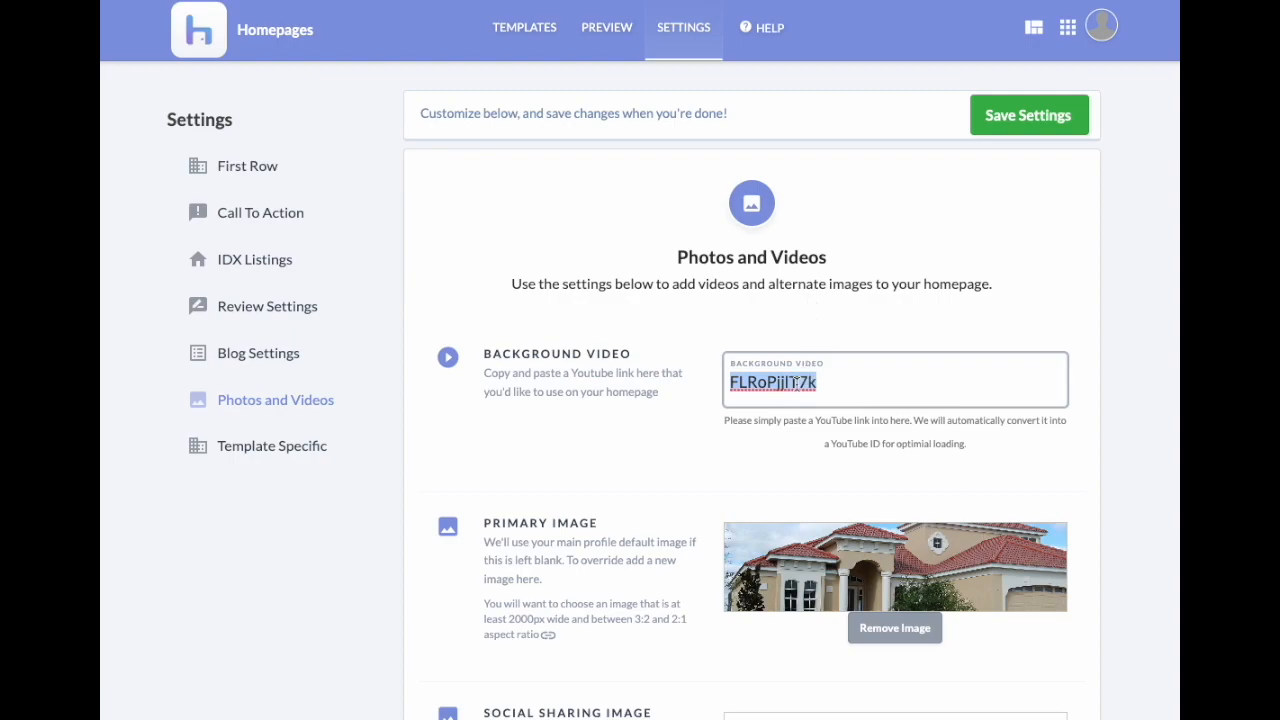
pyautogui.rightClick(797, 382)
pyautogui.click(894, 604)
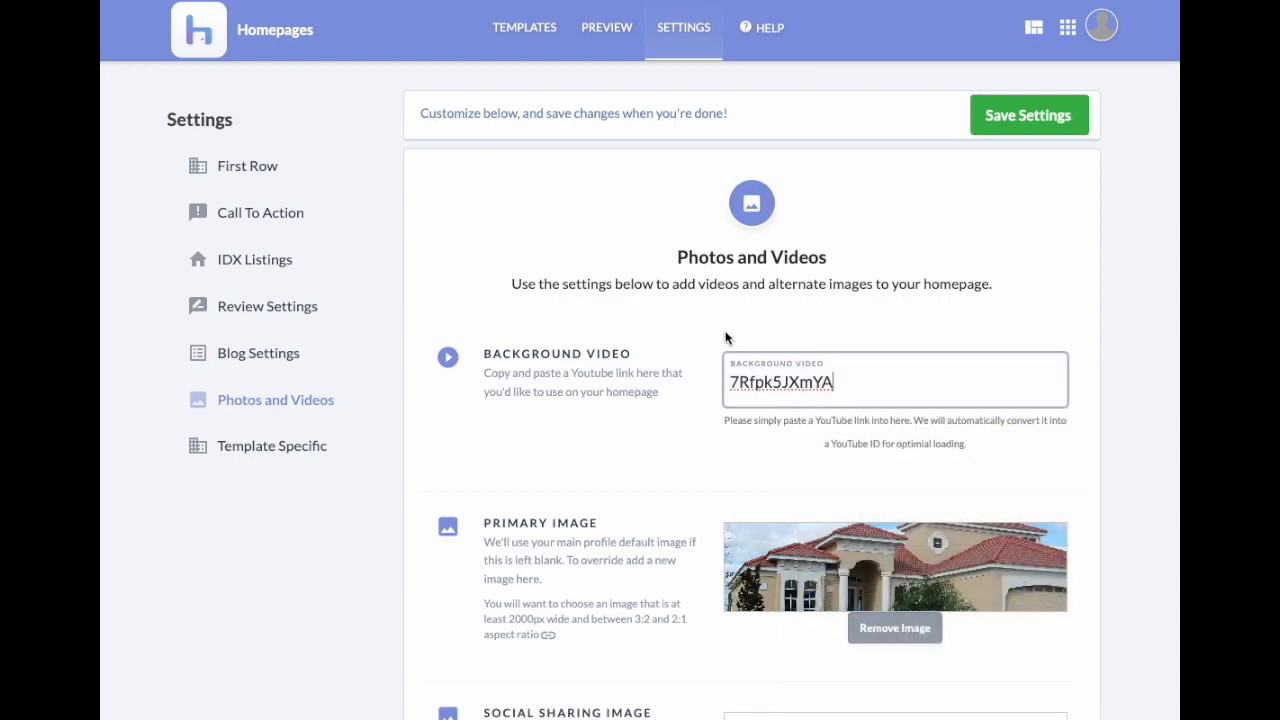
pyautogui.moveTo(734, 386); pyautogui.dragTo(826, 383)
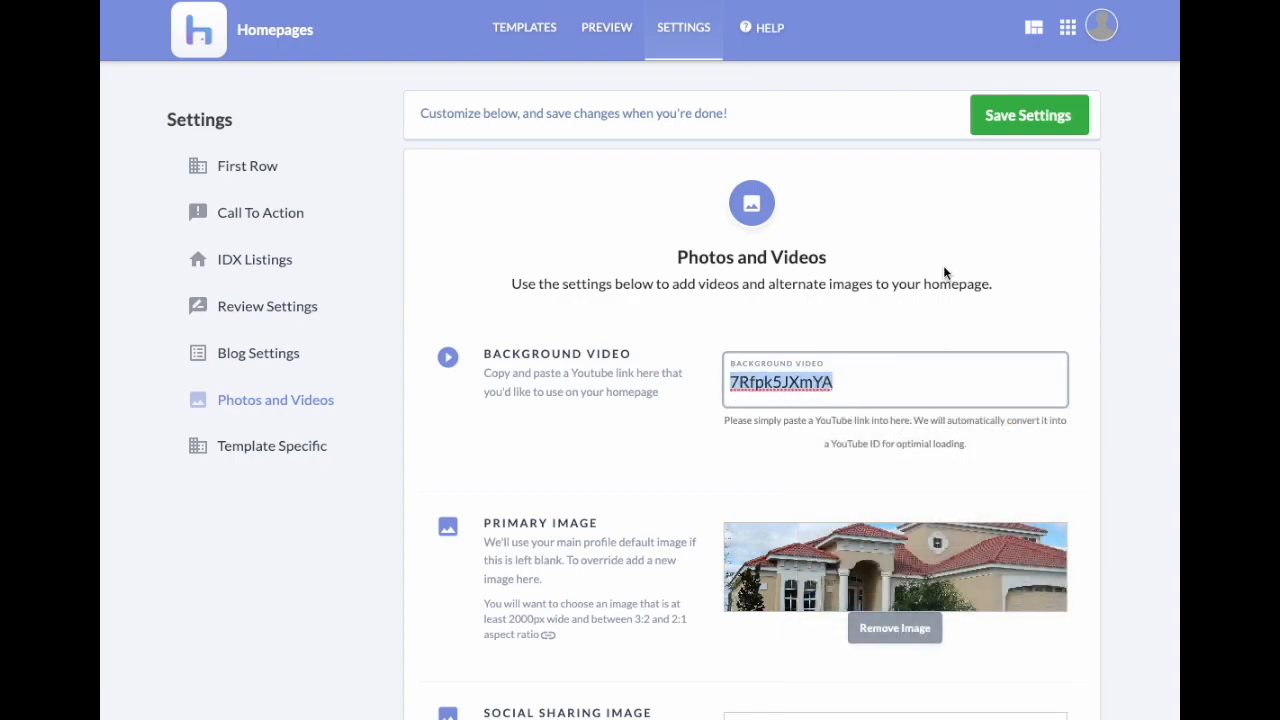
pyautogui.click(1040, 116)
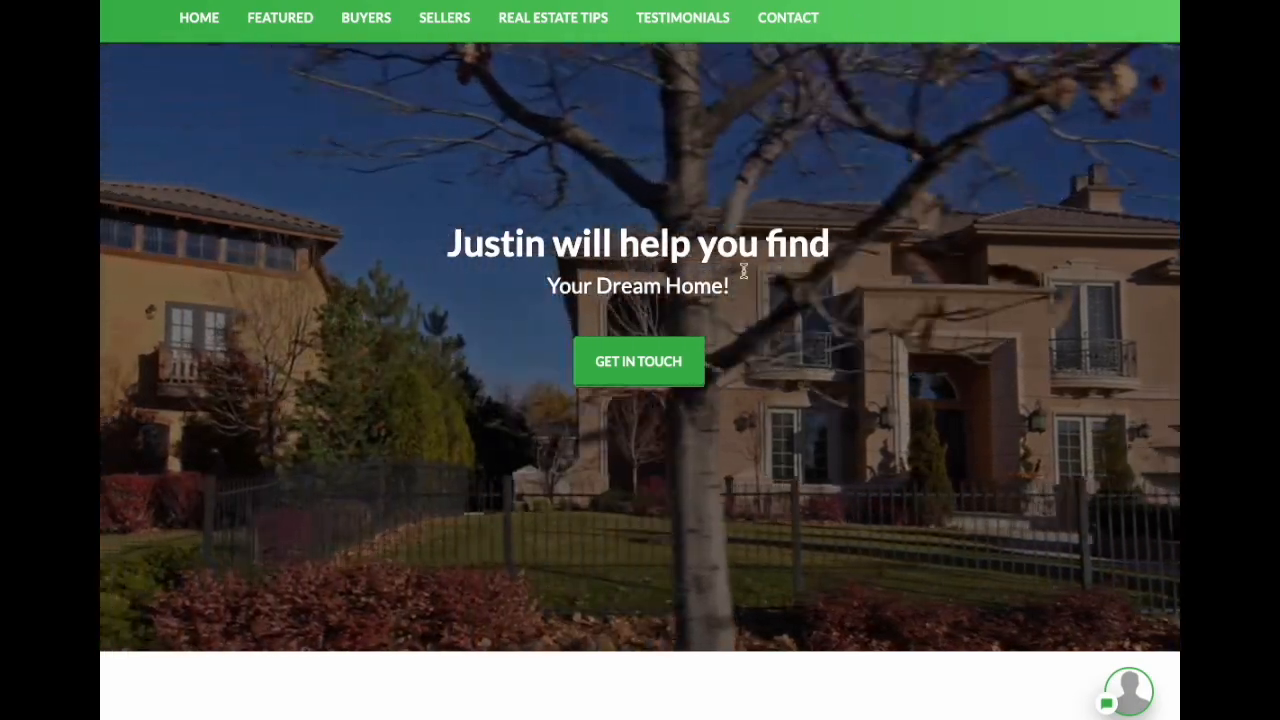
# Step: Inspect the hero heading and subtitle over the new animated background video
pyautogui.scroll(1, 634, 314)
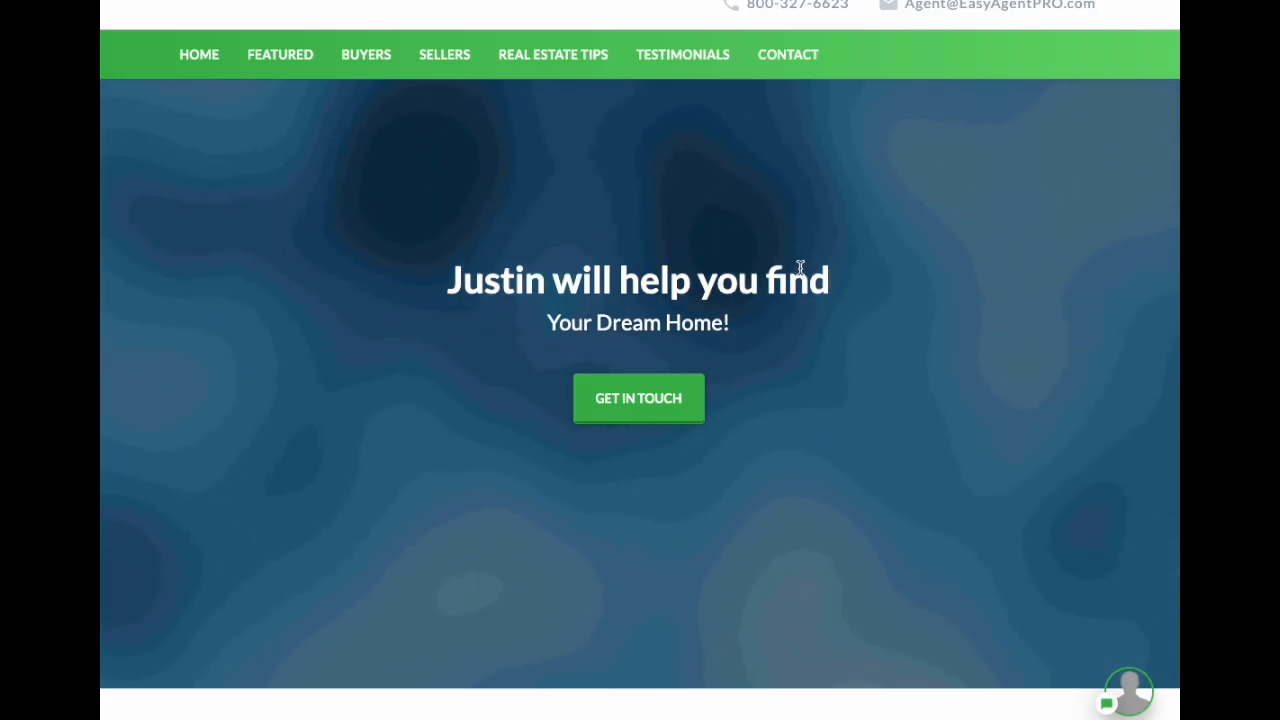
pyautogui.click(514, 196)
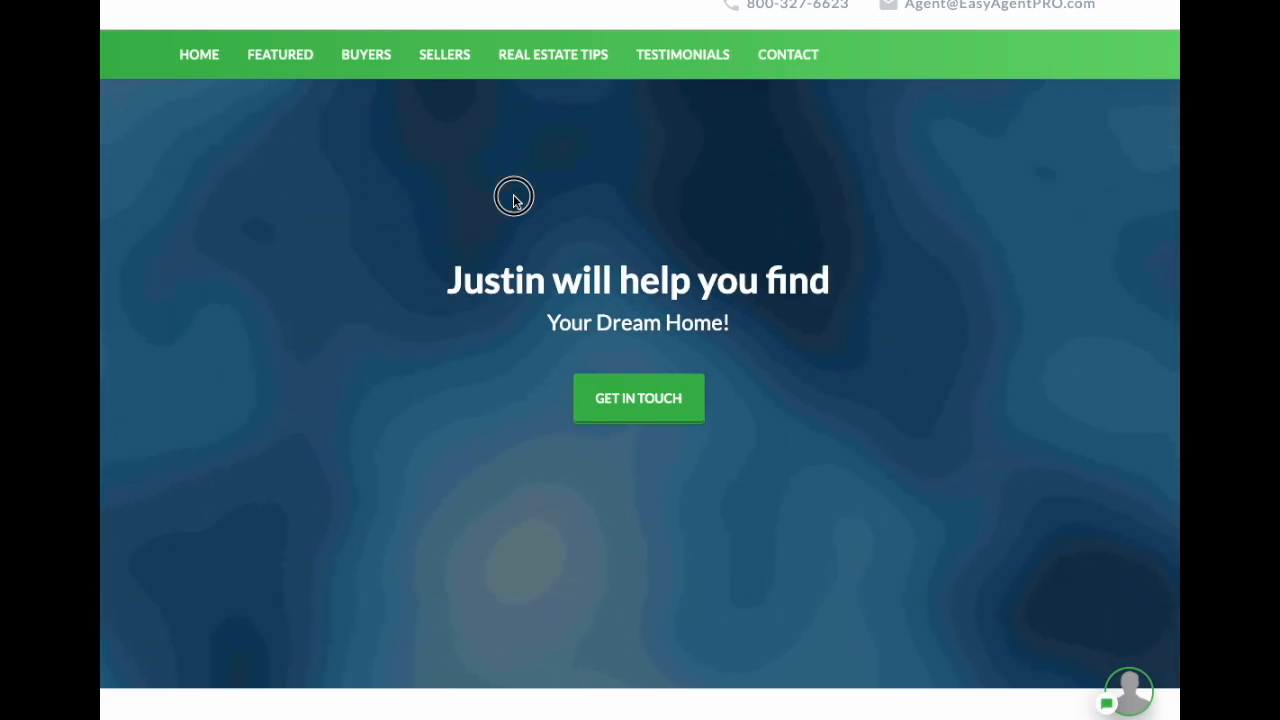
pyautogui.moveTo(472, 281); pyautogui.dragTo(766, 320)
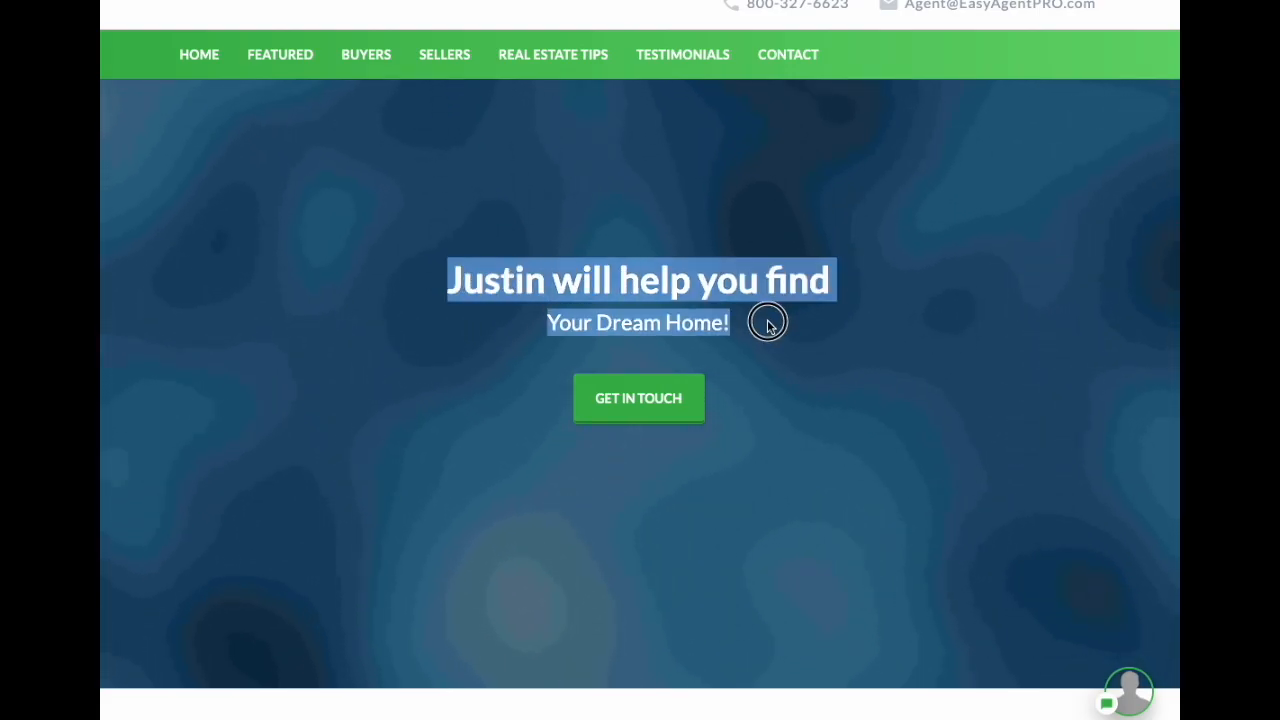
pyautogui.click(847, 329)
pyautogui.moveTo(847, 329); pyautogui.dragTo(766, 317)
pyautogui.click(780, 347)
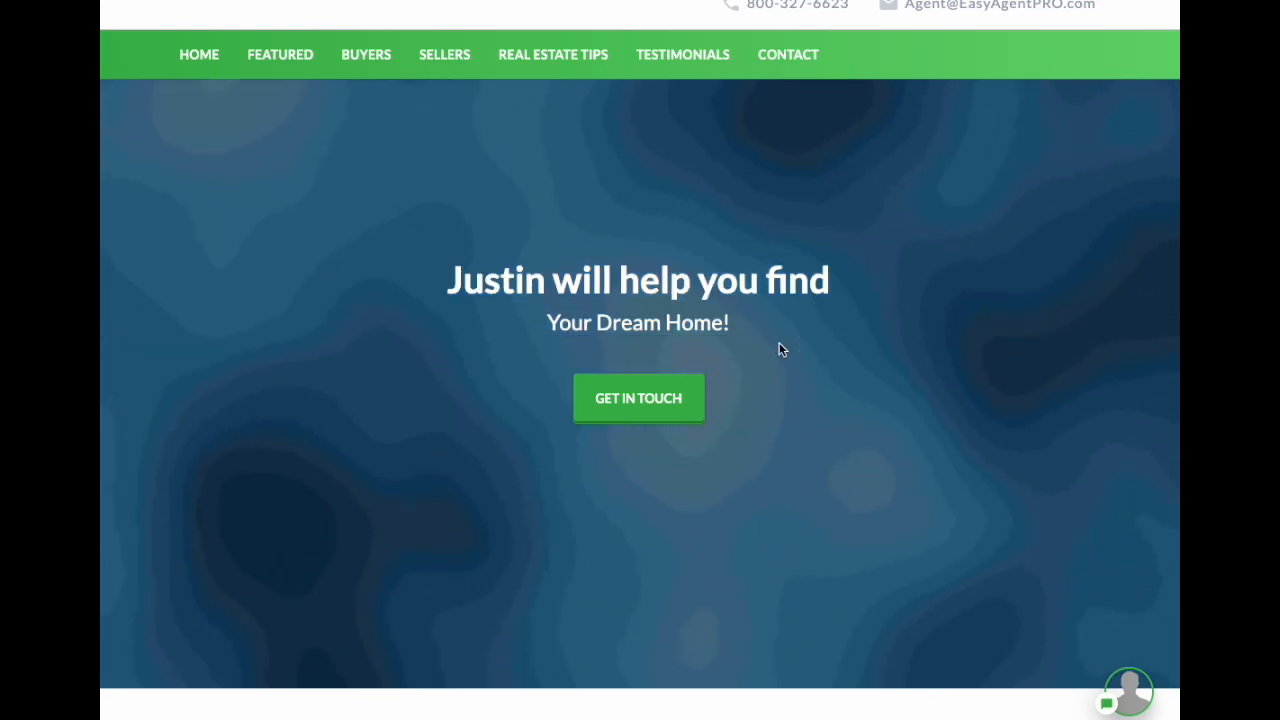
# Step: Scroll through the 'View homes in Orlando!' and Featured Properties sections of the homepage
pyautogui.scroll(-10, 790, 355)
pyautogui.scroll(-15, 795, 361)
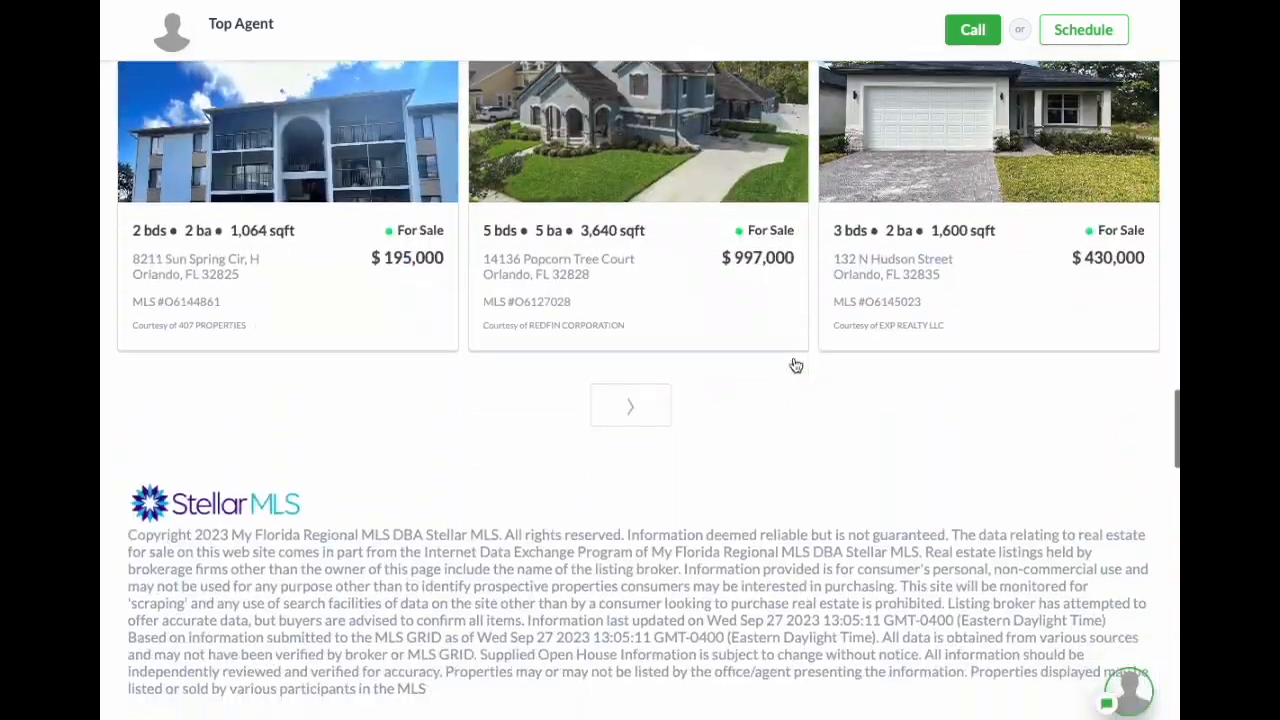
pyautogui.scroll(-10, 794, 358)
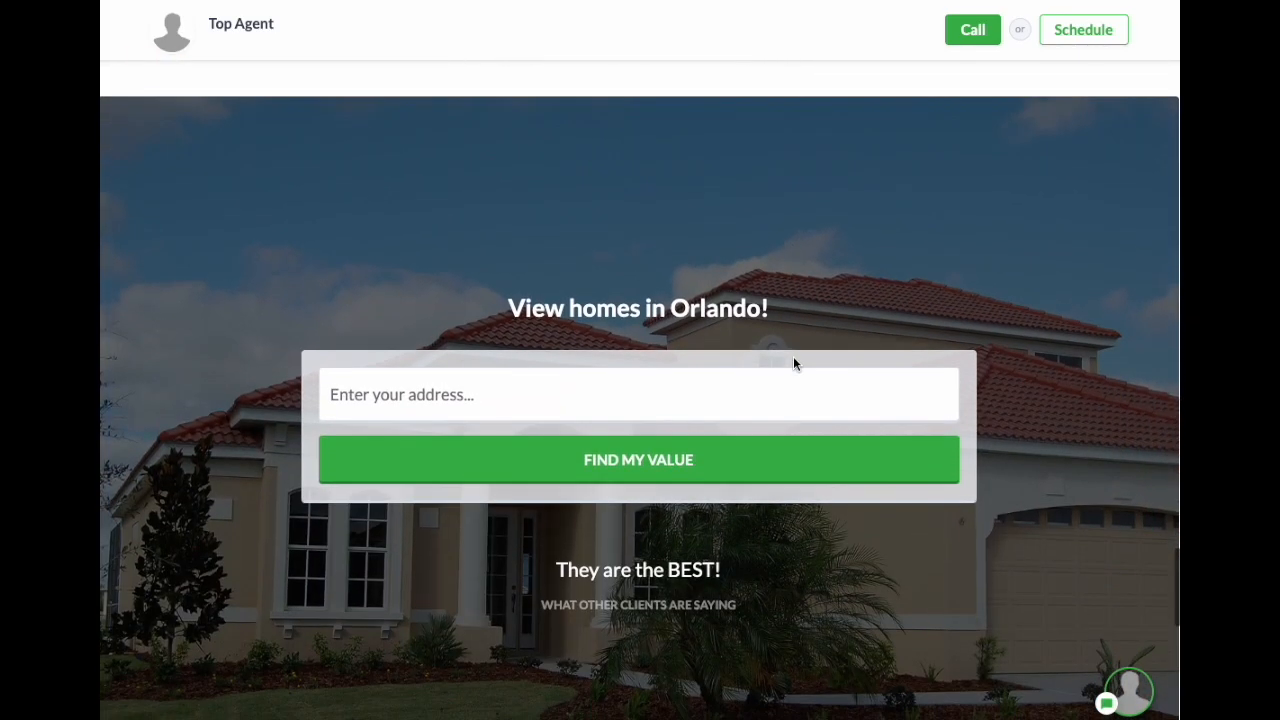
pyautogui.moveTo(541, 307); pyautogui.dragTo(844, 301)
pyautogui.click(844, 301)
pyautogui.scroll(10, 864, 281)
pyautogui.scroll(15, 862, 282)
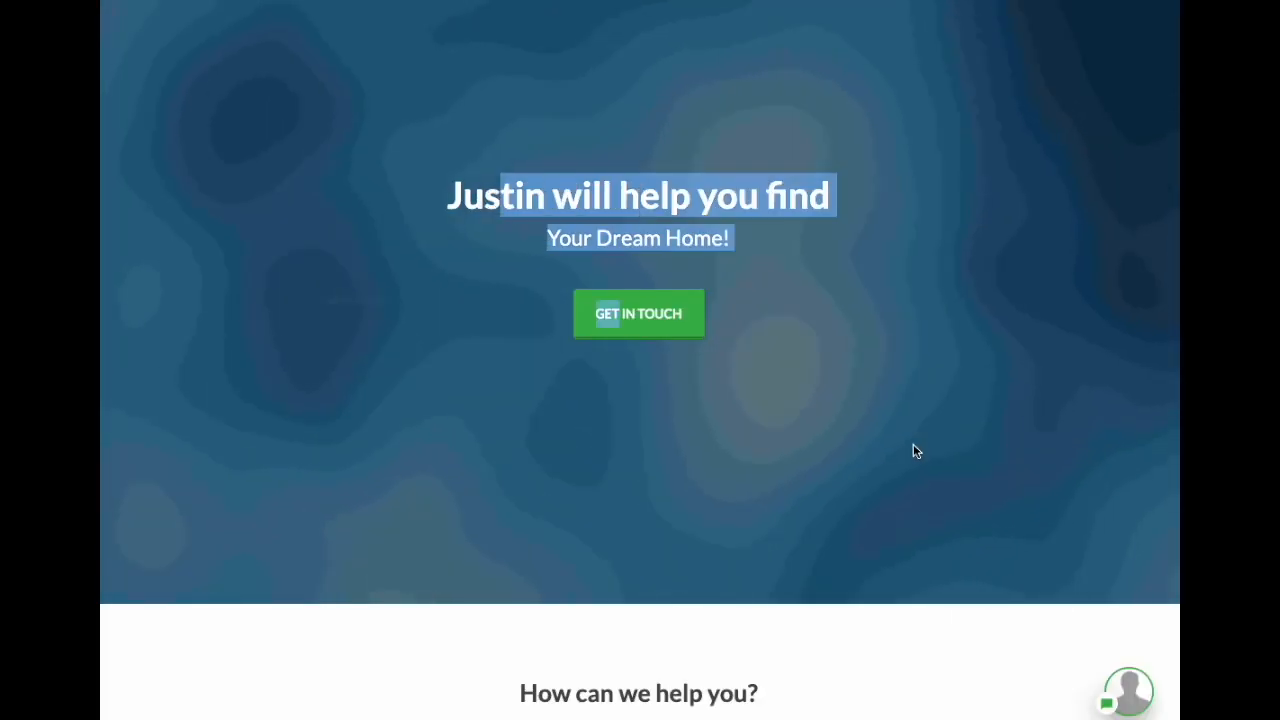
pyautogui.scroll(-3, 913, 451)
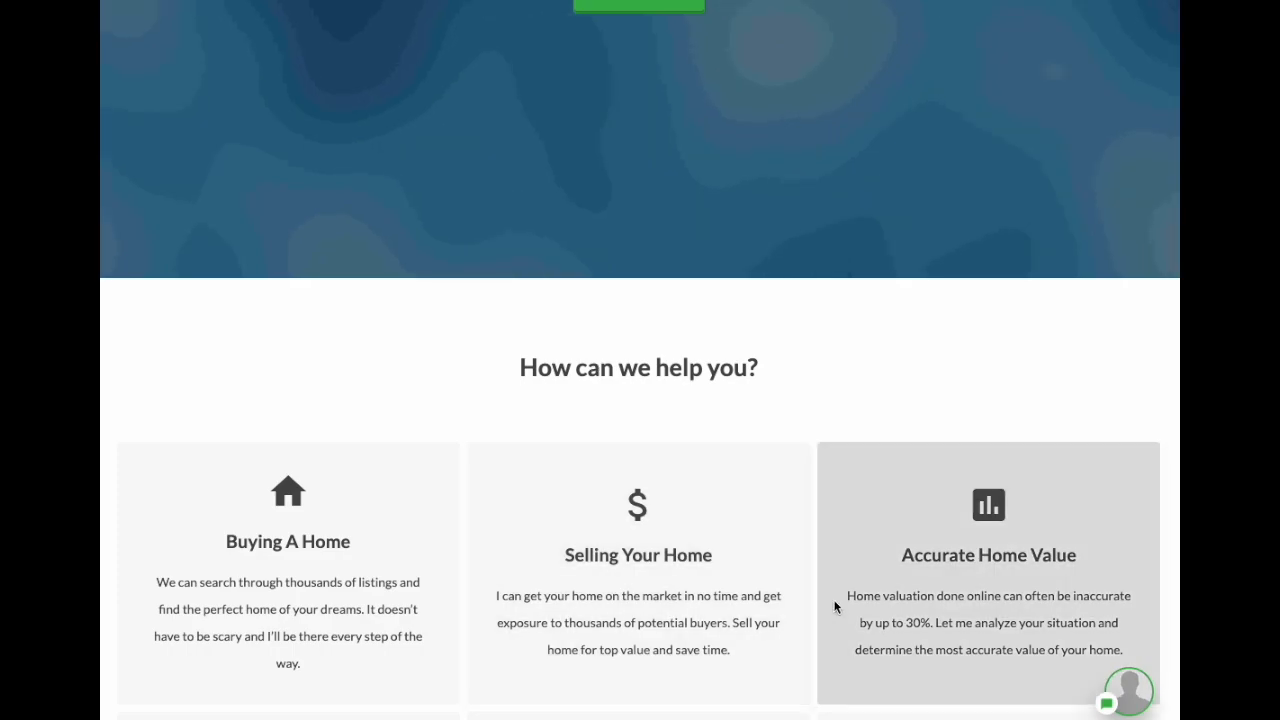
pyautogui.scroll(-5, 962, 467)
pyautogui.scroll(-3, 970, 488)
pyautogui.moveTo(710, 414); pyautogui.dragTo(521, 415)
pyautogui.click(811, 403)
pyautogui.scroll(10, 822, 403)
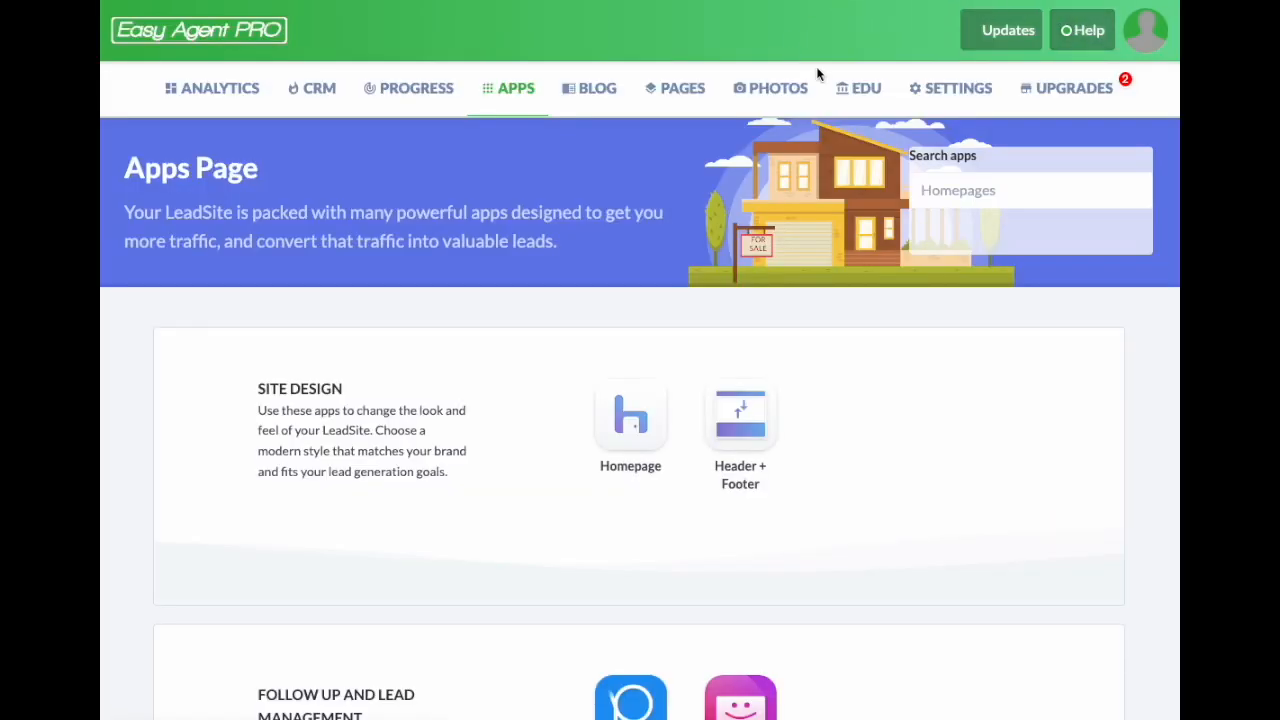
# Step: In Settings > Fonts, change the Header Font from Lato to Pacifico and save
pyautogui.click(955, 100)
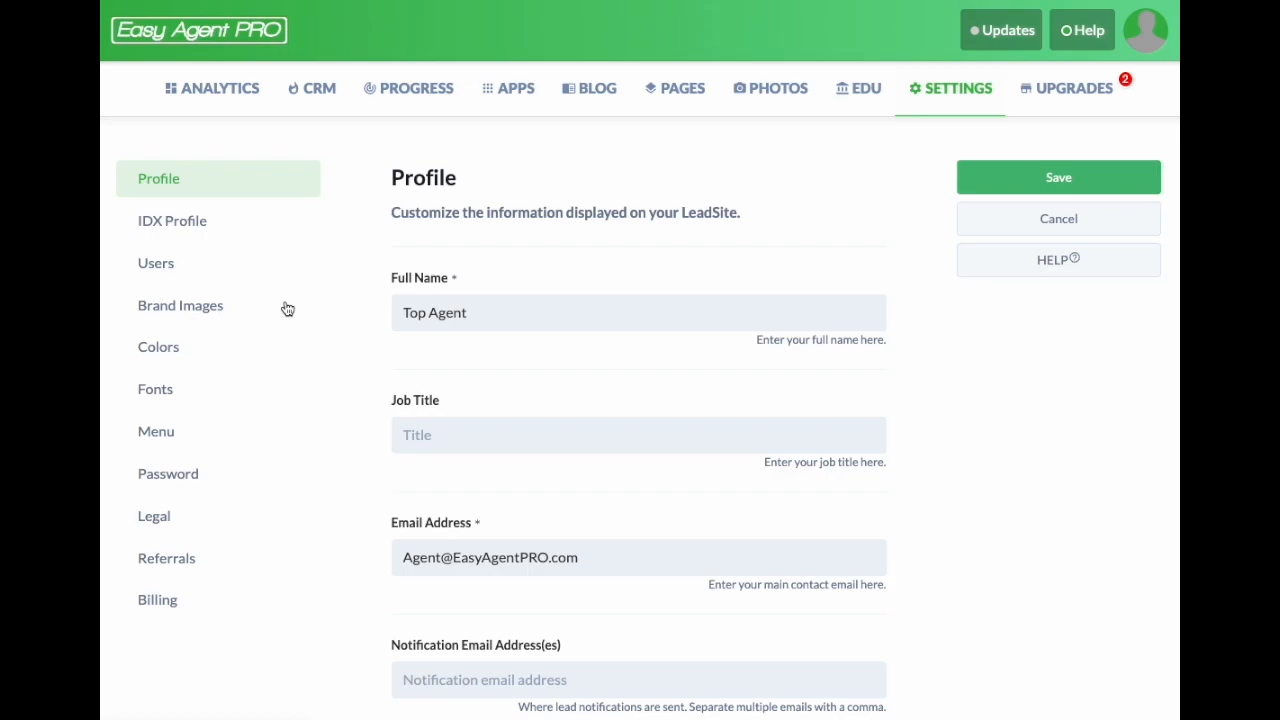
pyautogui.click(166, 400)
pyautogui.scroll(-3, 601, 400)
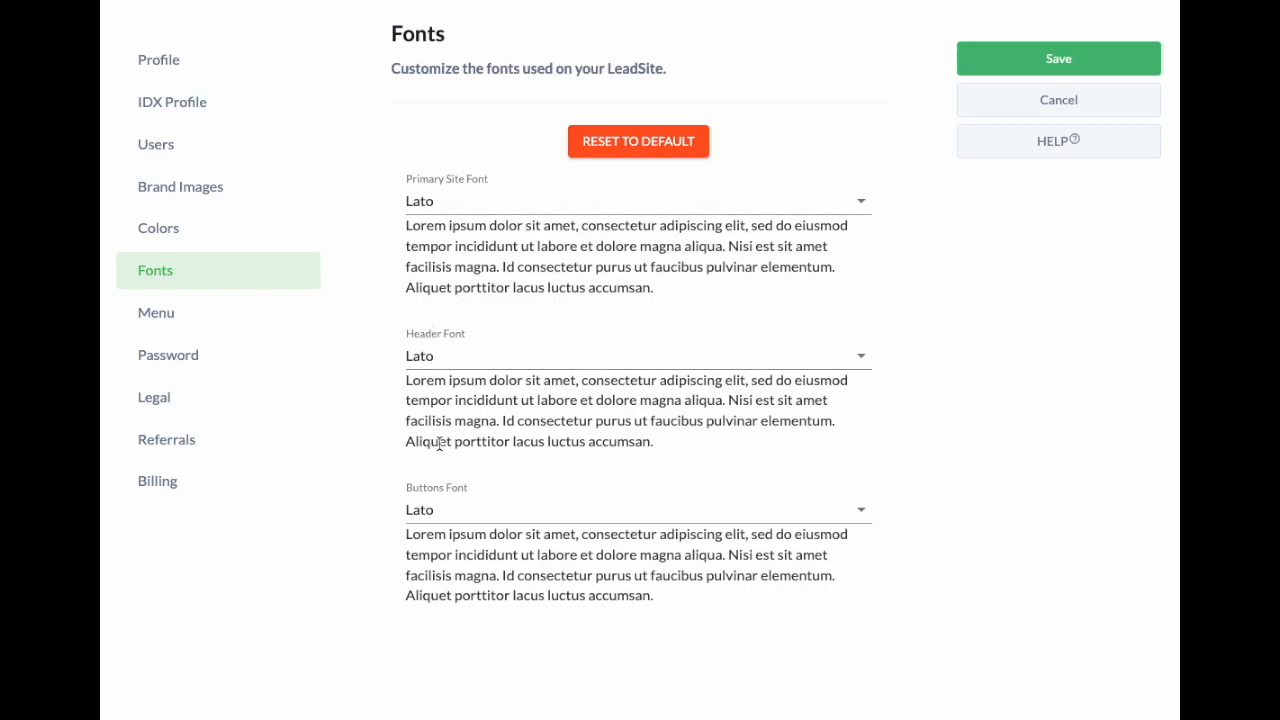
pyautogui.click(671, 360)
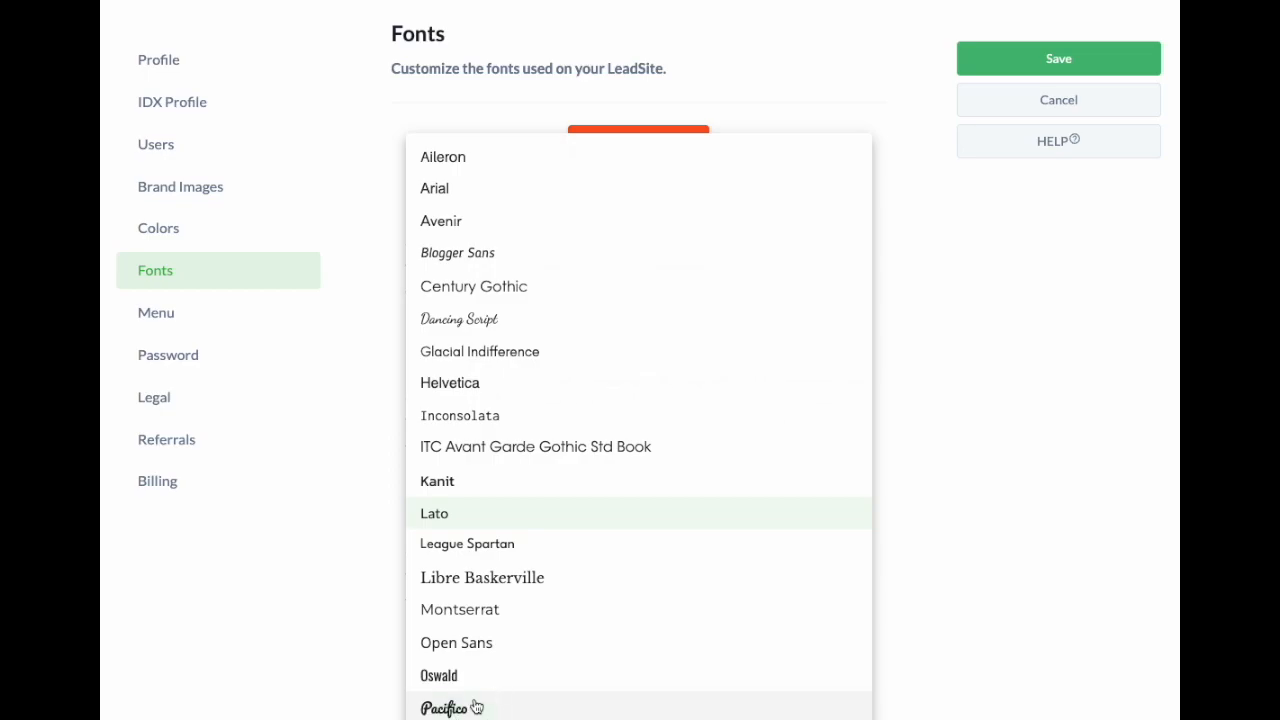
pyautogui.click(445, 708)
pyautogui.click(1062, 55)
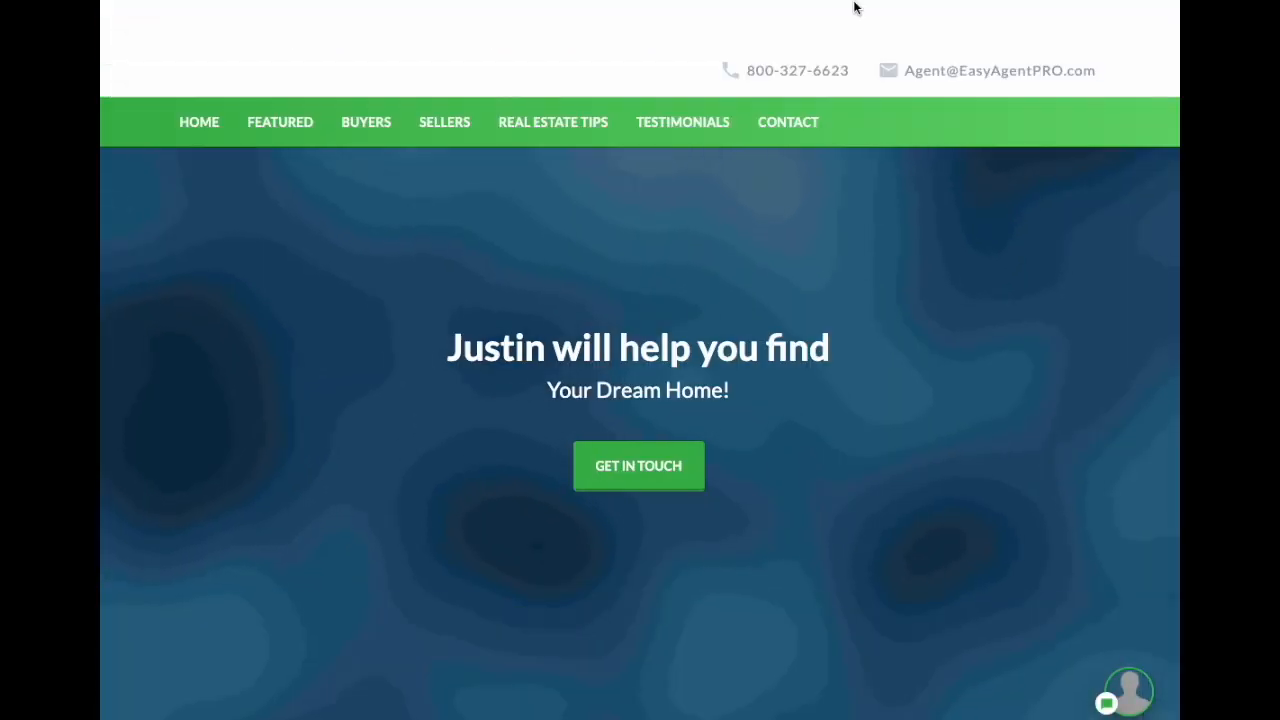
# Step: Reload the homepage and scroll through it to check the headings render in Pacifico
pyautogui.press('F5')
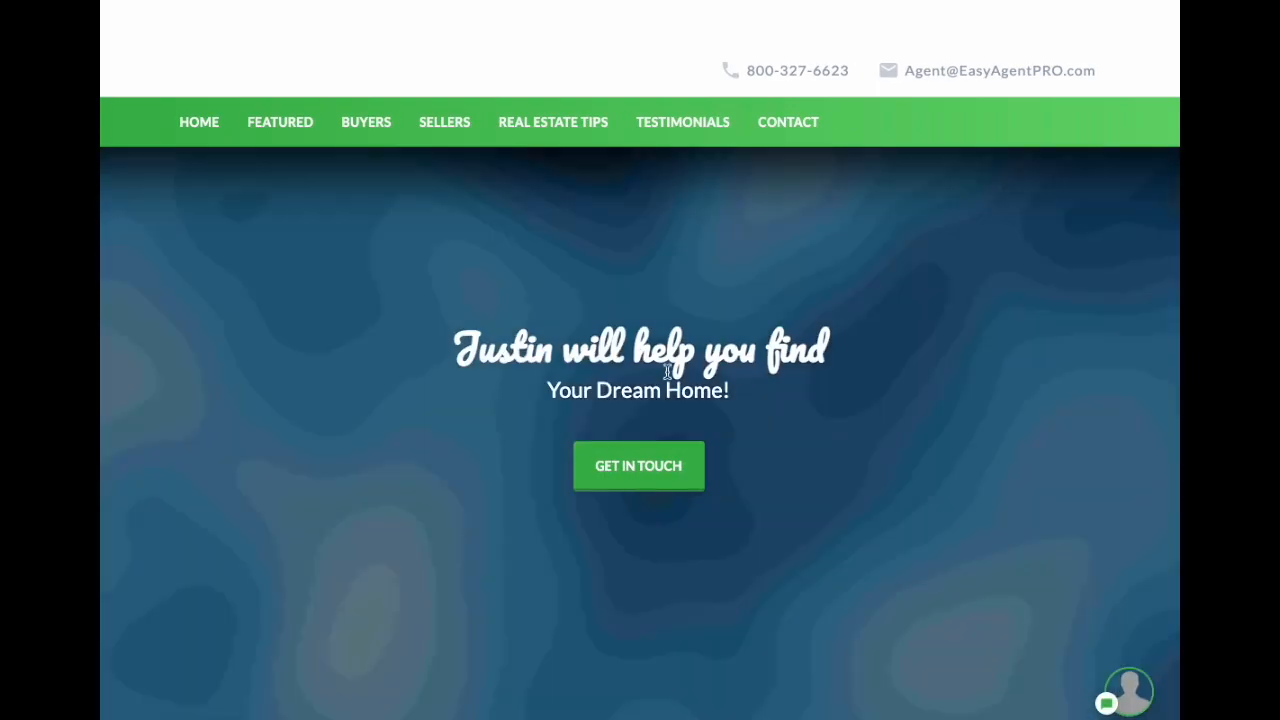
pyautogui.moveTo(463, 346); pyautogui.dragTo(826, 355)
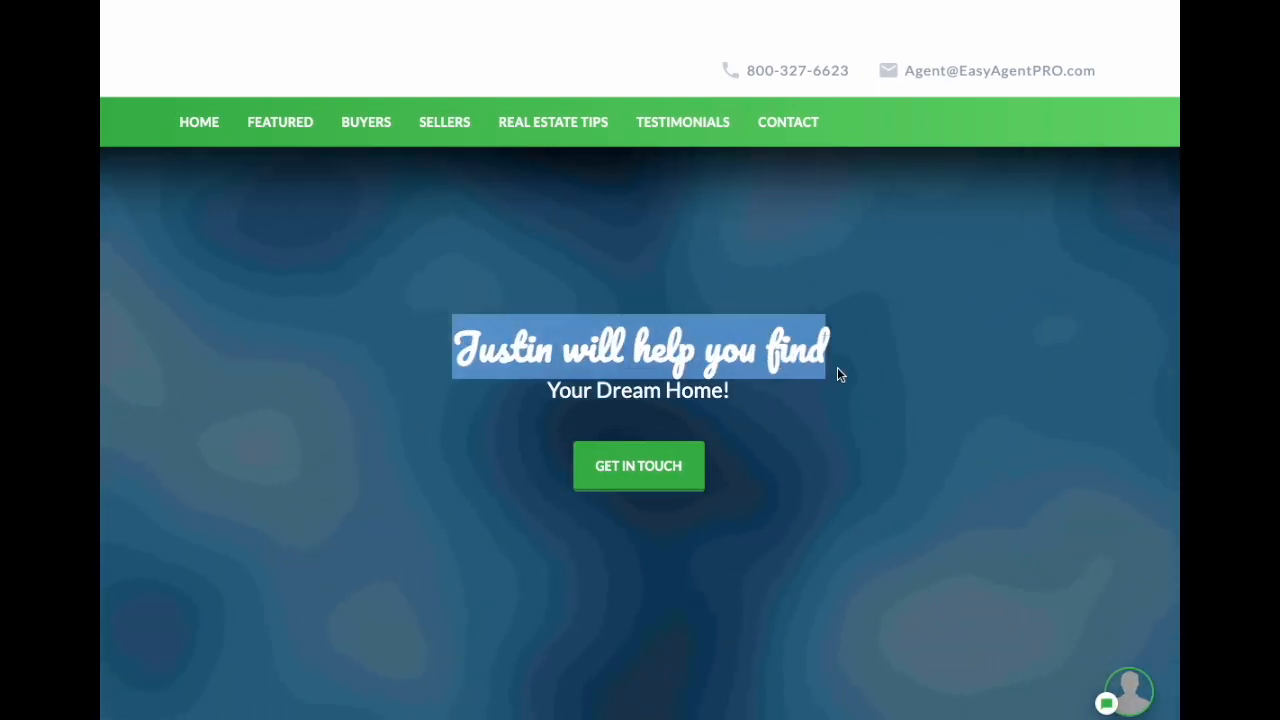
pyautogui.scroll(-4, 846, 371)
pyautogui.moveTo(528, 466); pyautogui.dragTo(775, 462)
pyautogui.scroll(-8, 775, 462)
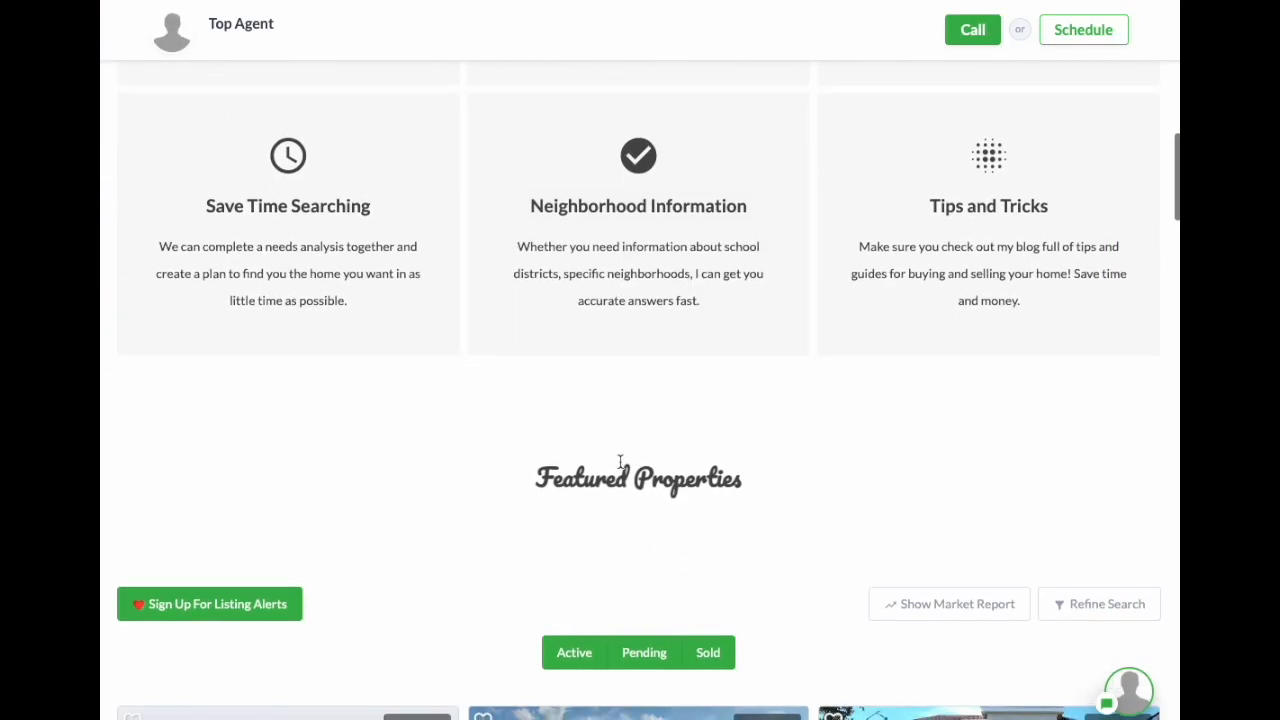
pyautogui.moveTo(540, 478); pyautogui.dragTo(740, 476)
pyautogui.scroll(-8, 740, 476)
pyautogui.scroll(-5, 838, 486)
pyautogui.scroll(15, 797, 114)
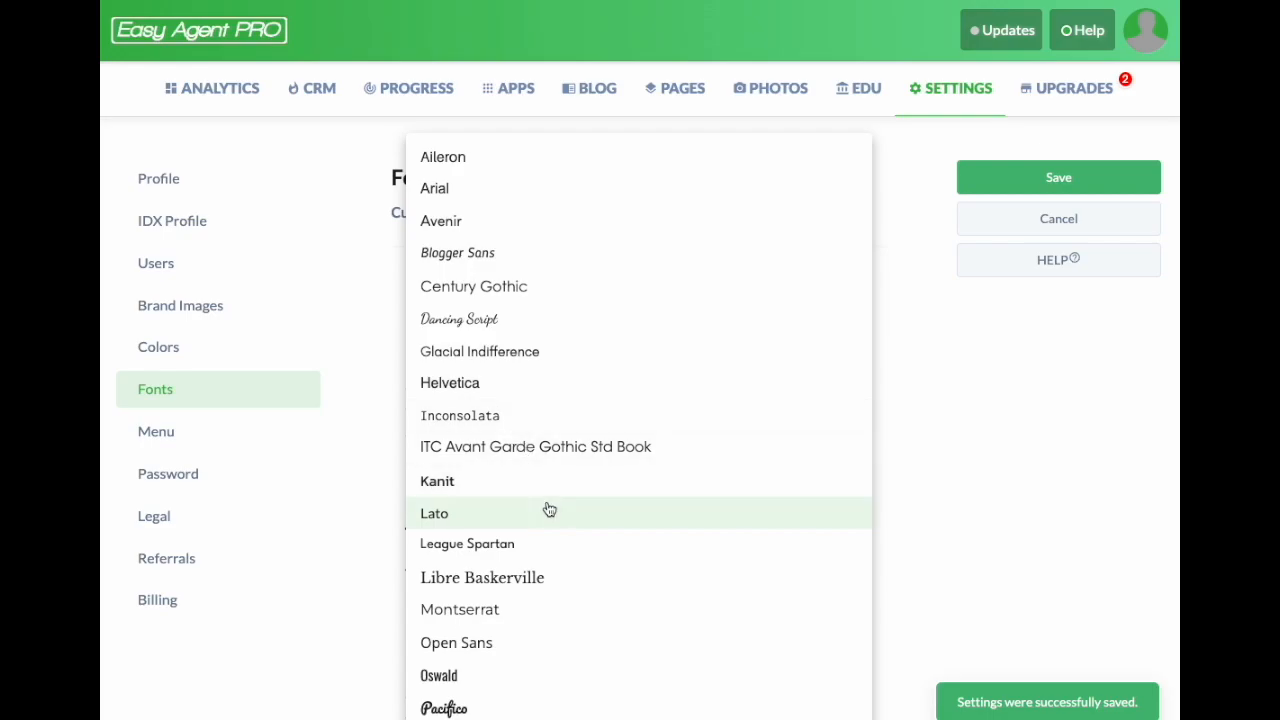
# Step: Choose Libre Baskerville as Primary Site Font and Helvetica as Buttons Font, then save
pyautogui.click(548, 580)
pyautogui.scroll(-3, 570, 424)
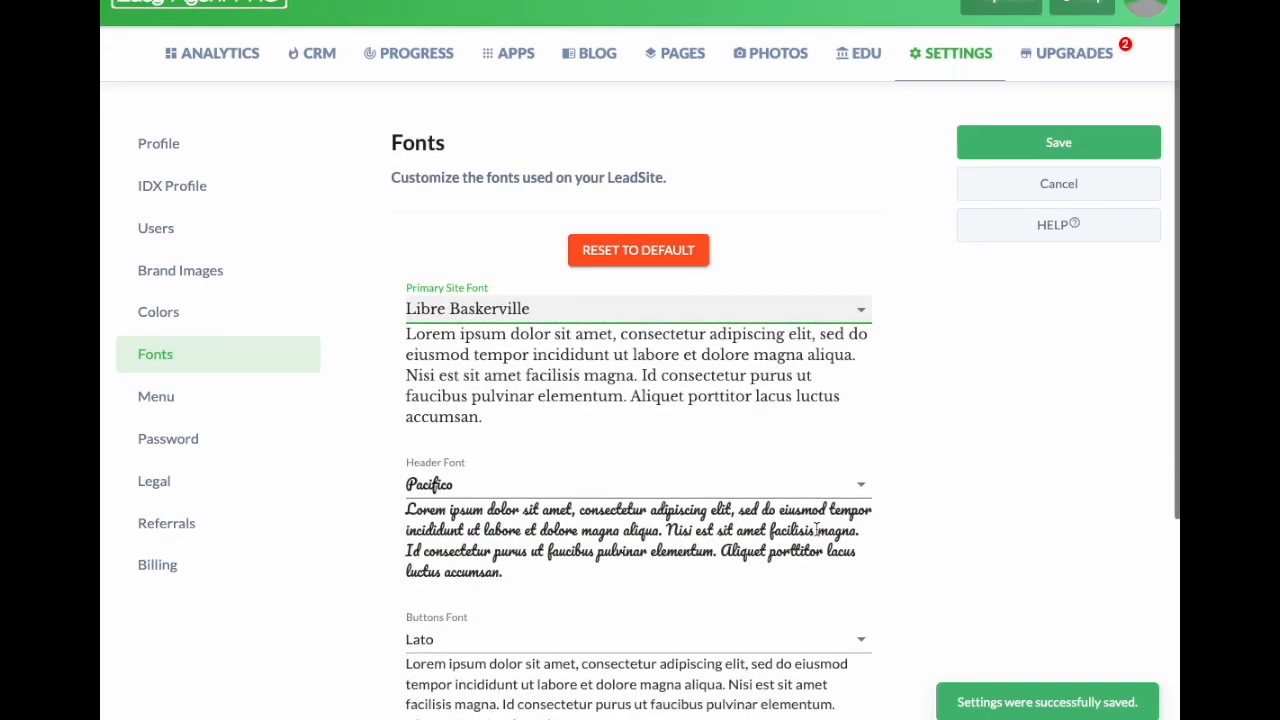
pyautogui.click(570, 424)
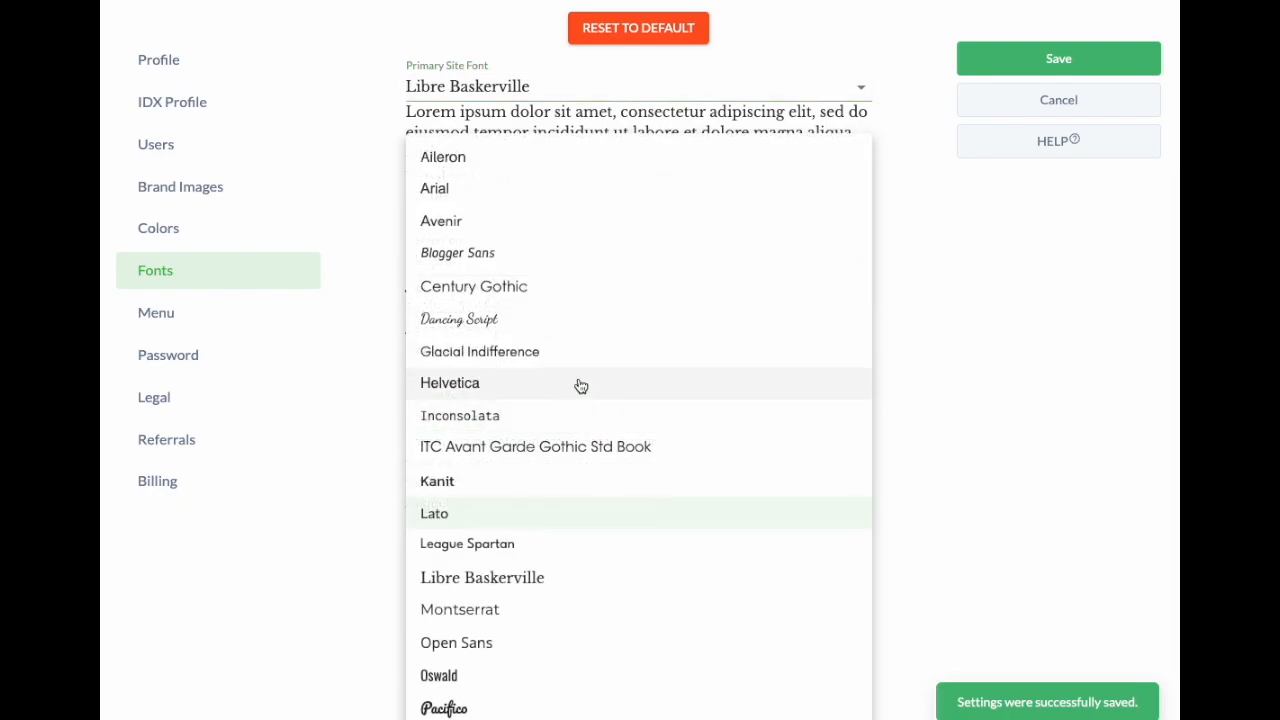
pyautogui.click(497, 385)
pyautogui.click(1025, 58)
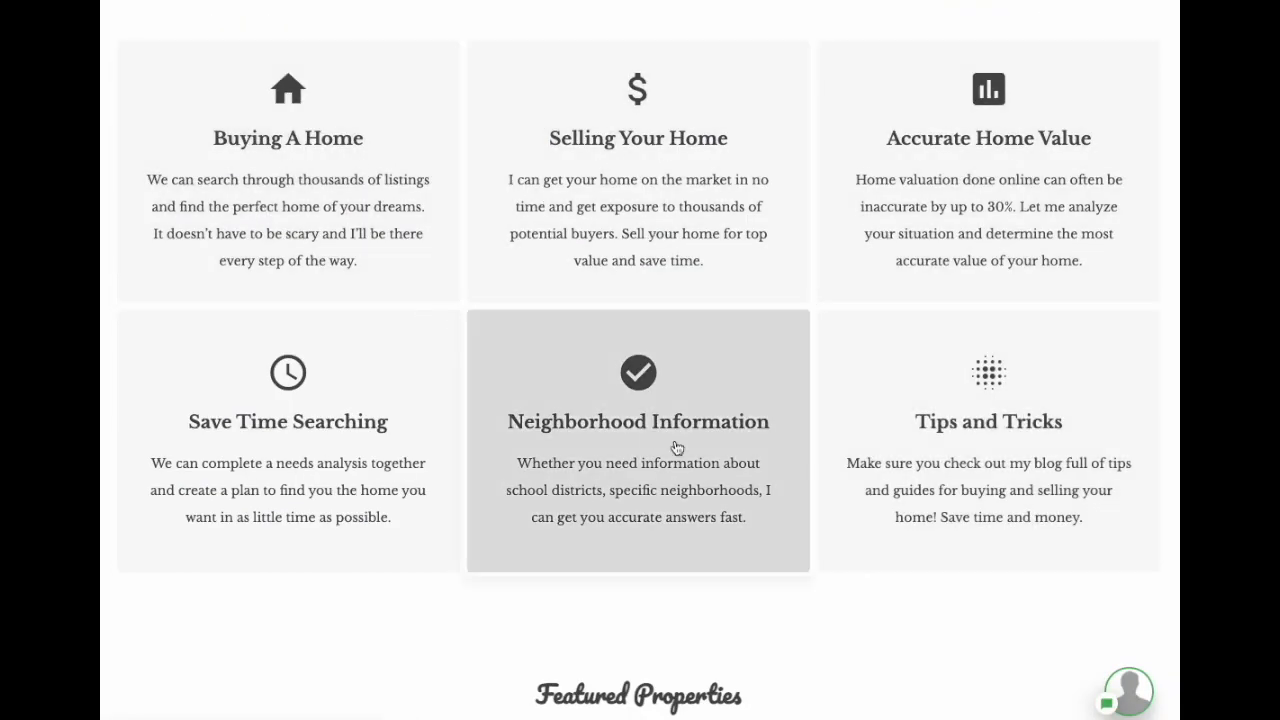
# Step: Check the hero heading and GET IN TOUCH button text on the live site in the new fonts
pyautogui.scroll(-3, 906, 461)
pyautogui.scroll(12, 926, 374)
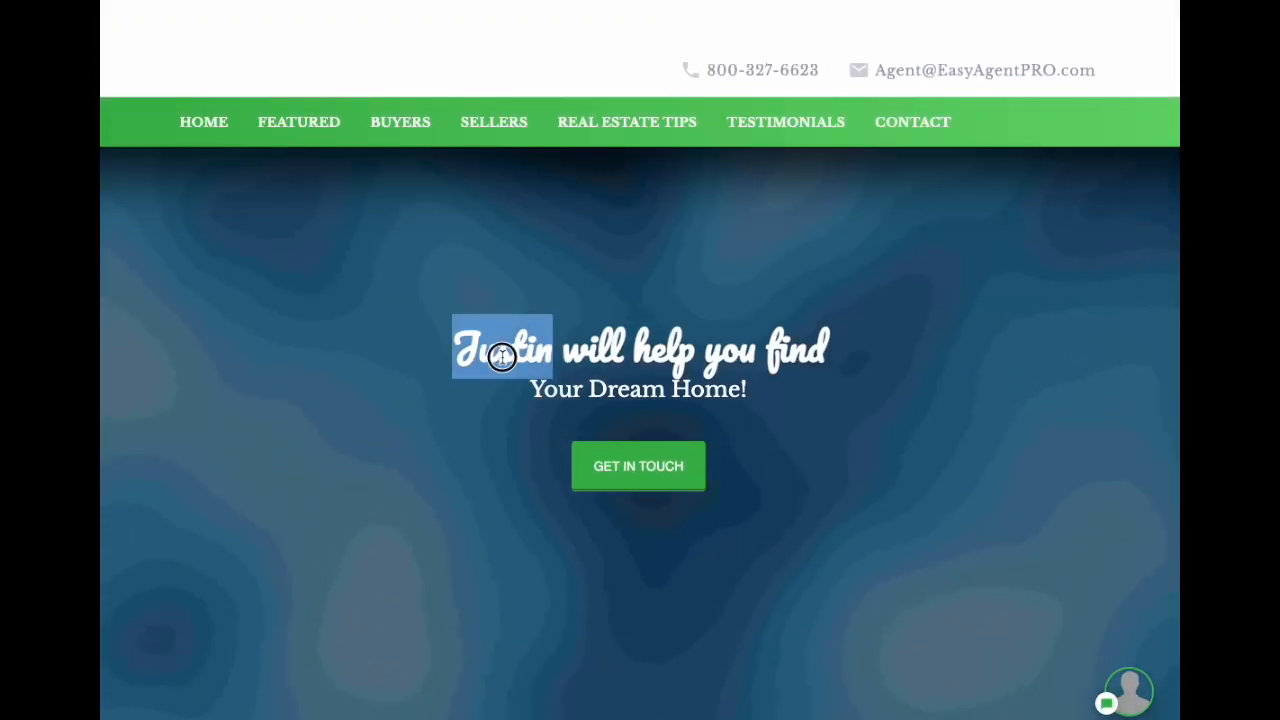
pyautogui.moveTo(497, 354); pyautogui.dragTo(689, 426)
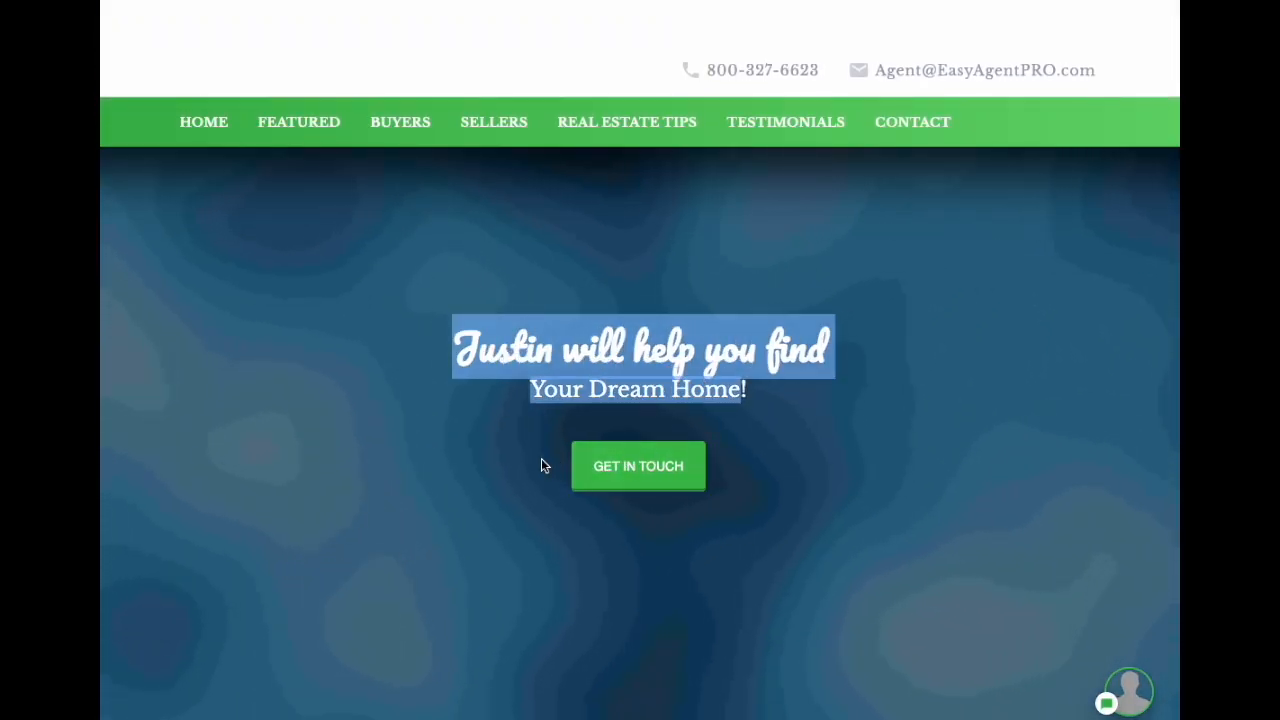
pyautogui.moveTo(546, 465); pyautogui.dragTo(731, 497)
pyautogui.click(862, 488)
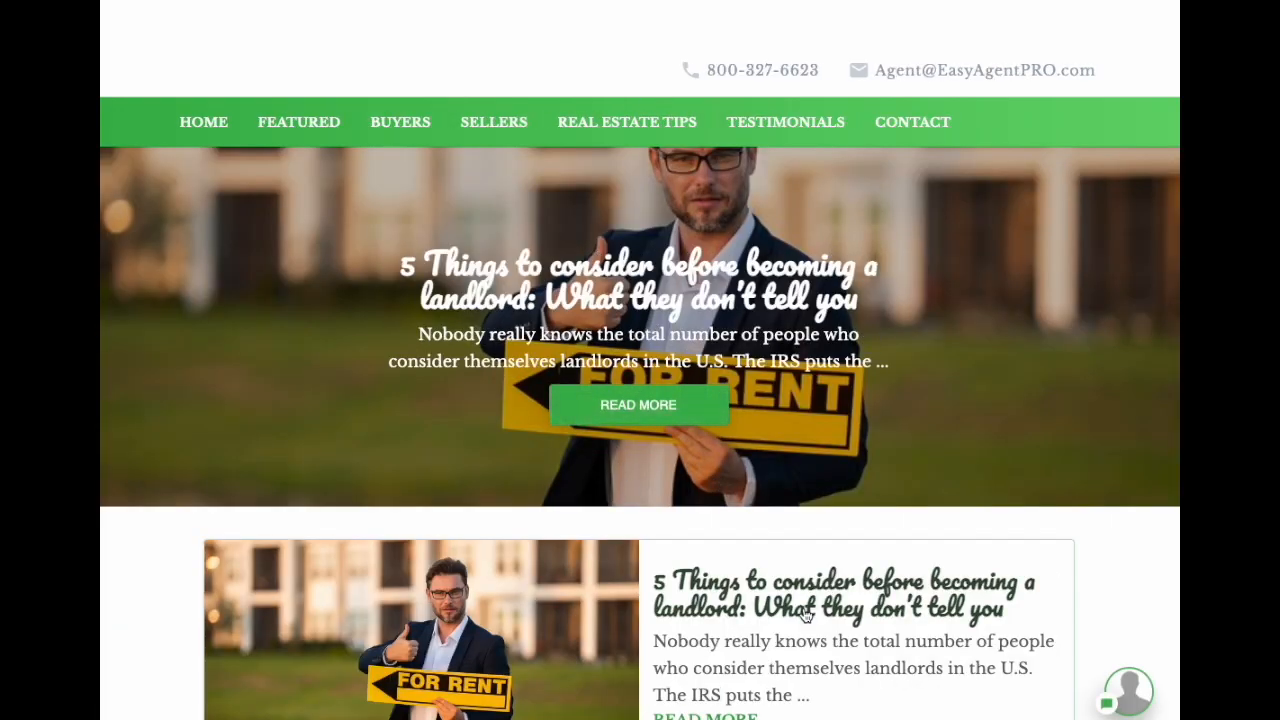
pyautogui.scroll(-3, 680, 612)
pyautogui.scroll(4, 809, 486)
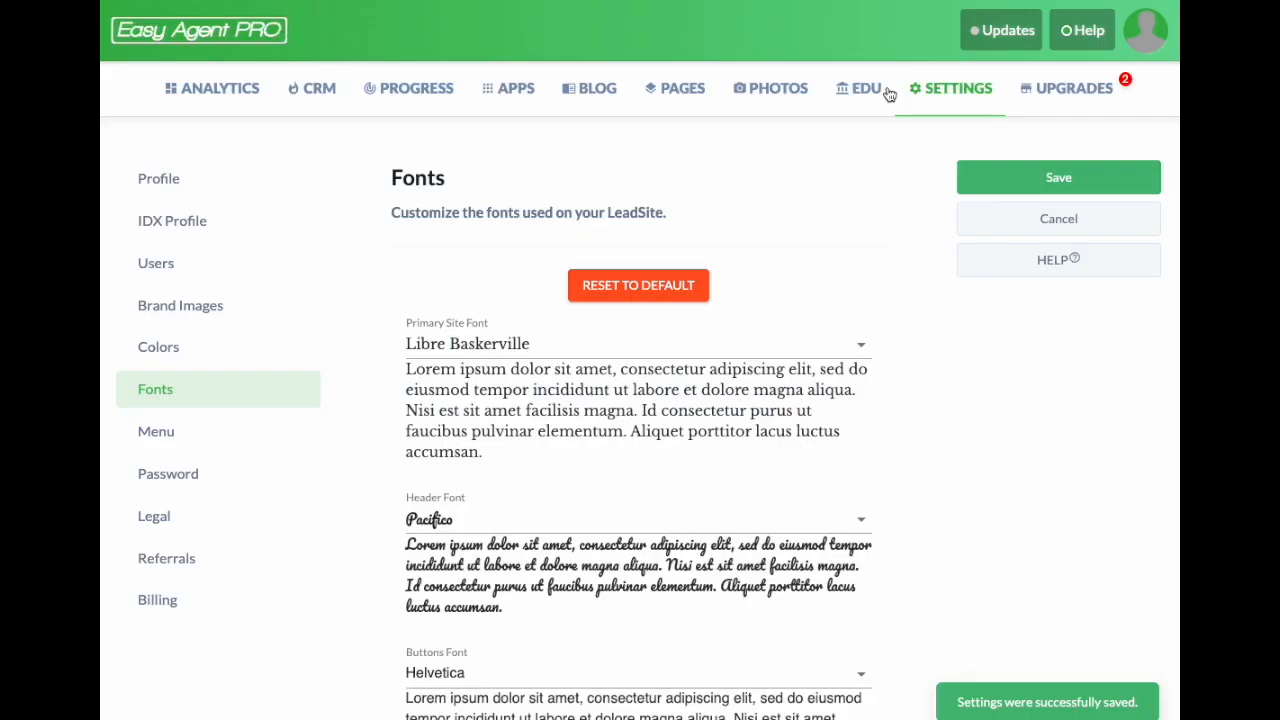
# Step: Switch the homepage to the East Aspen template from the Homepage app's template gallery
pyautogui.click(516, 88)
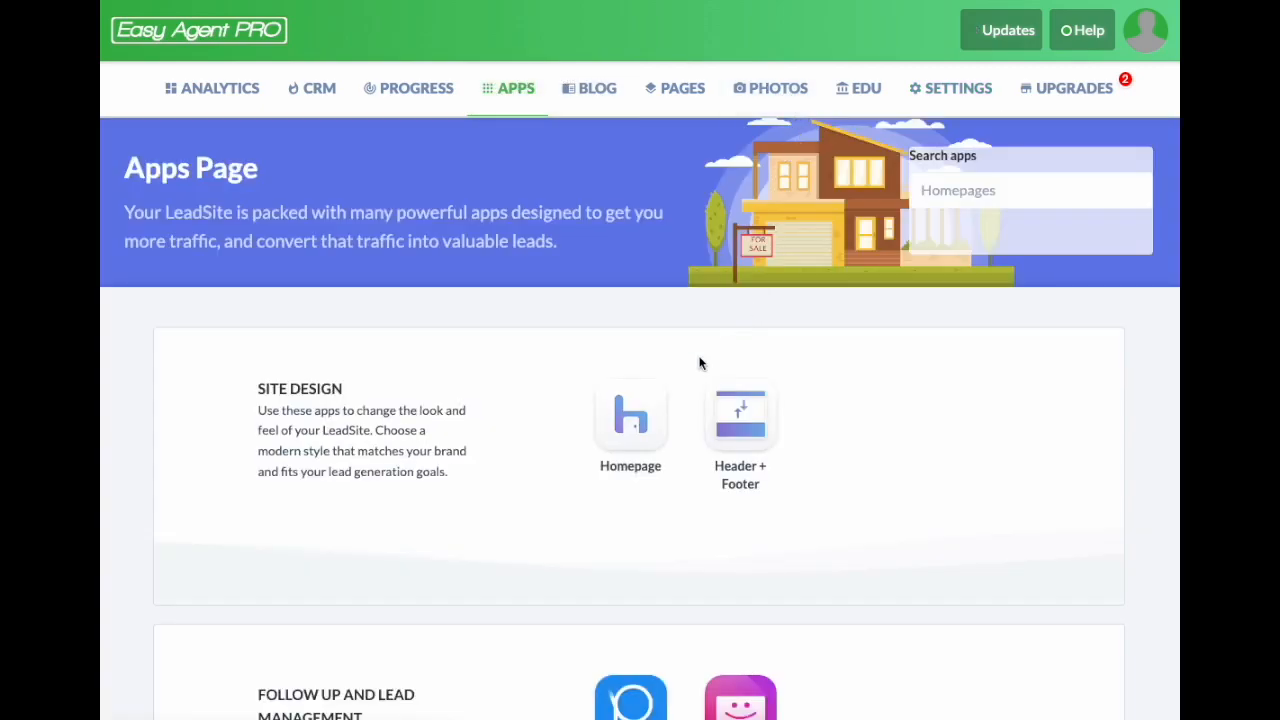
pyautogui.click(650, 395)
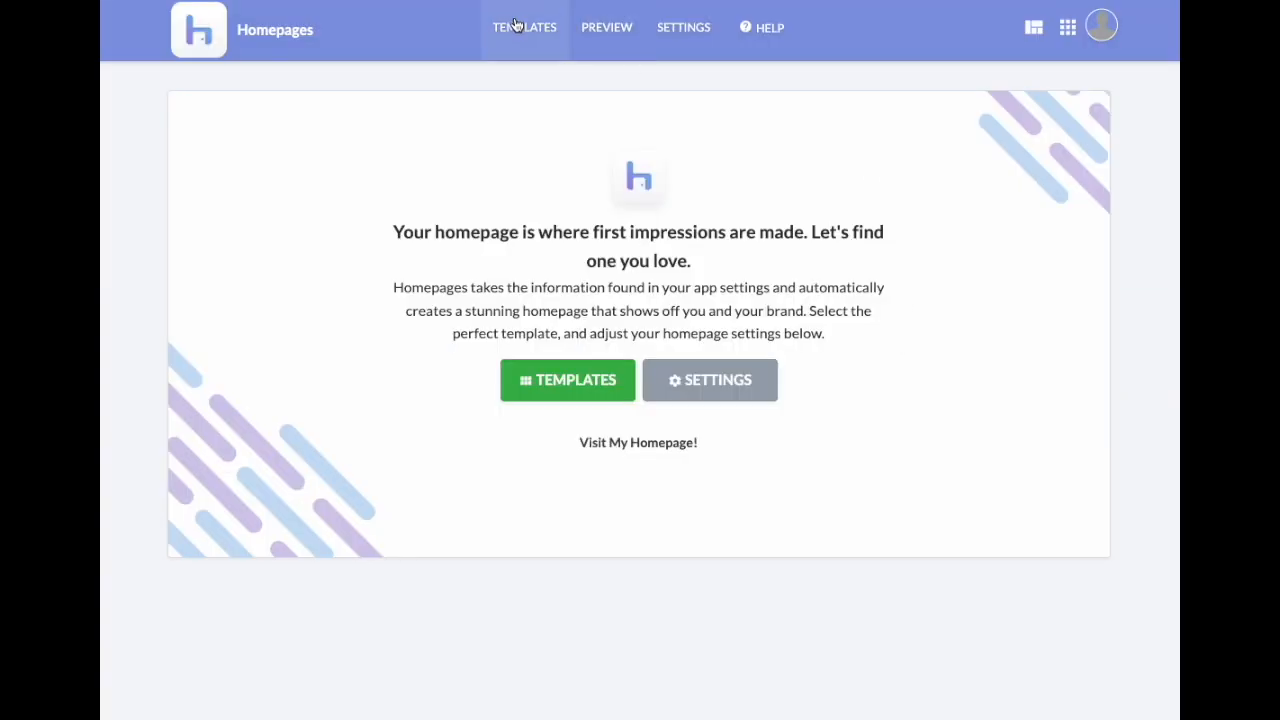
pyautogui.click(516, 24)
pyautogui.scroll(-4, 949, 510)
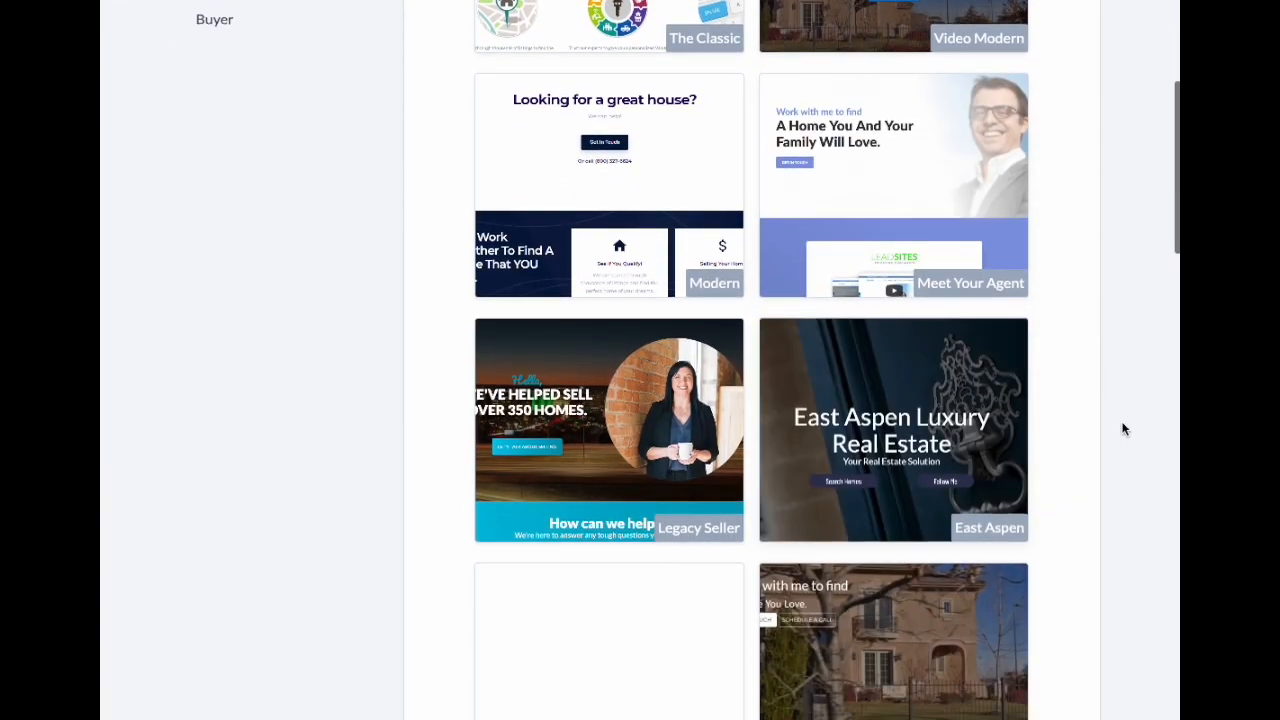
pyautogui.scroll(-2, 1123, 430)
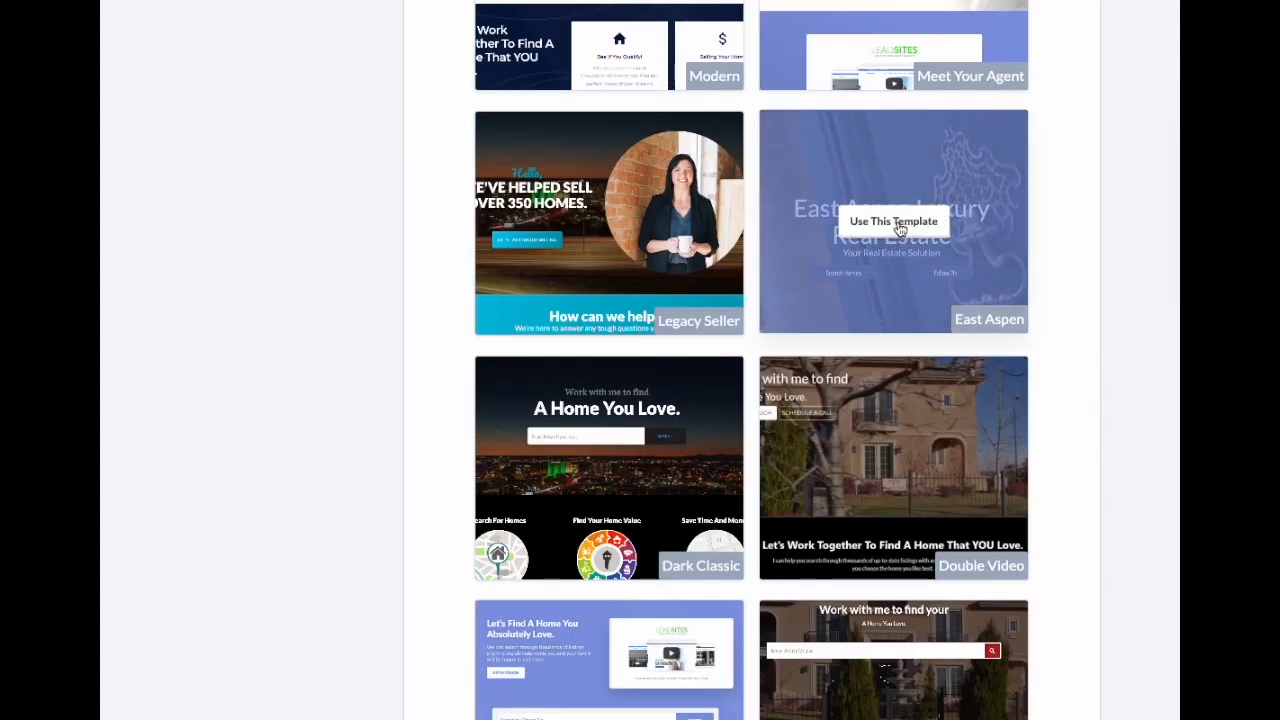
pyautogui.click(898, 228)
pyautogui.click(560, 257)
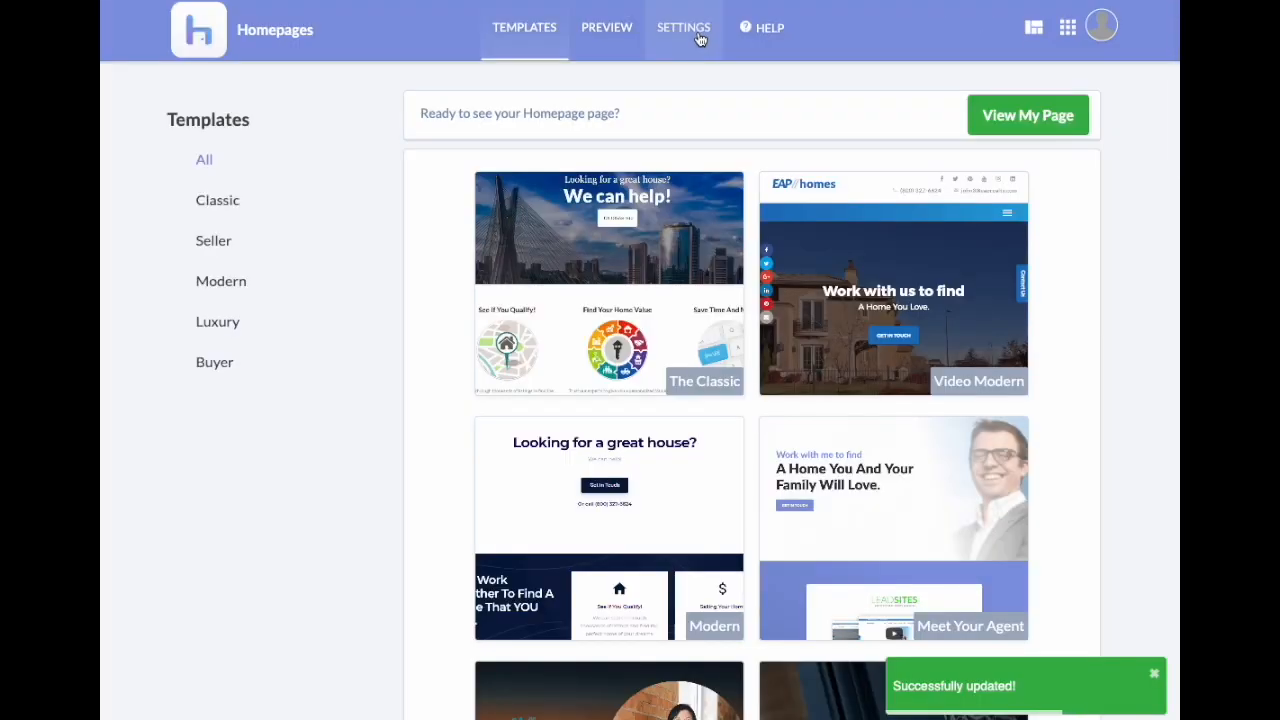
pyautogui.click(684, 28)
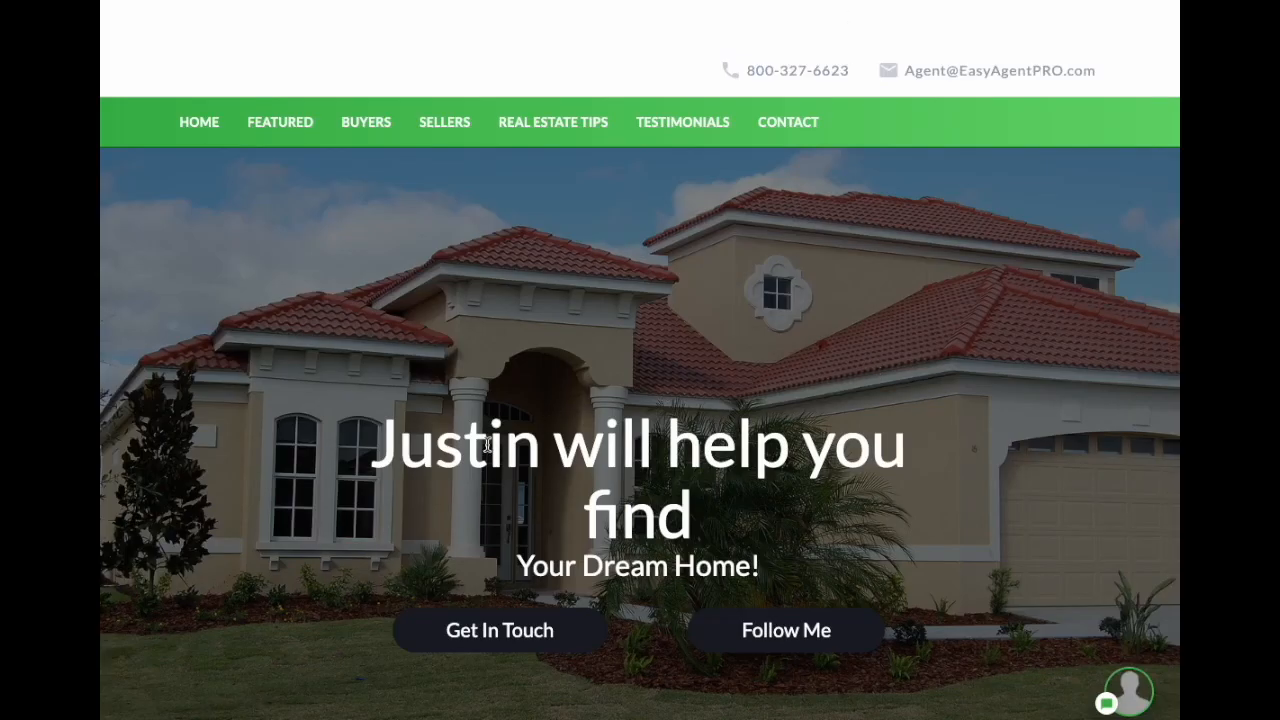
# Step: Scroll the new East Aspen homepage down to the property listings and 'I'm Here To Help' section
pyautogui.doubleClick(487, 445)
pyautogui.moveTo(487, 445); pyautogui.dragTo(737, 551)
pyautogui.click(793, 511)
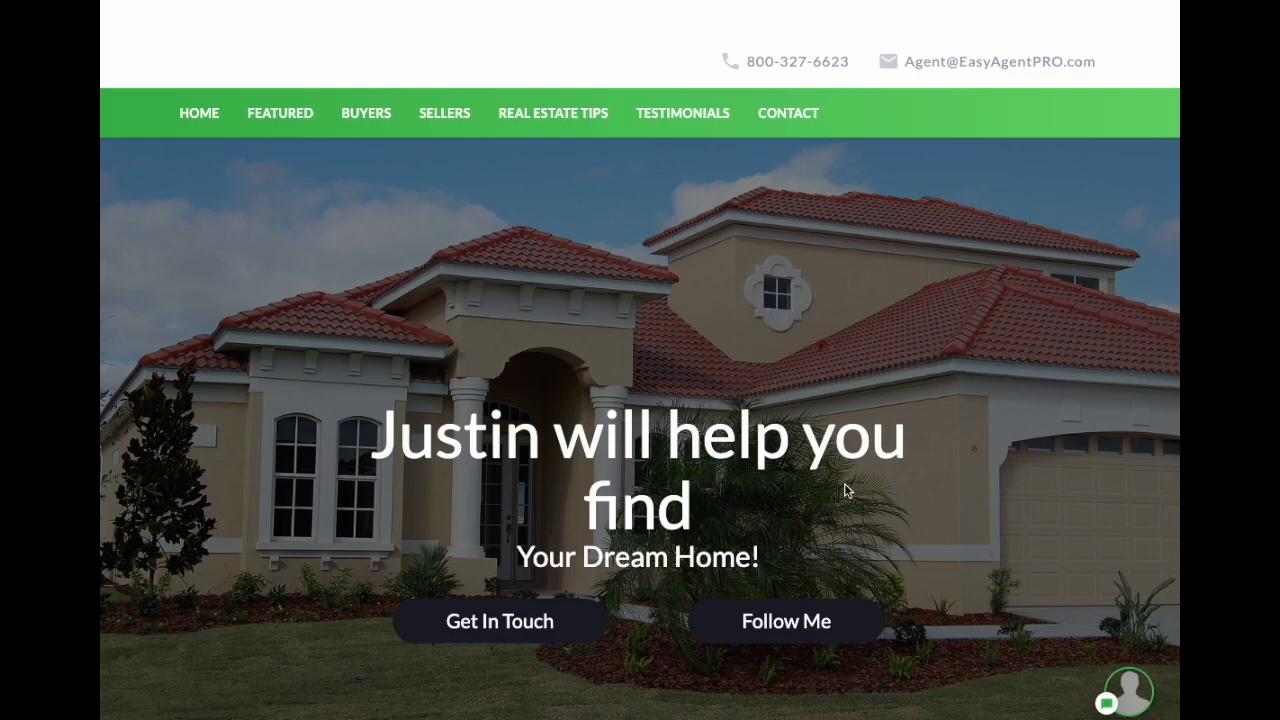
pyautogui.scroll(-3, 844, 483)
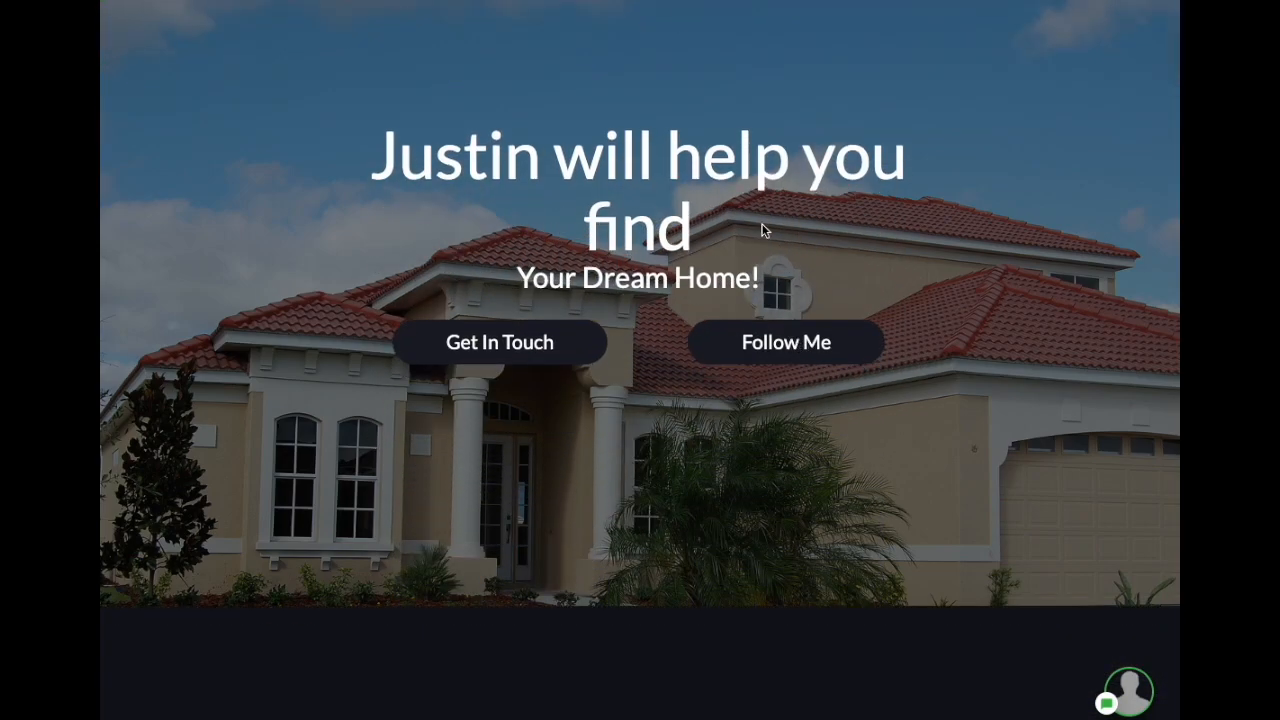
pyautogui.scroll(-6, 936, 404)
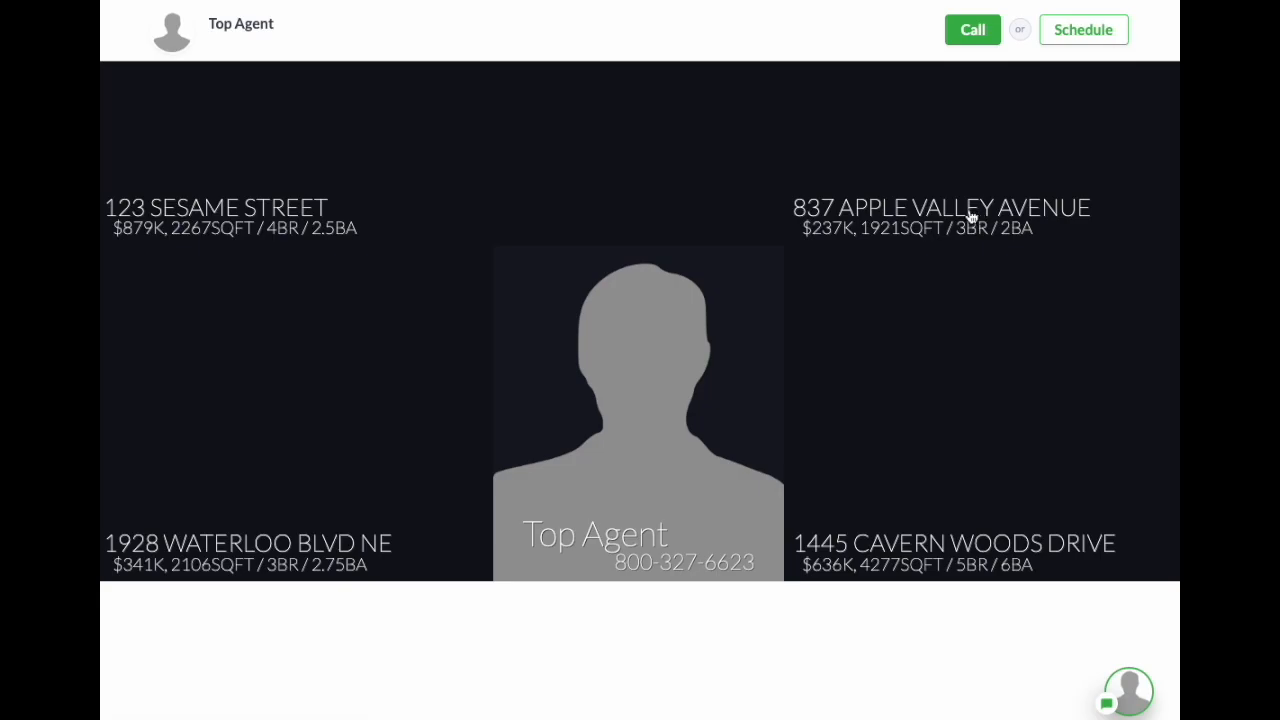
pyautogui.scroll(-15, 970, 216)
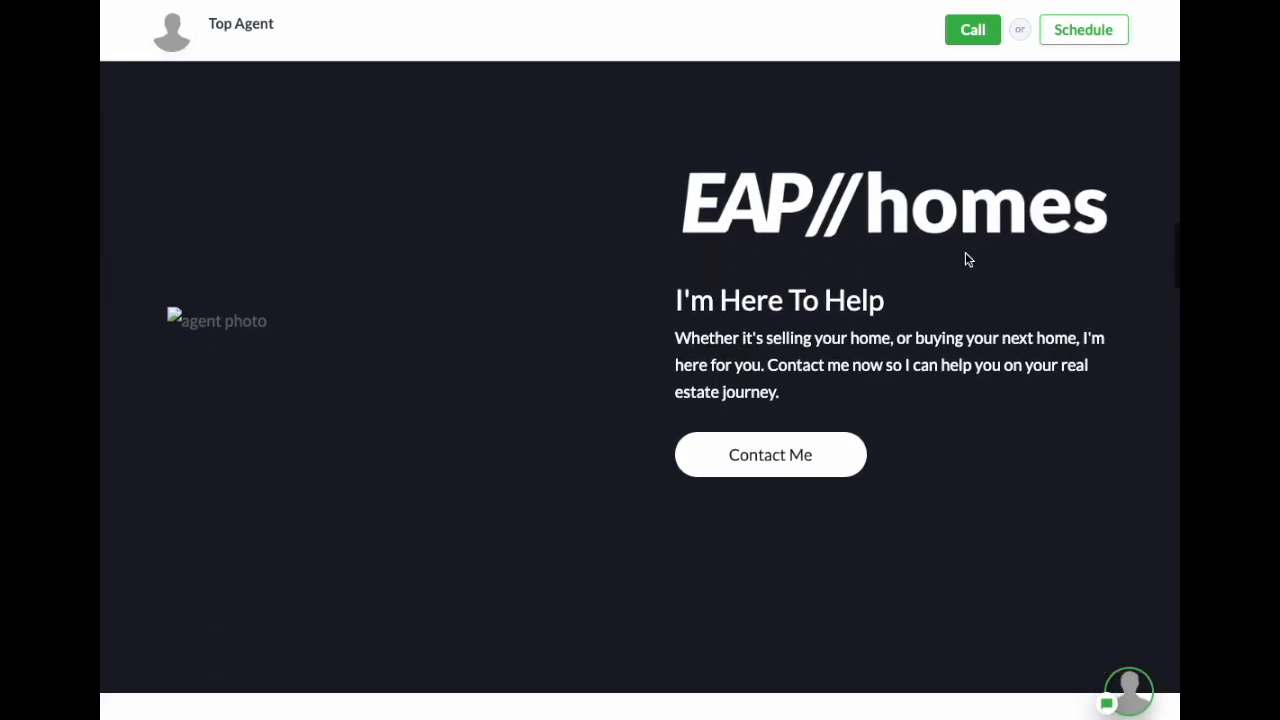
pyautogui.scroll(20, 967, 259)
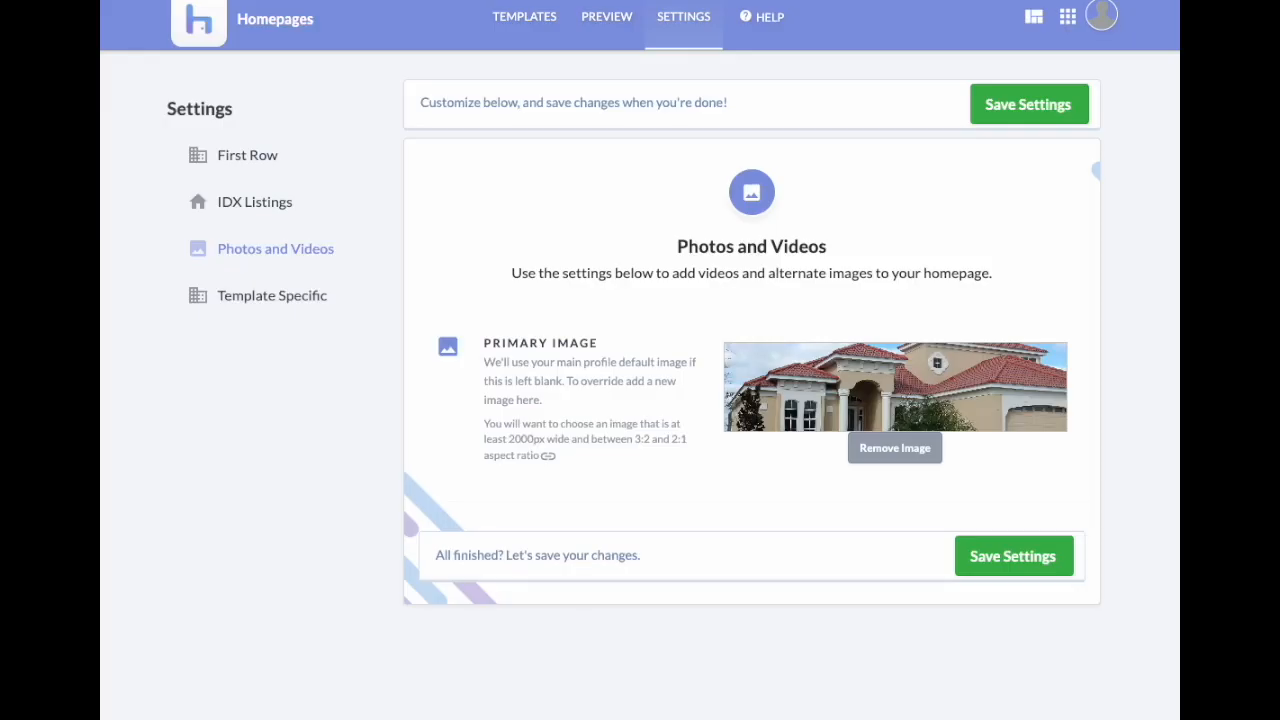
# Step: Open the Template Specific settings and look over the top row heading, tagline and search button fields
pyautogui.click(254, 300)
pyautogui.scroll(-3, 1069, 366)
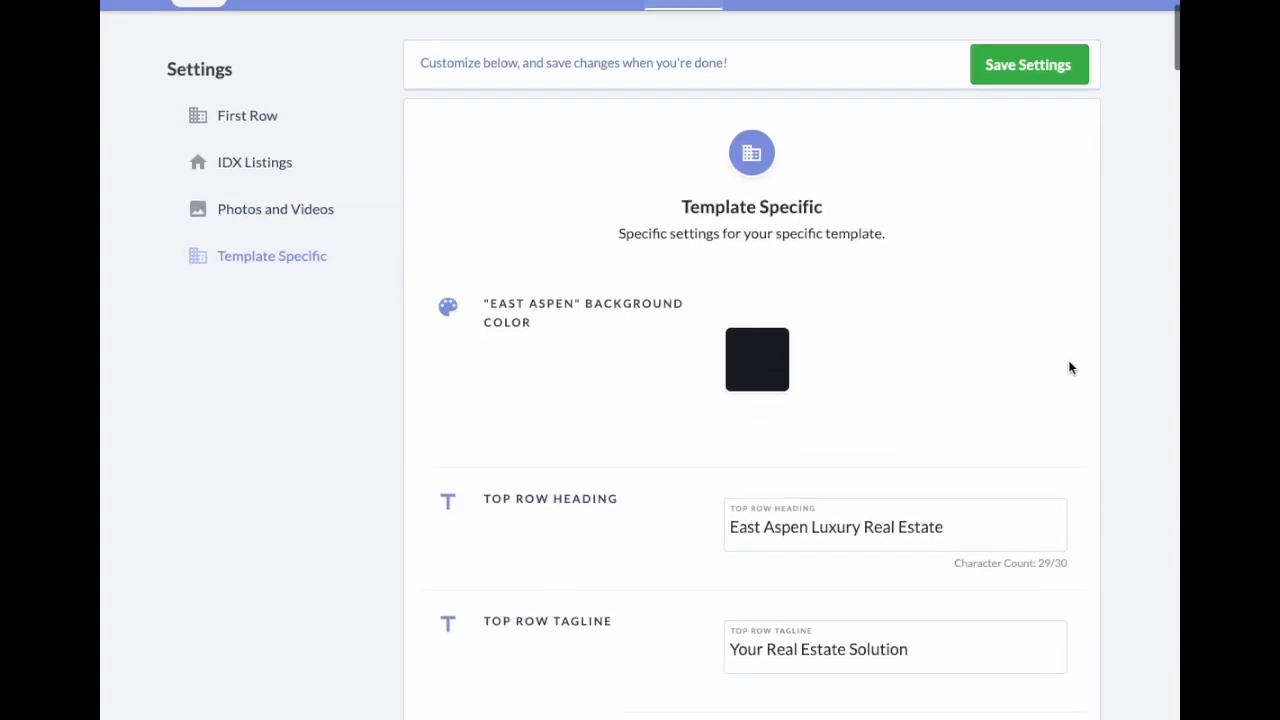
pyautogui.click(754, 390)
pyautogui.doubleClick(915, 381)
pyautogui.scroll(-3, 820, 451)
pyautogui.click(808, 360)
pyautogui.doubleClick(803, 489)
pyautogui.click(856, 480)
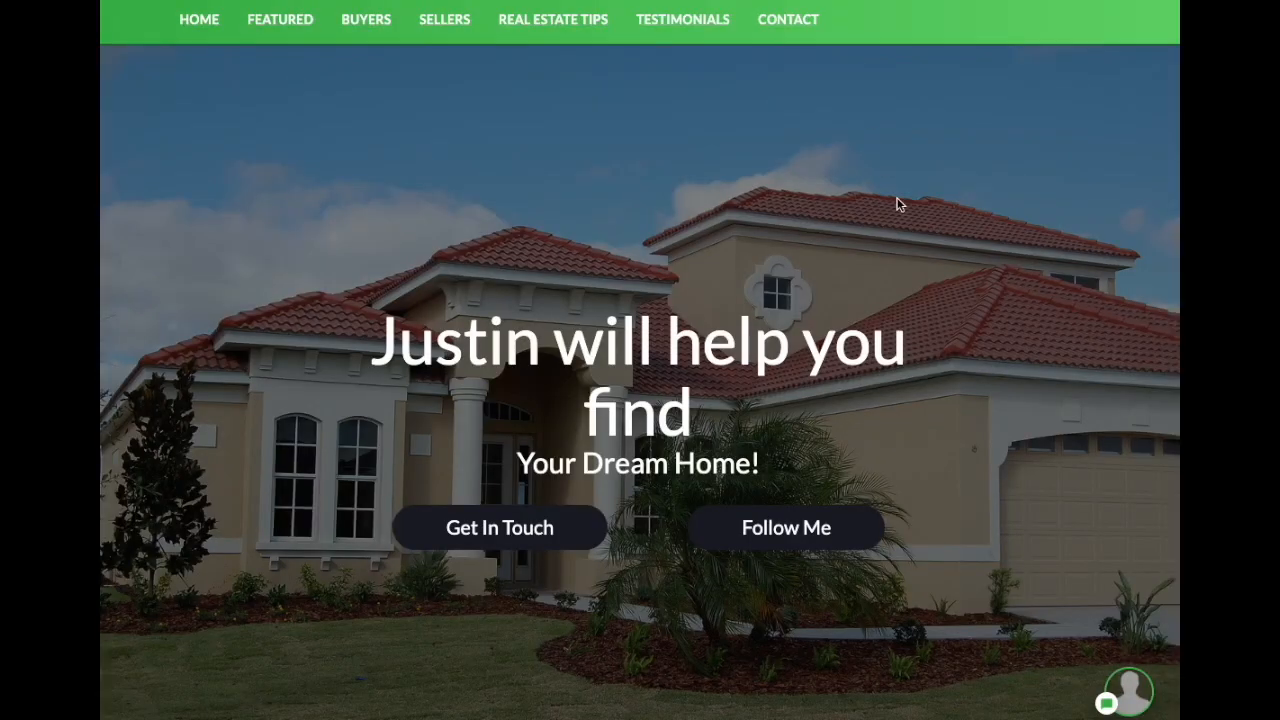
pyautogui.scroll(-5, 951, 293)
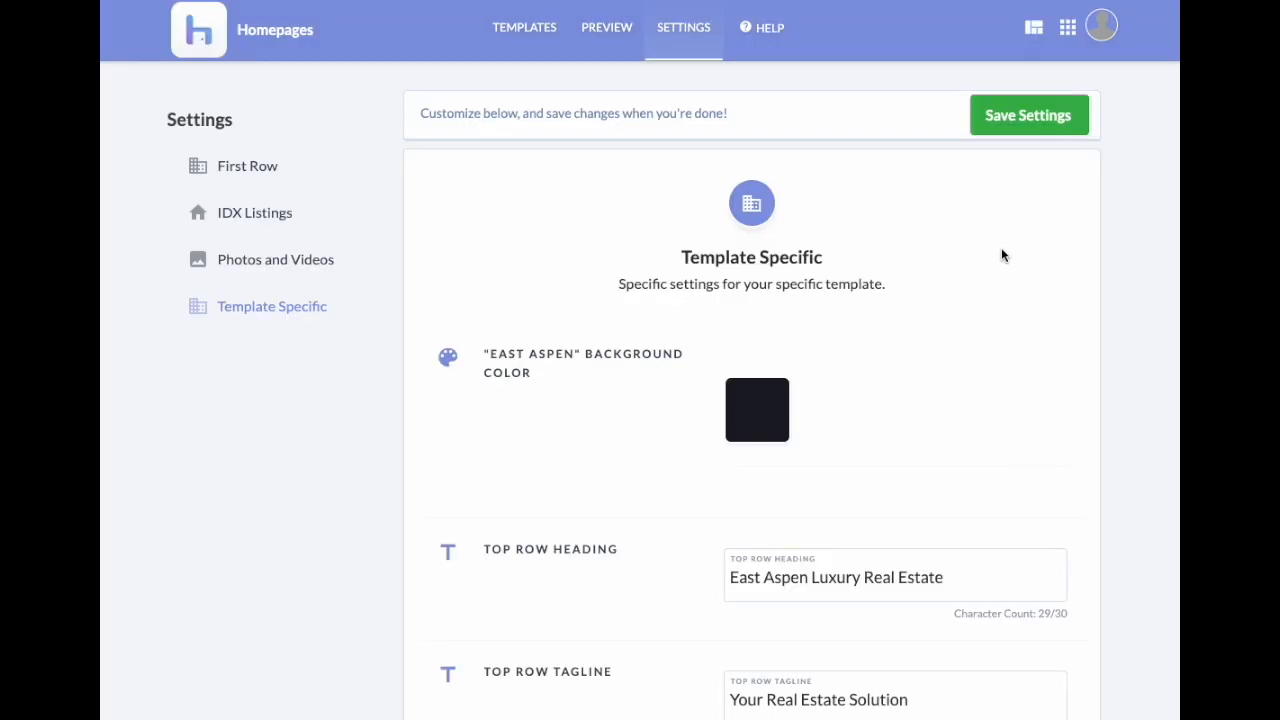
pyautogui.scroll(-10, 991, 270)
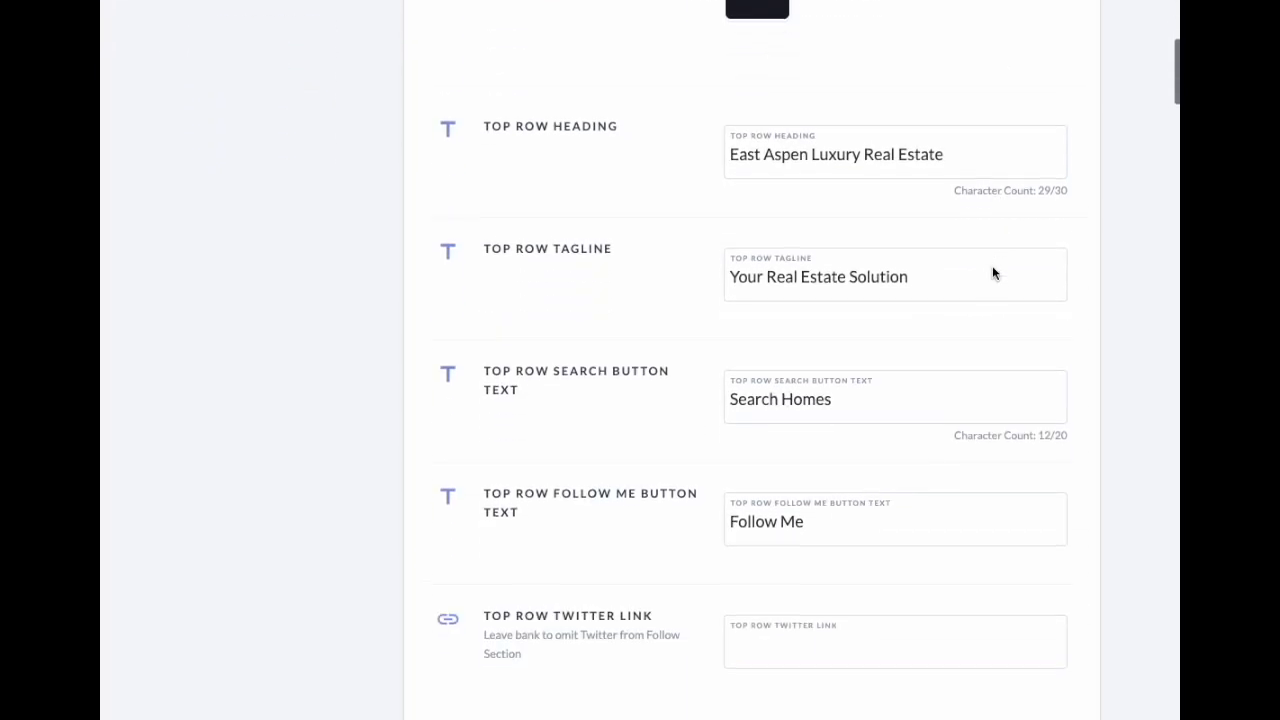
pyautogui.scroll(-2, 986, 277)
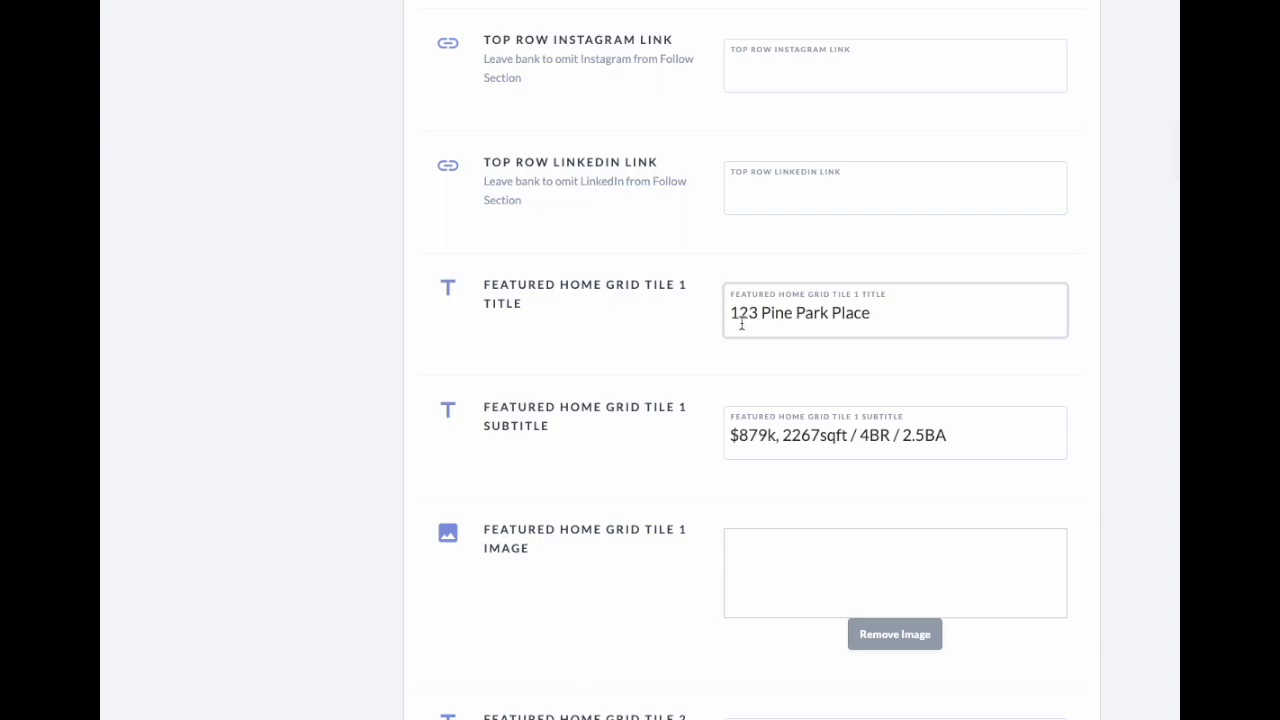
pyautogui.scroll(-1, 926, 299)
pyautogui.moveTo(872, 301); pyautogui.dragTo(777, 268)
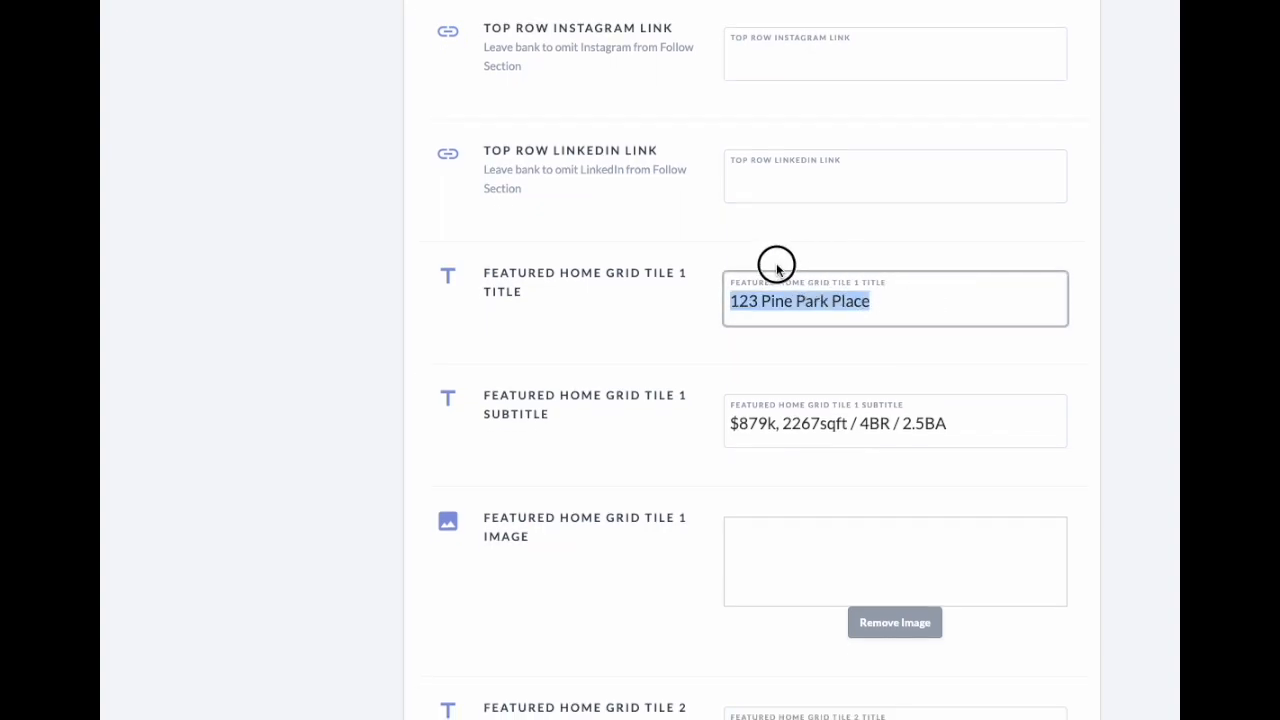
pyautogui.rightClick(773, 292)
pyautogui.click(838, 448)
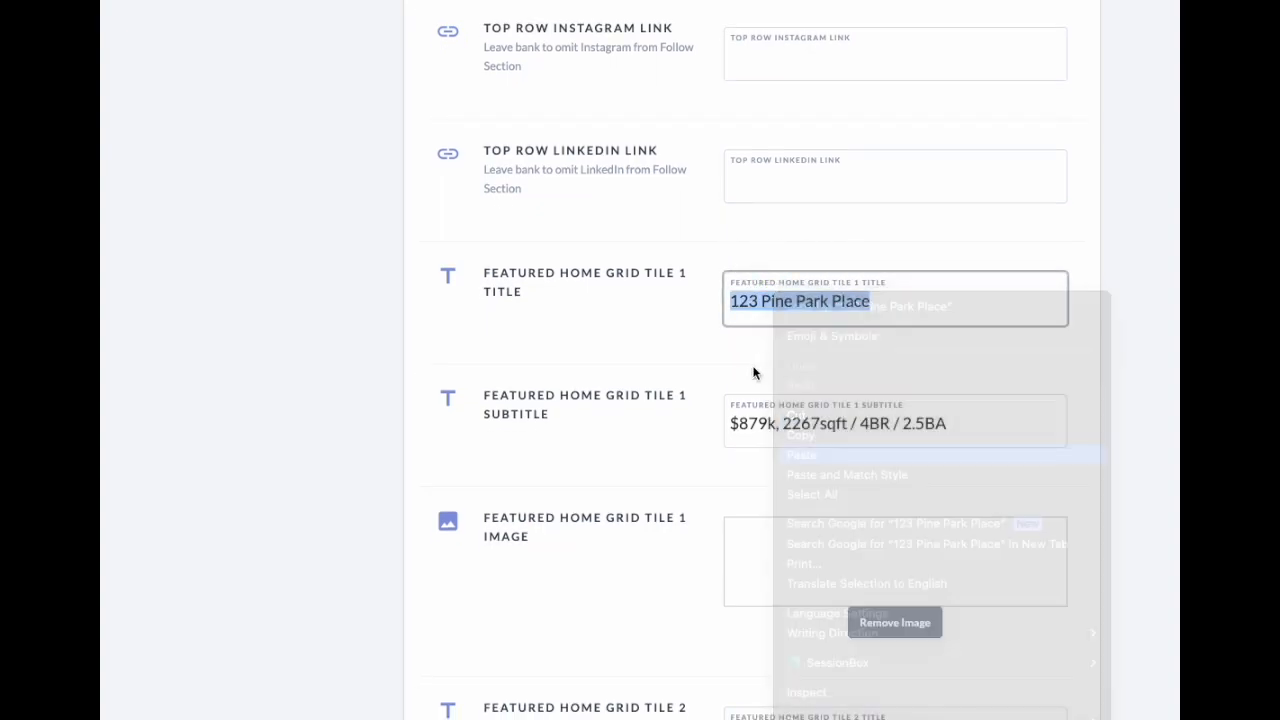
pyautogui.moveTo(733, 296); pyautogui.dragTo(880, 305)
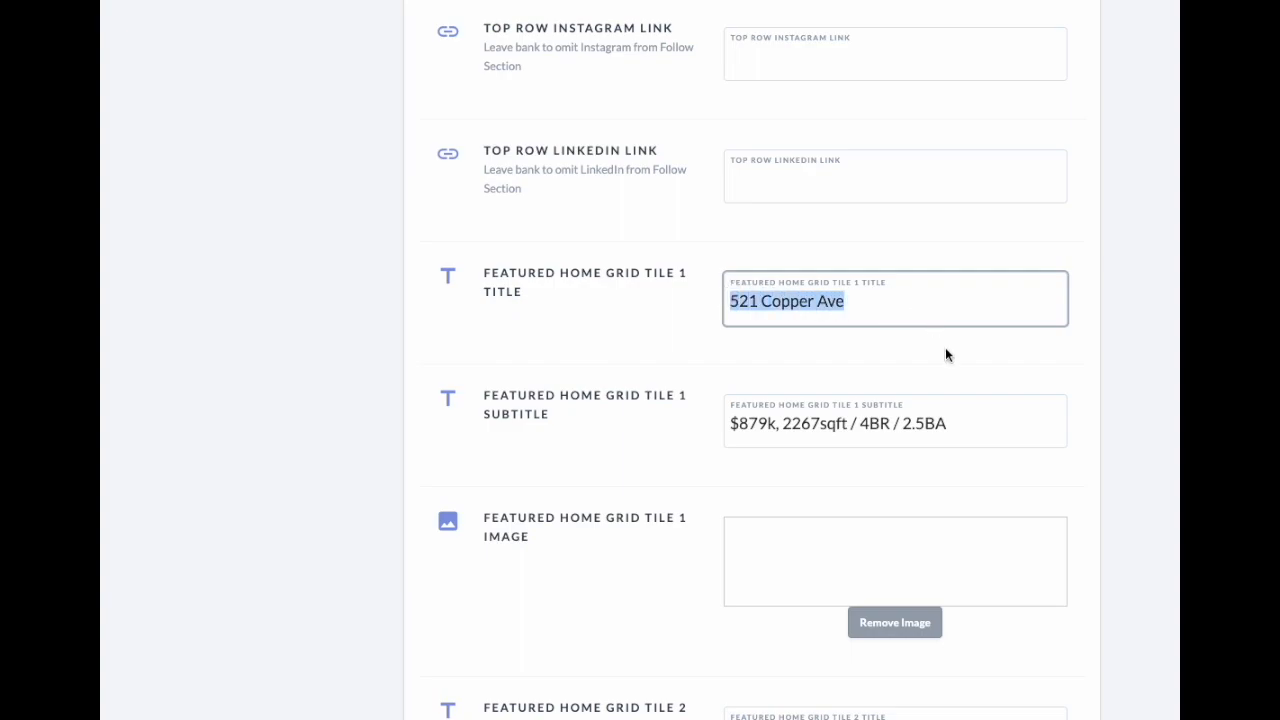
pyautogui.scroll(-20, 984, 396)
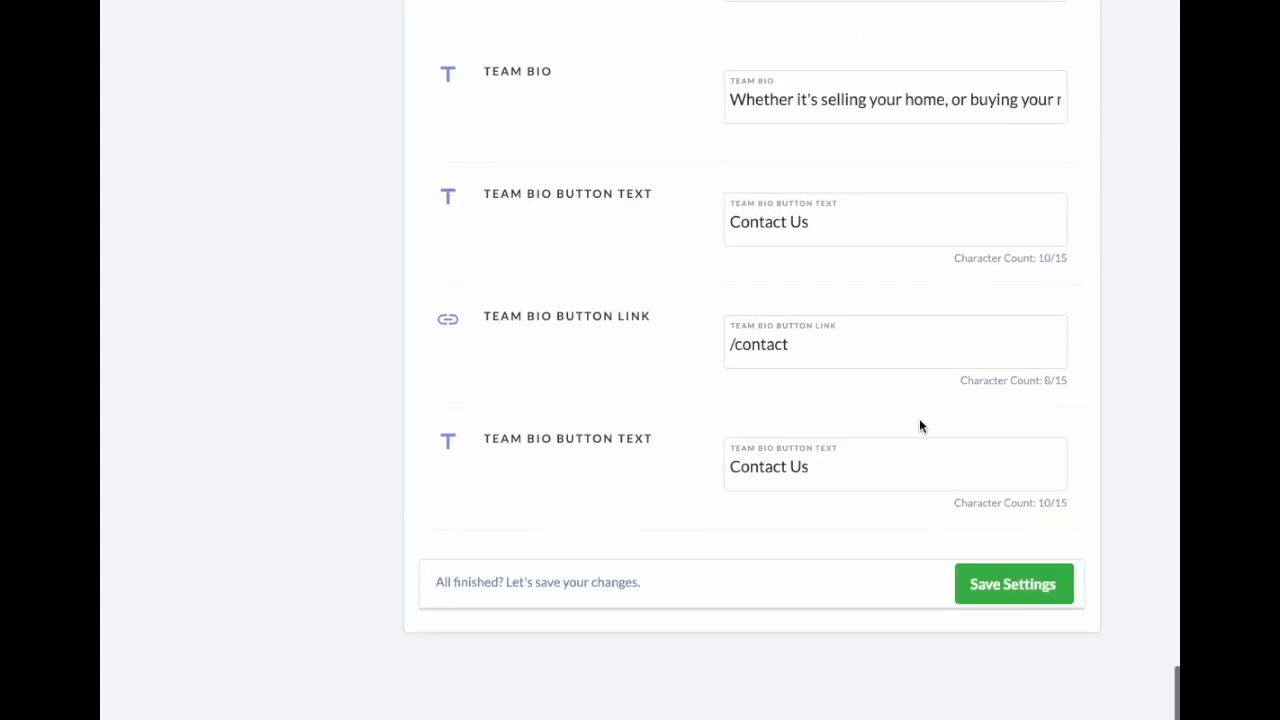
# Step: Save the template settings and select the '#' in Featured Area Grid 1's Page Link field
pyautogui.click(1012, 461)
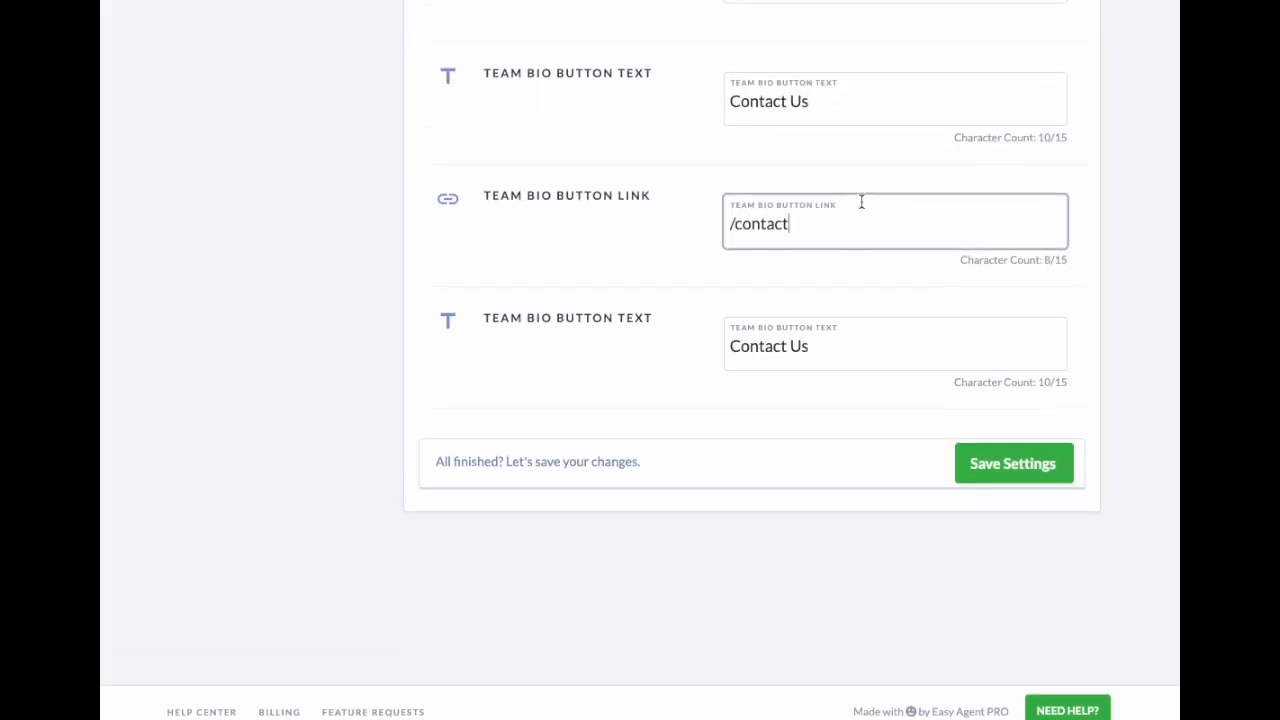
pyautogui.scroll(3, 861, 202)
pyautogui.scroll(10, 861, 202)
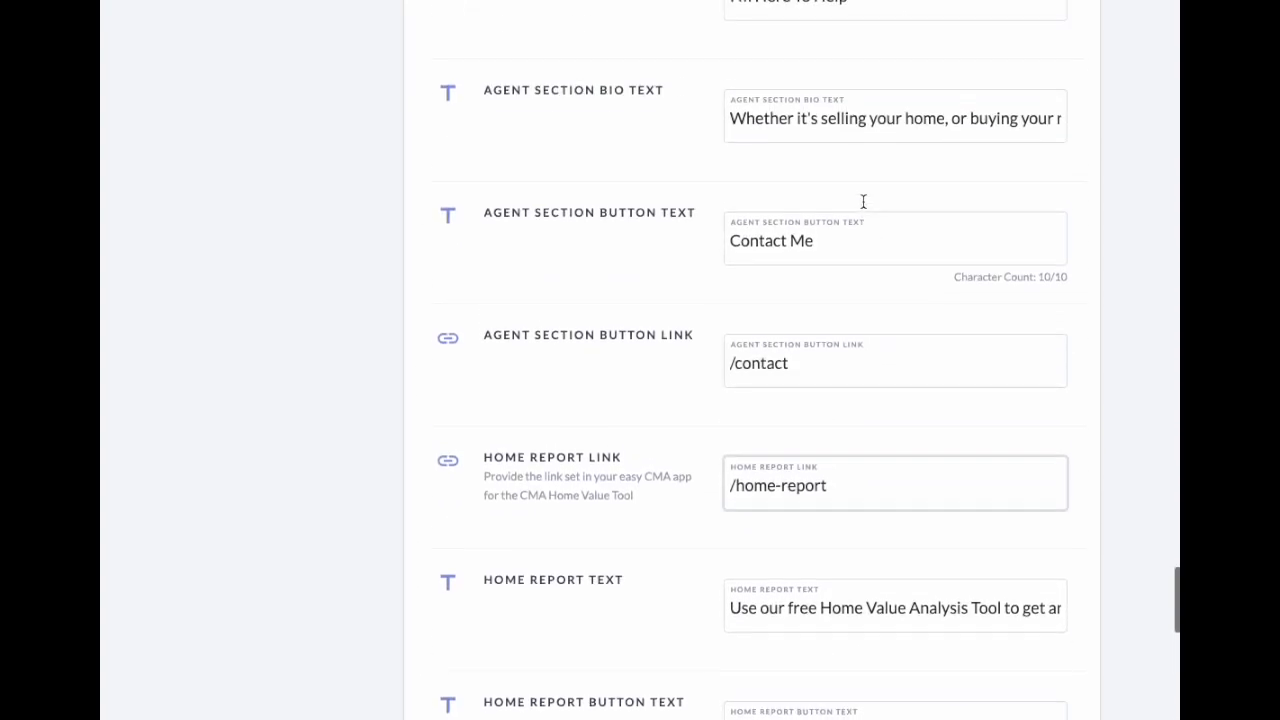
pyautogui.scroll(10, 865, 208)
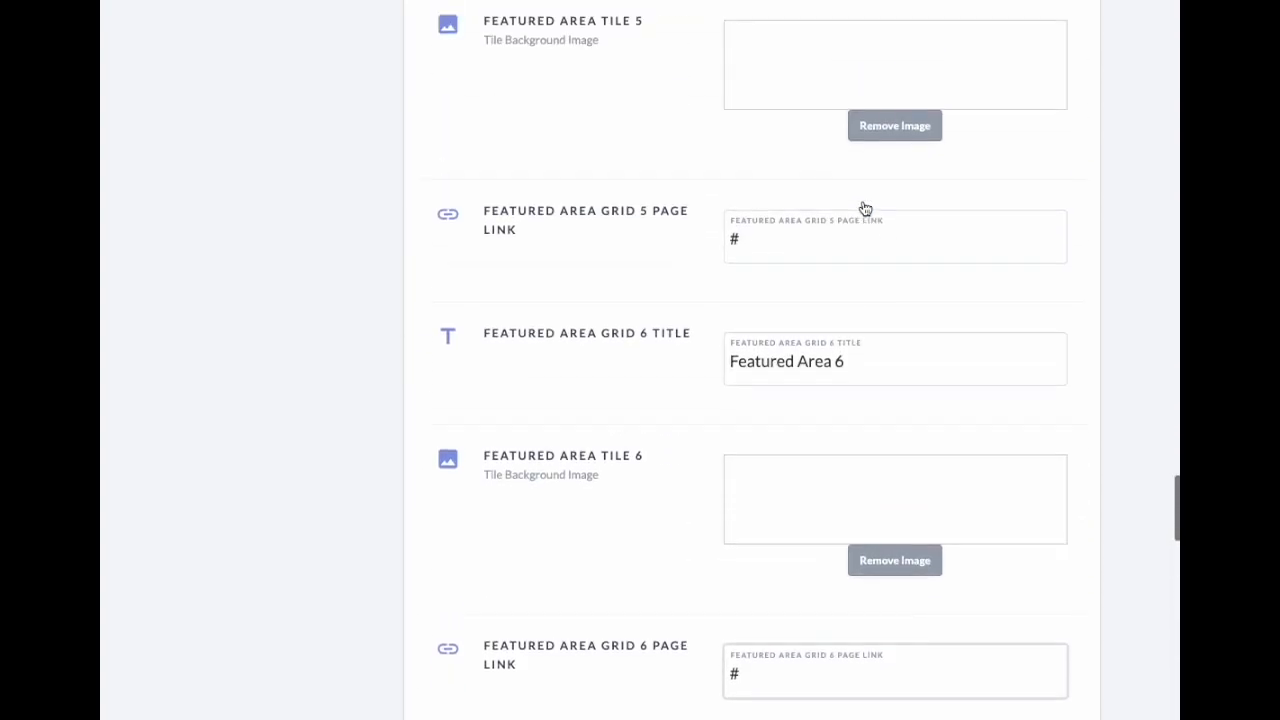
pyautogui.scroll(10, 865, 208)
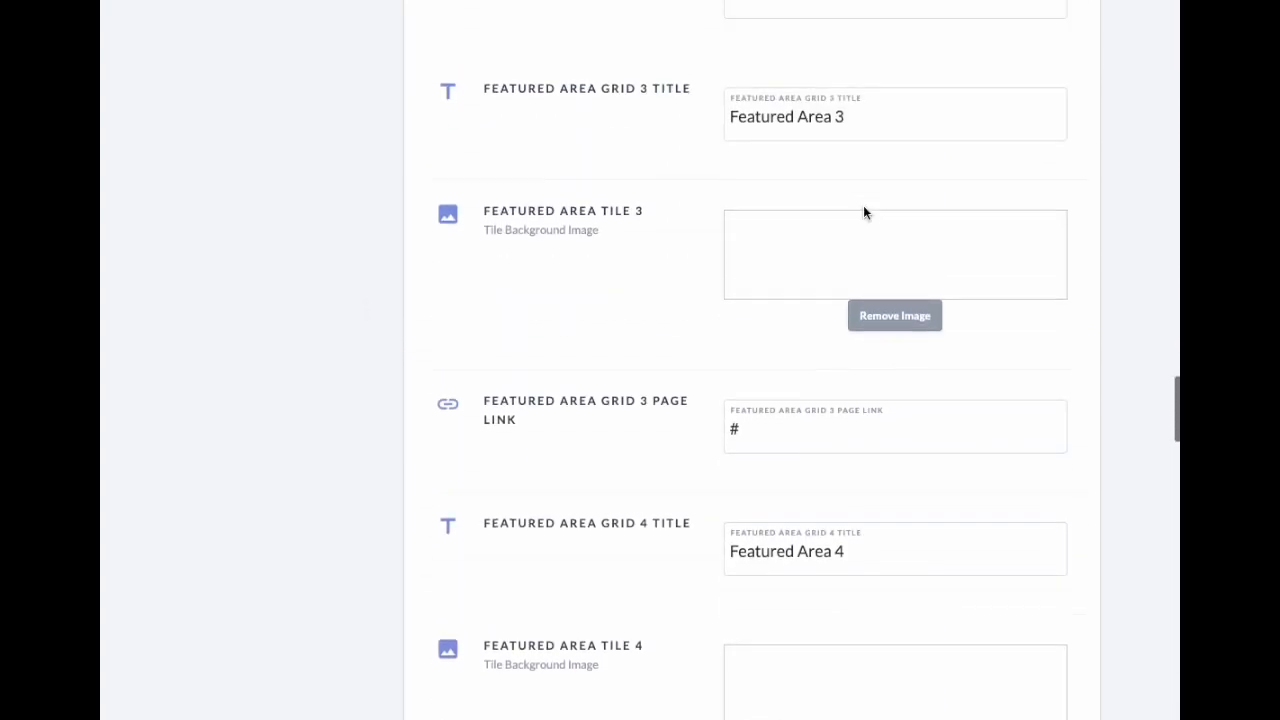
pyautogui.moveTo(864, 205); pyautogui.dragTo(750, 200)
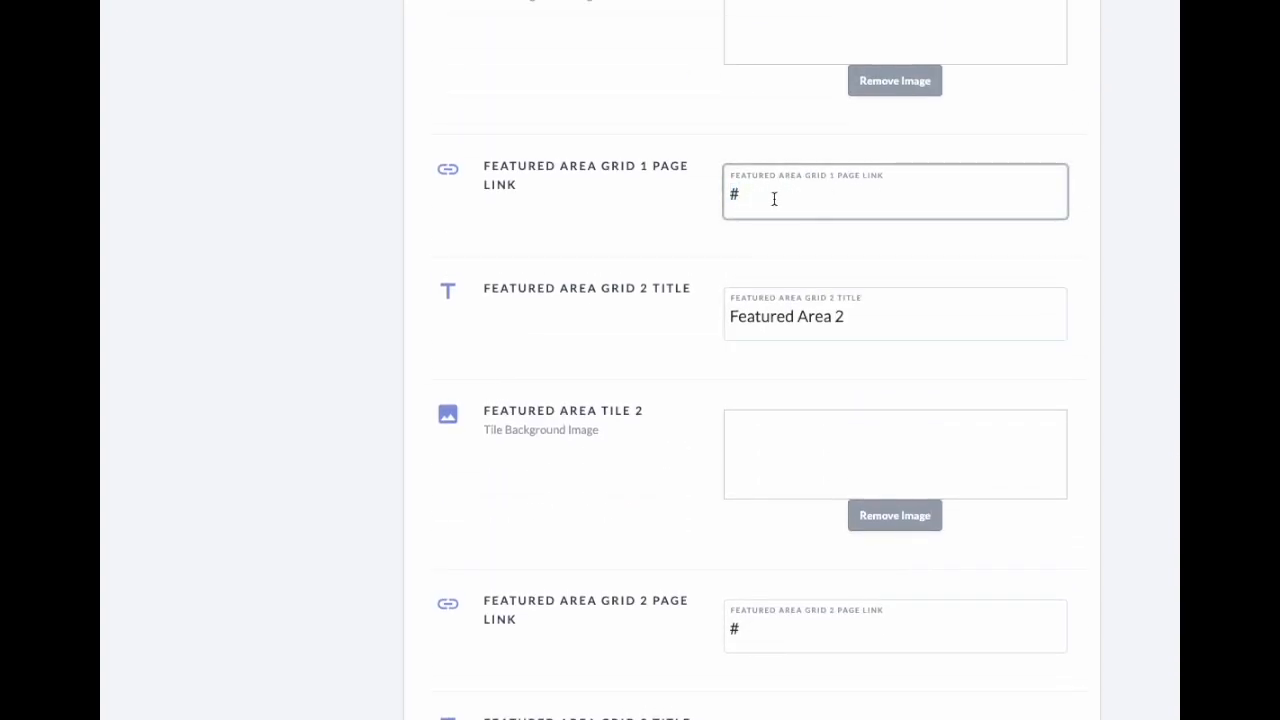
pyautogui.scroll(2, 821, 196)
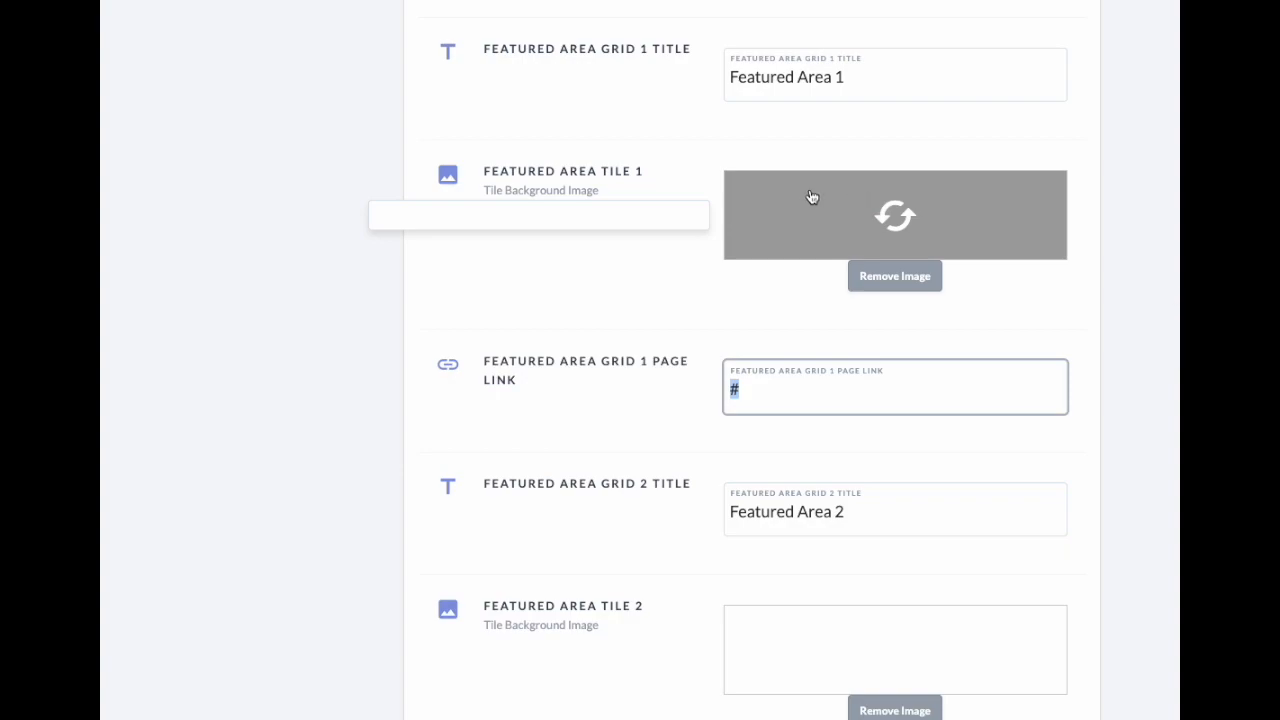
# Step: Set Featured Area Tile 1 to the red kitchen photo and Tile 2 to the tile-roofed house
pyautogui.click(809, 196)
pyautogui.click(490, 215)
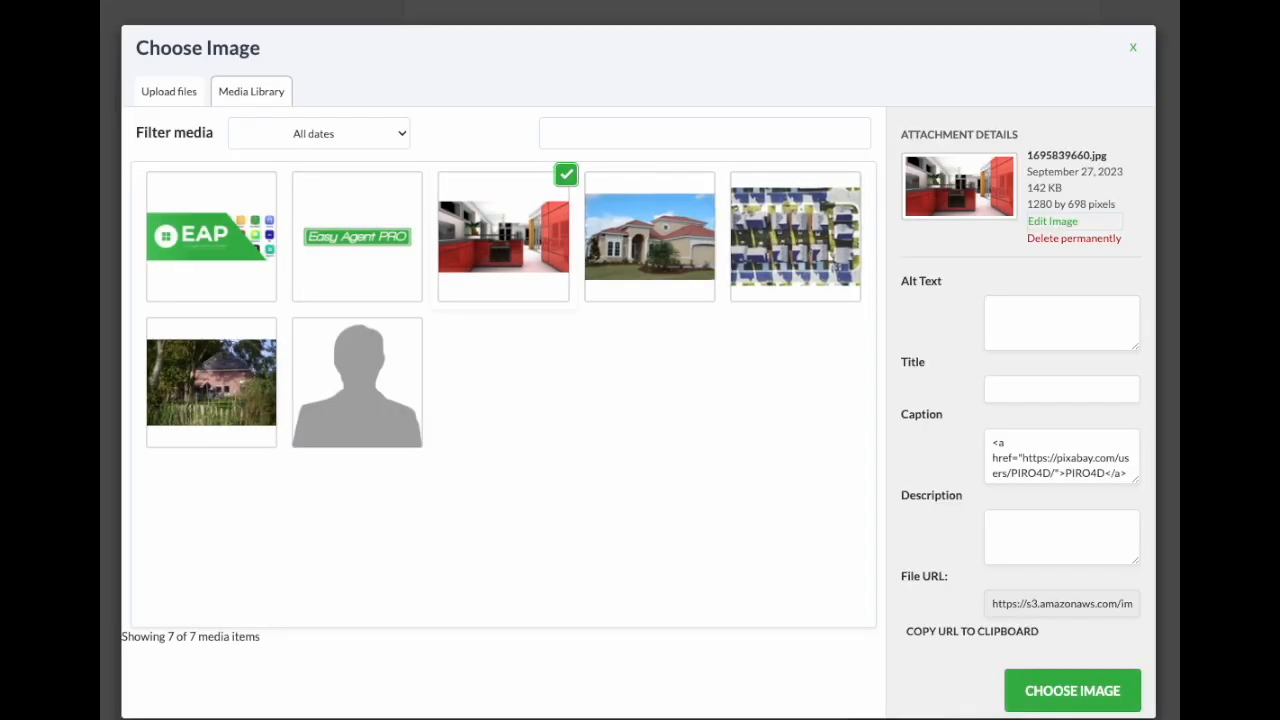
pyautogui.click(1074, 690)
pyautogui.scroll(-4, 917, 277)
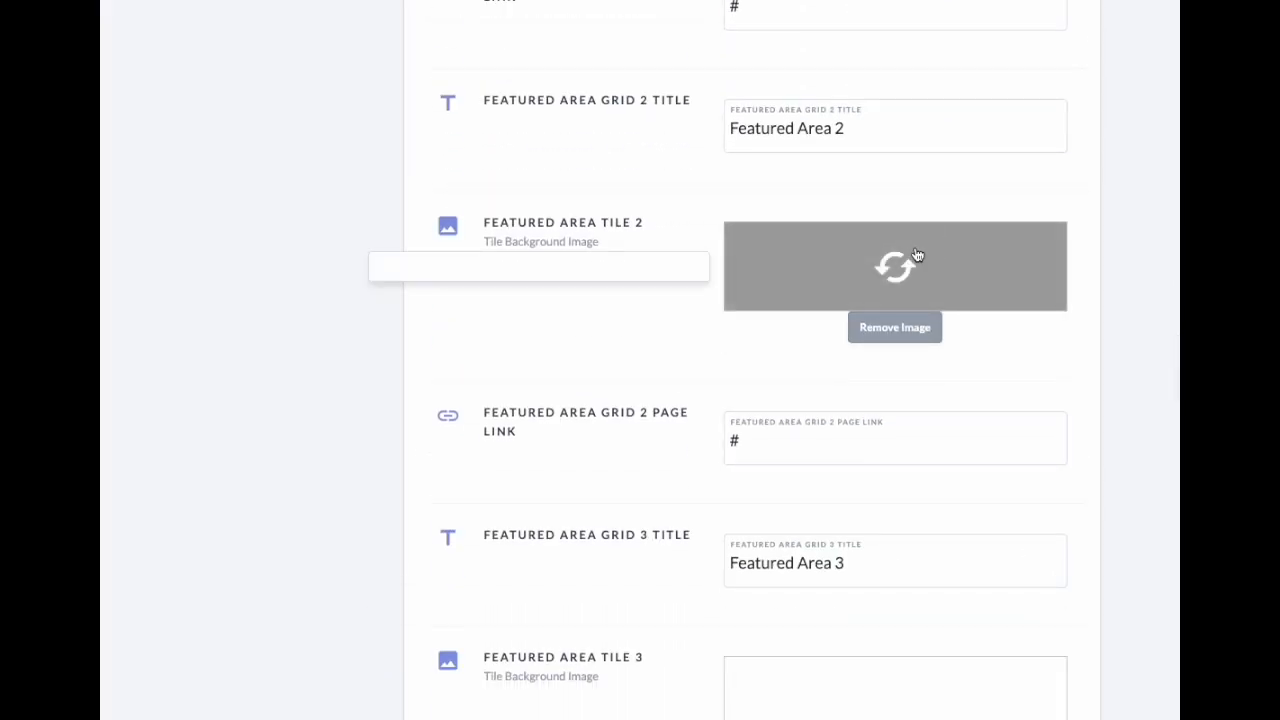
pyautogui.click(917, 277)
pyautogui.click(714, 283)
pyautogui.click(1072, 704)
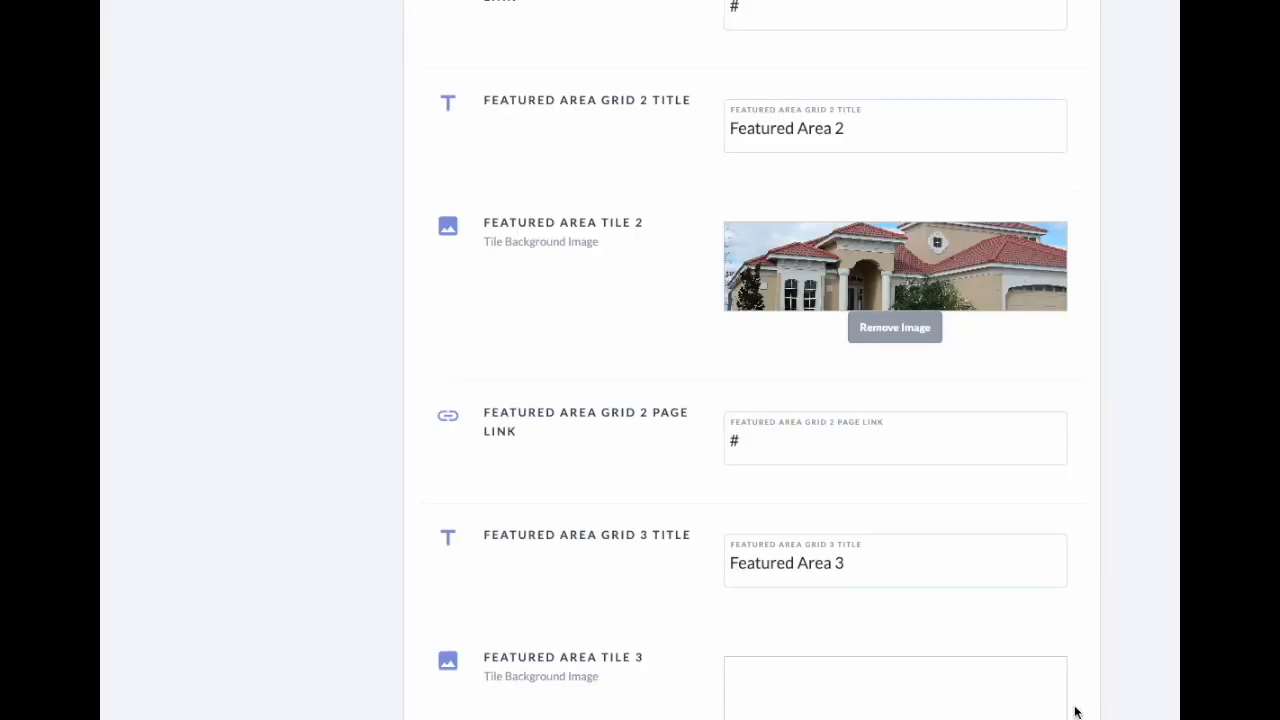
pyautogui.scroll(-4, 903, 580)
# Step: Set Featured Area Tile 3 to the aerial rooftops photo and Tile 4 to the house among trees
pyautogui.click(900, 350)
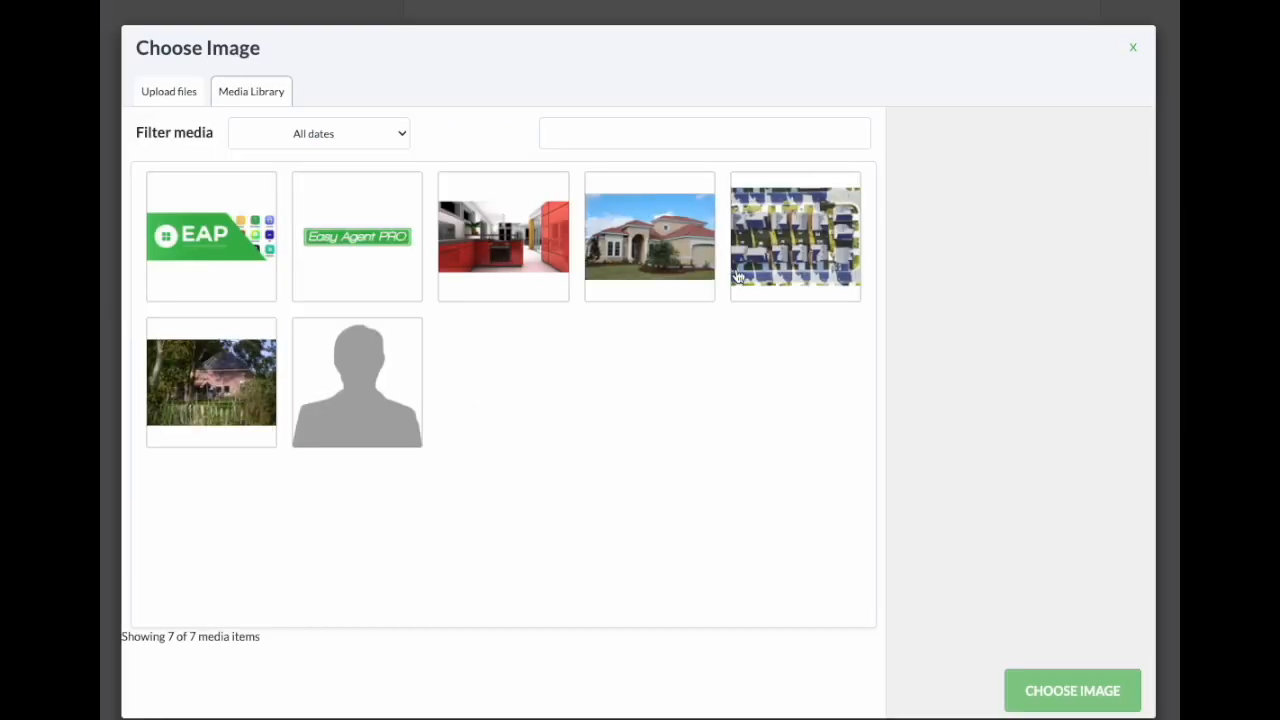
pyautogui.click(795, 240)
pyautogui.click(1045, 692)
pyautogui.scroll(-3, 997, 610)
pyautogui.click(934, 437)
pyautogui.click(206, 354)
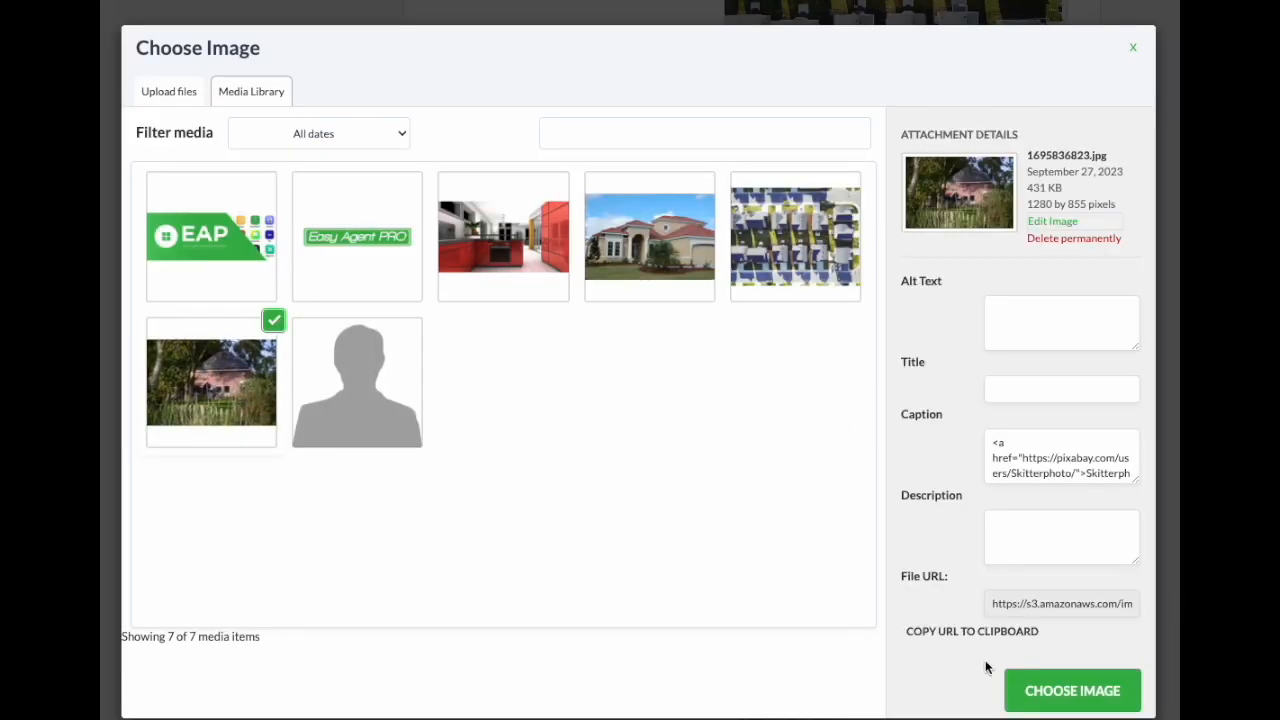
pyautogui.click(1038, 688)
pyautogui.scroll(-10, 1060, 620)
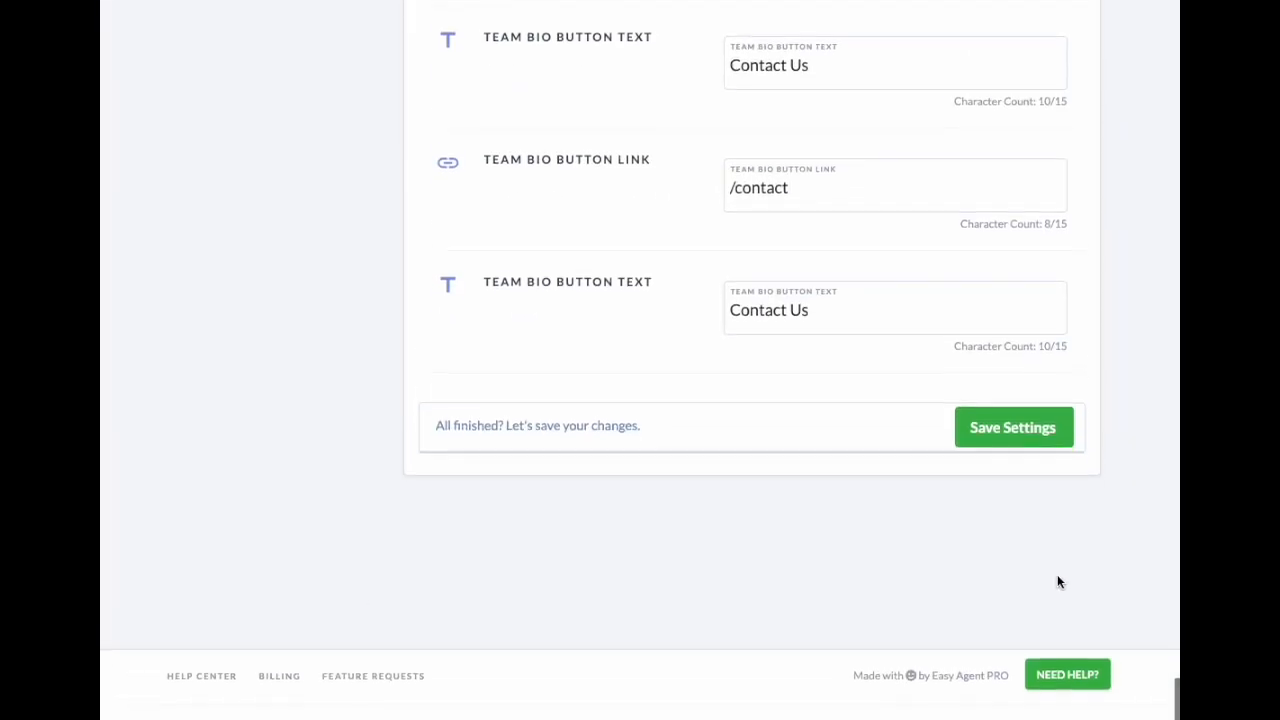
# Step: Save the settings and check the four new Featured Area tile photos on the live homepage
pyautogui.click(1013, 461)
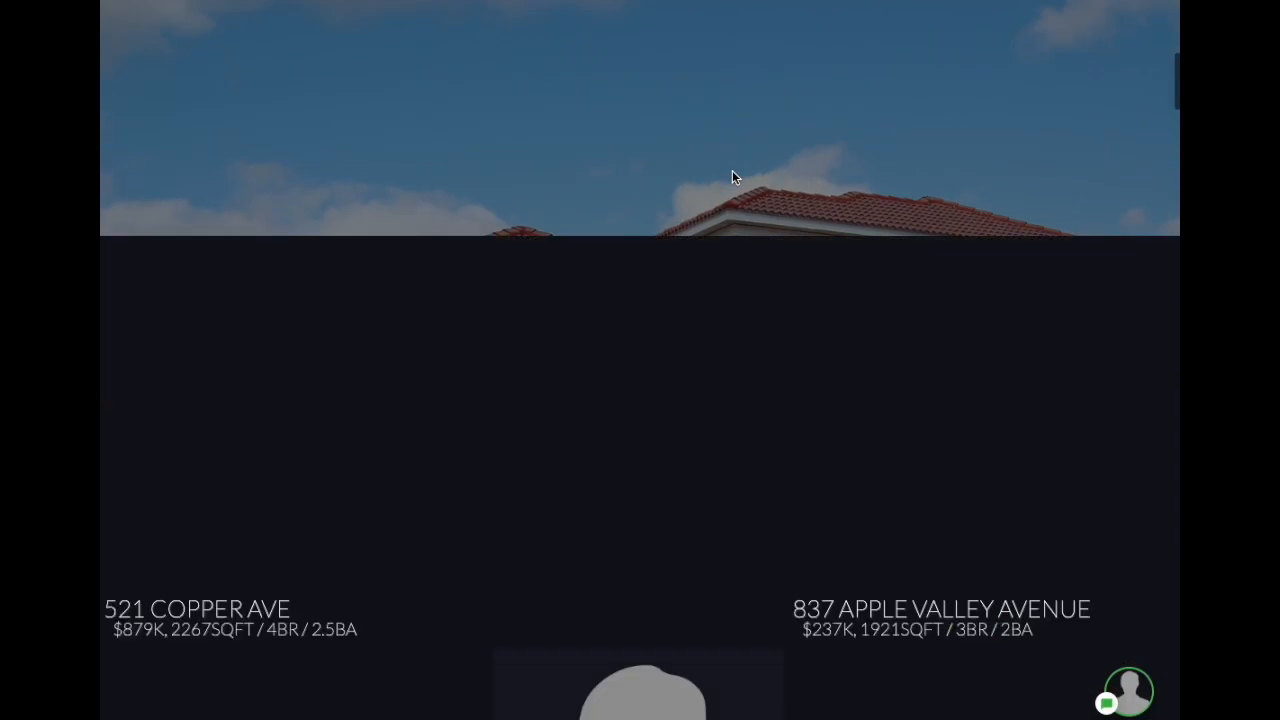
pyautogui.scroll(-20, 732, 177)
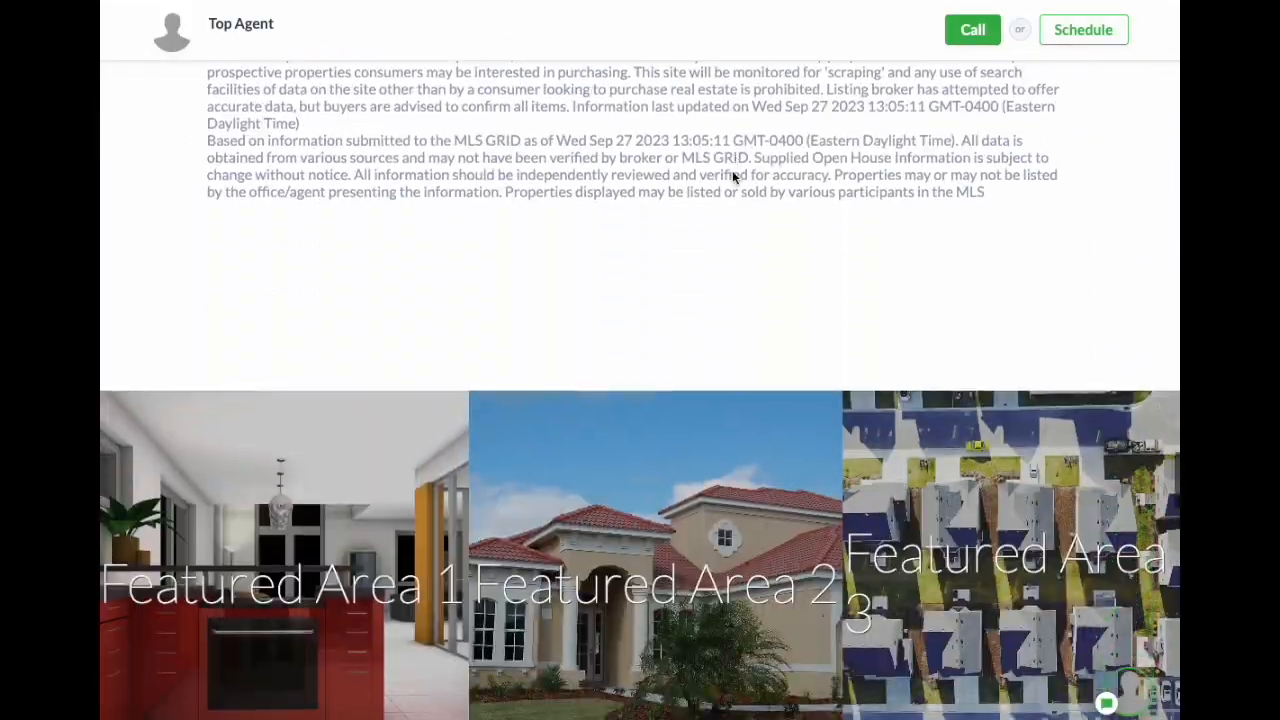
pyautogui.scroll(-2, 732, 177)
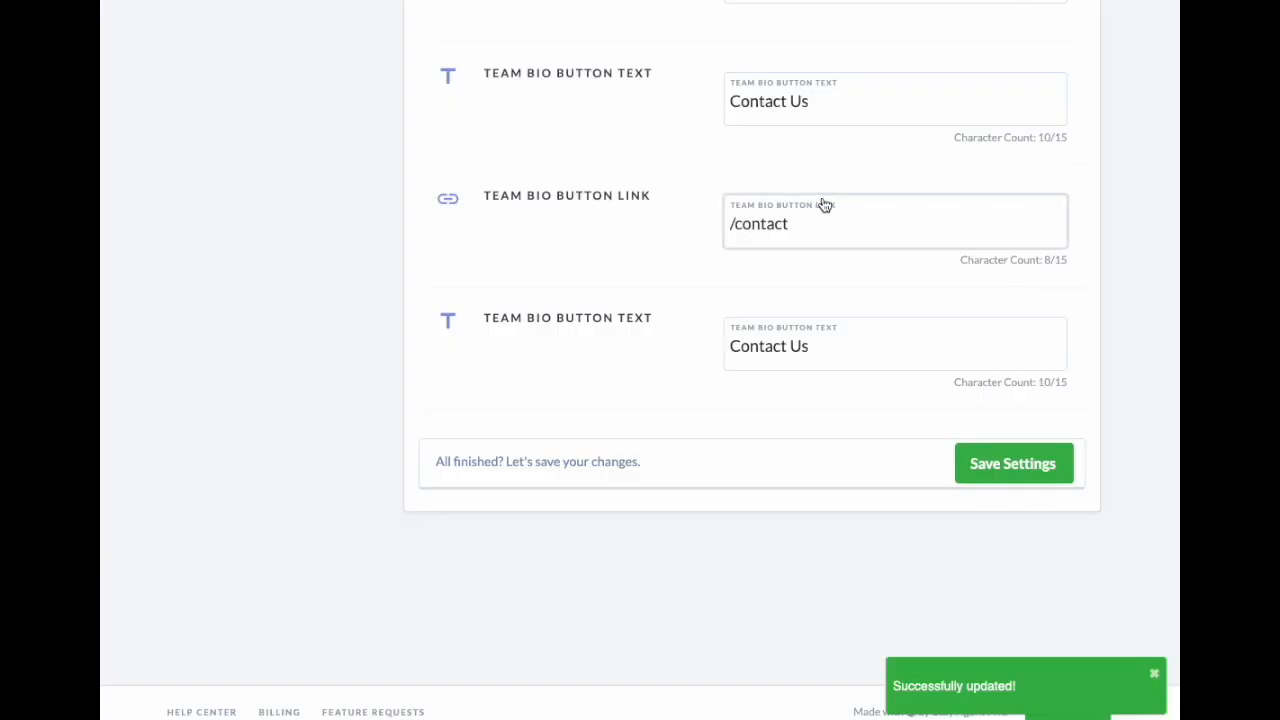
pyautogui.scroll(15, 837, 163)
pyautogui.scroll(10, 852, 163)
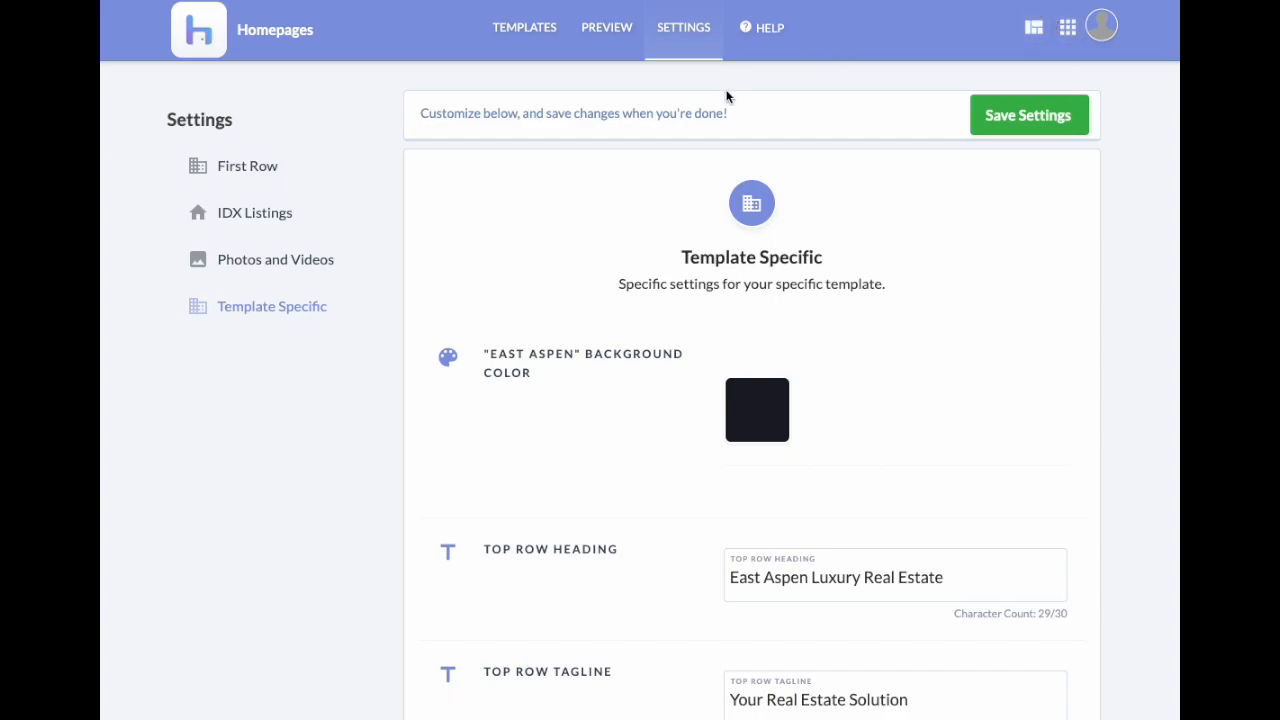
# Step: Open the UPGRADES catalogue from the apps grid and view the Upgrade Me To Ultimate! details
pyautogui.click(1068, 30)
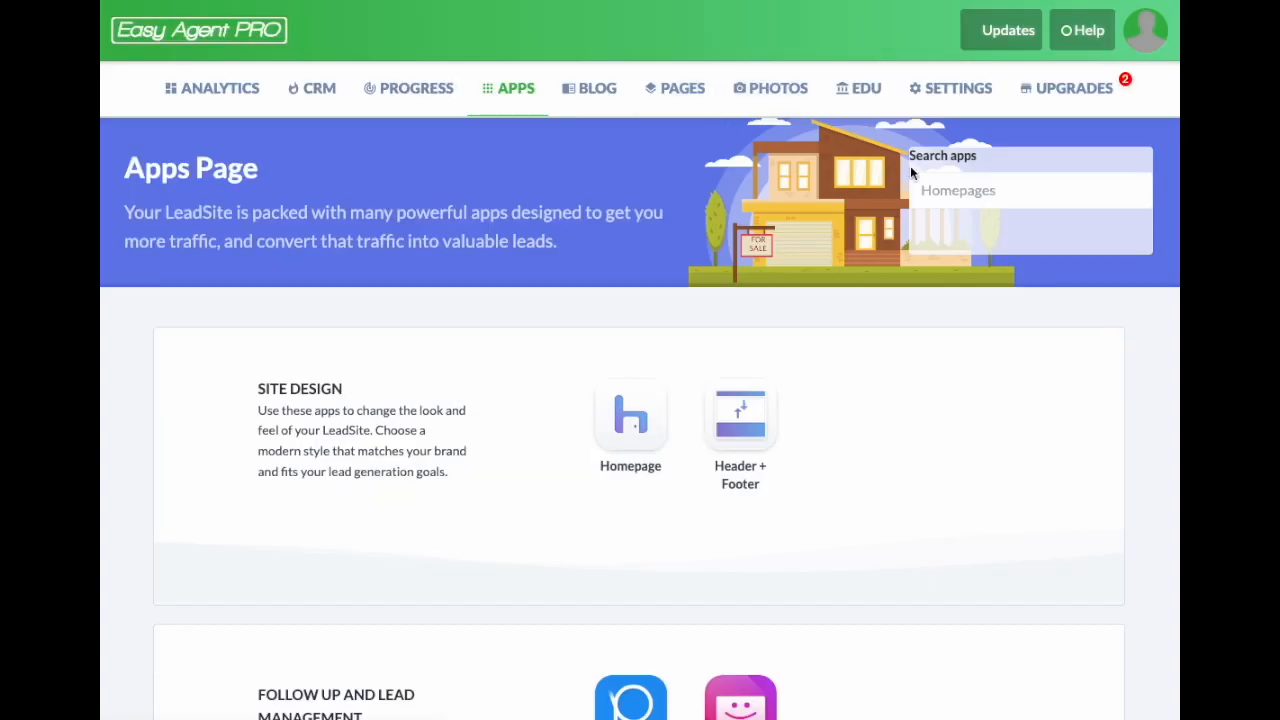
pyautogui.click(1033, 100)
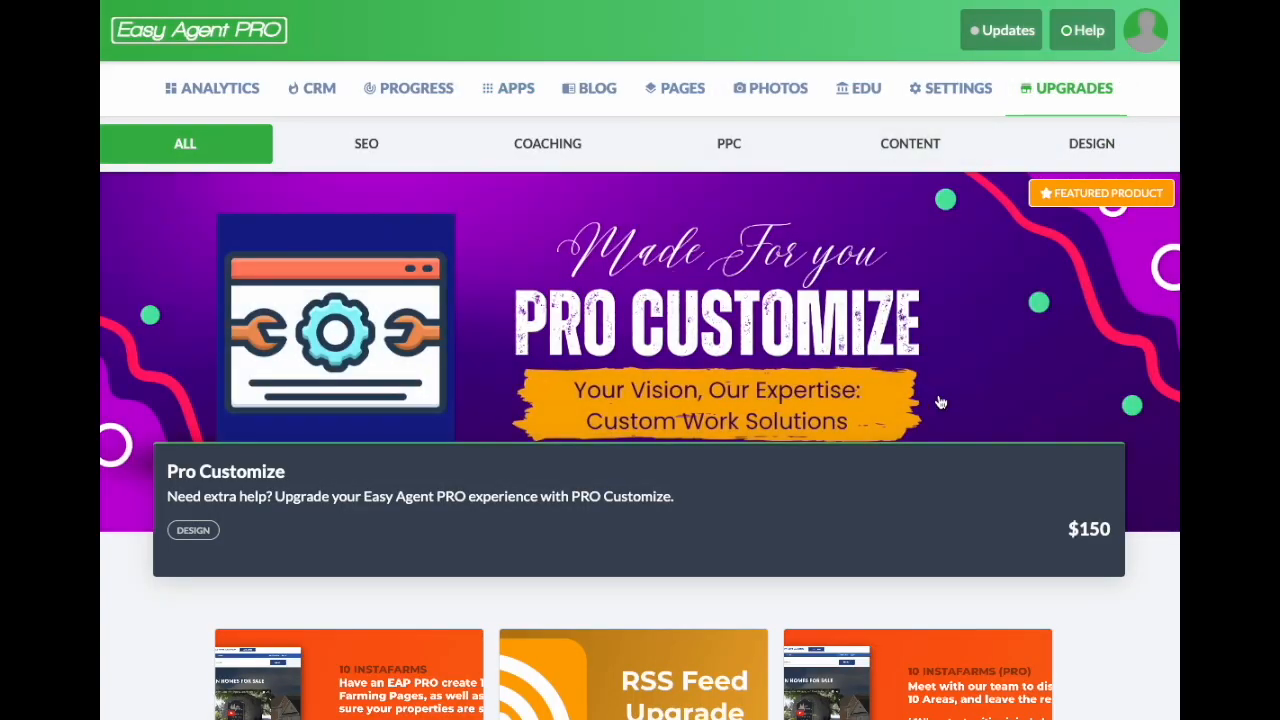
pyautogui.scroll(-15, 932, 400)
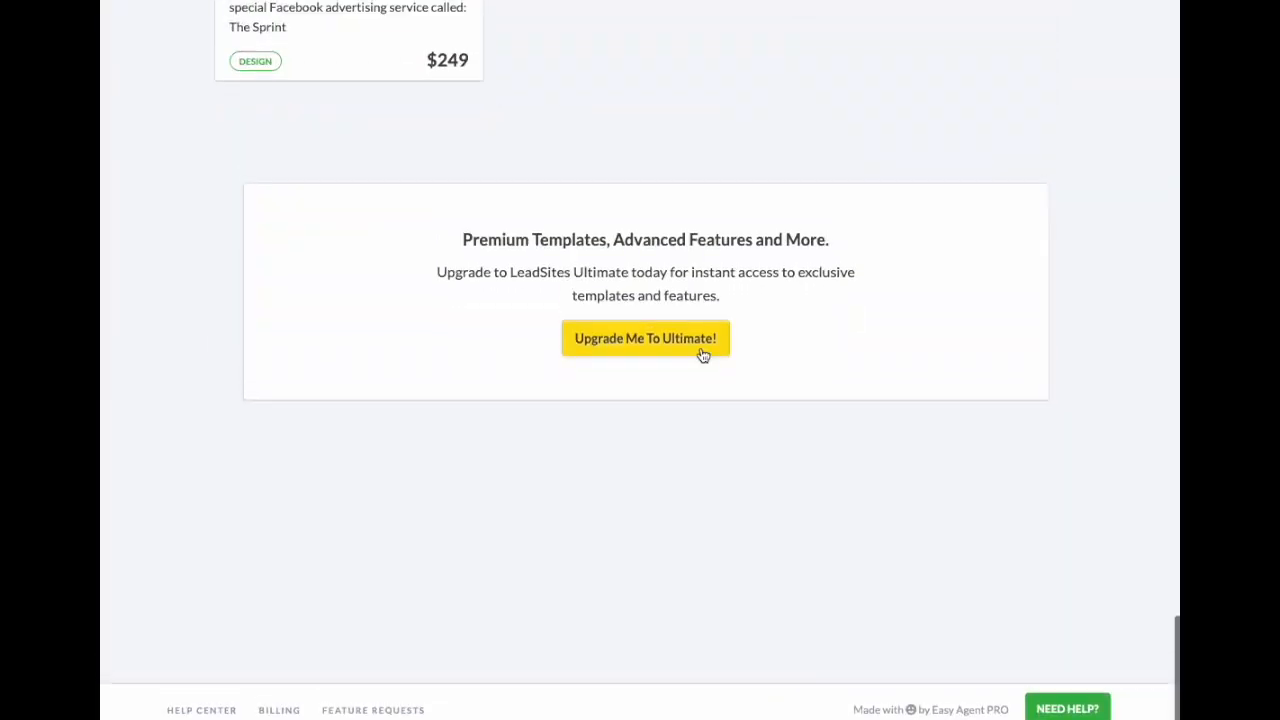
pyautogui.click(651, 343)
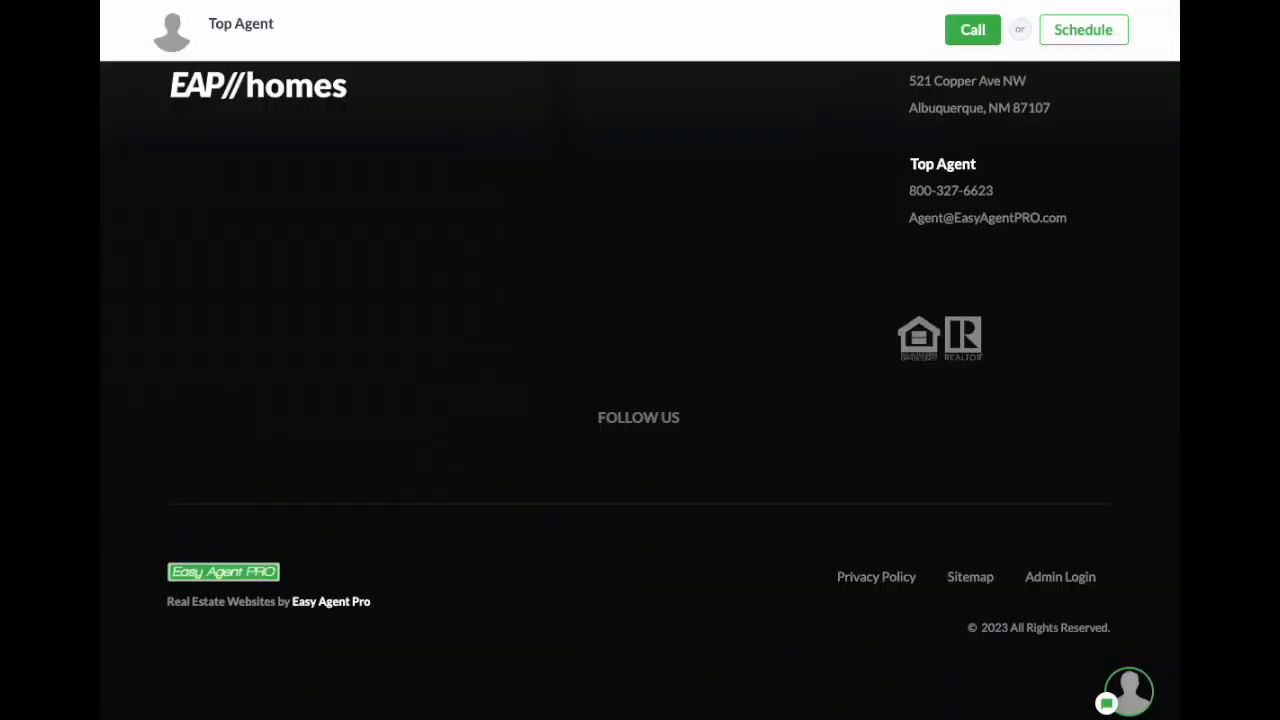
pyautogui.scroll(10, 665, 282)
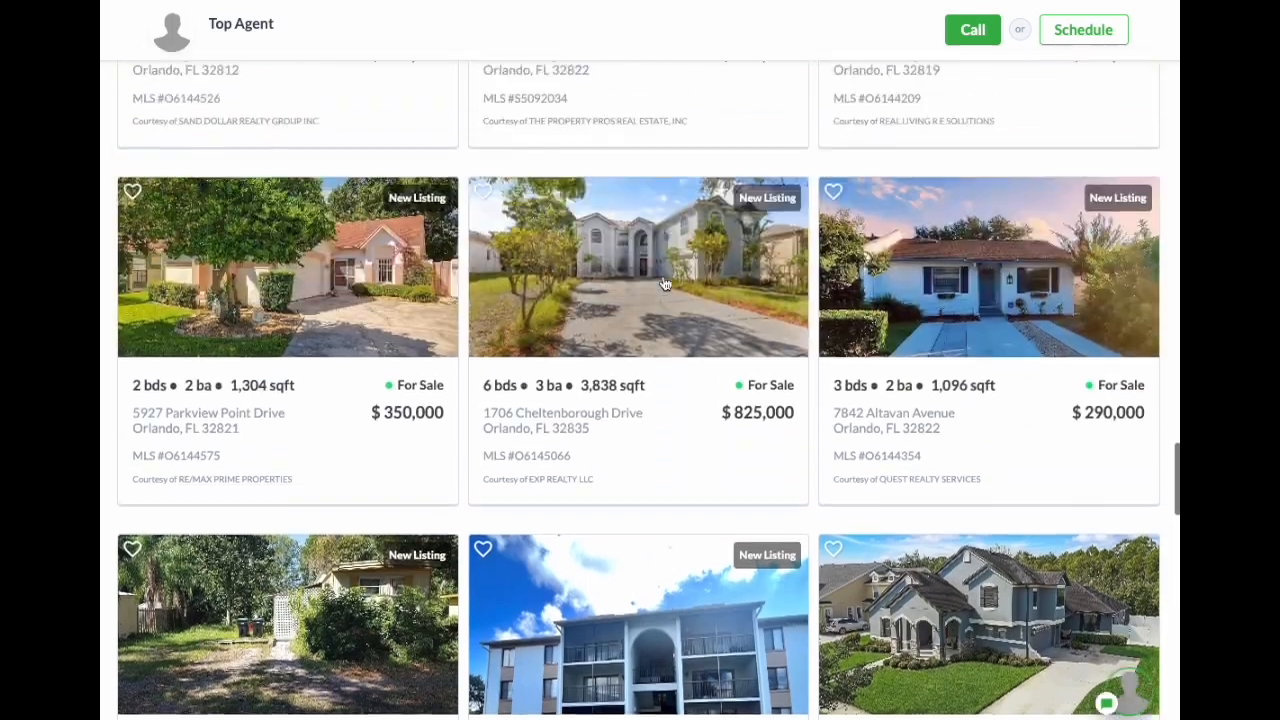
pyautogui.scroll(10, 666, 283)
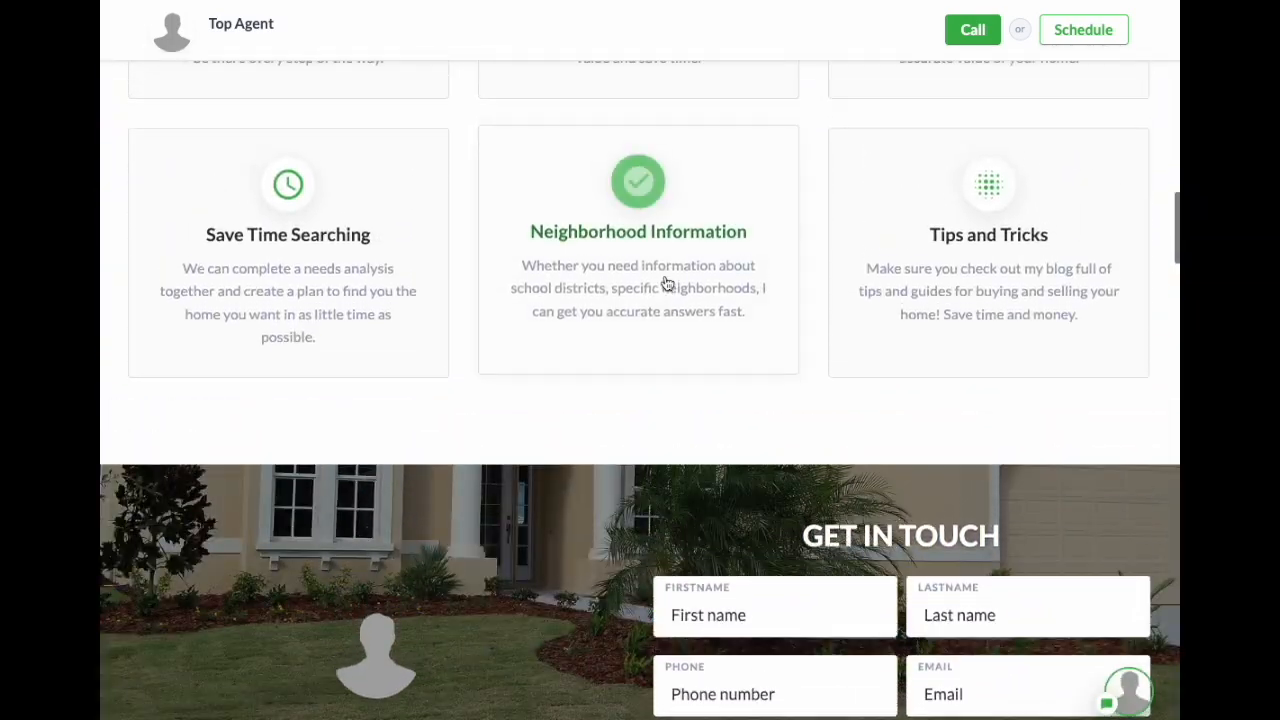
pyautogui.scroll(10, 664, 274)
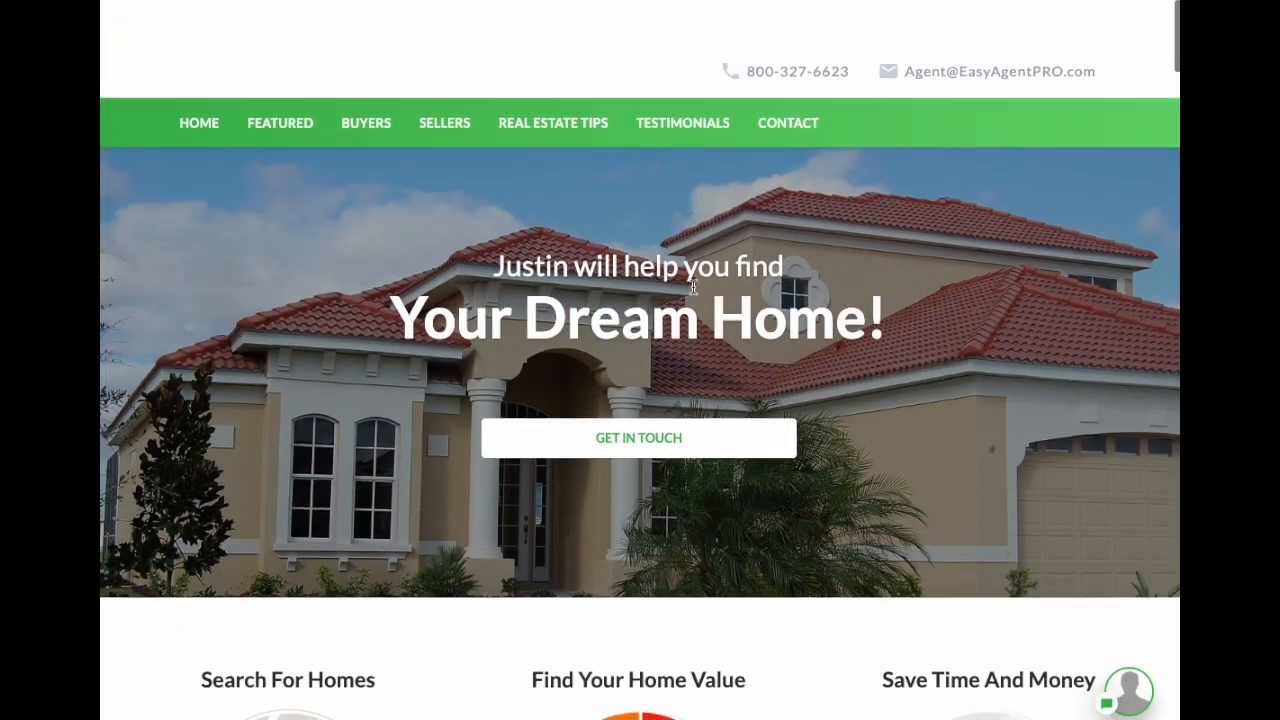
pyautogui.scroll(-2, 979, 388)
pyautogui.scroll(1, 979, 386)
pyautogui.scroll(-3, 981, 378)
pyautogui.scroll(-3, 980, 375)
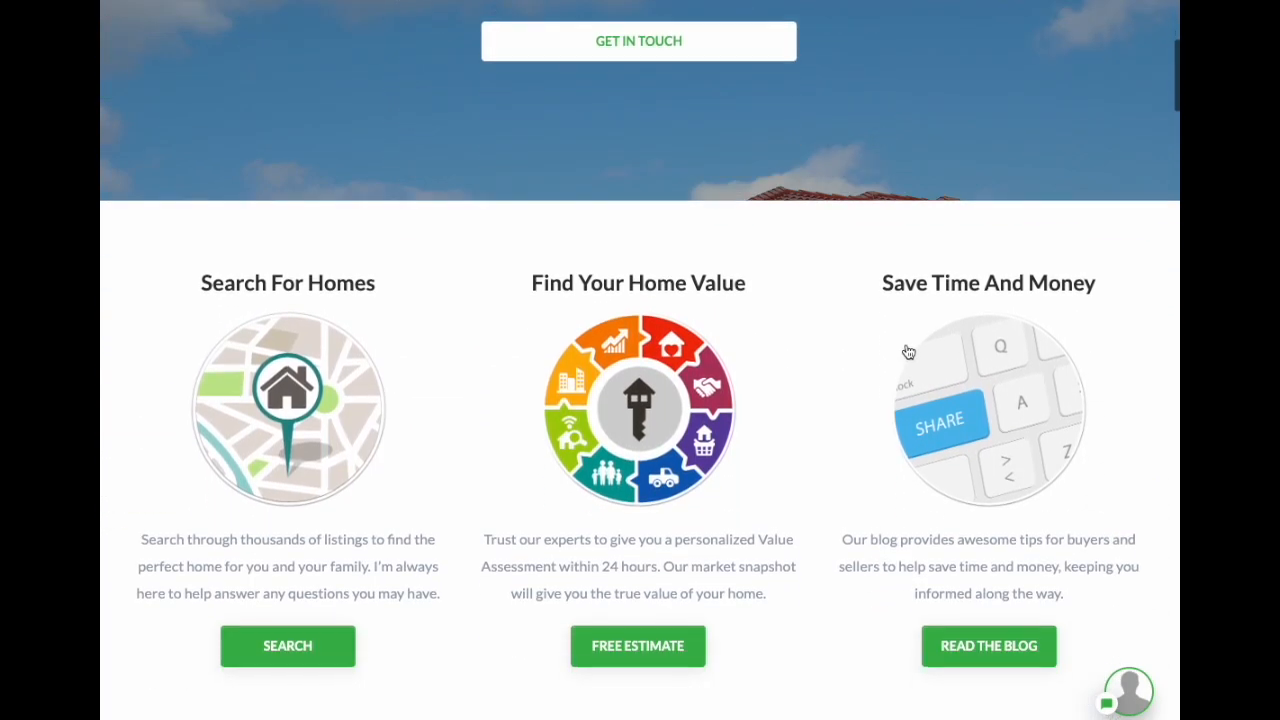